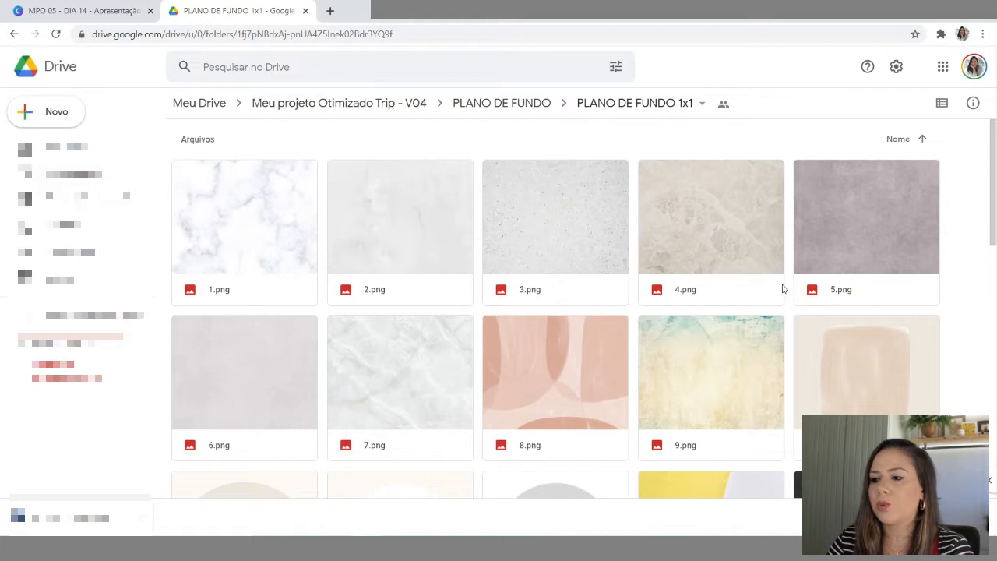
# - Look through the background images in the PLANO DE FUNDO 1x1 folder
pyautogui.scroll(-5, 783, 289)
pyautogui.scroll(-5, 903, 249)
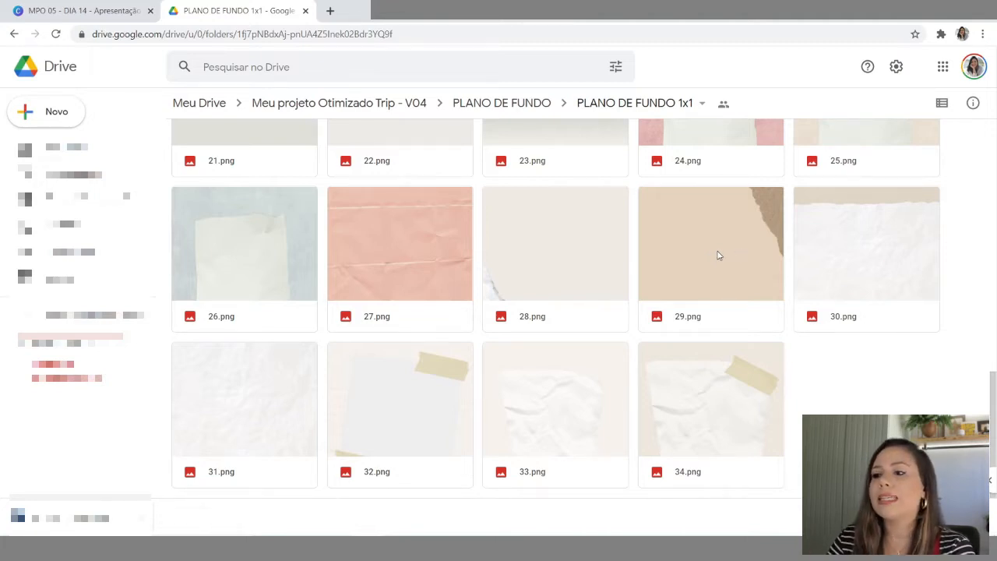
pyautogui.scroll(9, 708, 429)
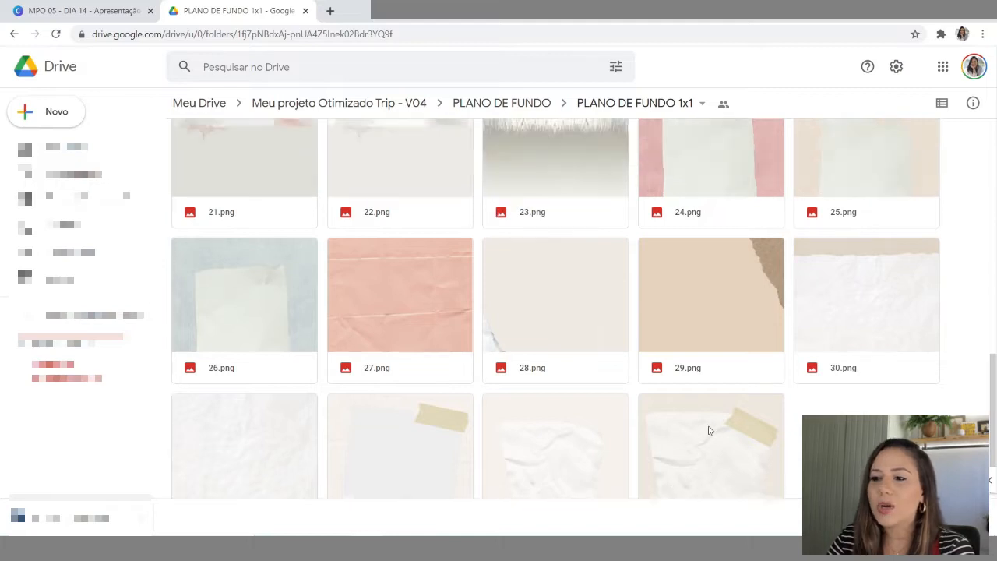
pyautogui.scroll(1, 708, 428)
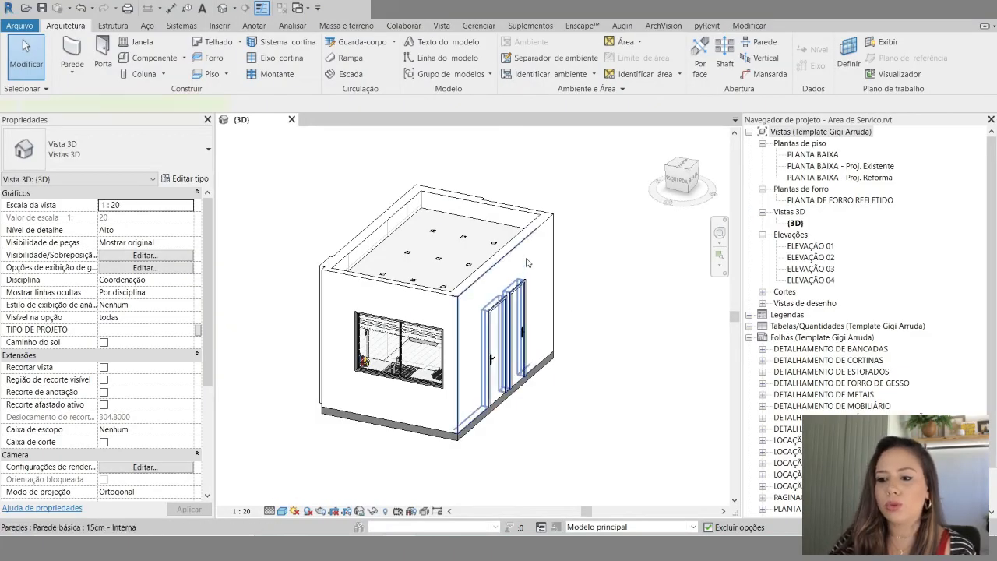
# - Temporarily hide the ceiling category in the 3D view to expose the service area's interior
pyautogui.click(526, 263)
pyautogui.keyDown('shift'); pyautogui.moveTo(661, 418); pyautogui.dragTo(460, 259, button='middle'); pyautogui.keyUp('shift')
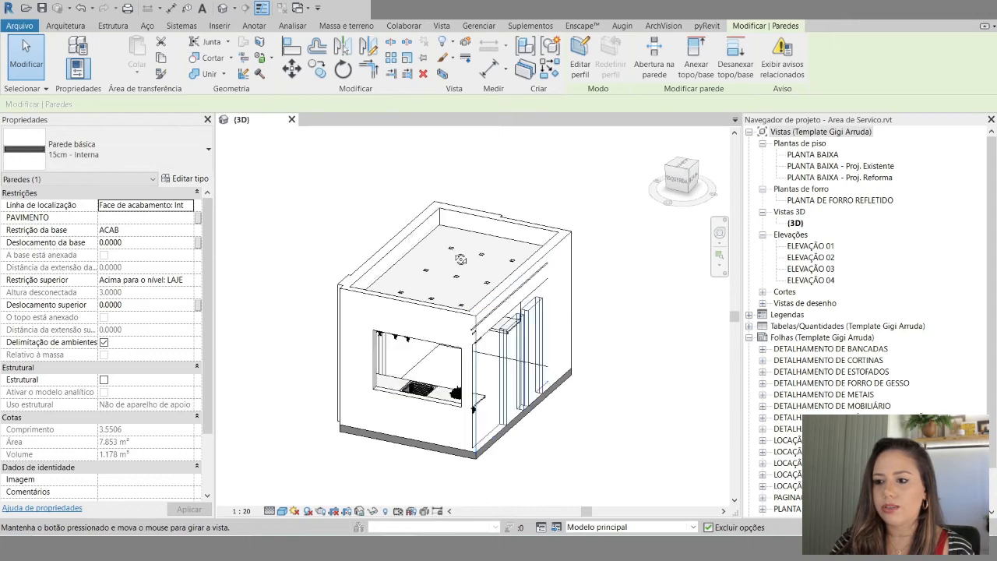
pyautogui.click(459, 259)
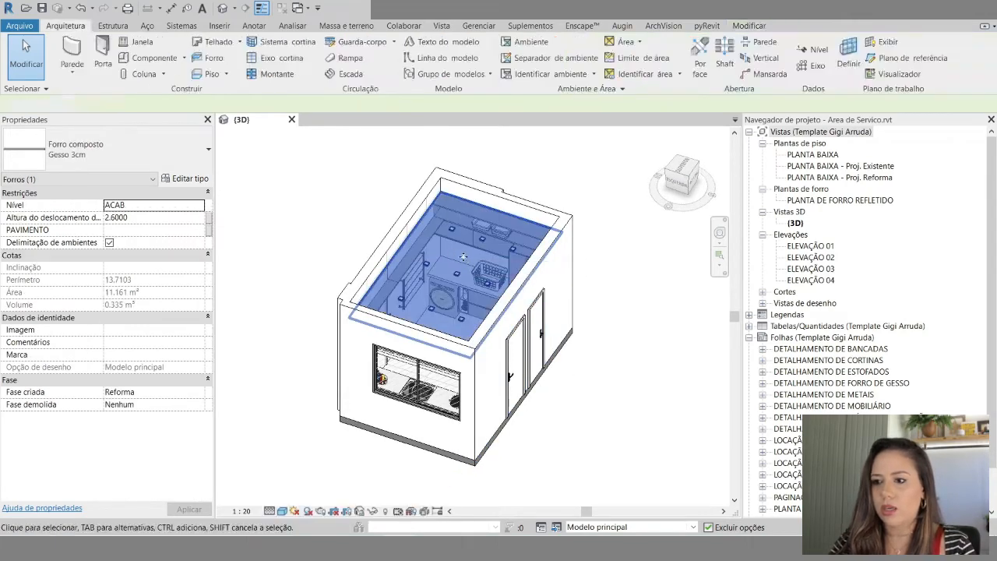
pyautogui.press('v')
pyautogui.press('h')
pyautogui.press('c')
# - Examine the room's interior from several angles, including the cabinets, washing machine, counter and sink
pyautogui.scroll(3, 478, 269)
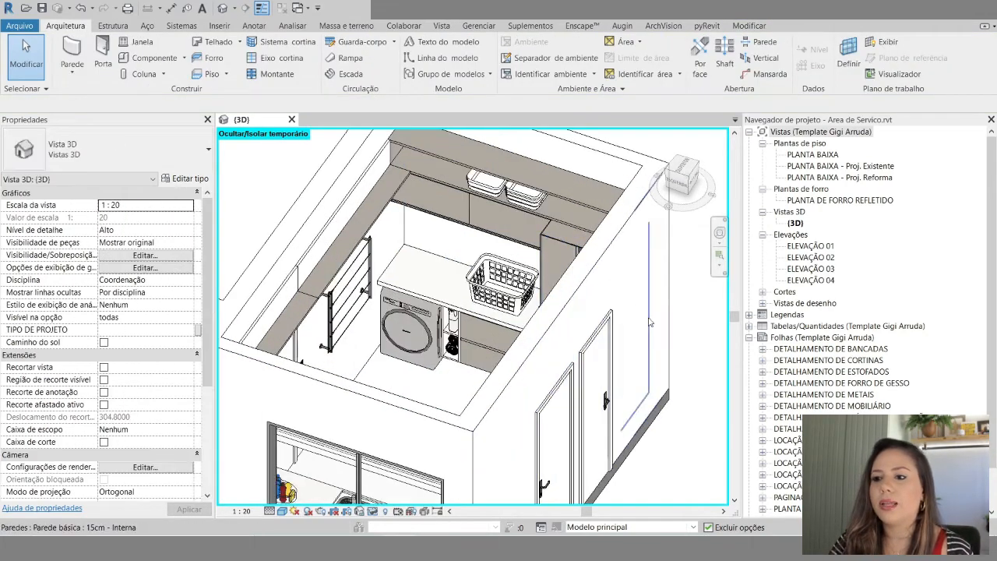
pyautogui.keyDown('shift'); pyautogui.moveTo(643, 353); pyautogui.dragTo(312, 416, button='middle'); pyautogui.keyUp('shift')
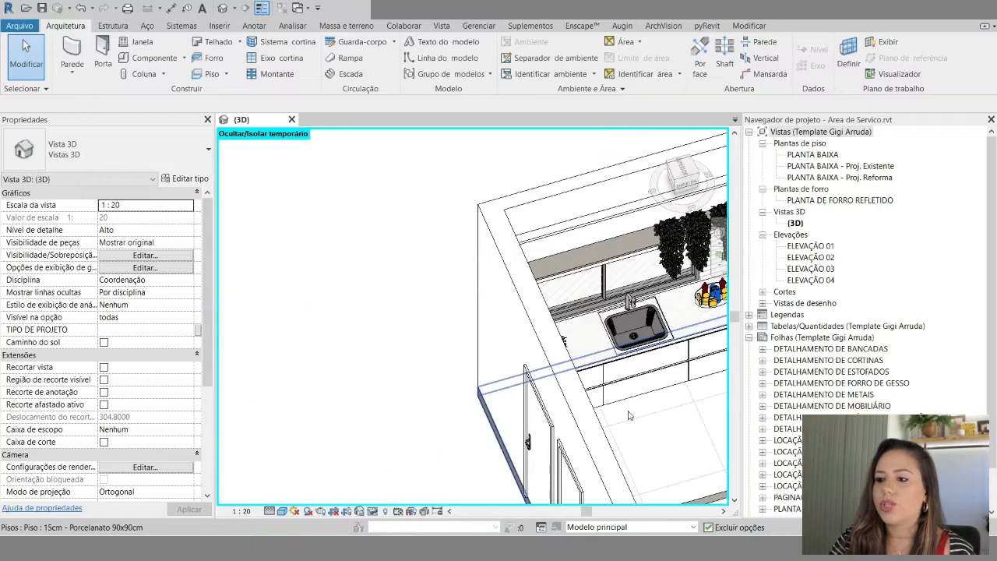
pyautogui.moveTo(588, 414); pyautogui.dragTo(470, 367, button='middle')
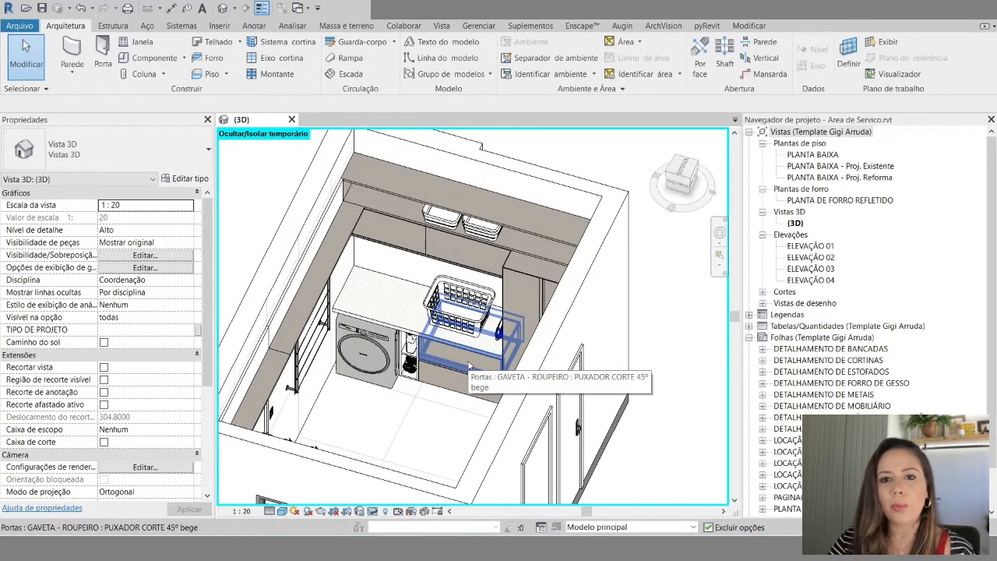
pyautogui.scroll(-2, 637, 370)
pyautogui.scroll(-1, 638, 358)
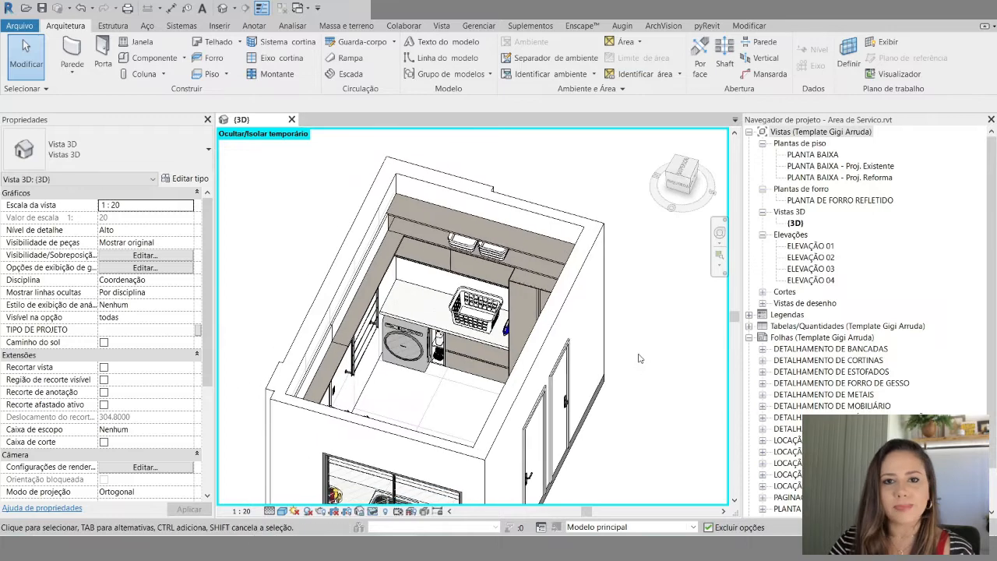
pyautogui.scroll(-2, 596, 389)
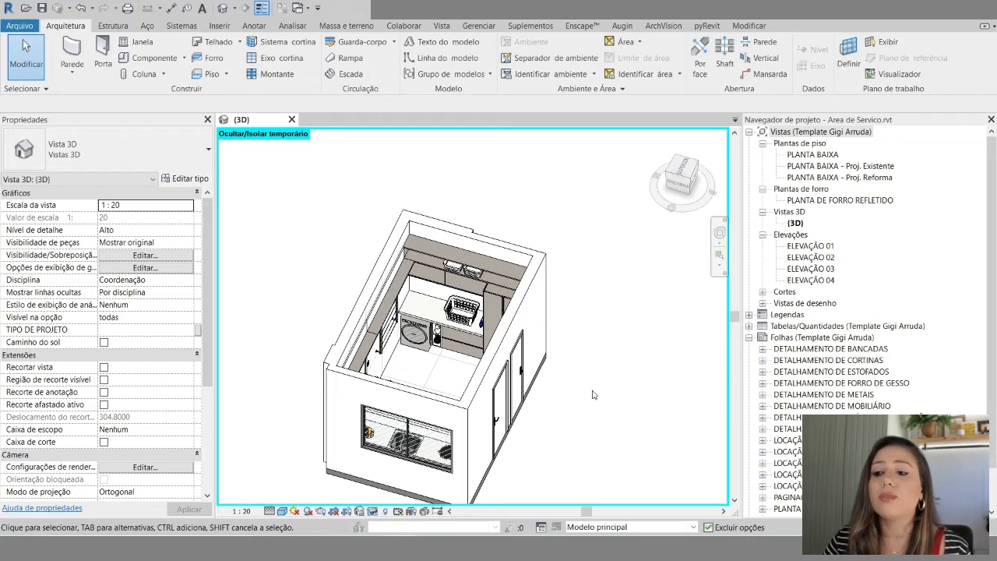
pyautogui.moveTo(597, 398); pyautogui.dragTo(578, 396, button='middle')
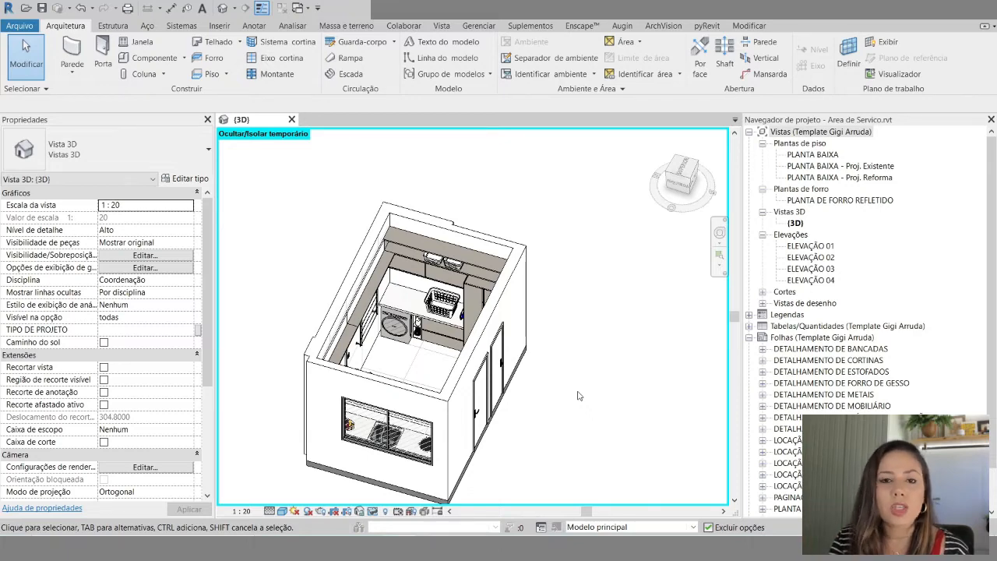
# - Open the upper drawer beneath the laundry counter by turning off its Fechada property and applying the change
pyautogui.scroll(5, 441, 330)
pyautogui.click(444, 337)
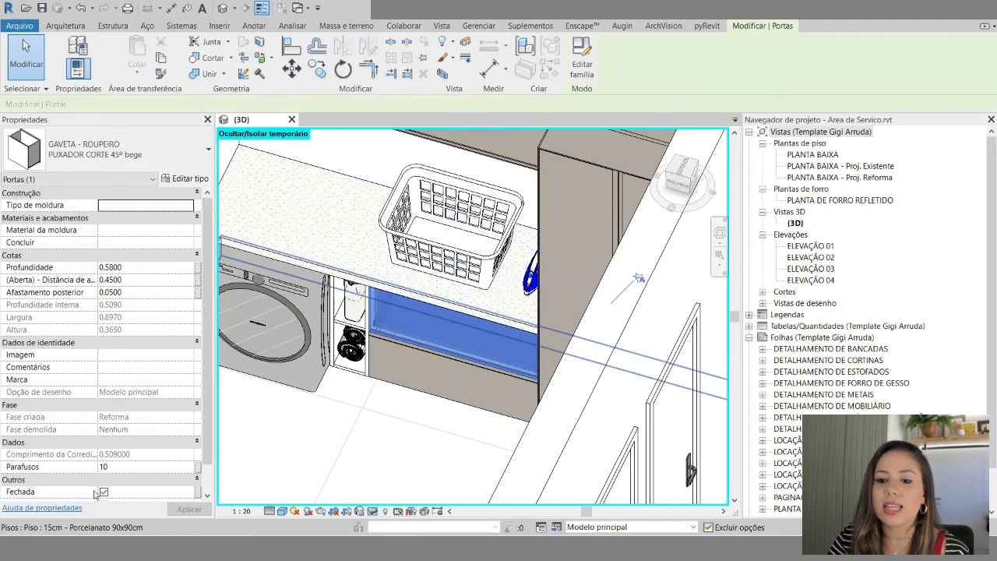
pyautogui.moveTo(208, 334); pyautogui.dragTo(211, 364)
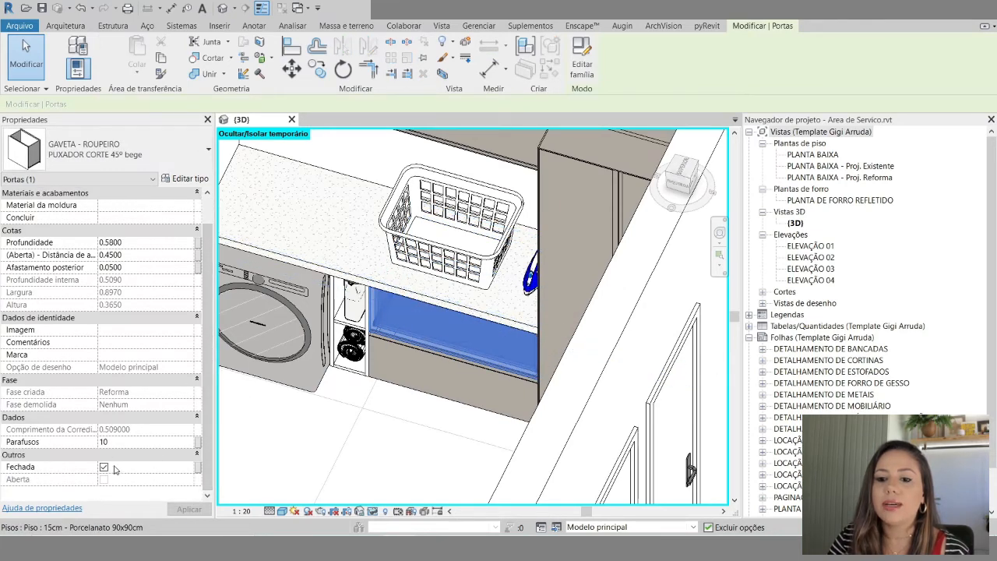
pyautogui.click(103, 466)
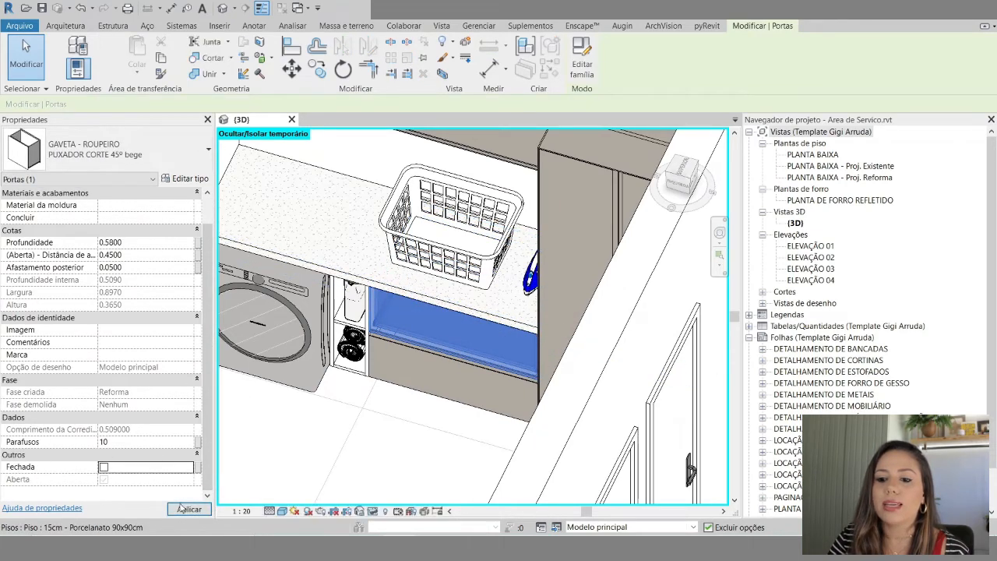
pyautogui.click(186, 508)
# - Set the upper drawer's opening distance (Aberta) to 0.25
pyautogui.scroll(-2, 368, 371)
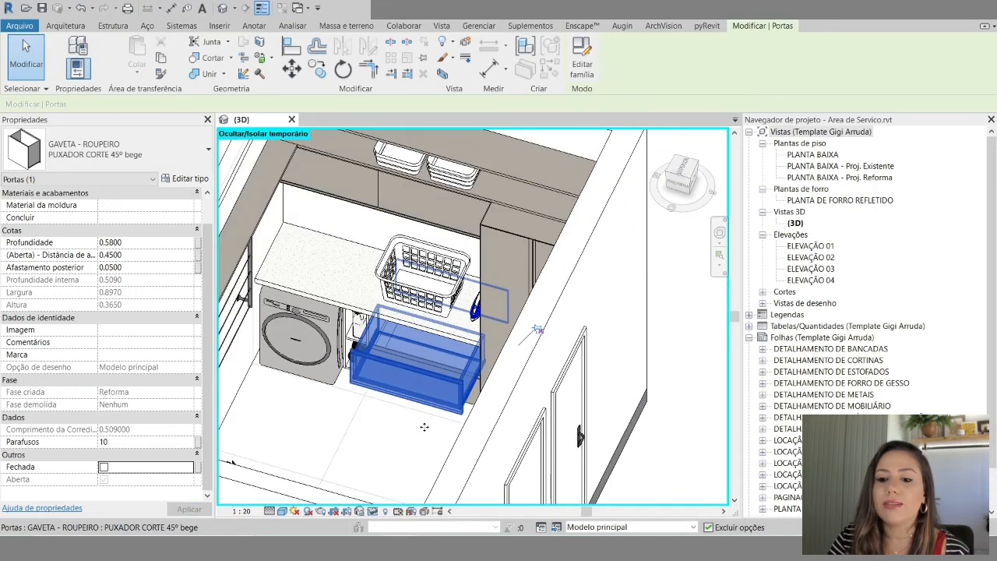
pyautogui.click(150, 255)
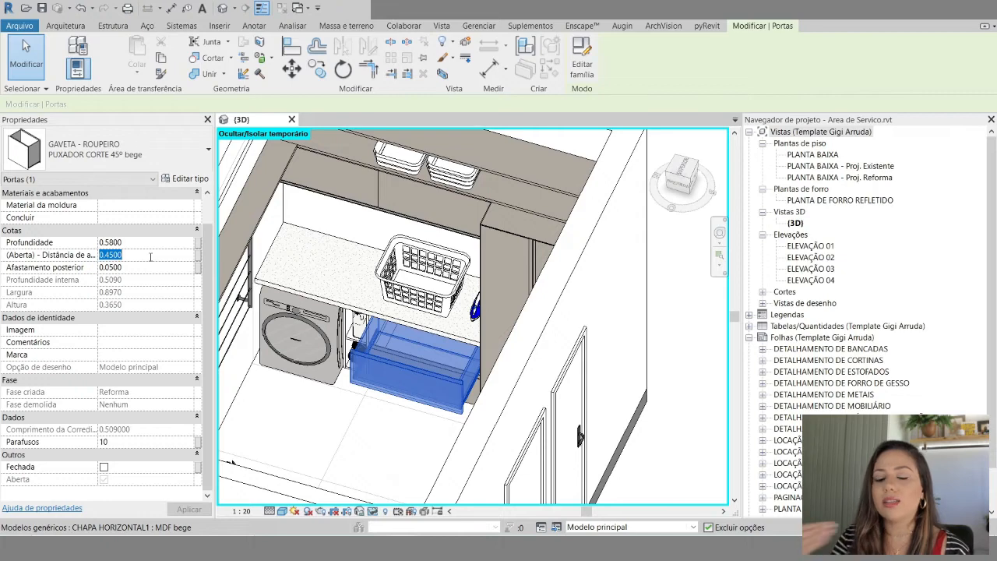
pyautogui.write('.25')
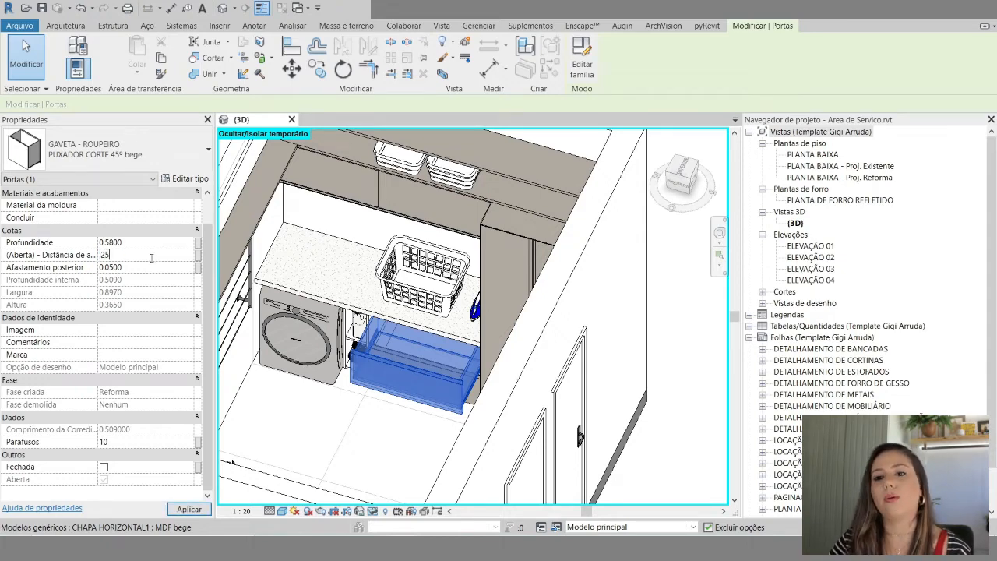
pyautogui.press('Return')
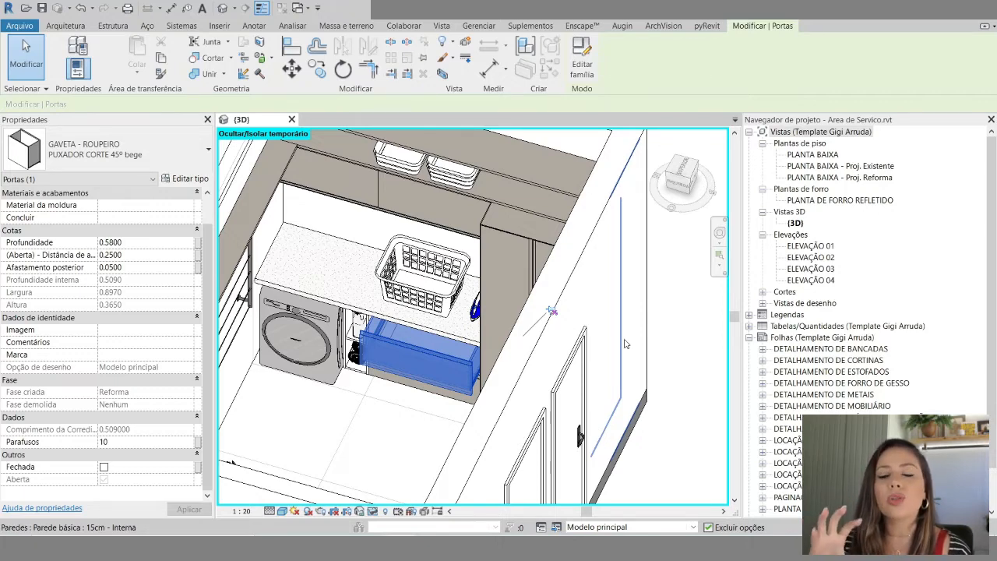
# - Close the upper drawer again by turning its Fechada property back on
pyautogui.scroll(-2, 637, 364)
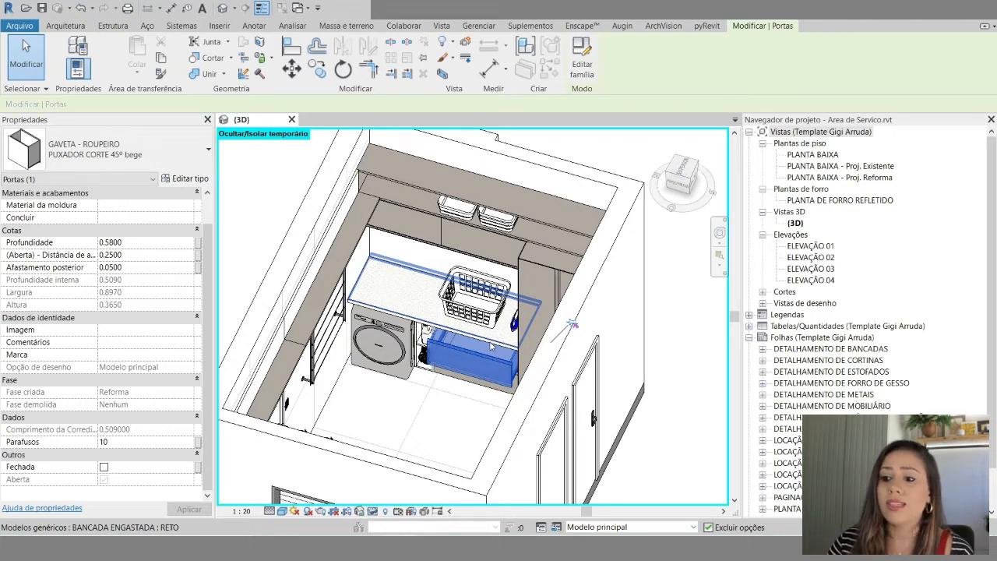
pyautogui.scroll(-2, 491, 347)
pyautogui.click(103, 466)
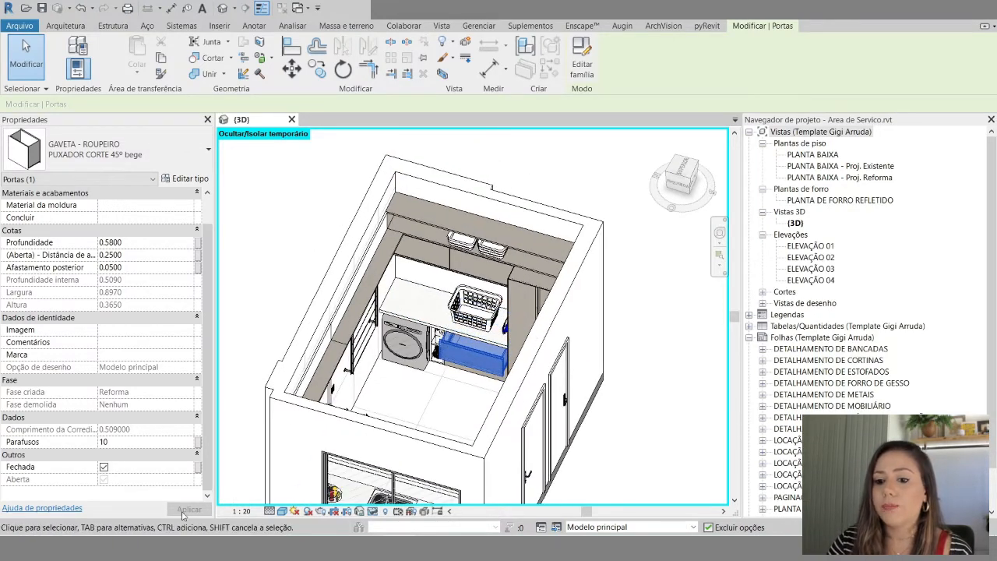
pyautogui.scroll(-3, 335, 296)
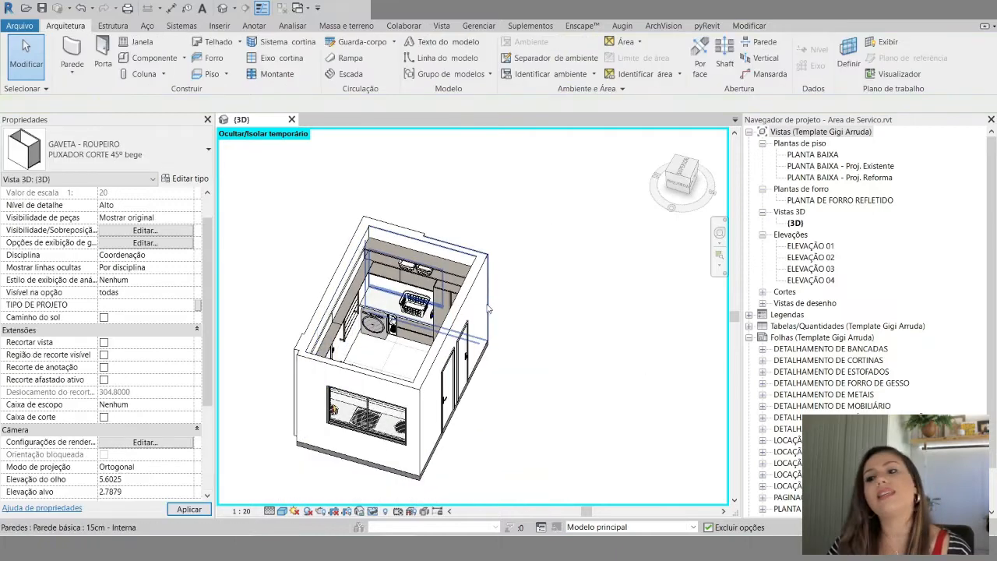
# - Displace the door nearer the window corner outward from its wall with Deslocar elementos, about -1.0 along Y
pyautogui.scroll(2, 438, 426)
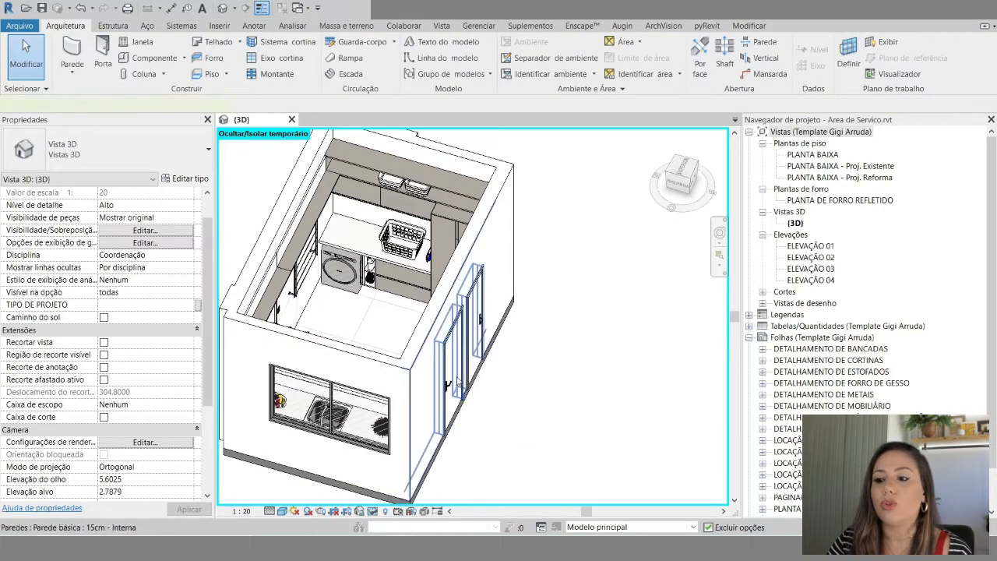
pyautogui.click(467, 396)
pyautogui.moveTo(547, 398); pyautogui.dragTo(579, 402, button='middle')
pyautogui.scroll(3, 573, 394)
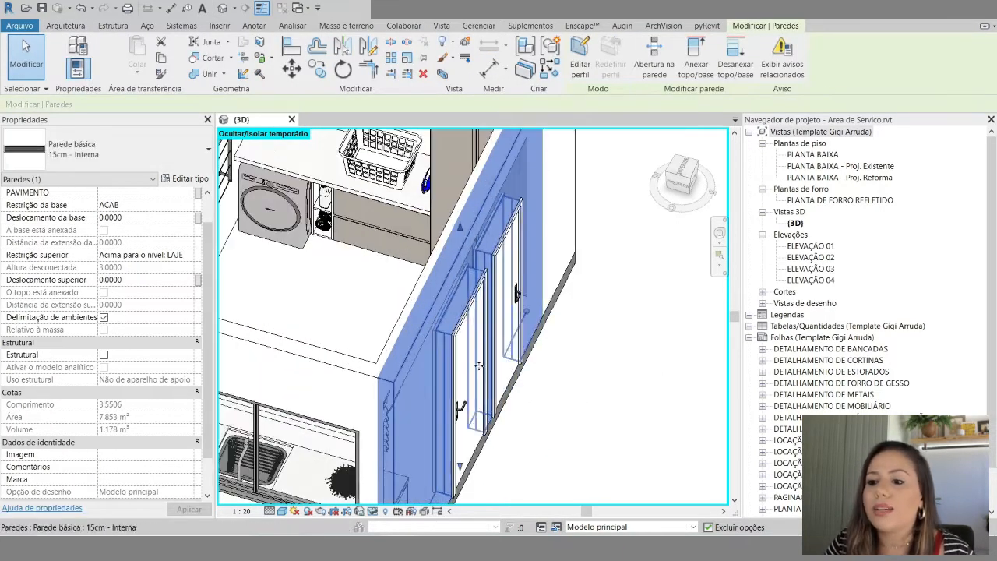
pyautogui.click(459, 389)
pyautogui.scroll(-3, 459, 389)
pyautogui.keyDown('shift'); pyautogui.moveTo(665, 444); pyautogui.dragTo(634, 376, button='middle'); pyautogui.keyUp('shift')
pyautogui.click(467, 389)
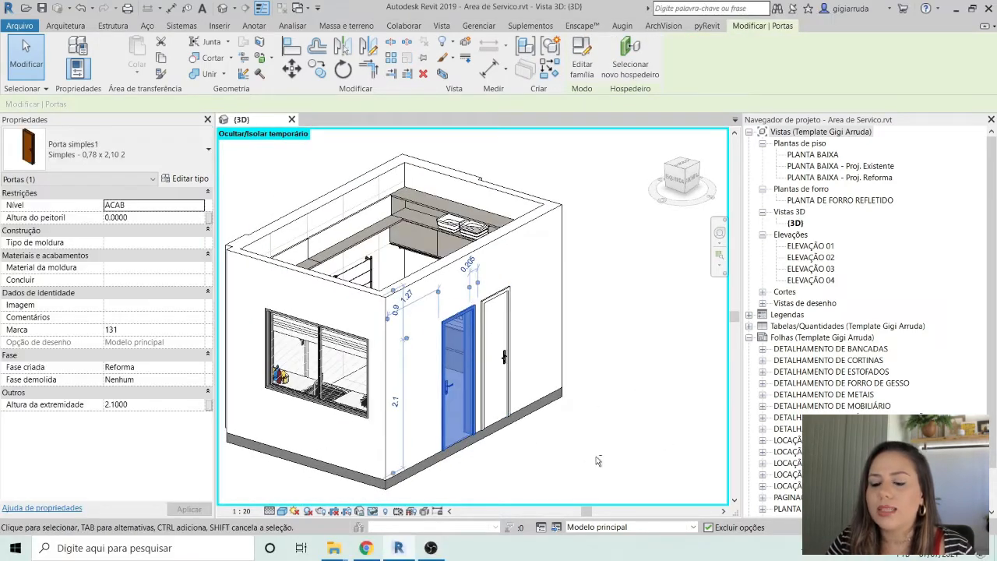
pyautogui.keyDown('shift'); pyautogui.moveTo(598, 461); pyautogui.dragTo(607, 467, button='middle'); pyautogui.keyUp('shift')
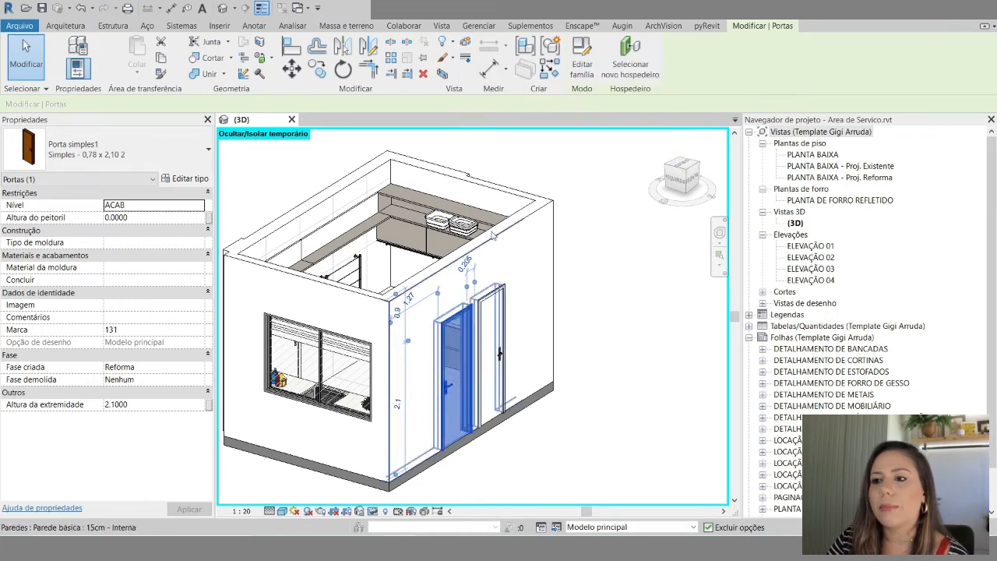
pyautogui.click(465, 43)
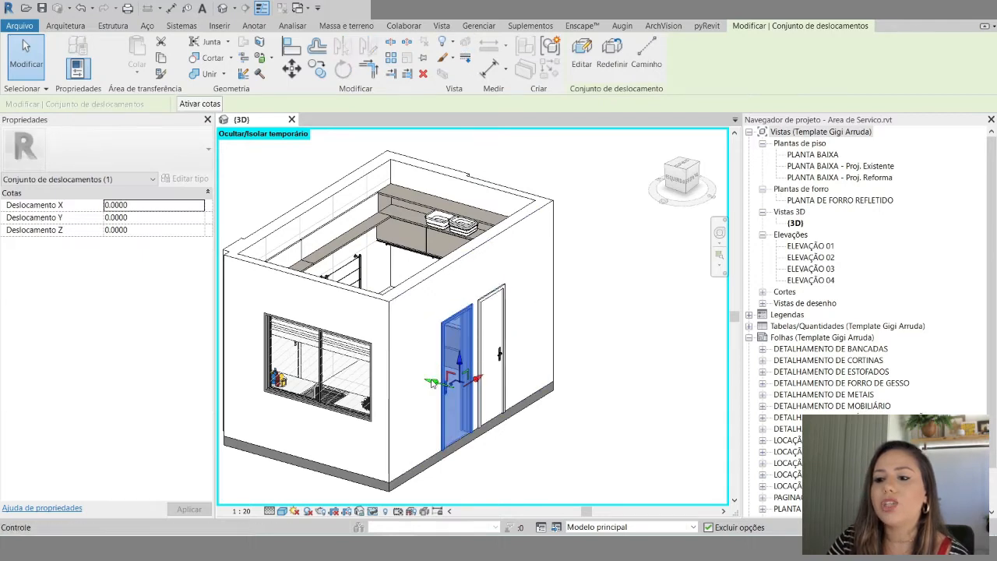
pyautogui.moveTo(432, 383); pyautogui.dragTo(489, 399)
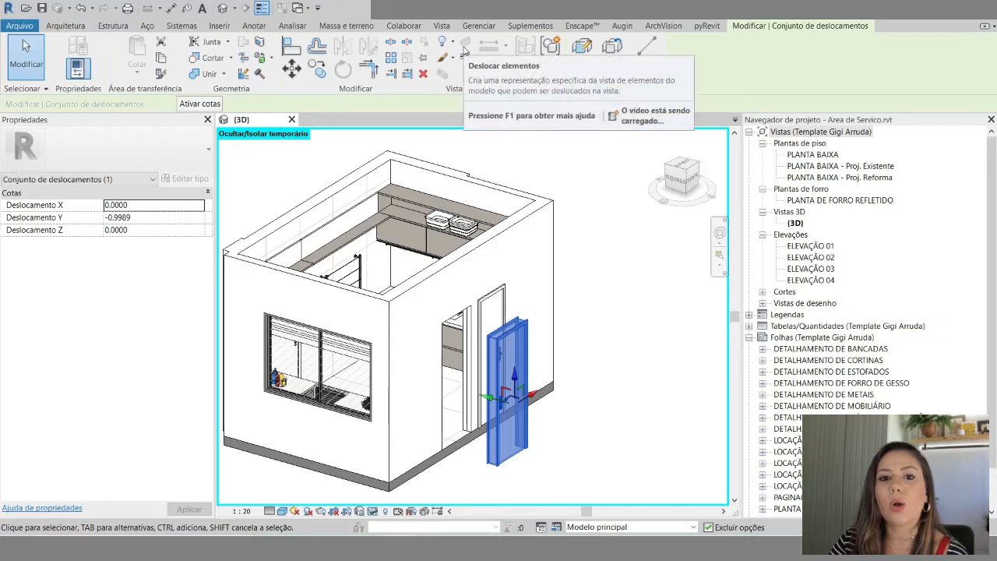
# - Displace one Bacia Quadrada 10L basin from the upper cabinets with Deslocar elementos, about -1.19 along X
pyautogui.click(534, 252)
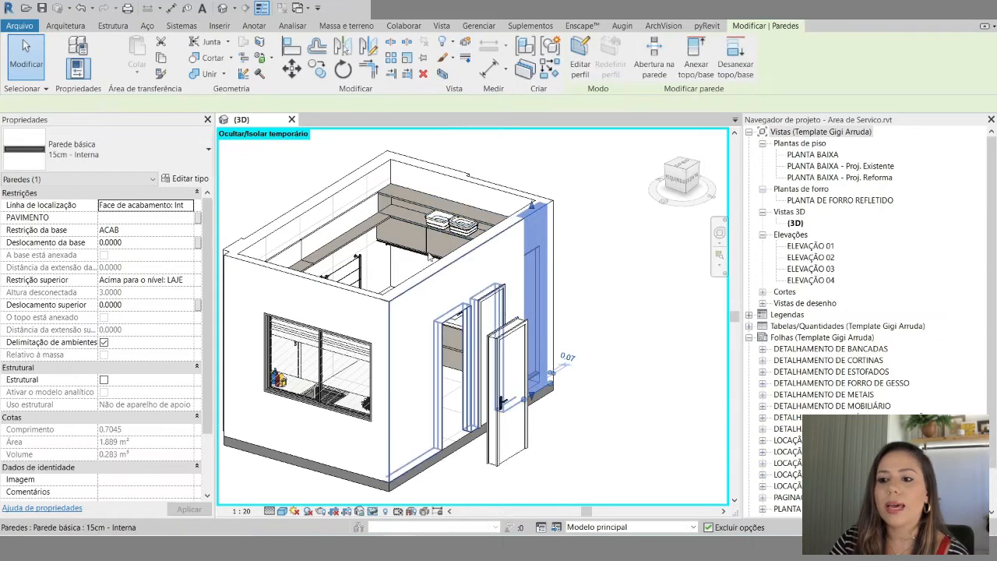
pyautogui.click(437, 221)
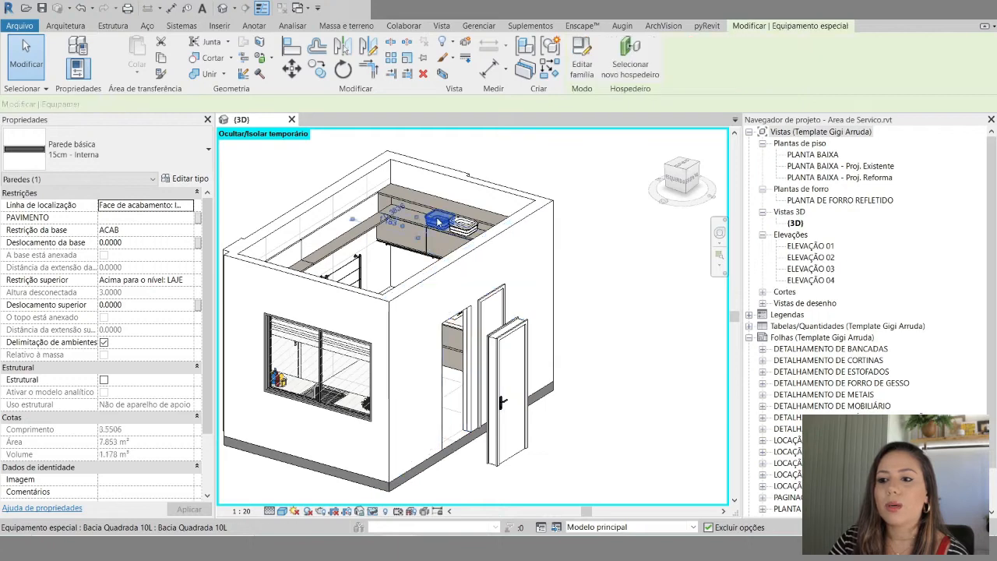
pyautogui.click(463, 43)
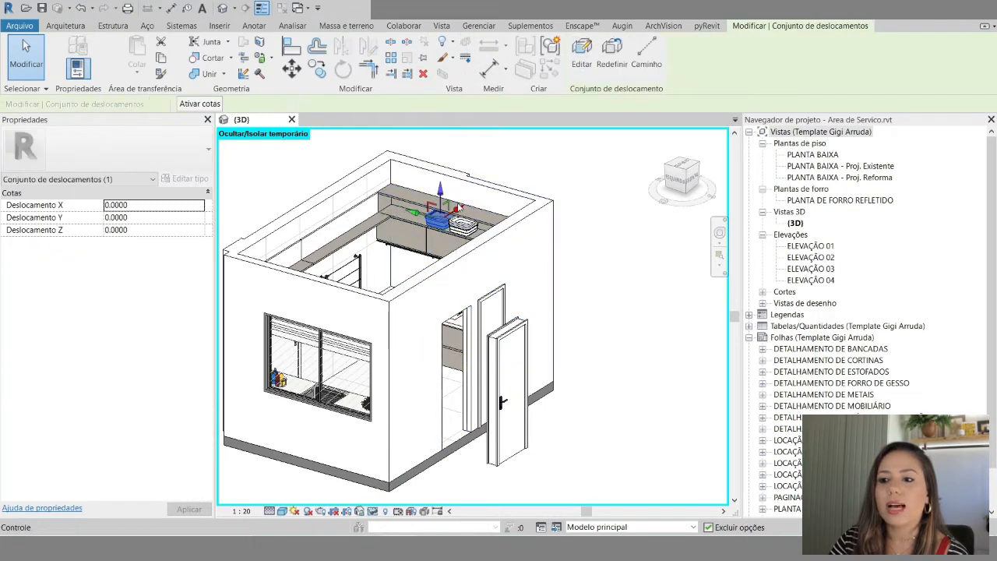
pyautogui.moveTo(459, 208); pyautogui.dragTo(417, 234)
pyautogui.click(653, 391)
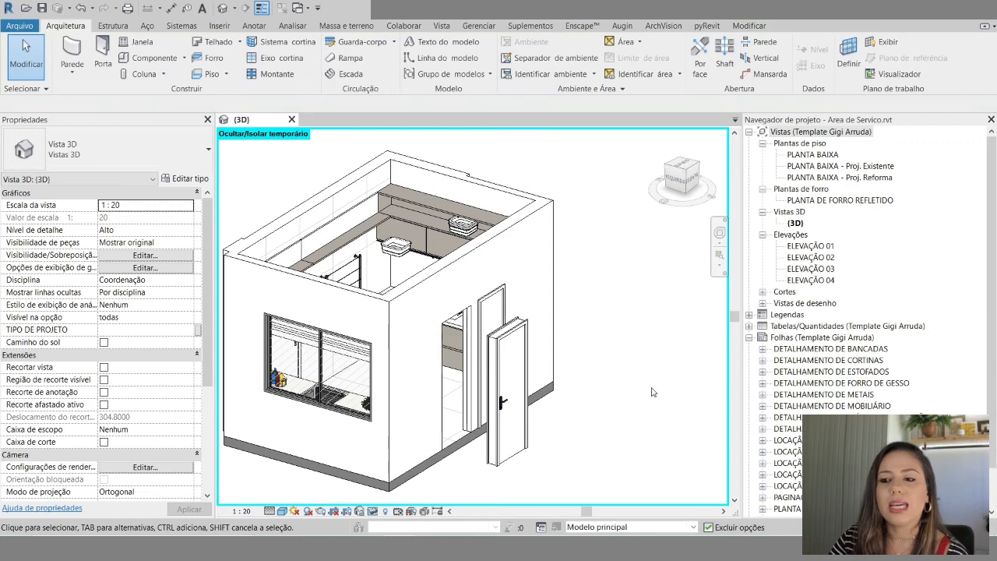
# - Reset the displaced basin to its original position with Redefinir
pyautogui.click(396, 246)
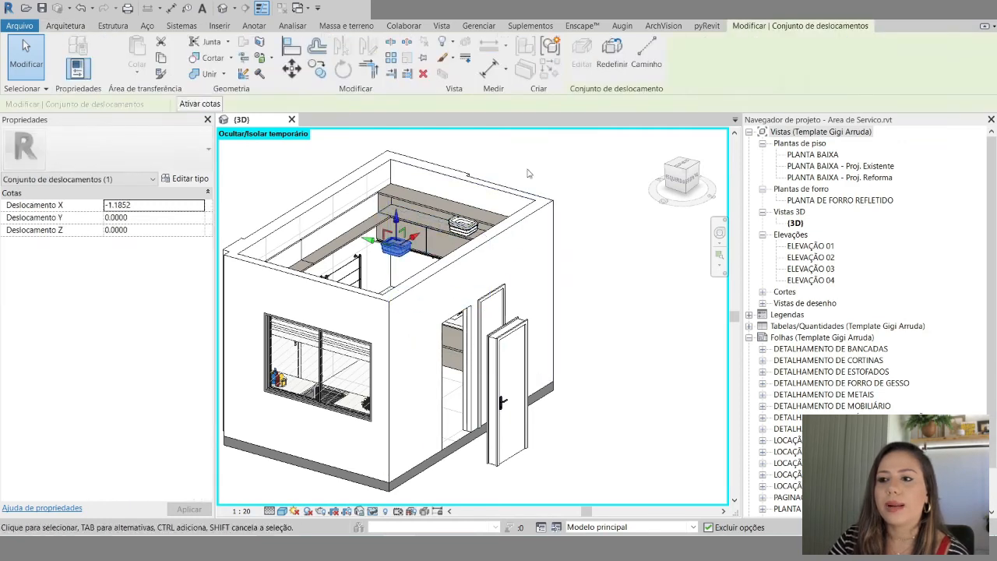
pyautogui.click(616, 64)
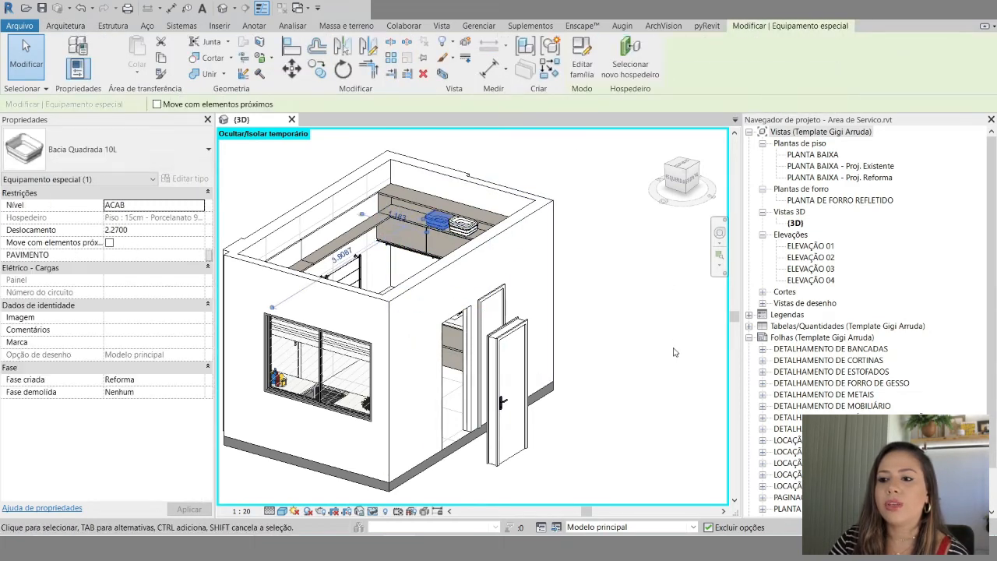
pyautogui.click(674, 350)
# - Add displacement paths with Caminho from the corners of the displaced door back to its opening
pyautogui.click(512, 353)
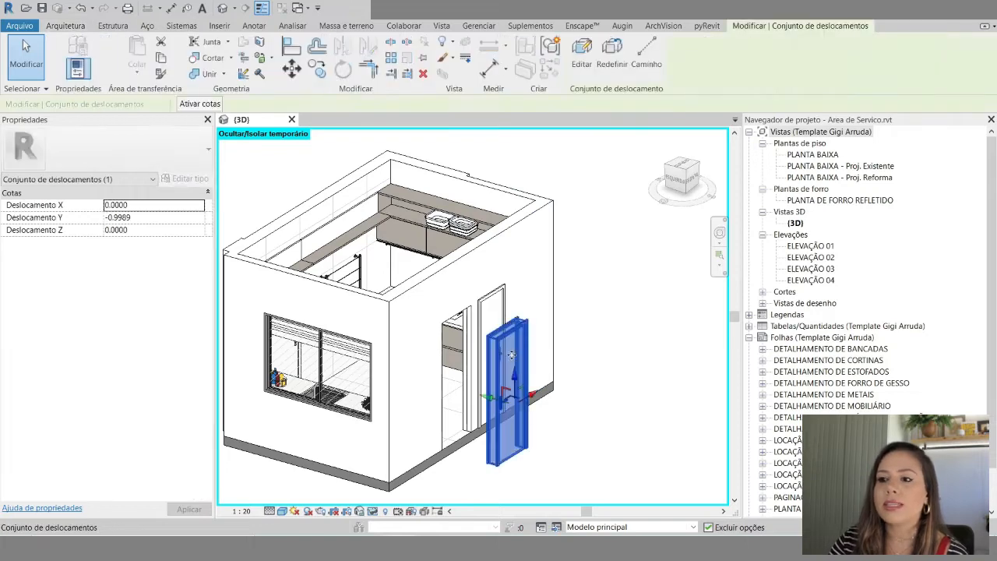
pyautogui.scroll(1, 513, 367)
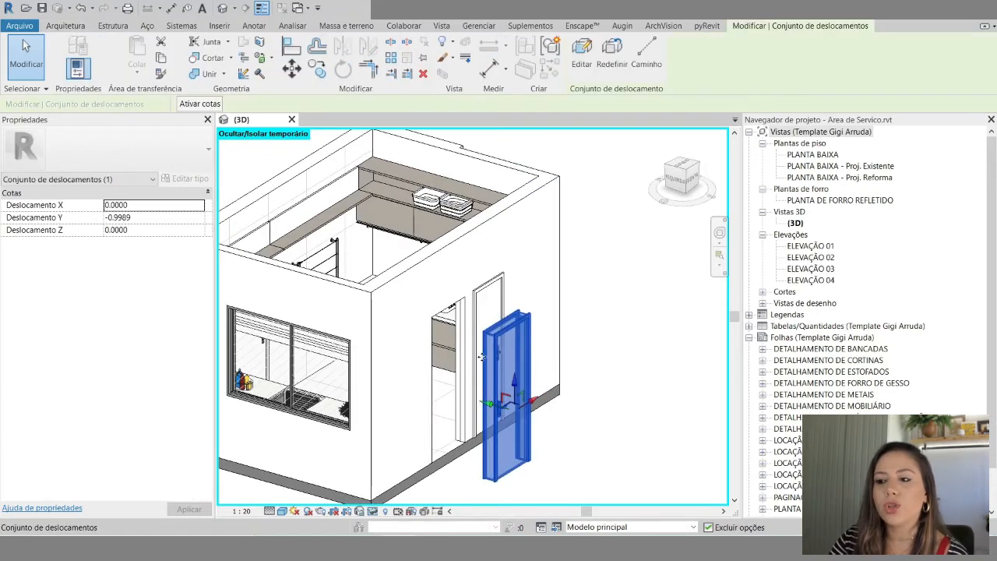
pyautogui.click(651, 52)
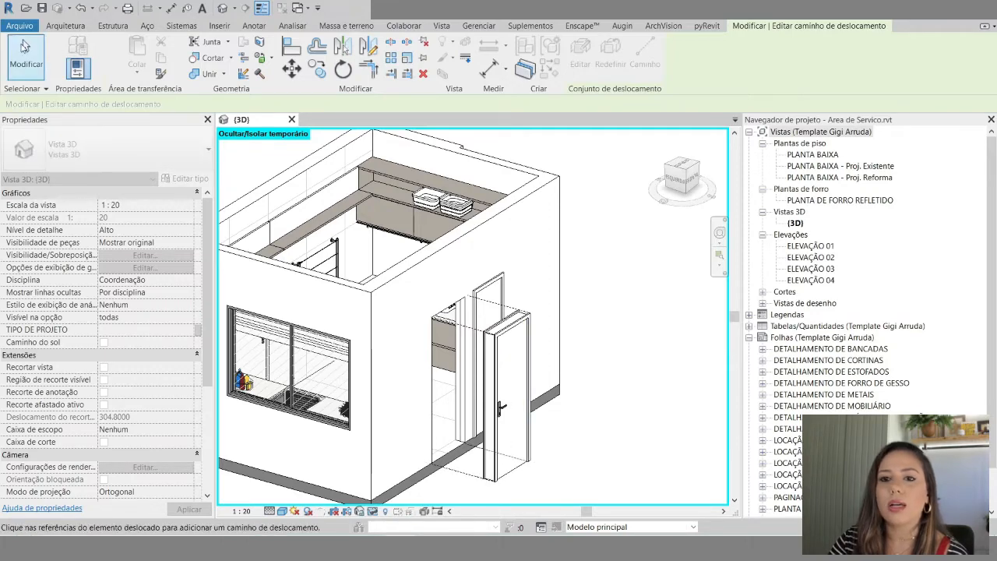
pyautogui.click(15, 55)
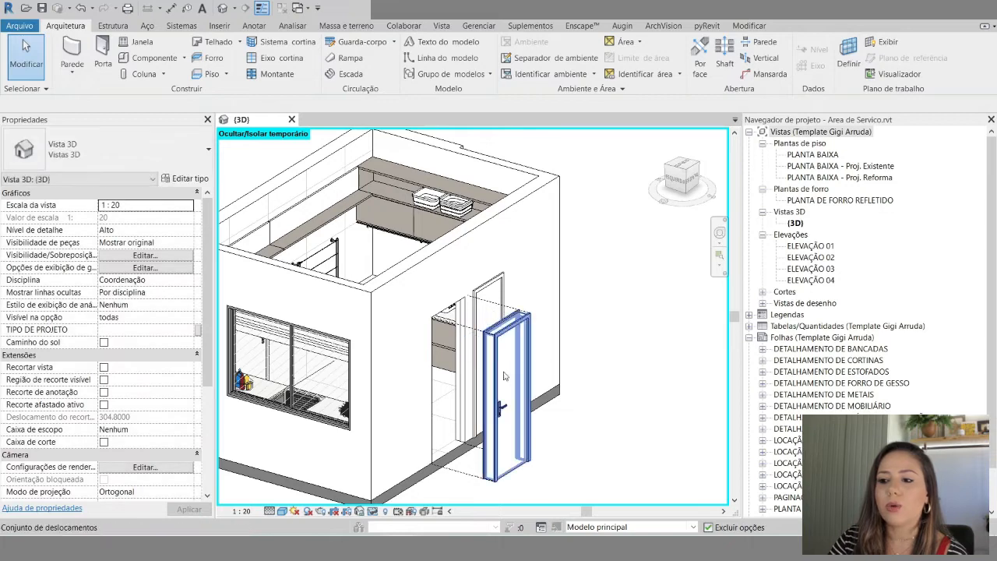
# - Move the displaced door closer to its wall, to a Y displacement of about -0.29
pyautogui.click(510, 390)
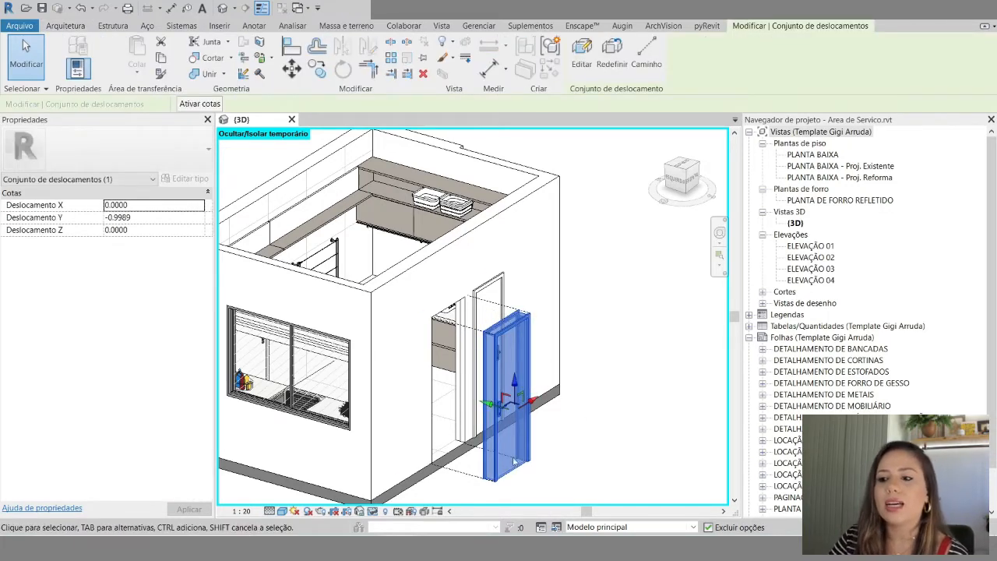
pyautogui.moveTo(486, 402); pyautogui.dragTo(462, 401)
pyautogui.click(596, 421)
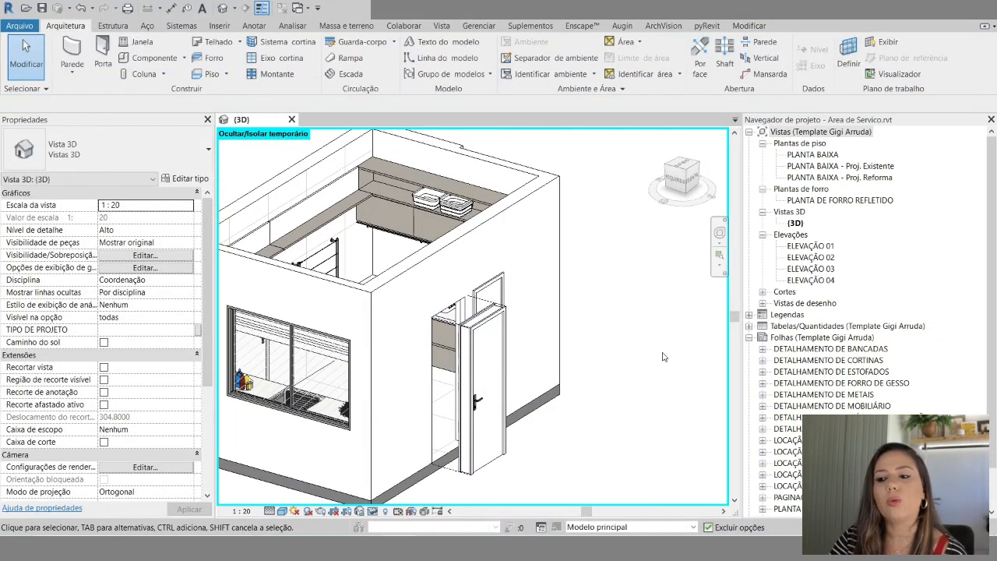
pyautogui.click(471, 393)
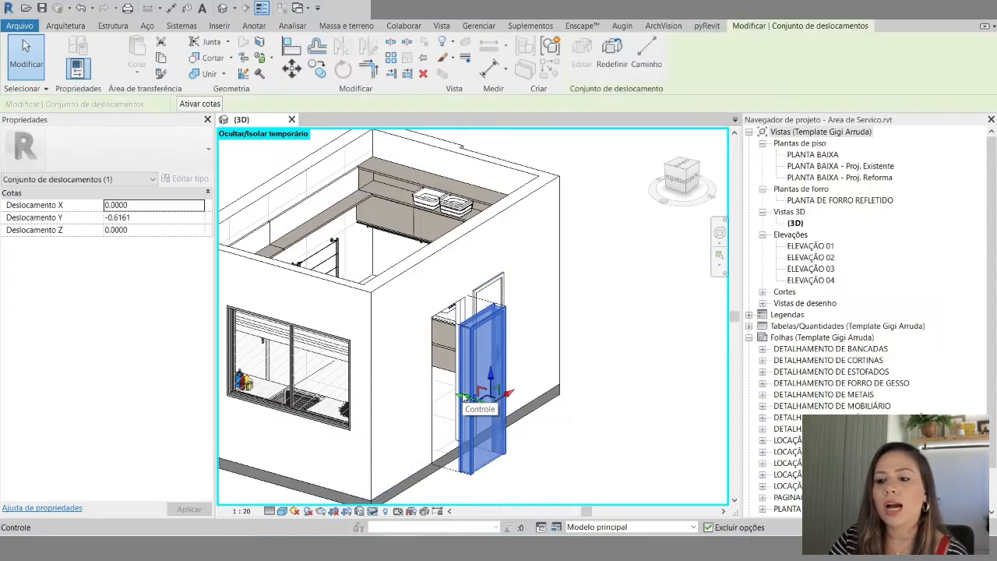
pyautogui.moveTo(467, 399); pyautogui.dragTo(446, 393)
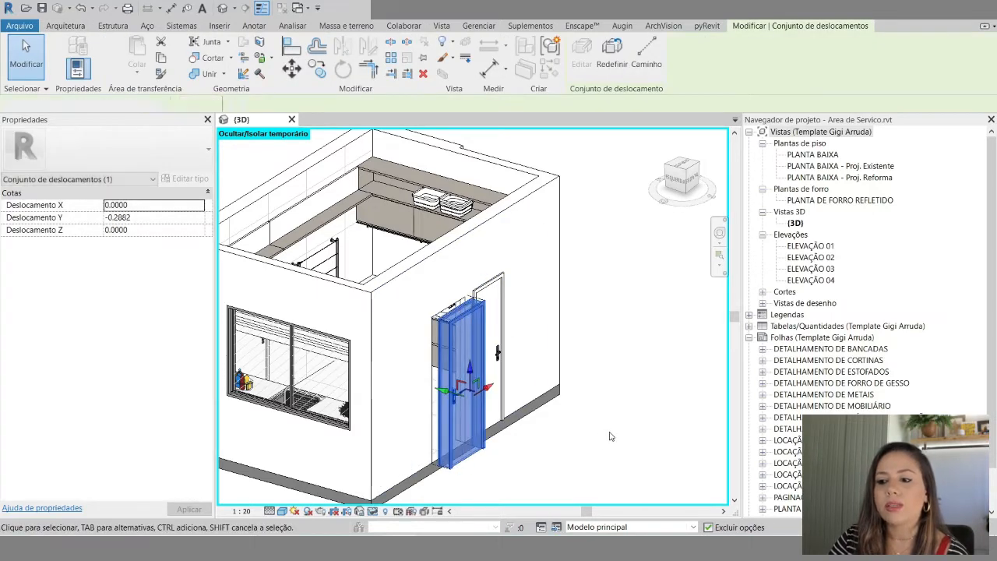
pyautogui.click(611, 436)
# - Return the displaced door to its original position in the wall with Redefinir
pyautogui.click(466, 390)
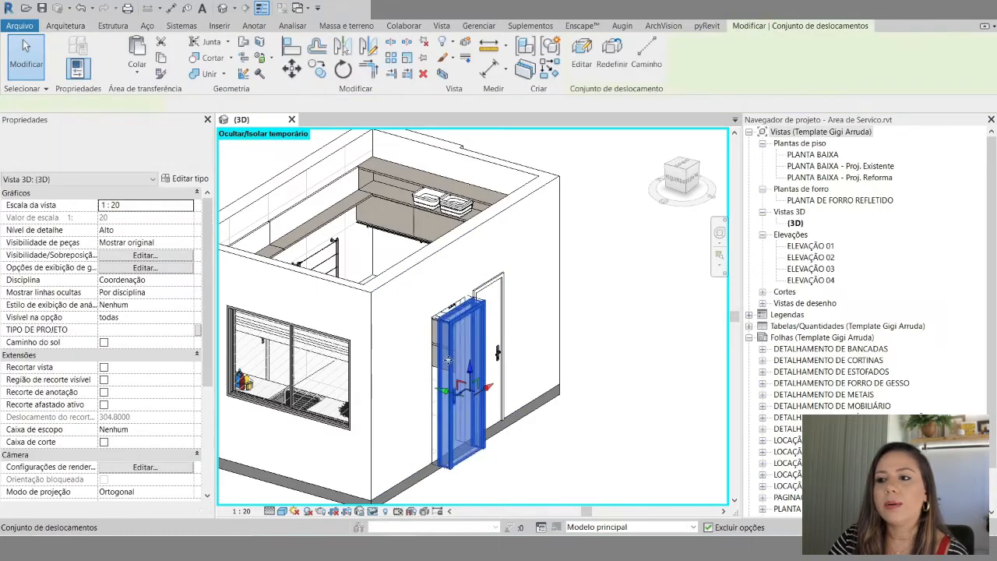
pyautogui.click(614, 50)
pyautogui.click(664, 371)
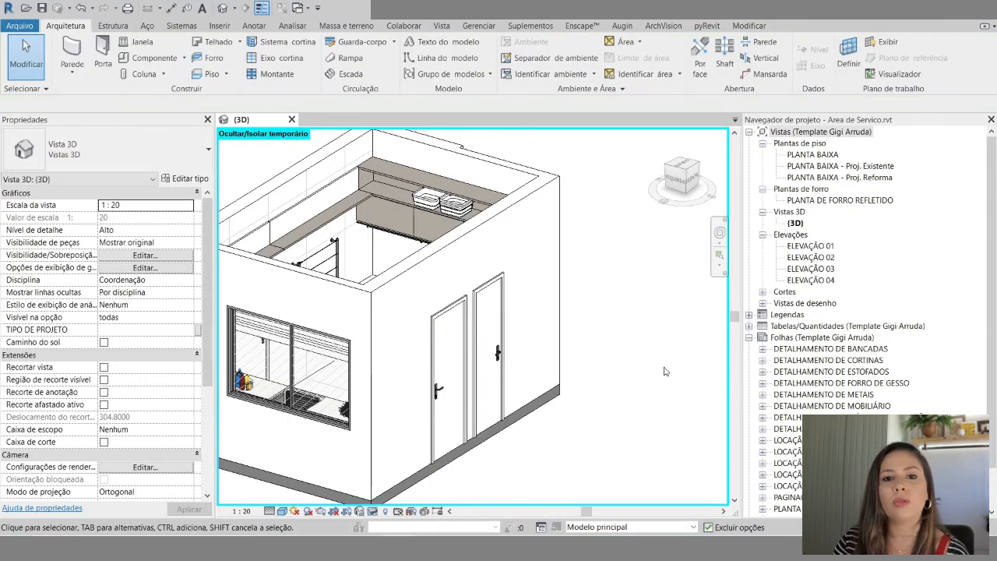
pyautogui.scroll(-2, 664, 370)
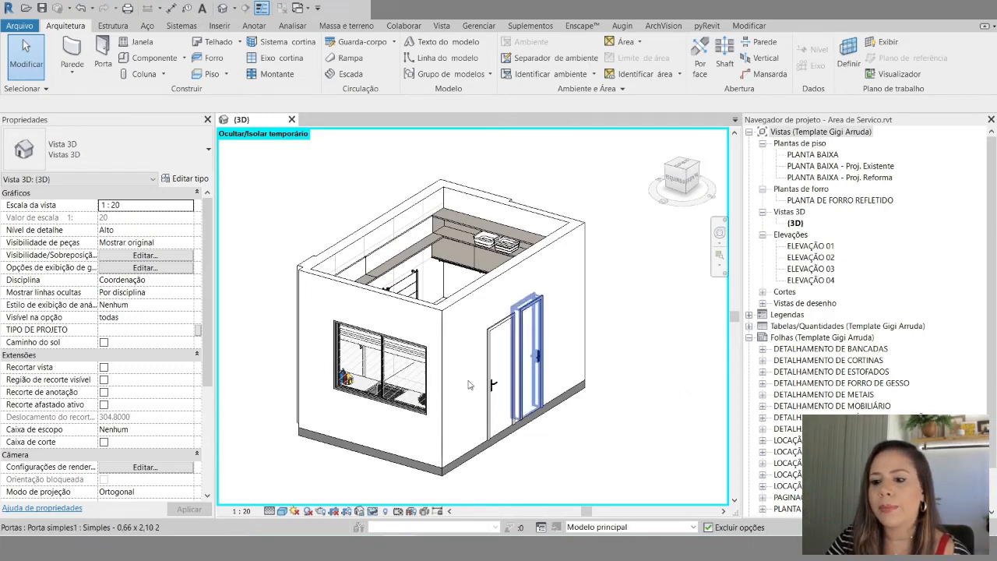
pyautogui.moveTo(366, 549)
pyautogui.click(366, 483)
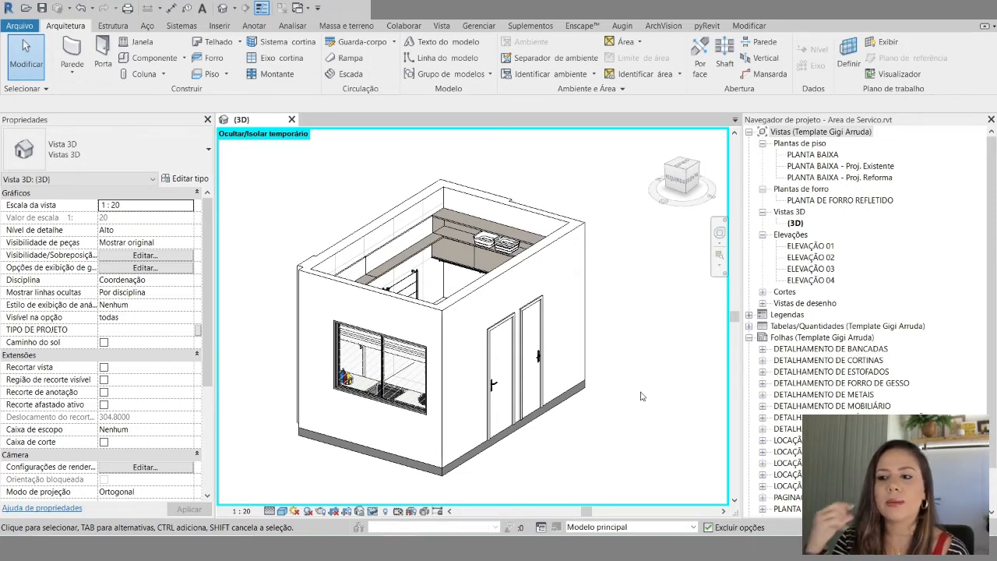
pyautogui.click(541, 269)
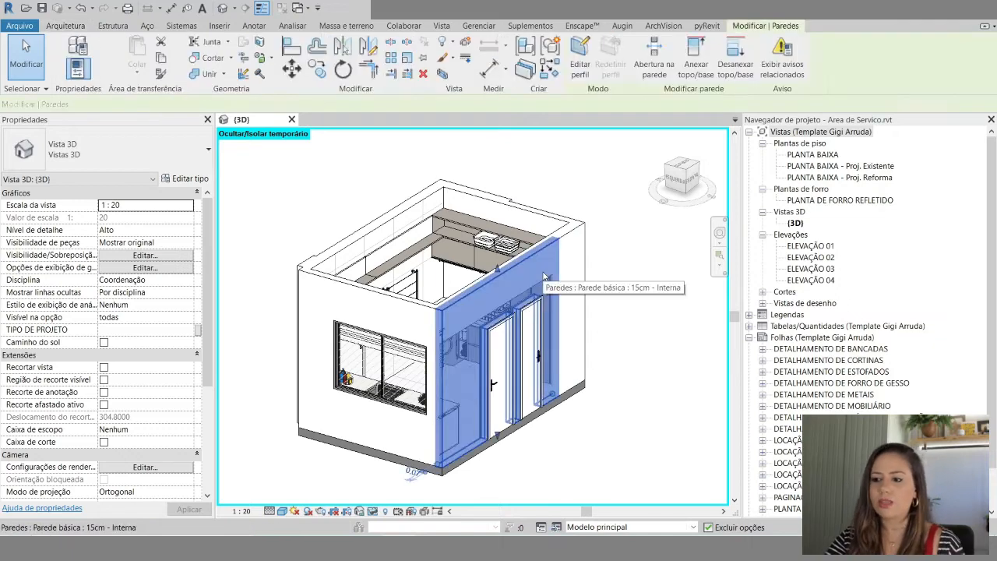
pyautogui.press('Escape')
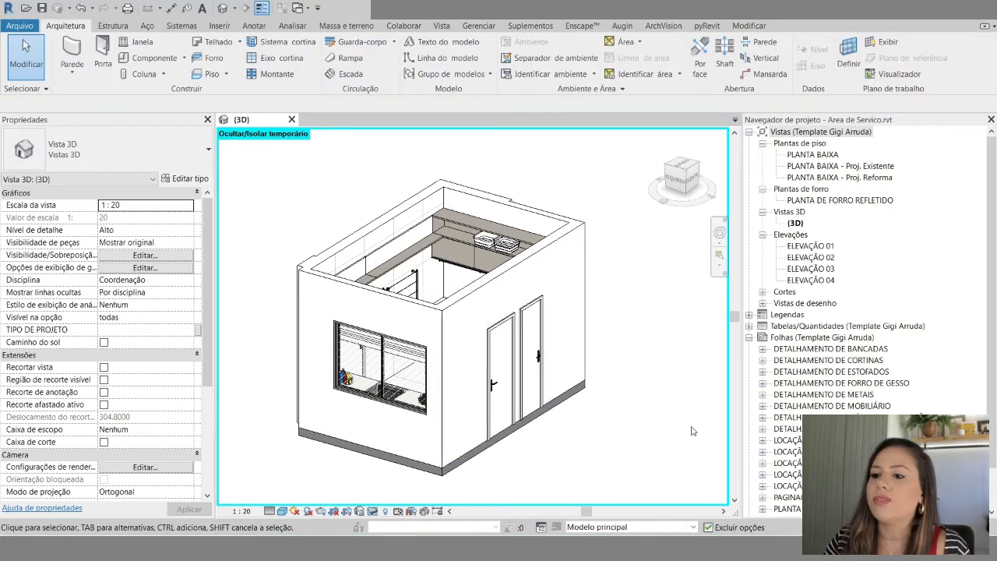
# - Select the whole service area model and enclose it in a section box in the 3D view
pyautogui.scroll(-3, 550, 450)
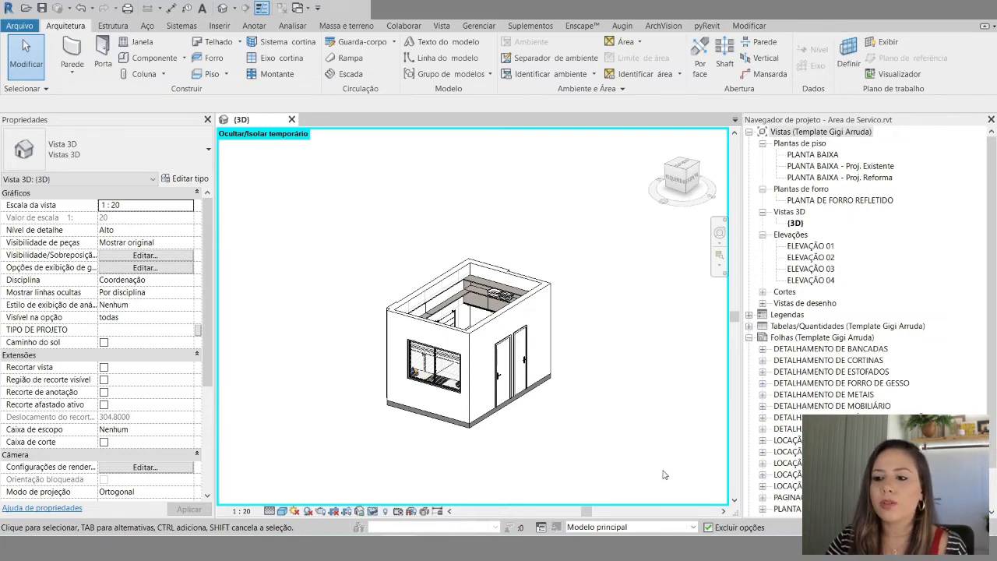
pyautogui.moveTo(682, 474); pyautogui.dragTo(317, 236)
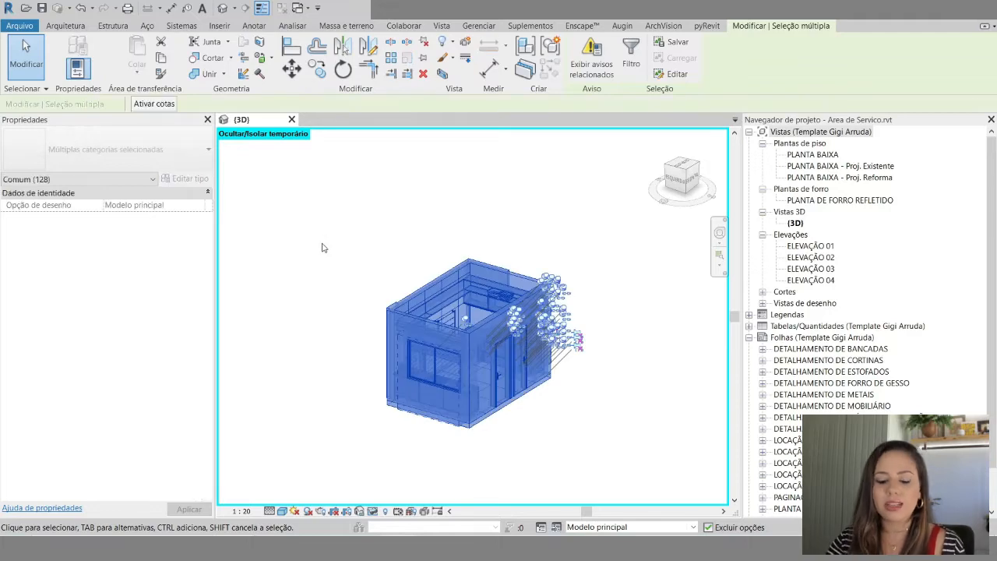
pyautogui.press('b')
pyautogui.press('x')
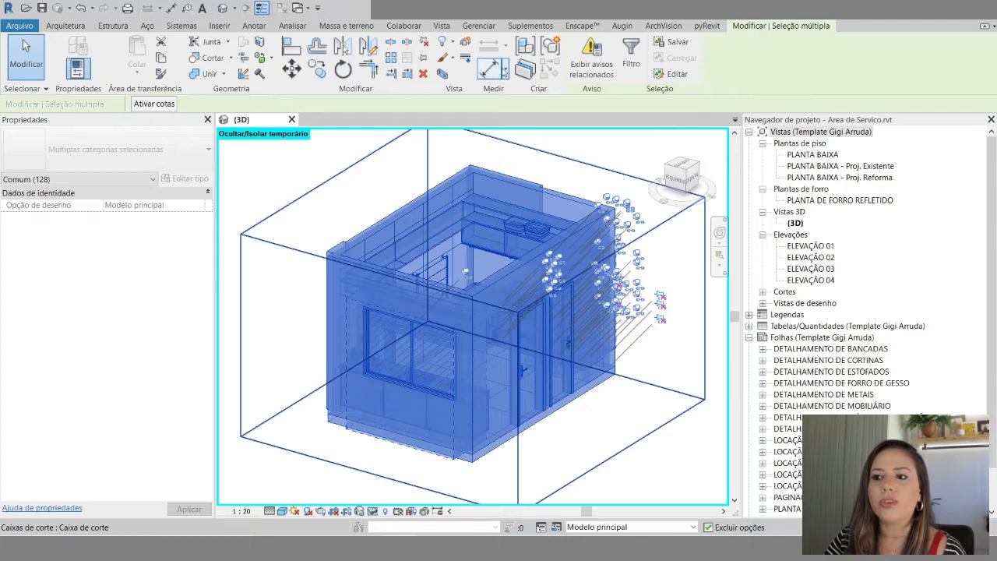
pyautogui.press('Escape')
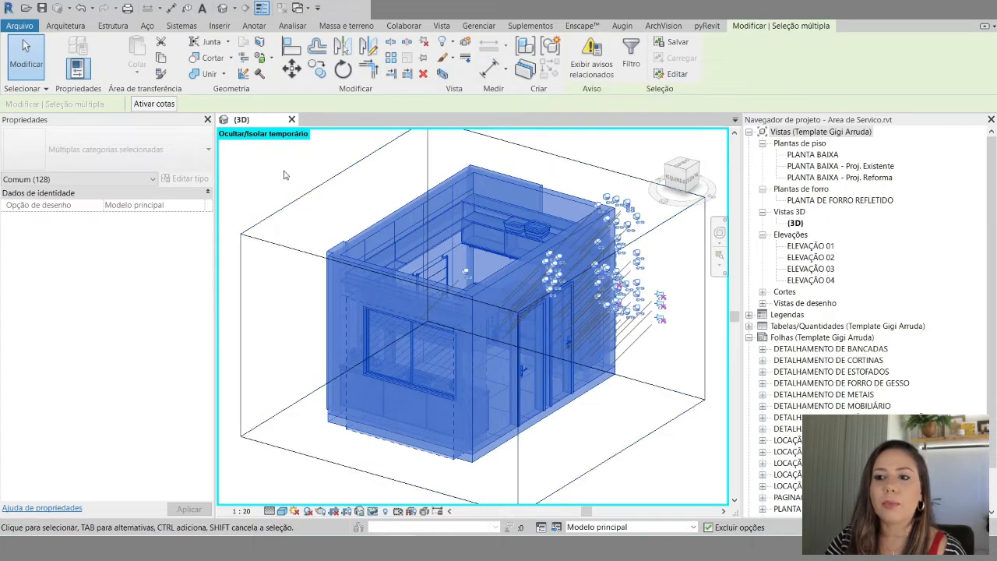
# - Turn the 3D view's Caixa de corte property off and back on
pyautogui.scroll(-3, 455, 276)
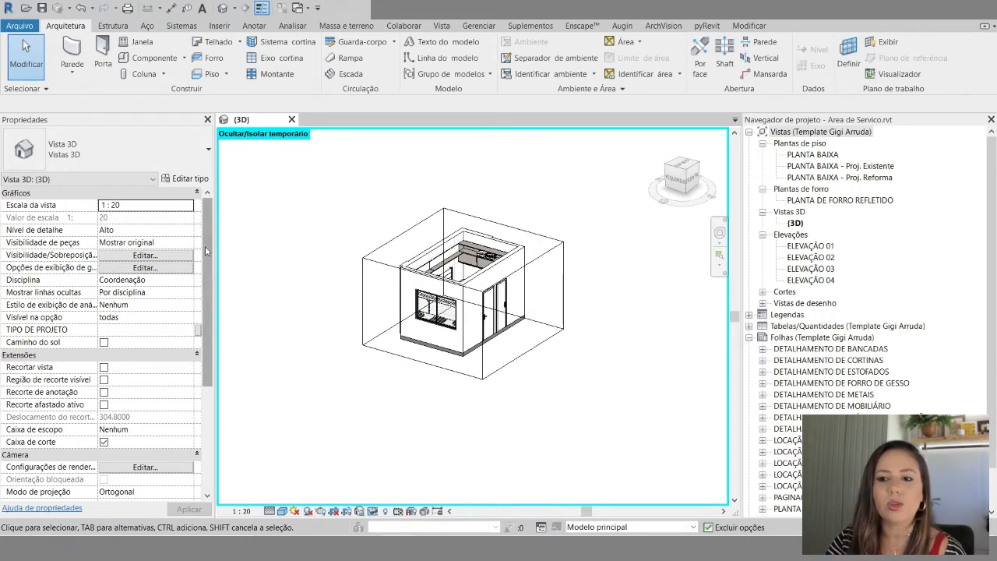
pyautogui.moveTo(205, 246); pyautogui.dragTo(204, 308)
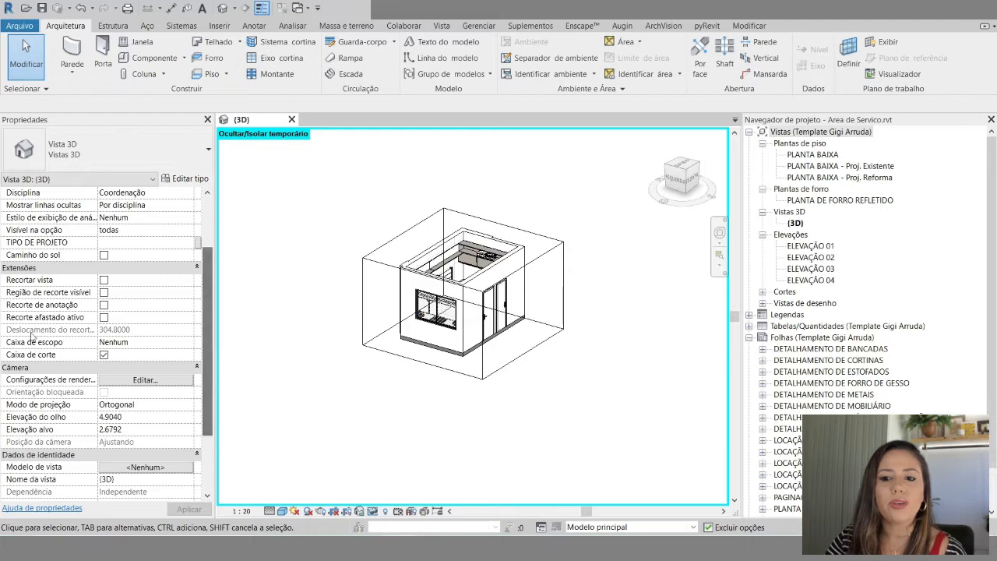
pyautogui.click(104, 355)
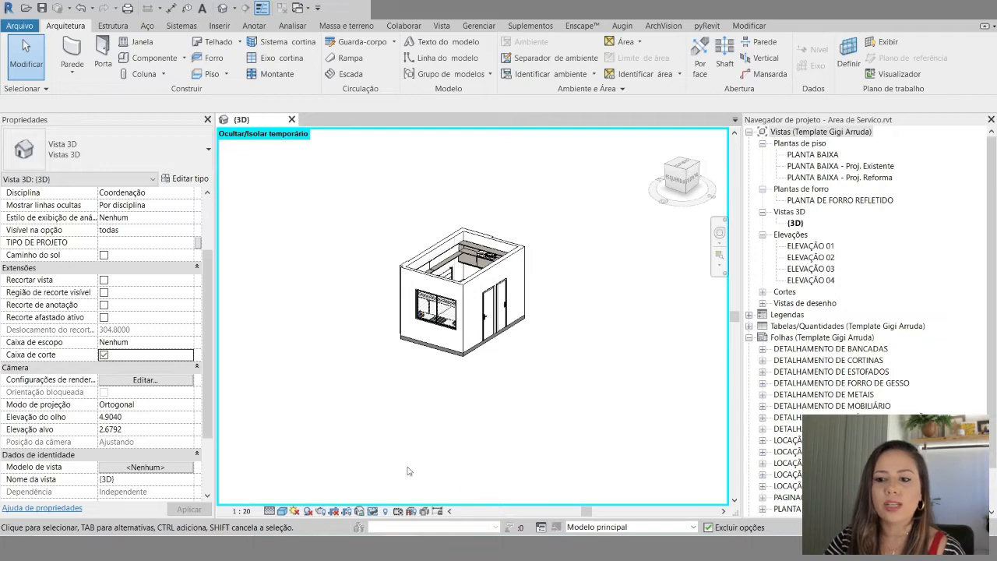
# - Pull the section box's window-side face inward, cutting away the window wall and the door nearest to it
pyautogui.click(527, 271)
pyautogui.scroll(2, 381, 214)
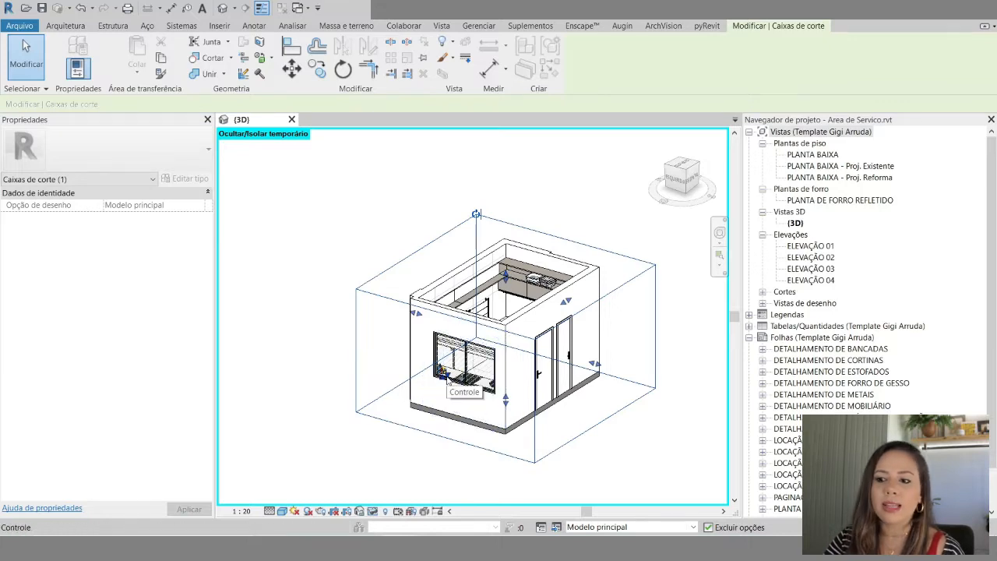
pyautogui.moveTo(444, 372); pyautogui.dragTo(487, 348)
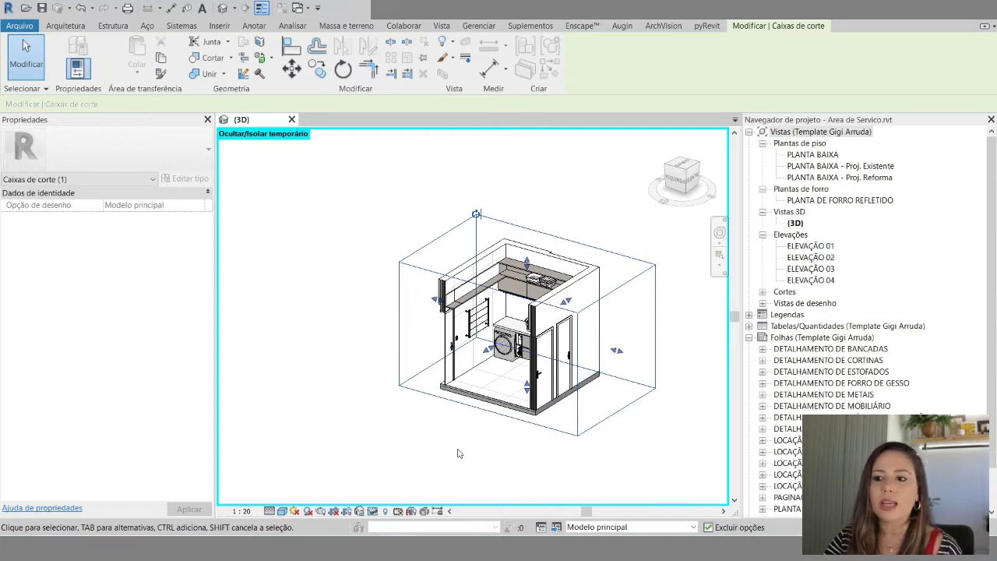
pyautogui.scroll(3, 457, 454)
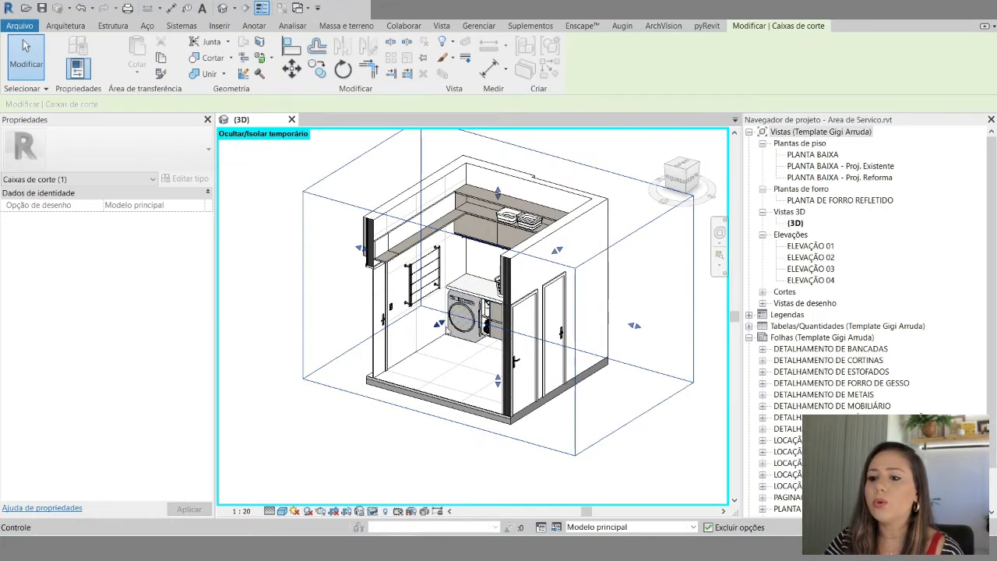
pyautogui.moveTo(440, 325); pyautogui.dragTo(461, 310)
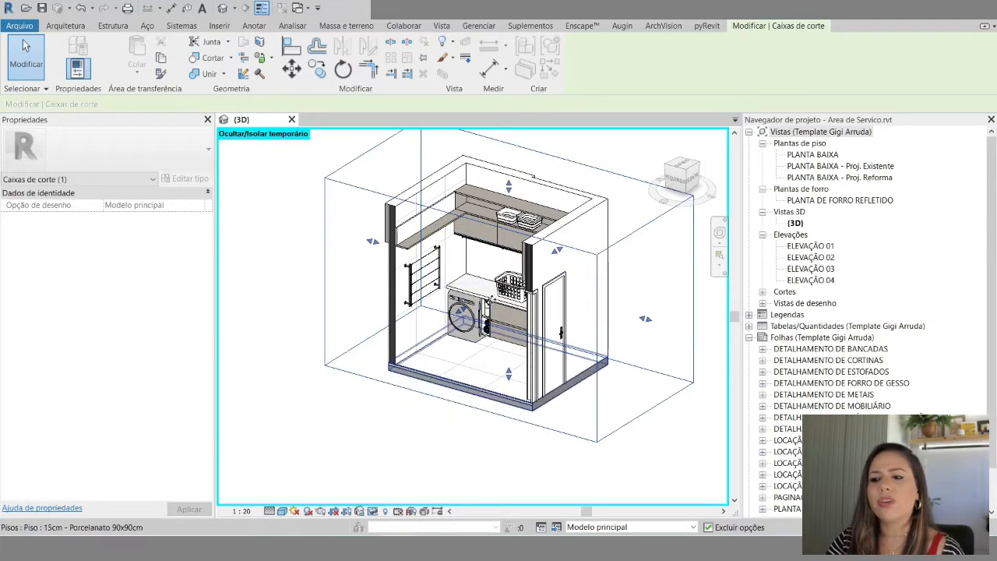
pyautogui.moveTo(463, 312); pyautogui.dragTo(464, 310)
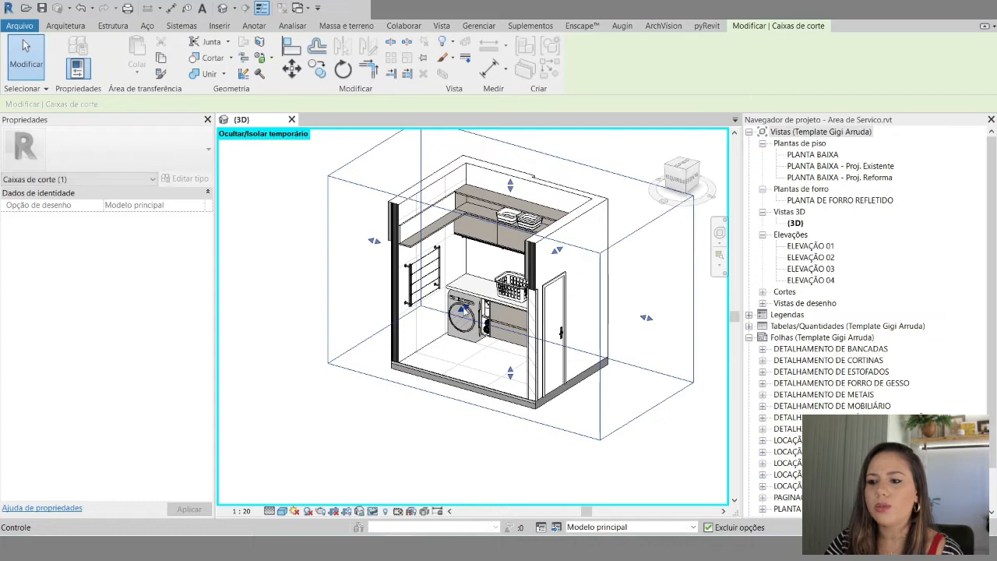
# - Lower the top face of the section box to cut the walls just above the upper cabinets
pyautogui.moveTo(673, 370); pyautogui.dragTo(668, 412, button='middle')
pyautogui.scroll(3, 530, 264)
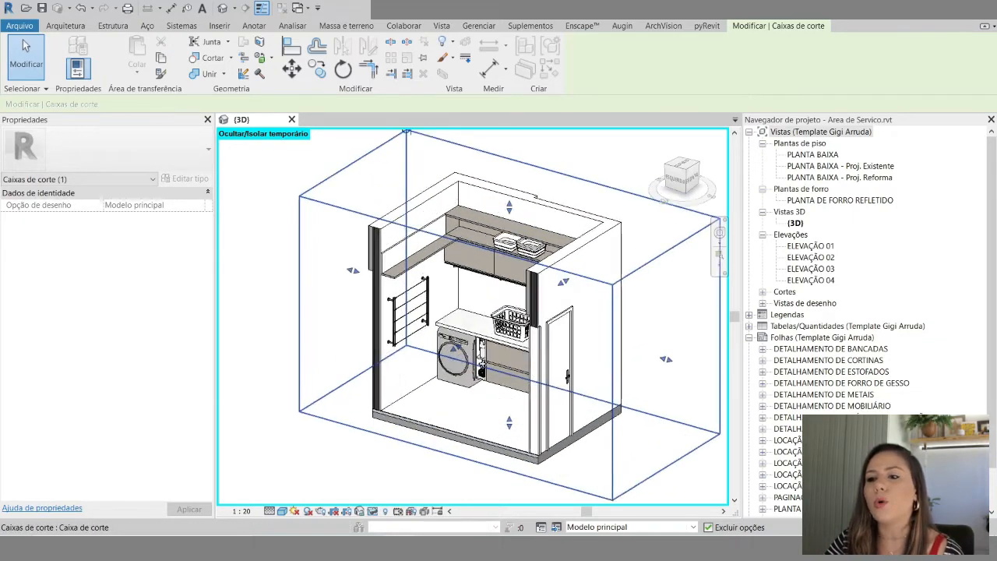
pyautogui.scroll(1, 513, 225)
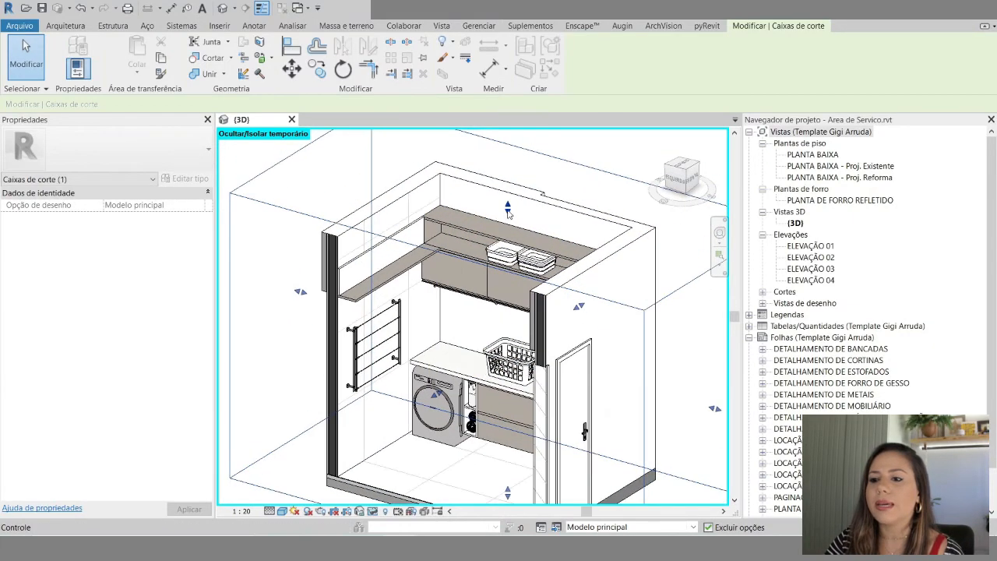
pyautogui.moveTo(508, 208); pyautogui.dragTo(508, 223)
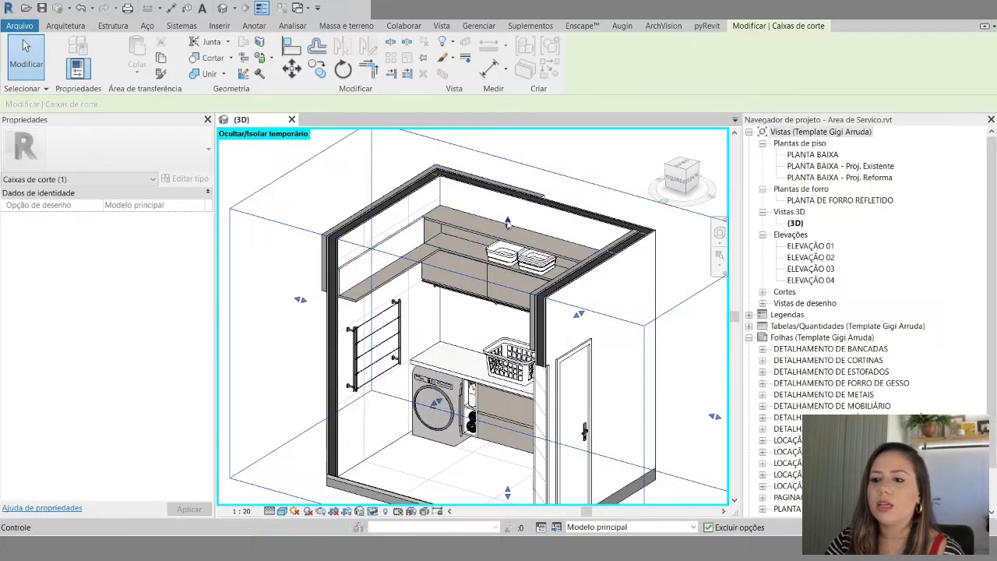
pyautogui.moveTo(507, 223); pyautogui.dragTo(508, 250)
# - Pull the section box's door-side face inward past the wall with the doors, exposing the tall cabinets
pyautogui.scroll(-2, 508, 250)
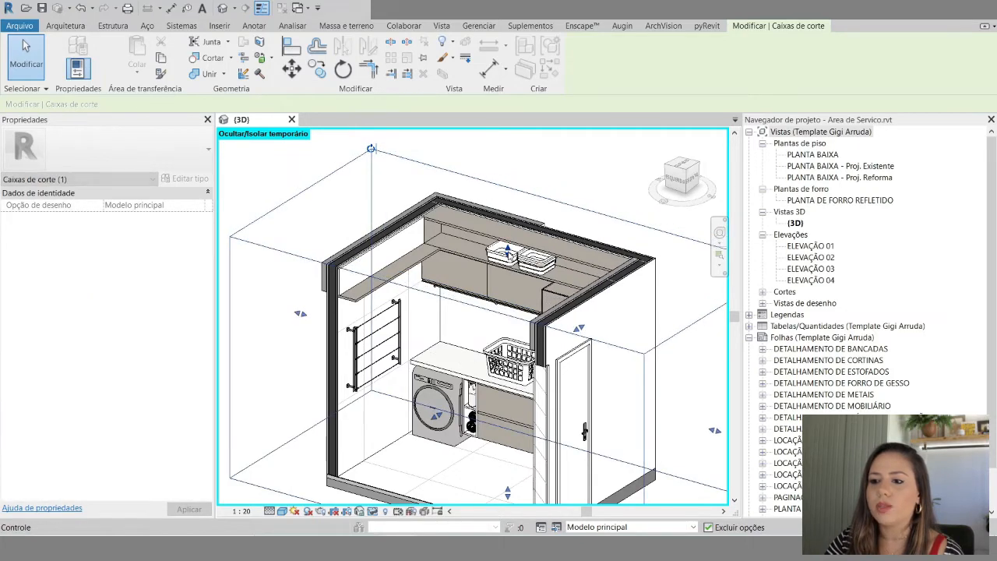
pyautogui.scroll(2, 597, 333)
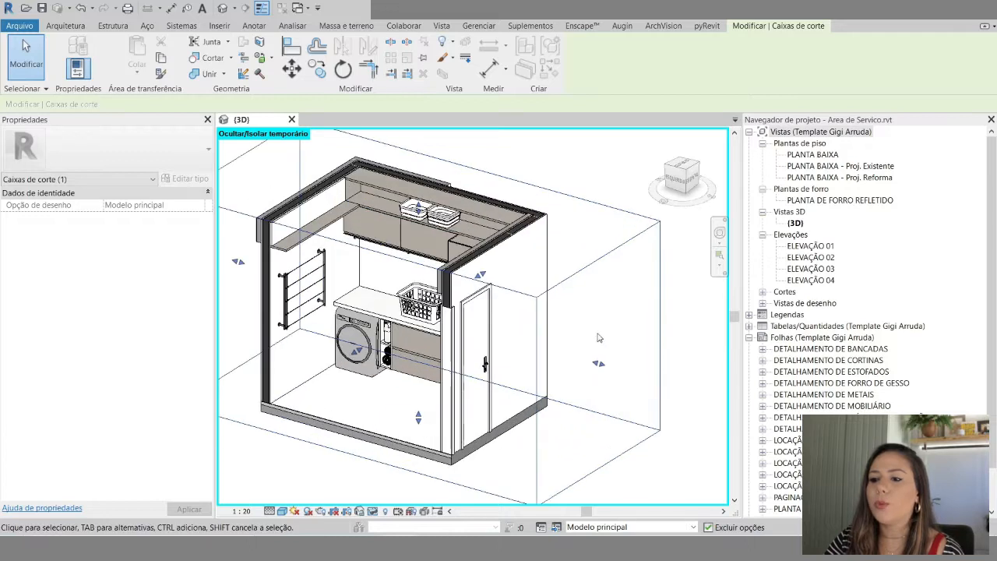
pyautogui.moveTo(599, 363); pyautogui.dragTo(500, 337)
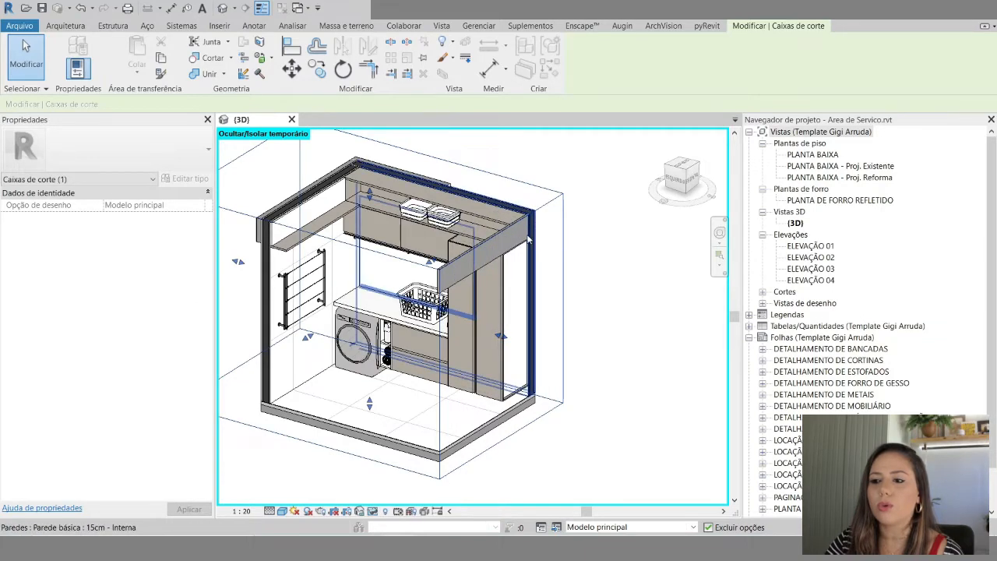
# - Temporarily hide the cut overhead panel that runs along the removed door wall in front of the tall cabinets
pyautogui.click(465, 267)
pyautogui.press('h')
pyautogui.press('h')
pyautogui.scroll(5, 476, 282)
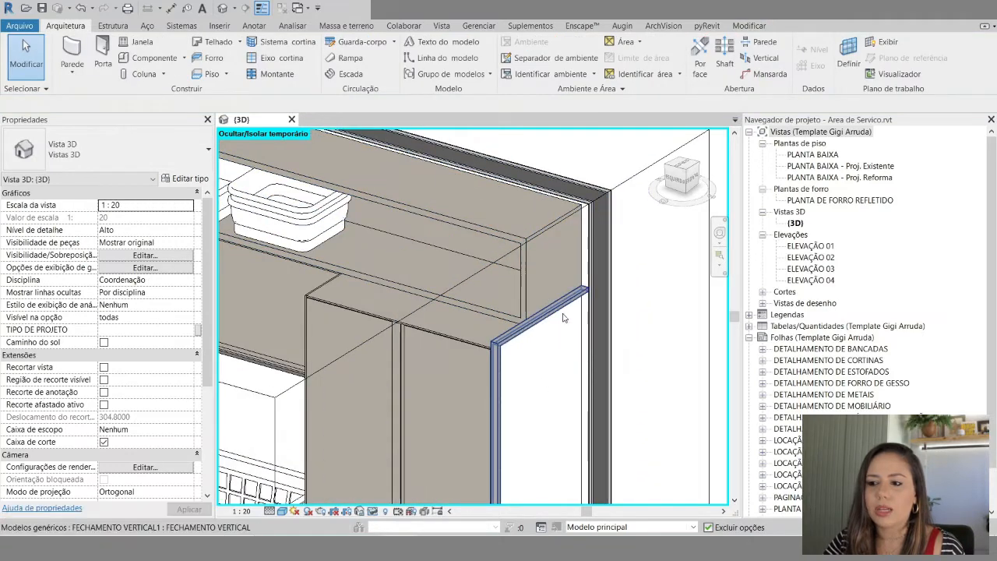
pyautogui.scroll(-5, 612, 248)
pyautogui.scroll(-4, 612, 248)
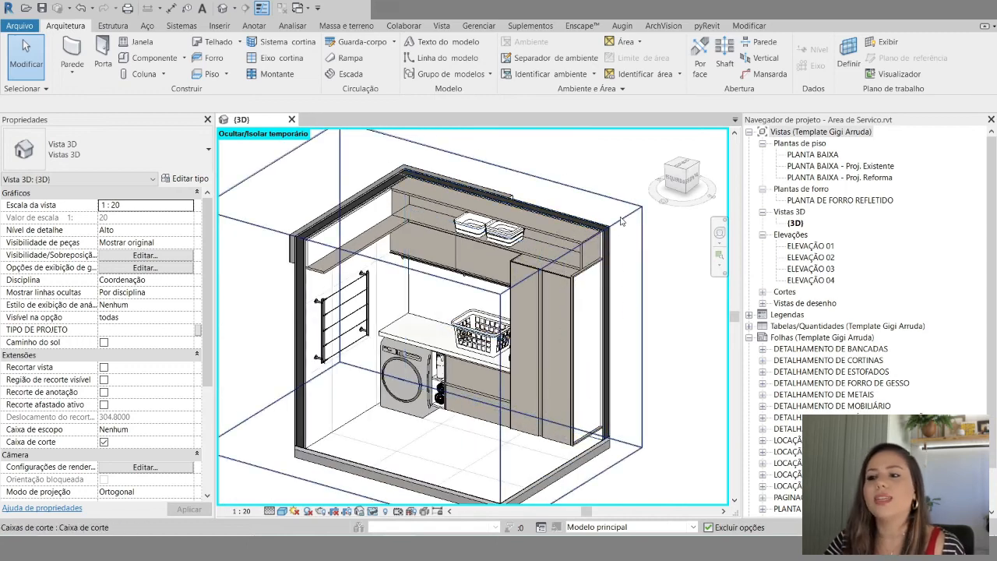
# - Pull the section box's towel-rack-side face closer to the outside of that wall and temporarily hide the section box
pyautogui.click(614, 247)
pyautogui.scroll(-2, 483, 290)
pyautogui.moveTo(677, 397); pyautogui.dragTo(682, 390, button='middle')
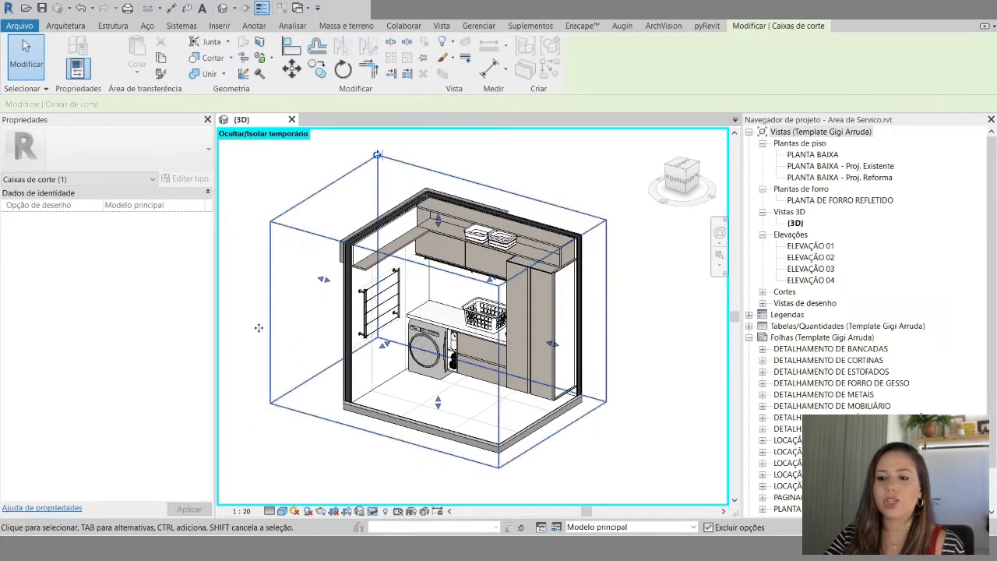
pyautogui.click(227, 392)
pyautogui.click(297, 207)
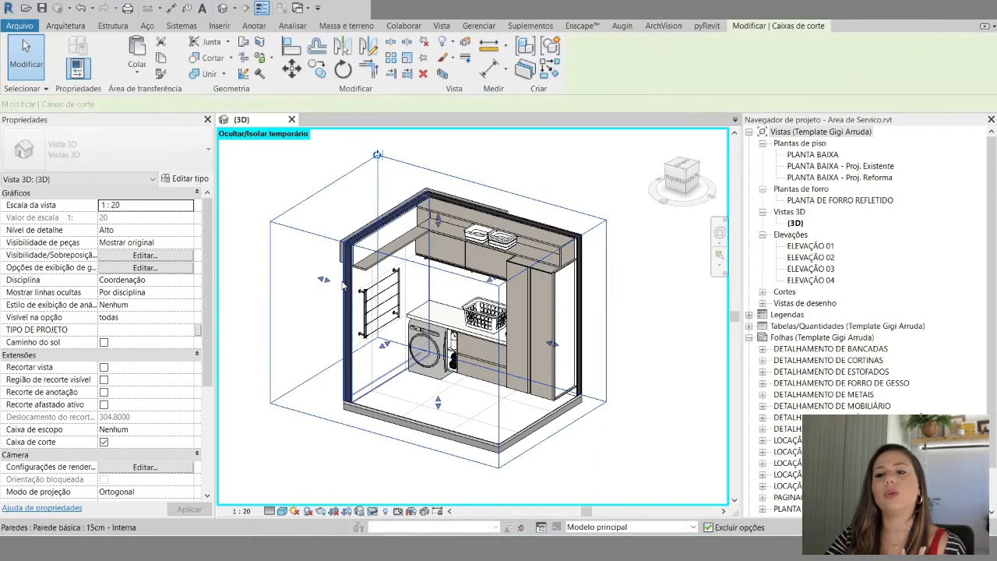
pyautogui.moveTo(324, 280); pyautogui.dragTo(349, 289)
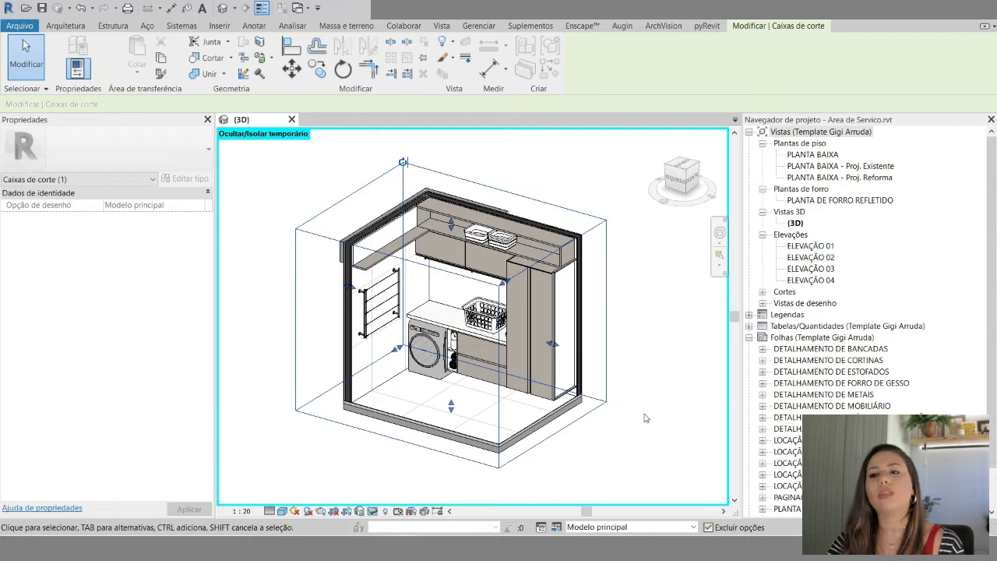
pyautogui.click(644, 418)
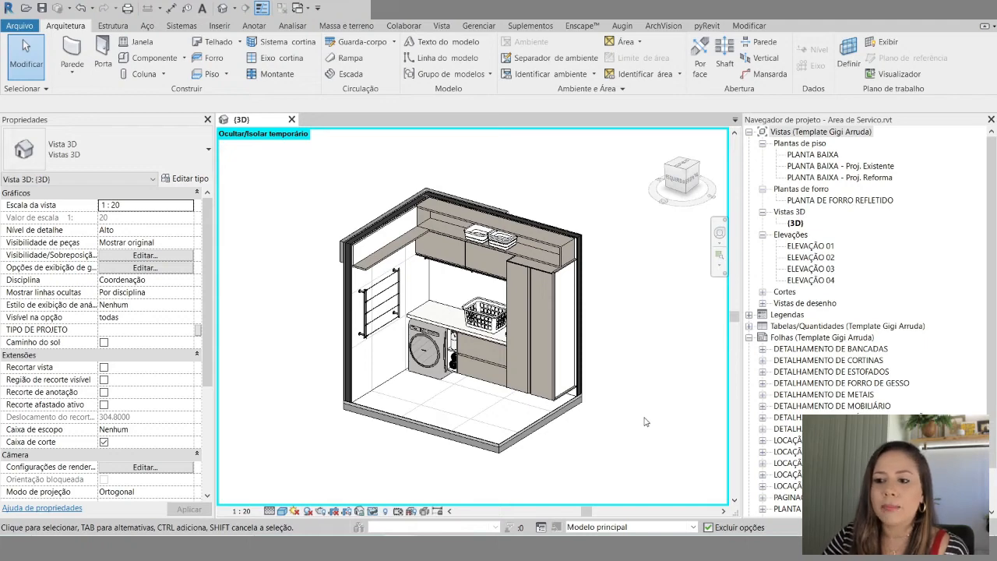
# - Apply the temporary hide settings permanently to the 3D view and dismiss the save reminder without saving
pyautogui.keyDown('shift'); pyautogui.moveTo(648, 420); pyautogui.dragTo(636, 423, button='middle'); pyautogui.keyUp('shift')
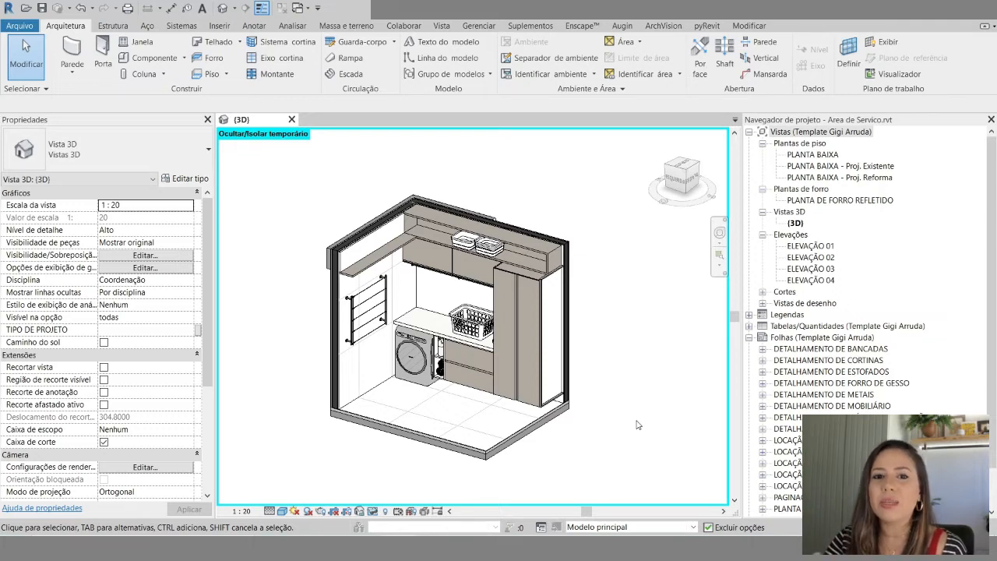
pyautogui.click(373, 511)
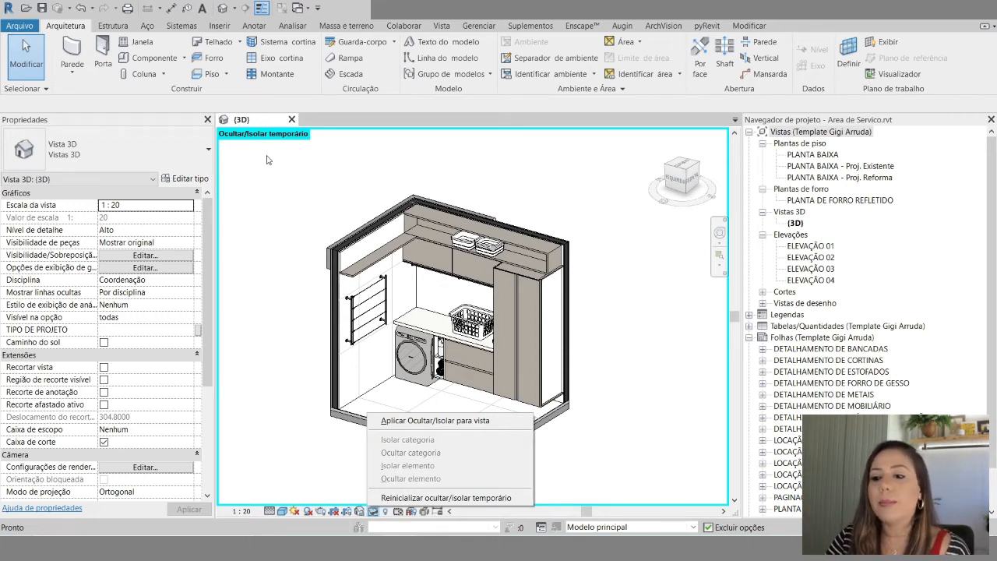
pyautogui.click(419, 421)
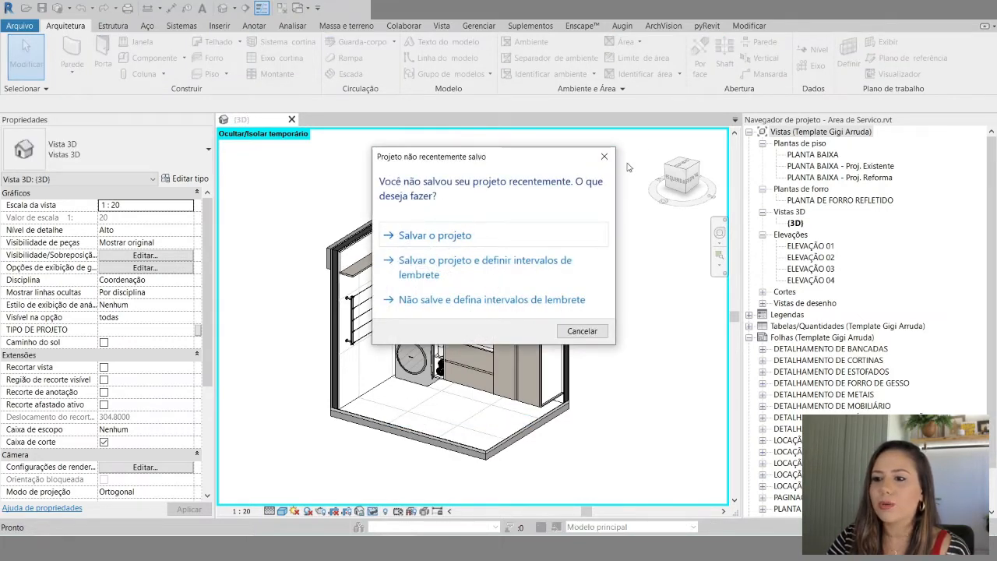
pyautogui.click(604, 156)
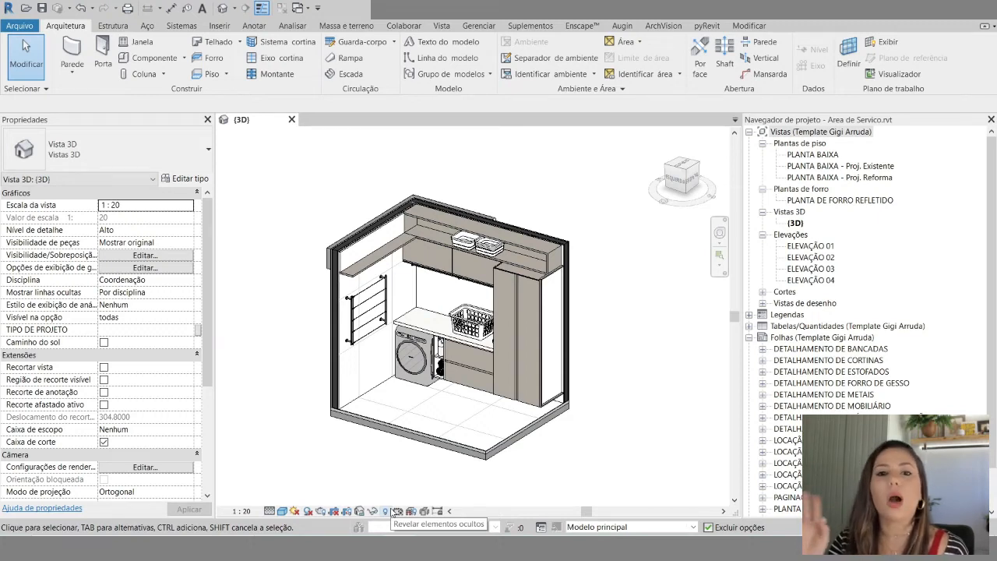
# - Reveal the hidden elements and pull the section box's long face opposite the counter slightly inward
pyautogui.click(386, 512)
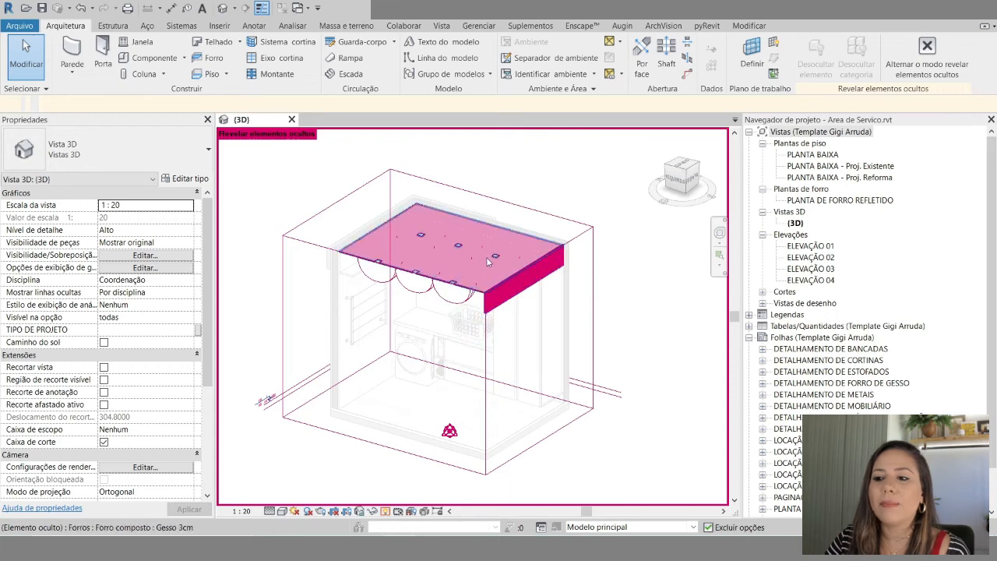
pyautogui.click(309, 222)
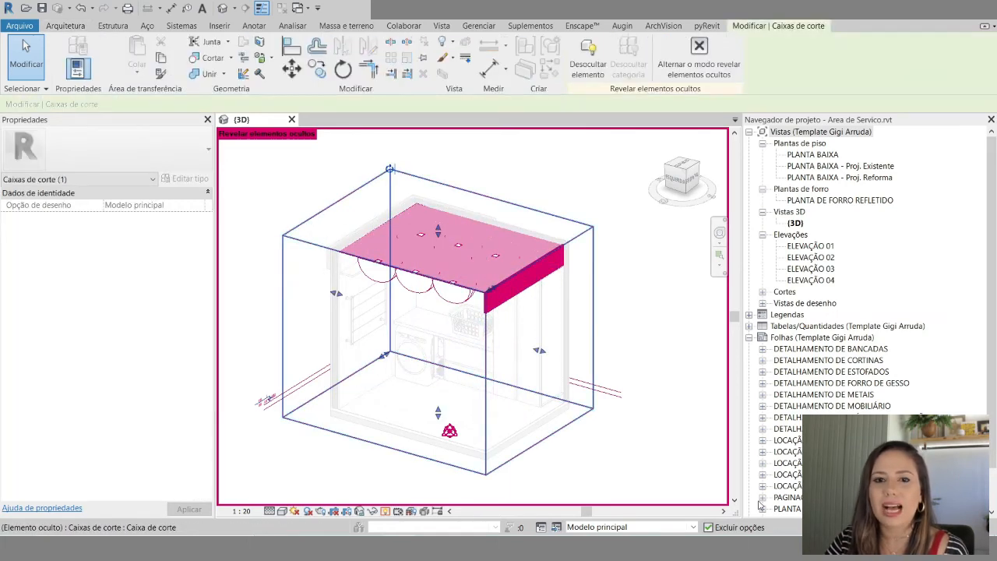
pyautogui.moveTo(384, 356)
pyautogui.mouseDown()
pyautogui.moveTo(367, 376)
pyautogui.moveTo(338, 379)
pyautogui.moveTo(390, 353)
pyautogui.mouseUp()
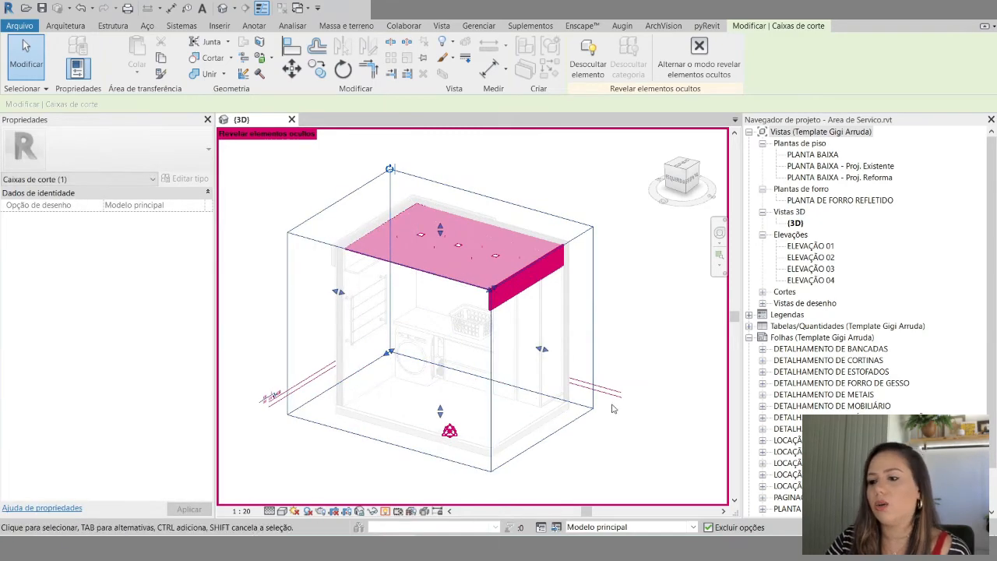
pyautogui.click(648, 366)
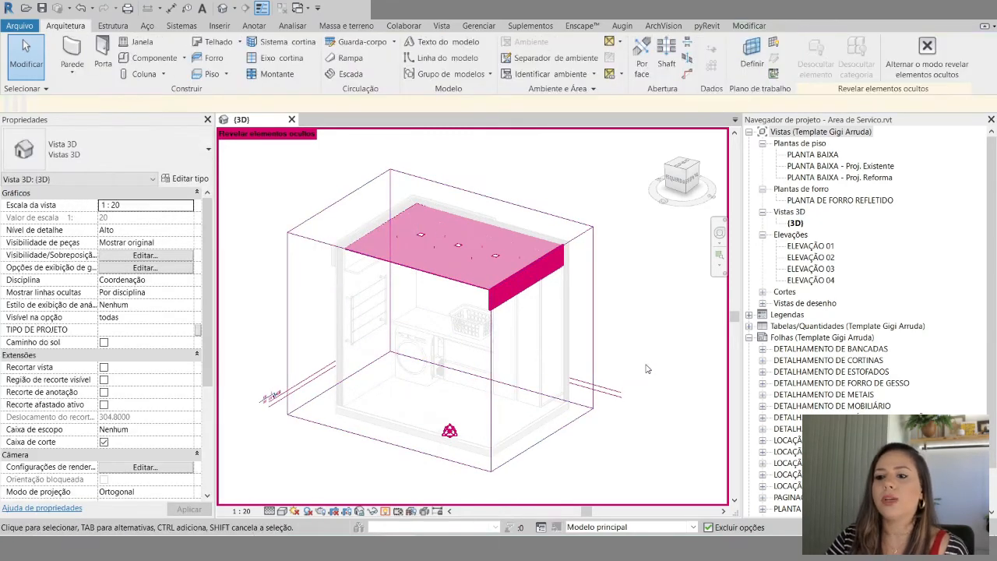
# - Unhide the section box in the view and leave the reveal hidden elements mode
pyautogui.click(580, 235)
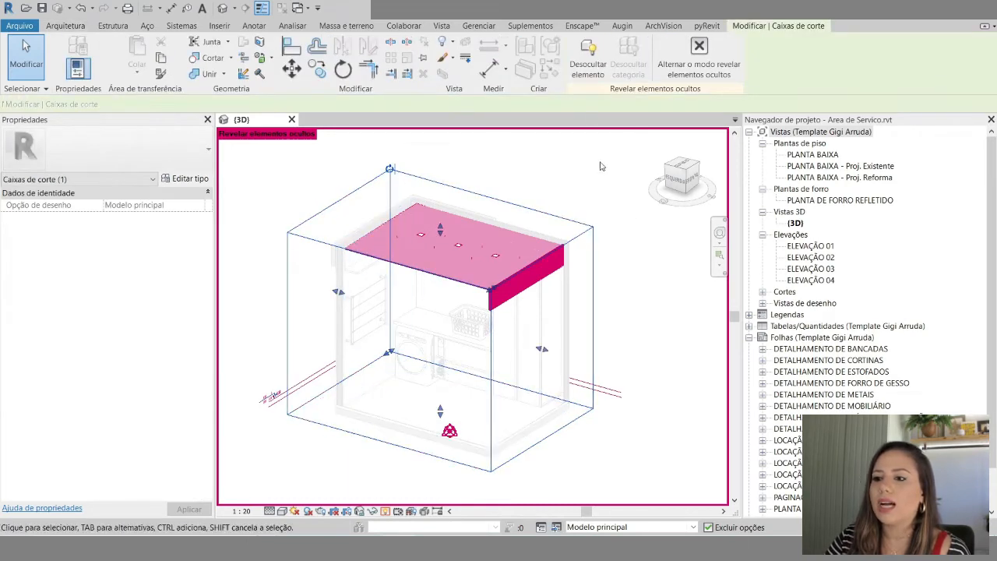
pyautogui.click(587, 66)
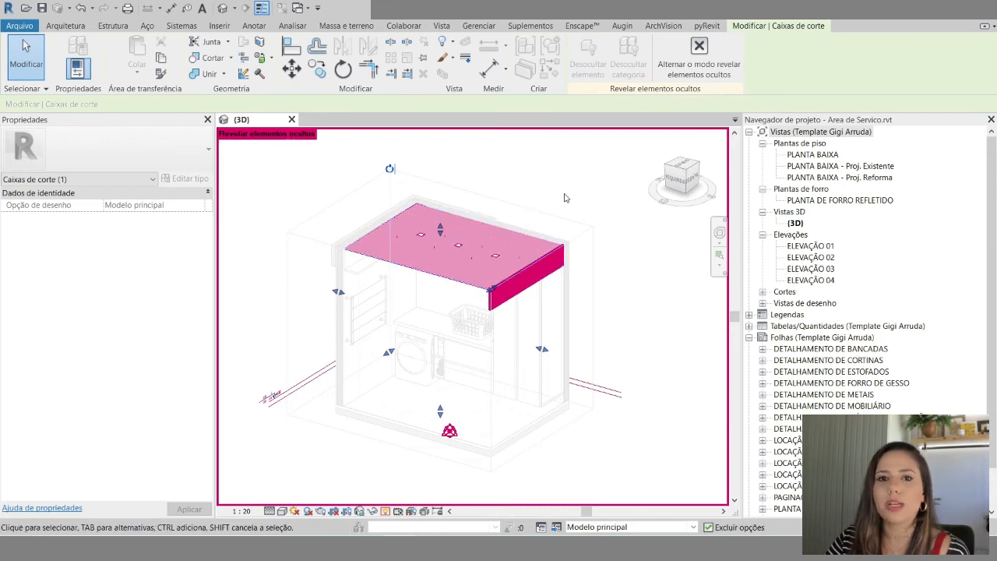
pyautogui.click(385, 511)
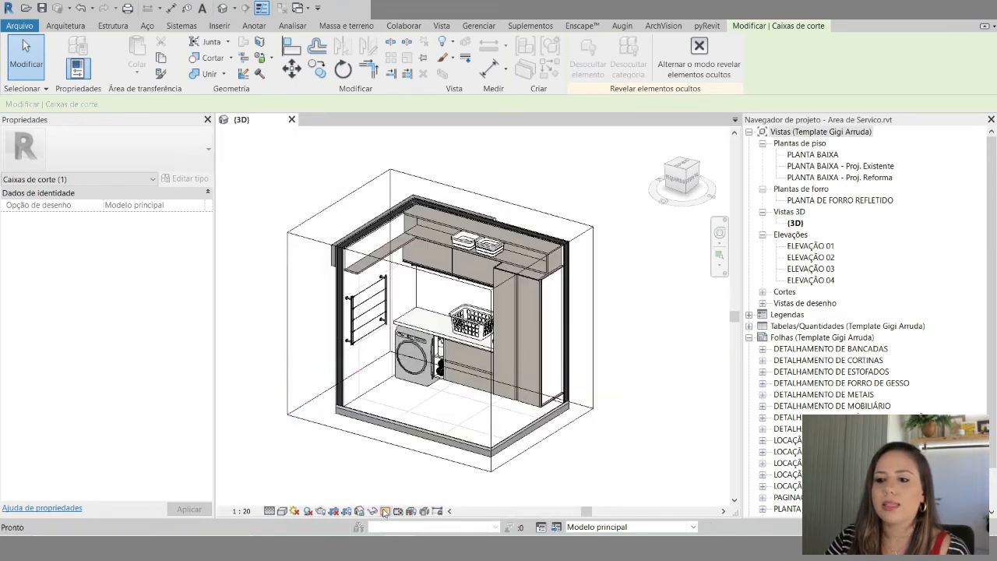
# - Hide the section box permanently in the 3D view as an element
pyautogui.click(347, 204)
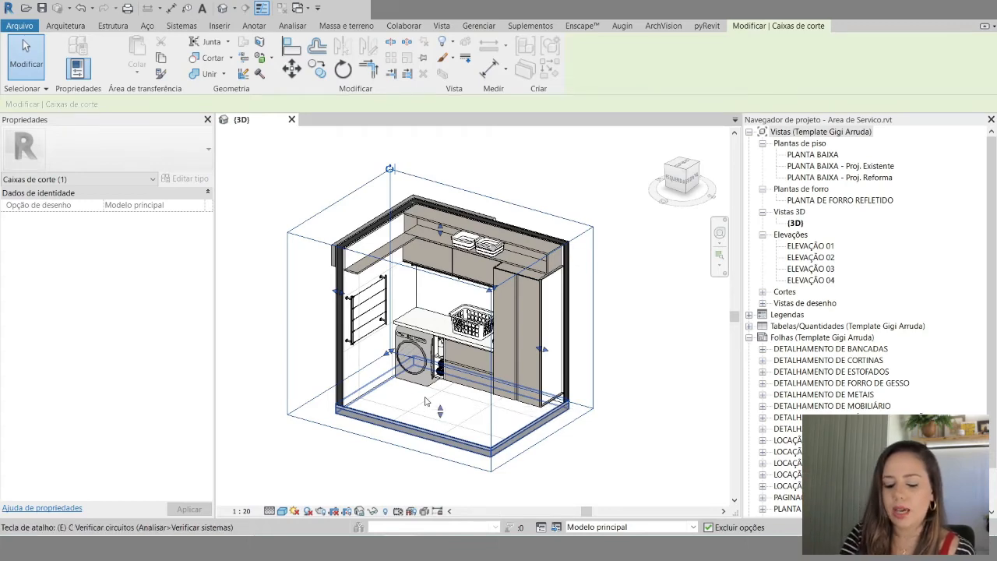
pyautogui.press('e')
pyautogui.press('h')
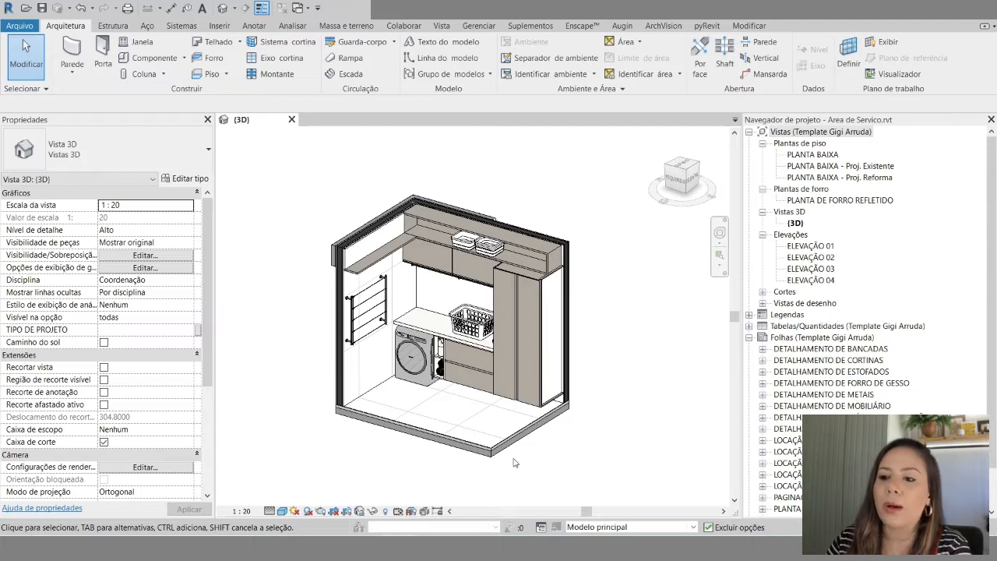
# - Show the crop region of the 3D view
pyautogui.click(348, 512)
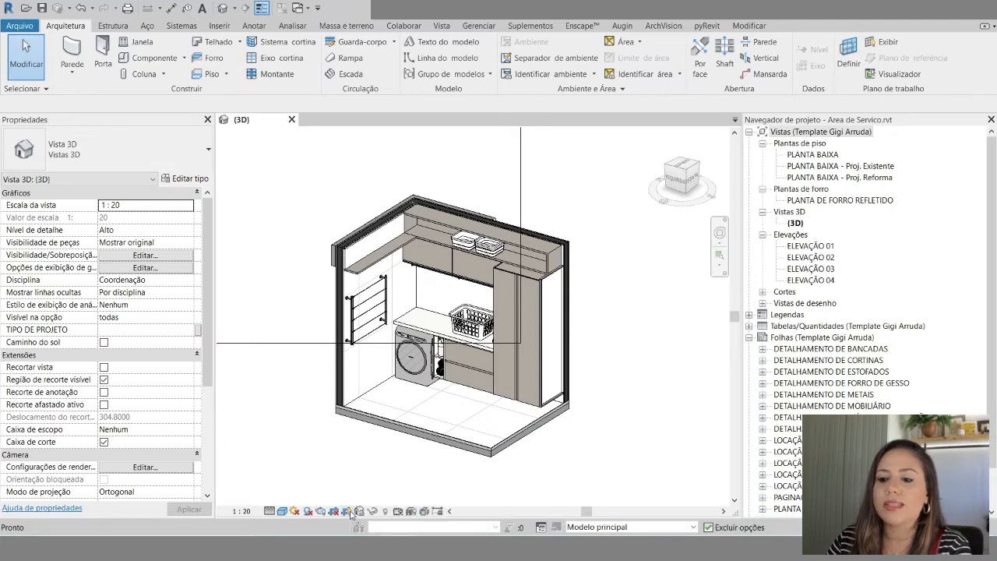
pyautogui.scroll(-3, 538, 444)
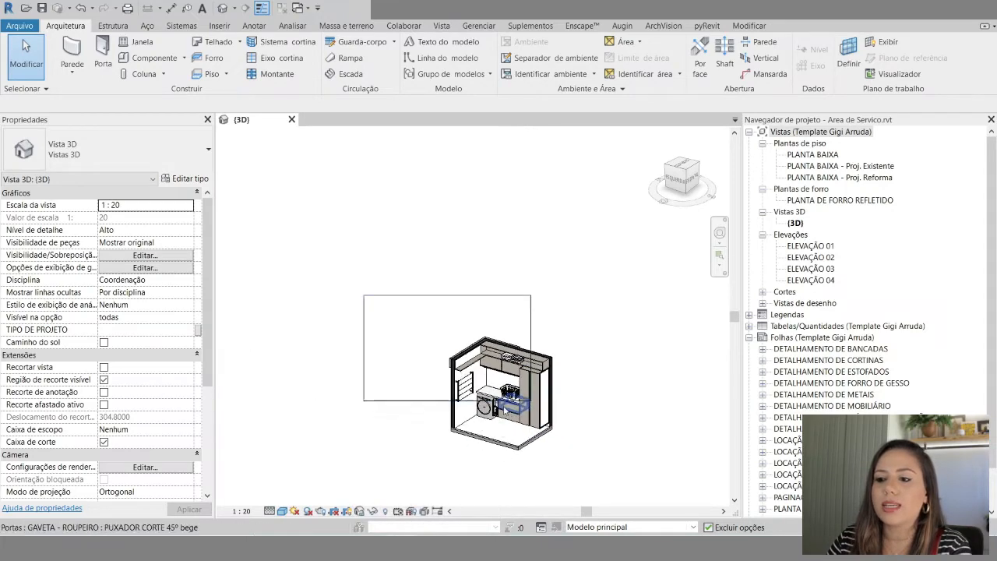
pyautogui.click(530, 322)
pyautogui.scroll(2, 611, 447)
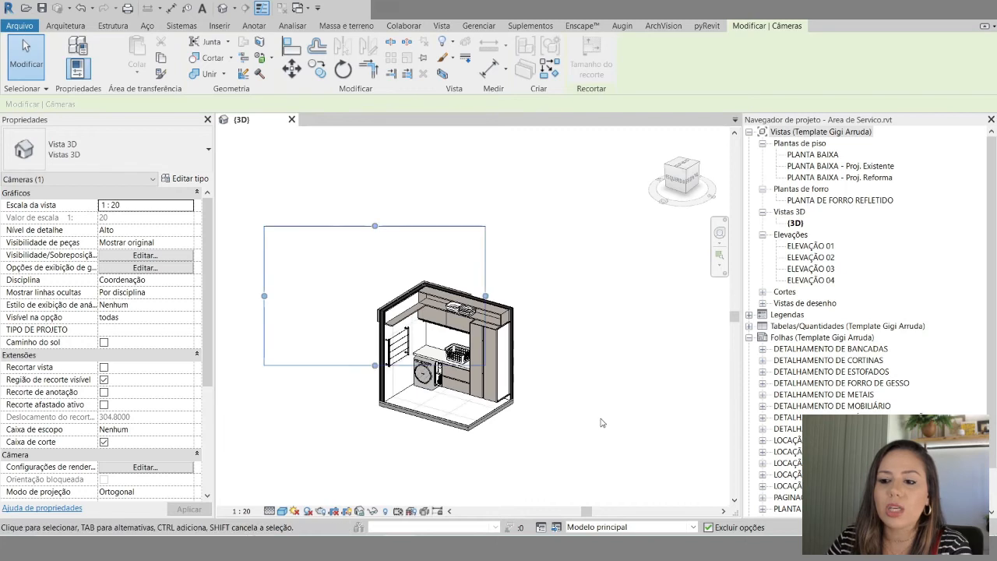
pyautogui.click(347, 513)
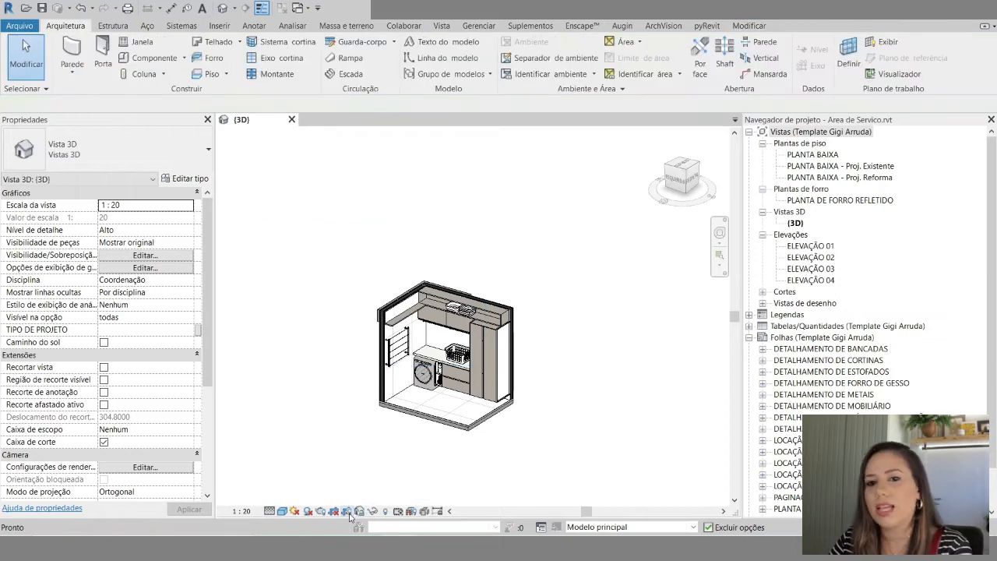
pyautogui.click(347, 512)
# - Resize the crop region on its sides so it frames the whole service area with a margin all around
pyautogui.click(421, 227)
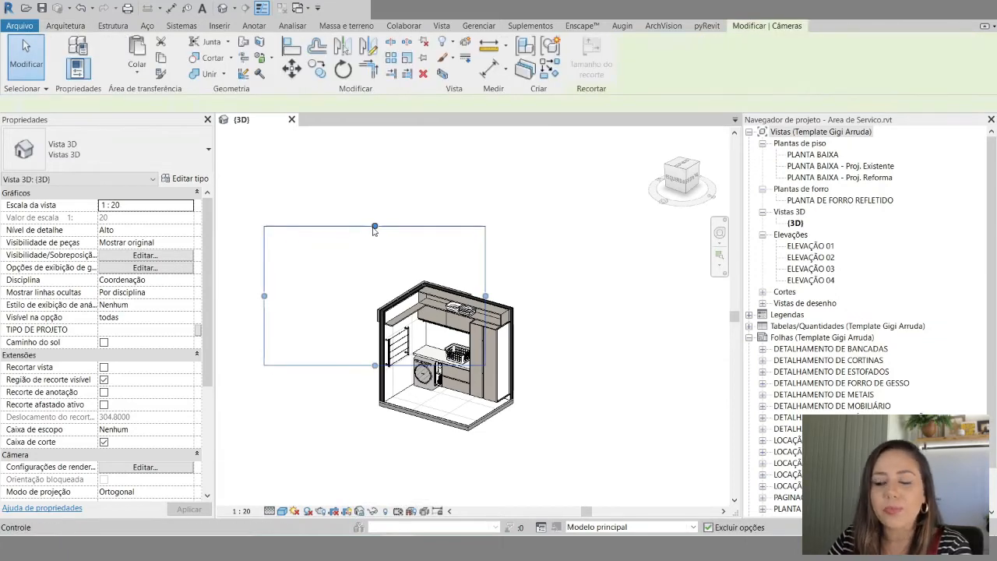
pyautogui.moveTo(427, 228); pyautogui.dragTo(502, 237)
pyautogui.moveTo(448, 374); pyautogui.dragTo(444, 470)
pyautogui.moveTo(448, 232); pyautogui.dragTo(447, 244)
pyautogui.moveTo(337, 352); pyautogui.dragTo(341, 352)
pyautogui.moveTo(487, 245); pyautogui.dragTo(493, 240)
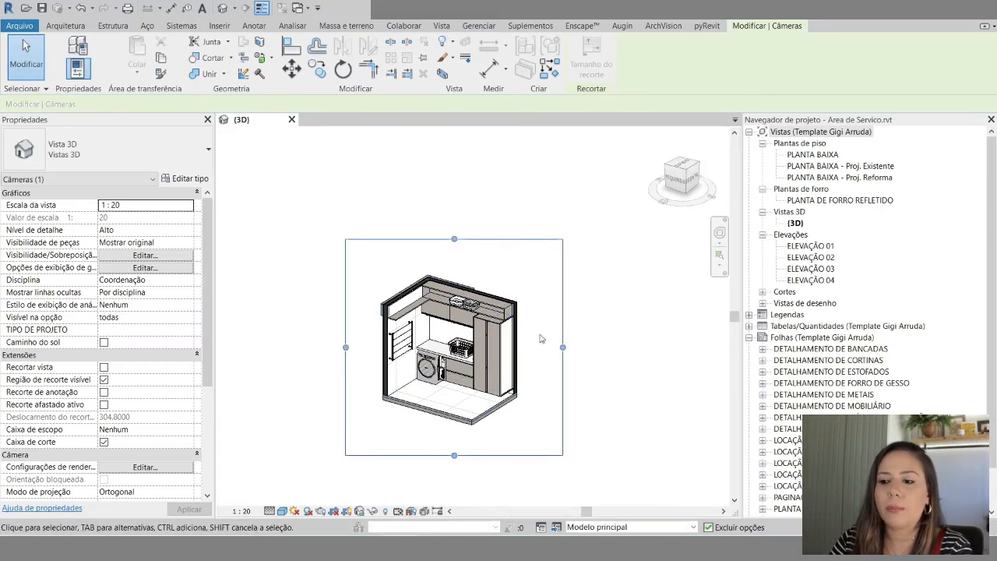
pyautogui.click(635, 370)
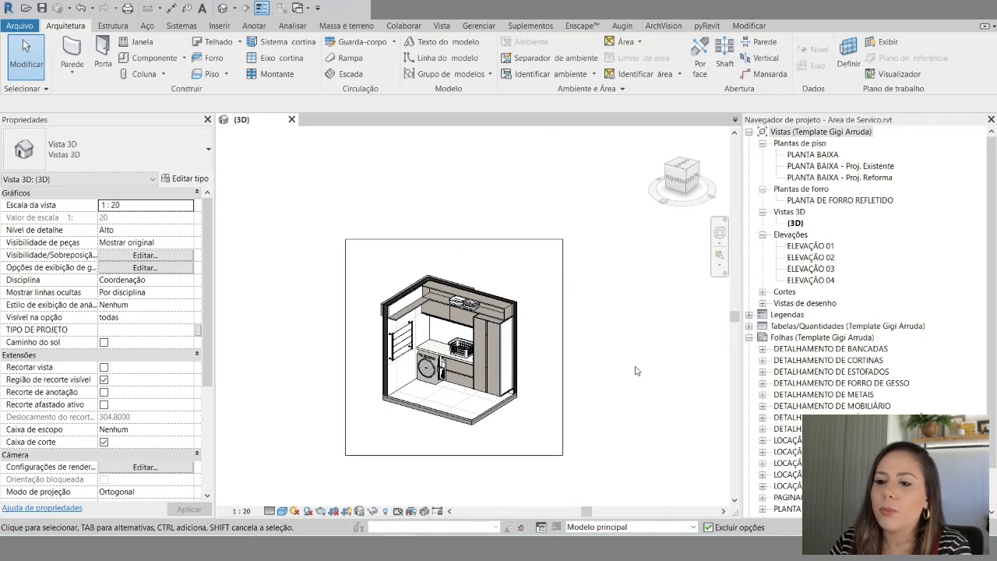
# - Set the 3D view's scale to 1:5
pyautogui.click(241, 512)
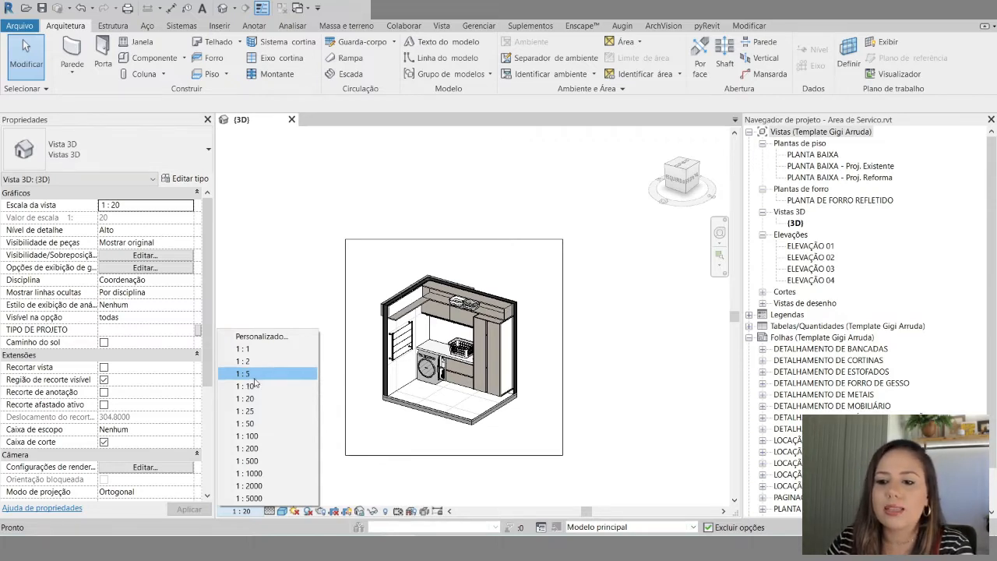
pyautogui.click(254, 376)
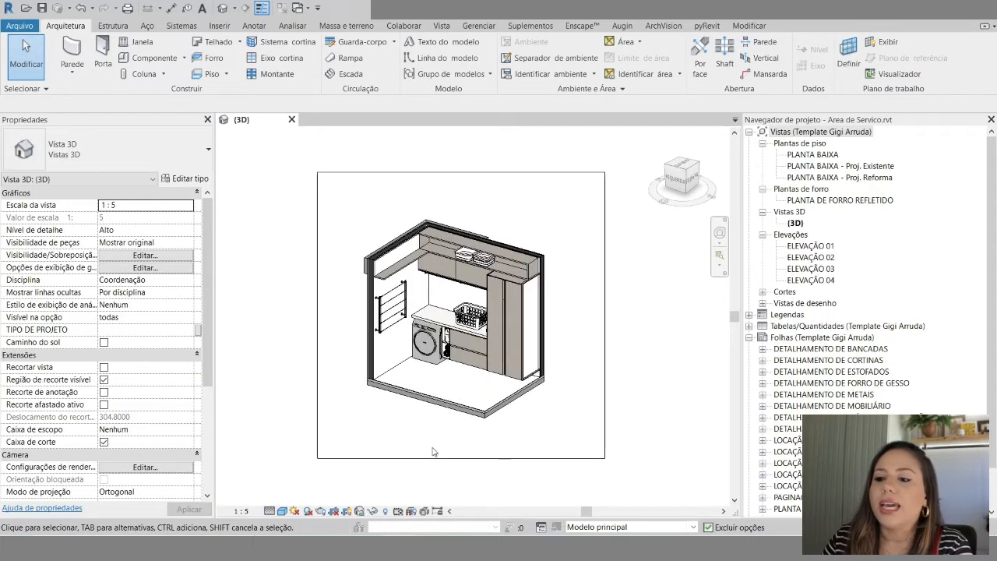
pyautogui.click(605, 249)
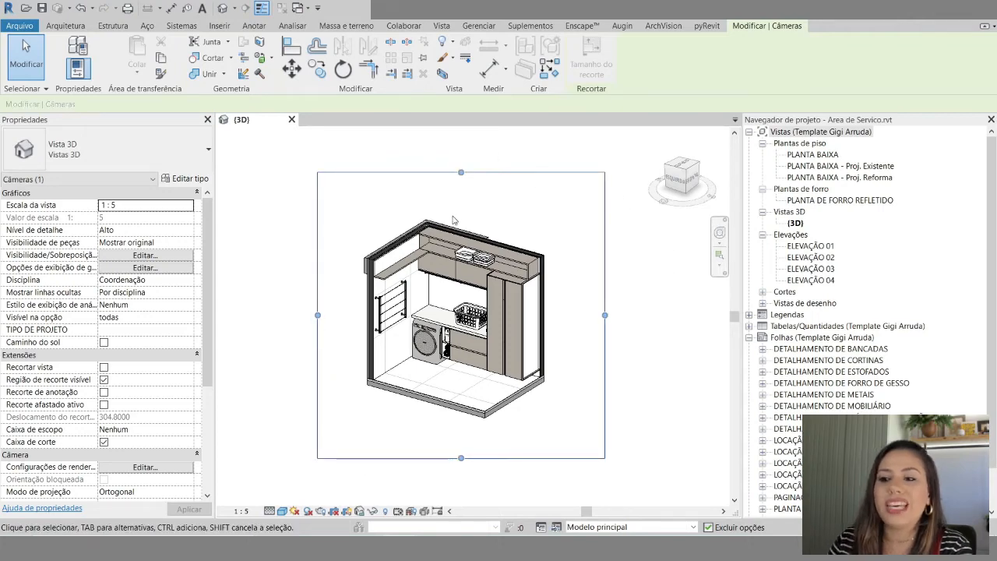
pyautogui.click(661, 301)
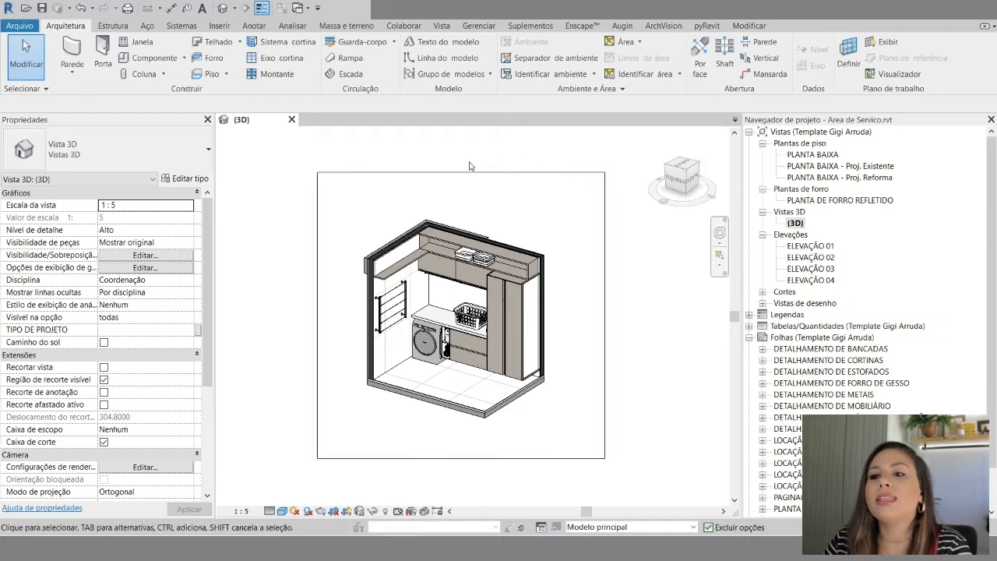
# - Turn on Crop View (Recortar vista) for the 3D view
pyautogui.click(450, 176)
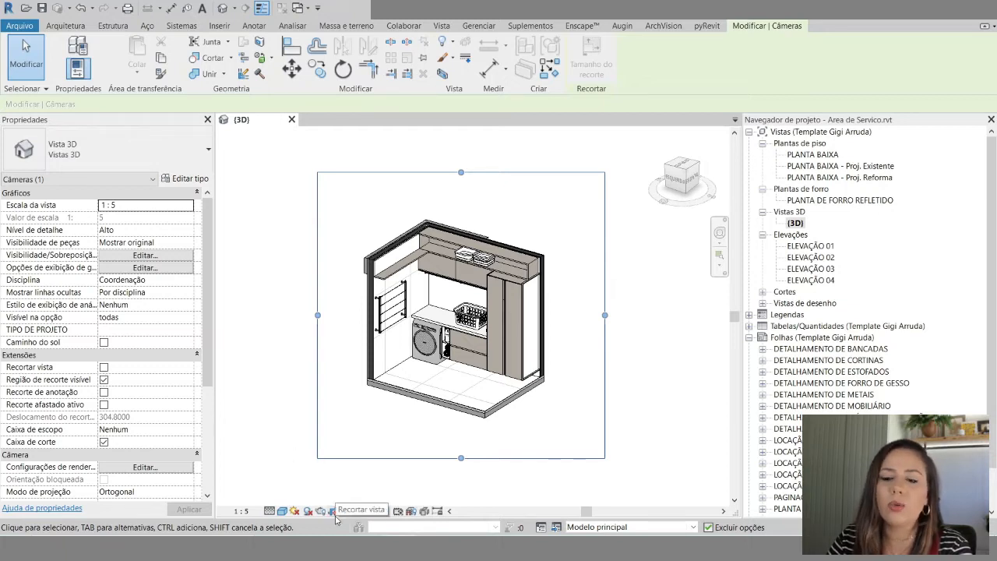
pyautogui.click(104, 366)
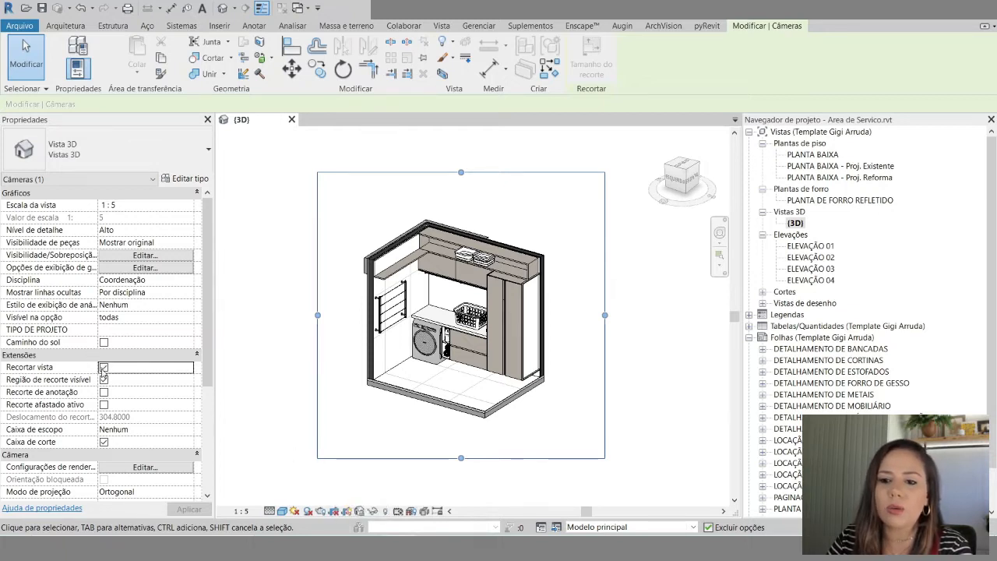
pyautogui.click(188, 509)
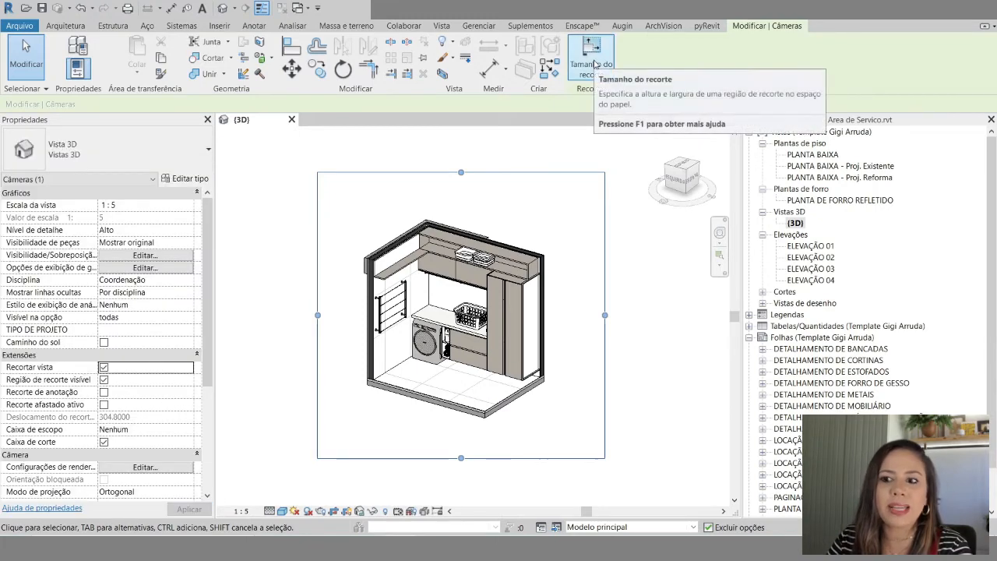
pyautogui.click(334, 516)
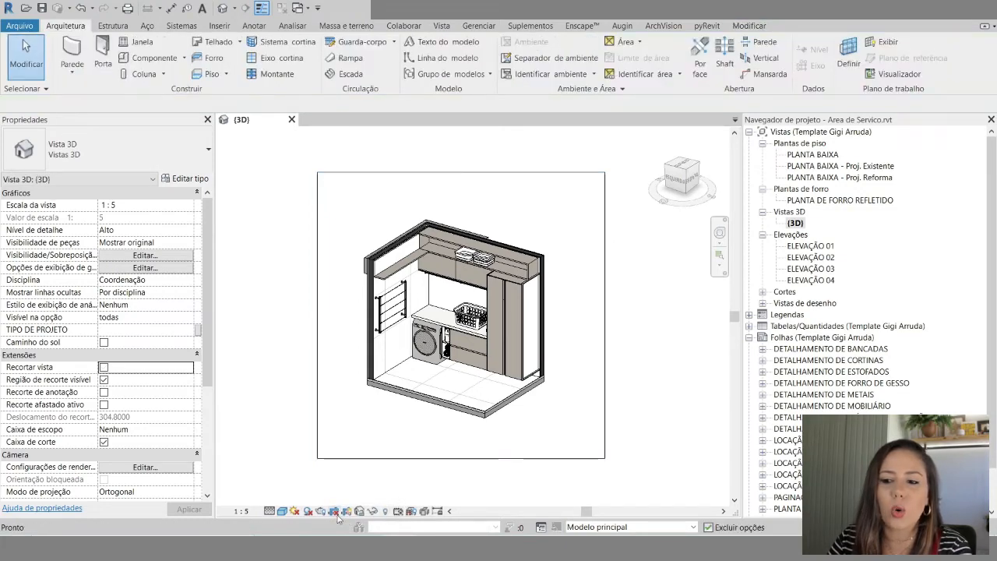
pyautogui.click(335, 511)
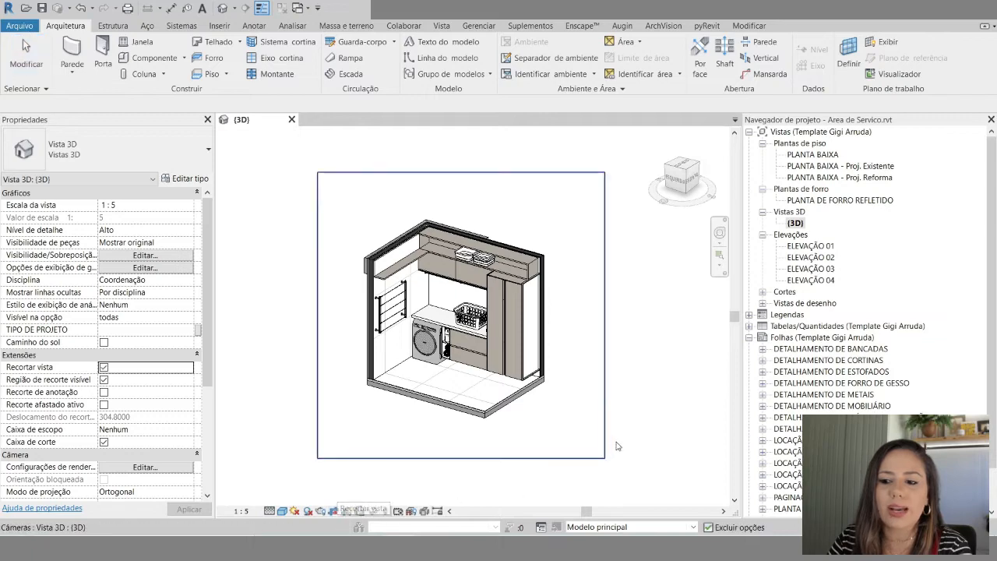
# - Set the 3D view's crop region size to 1140 mm wide by 1140 mm high
pyautogui.click(616, 446)
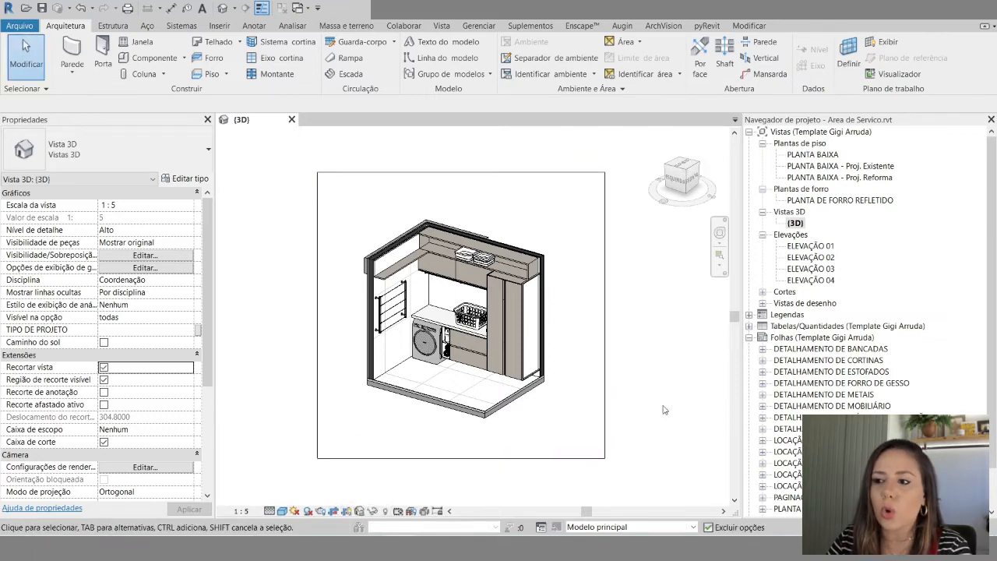
pyautogui.click(605, 234)
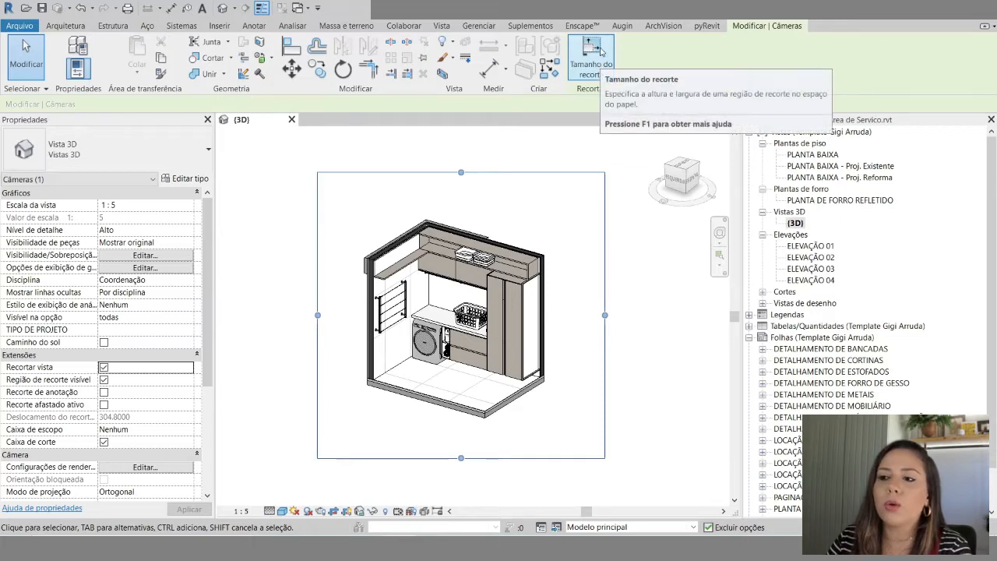
pyautogui.click(601, 52)
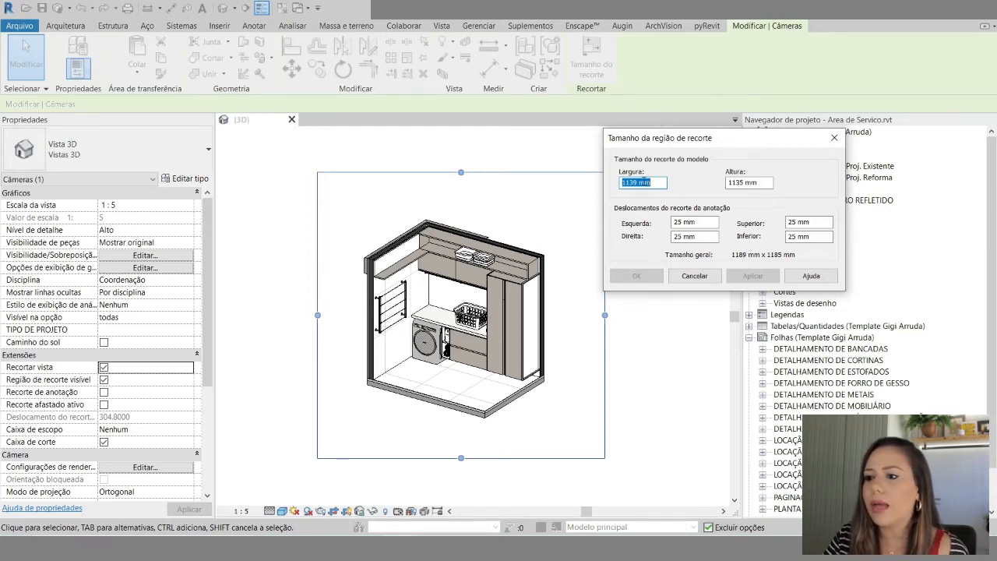
pyautogui.moveTo(638, 185); pyautogui.dragTo(631, 178)
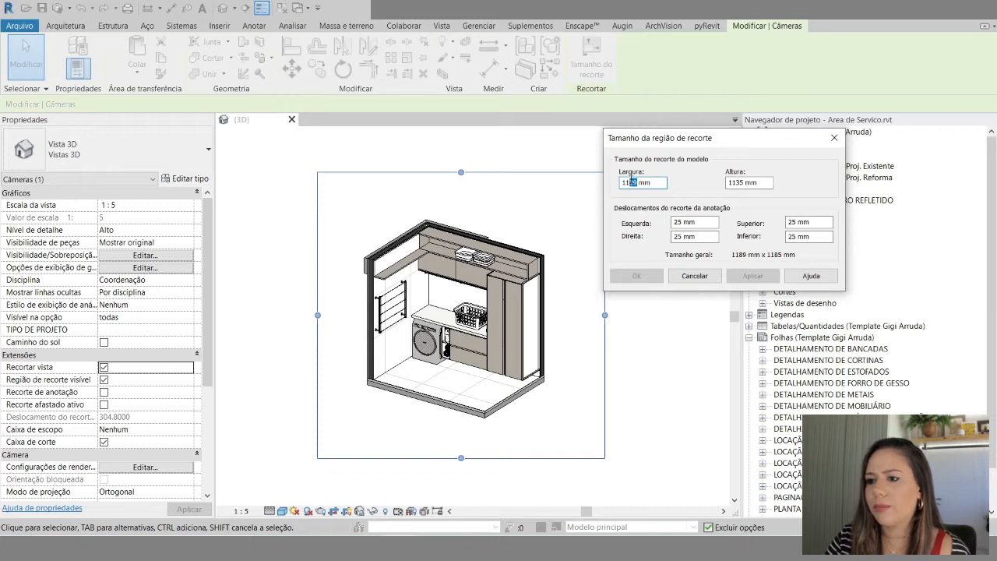
pyautogui.write('40')
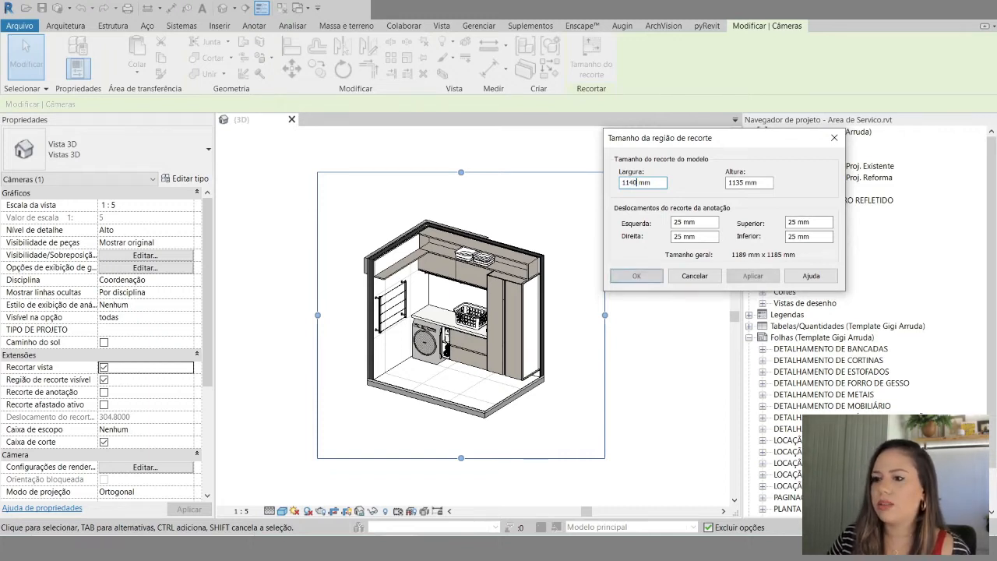
pyautogui.moveTo(744, 182); pyautogui.dragTo(736, 182)
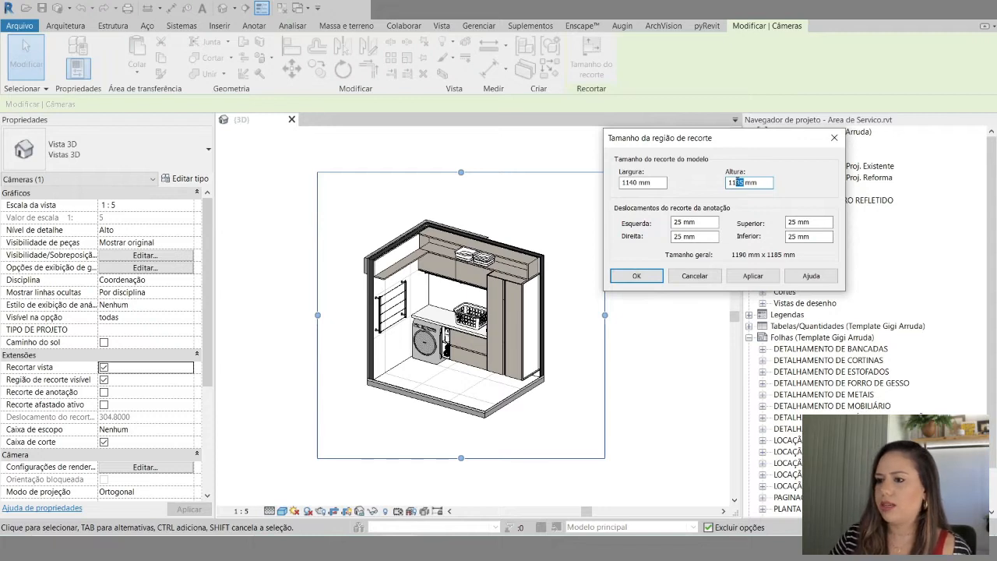
pyautogui.write('40')
pyautogui.click(752, 276)
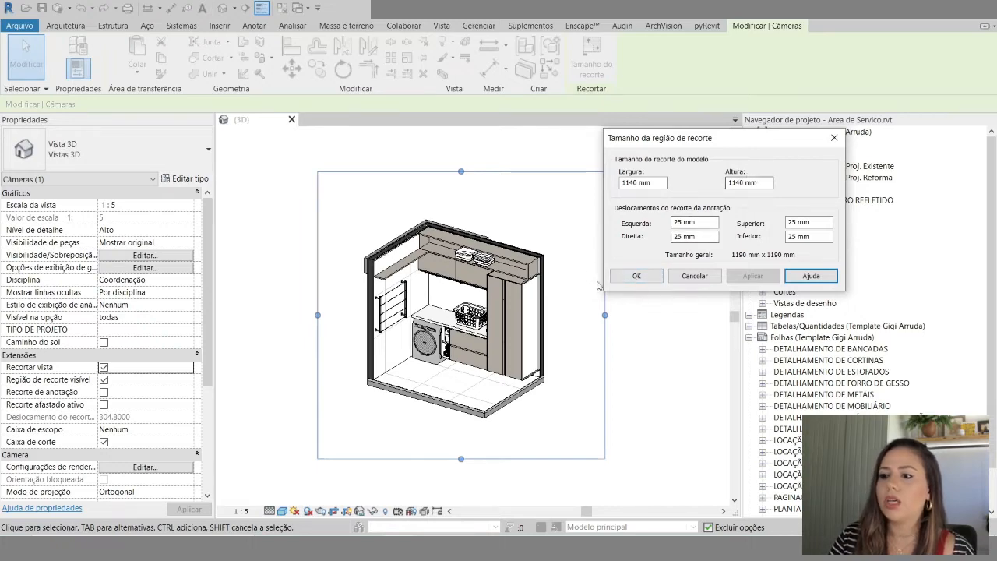
pyautogui.click(639, 278)
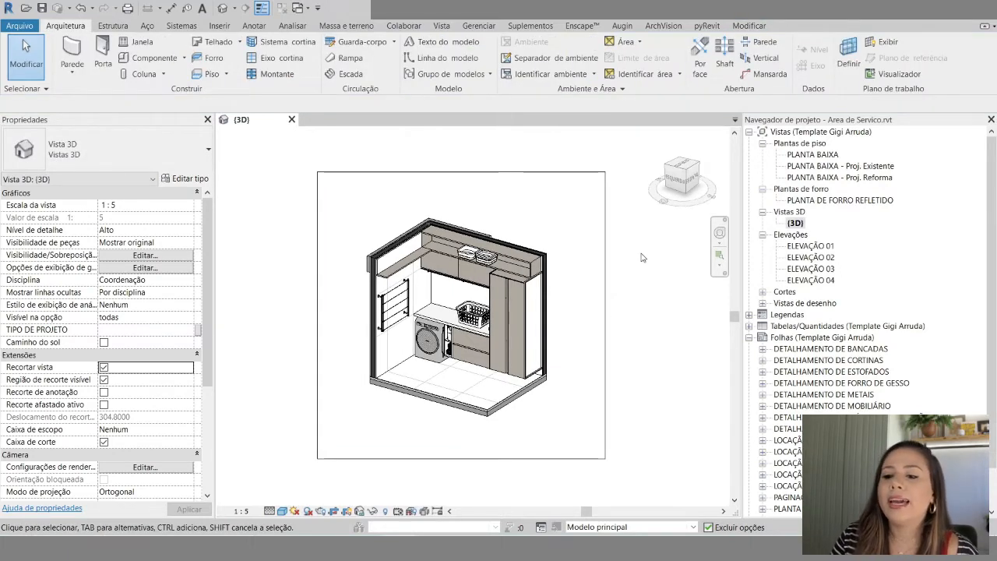
# - Examine the service area's cabinetry and wardrobe doors up close within the cropped 3D view
pyautogui.scroll(3, 511, 398)
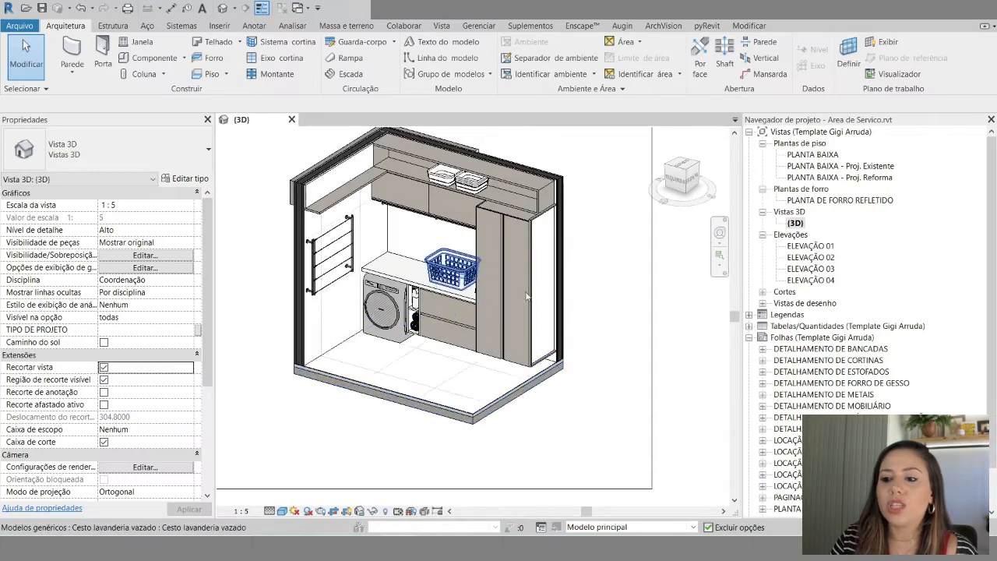
pyautogui.scroll(-2, 596, 434)
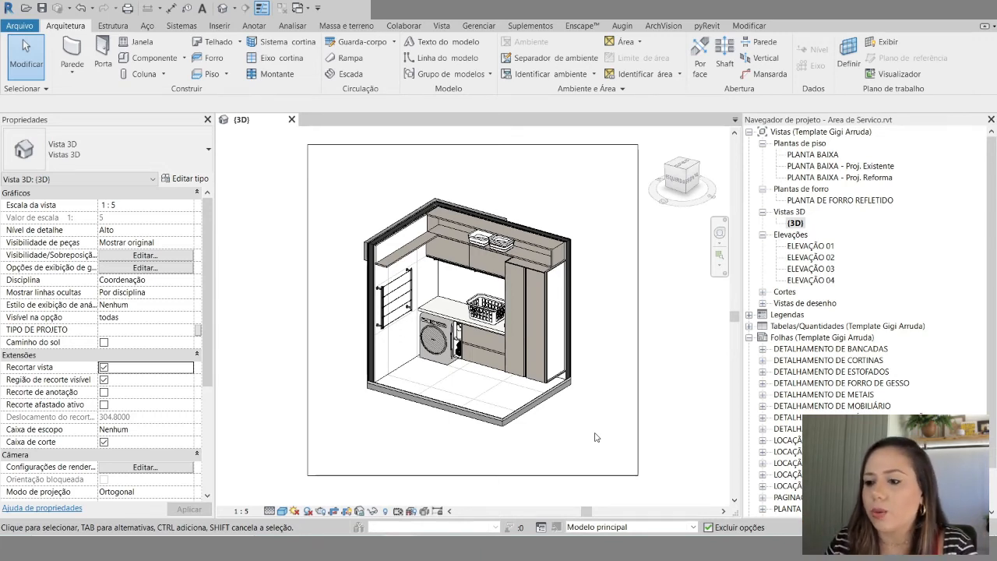
pyautogui.scroll(5, 531, 362)
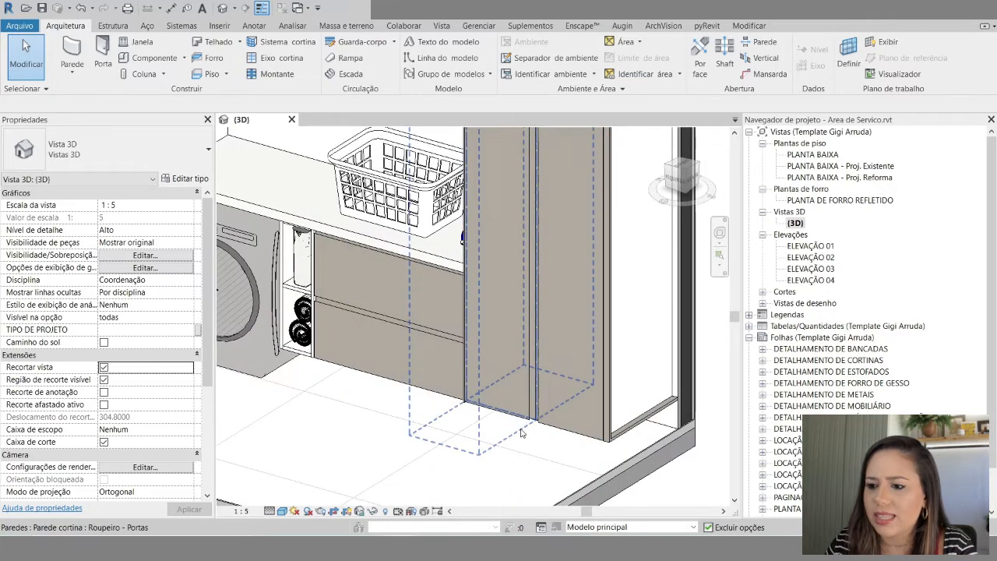
pyautogui.click(521, 433)
pyautogui.scroll(-2, 433, 374)
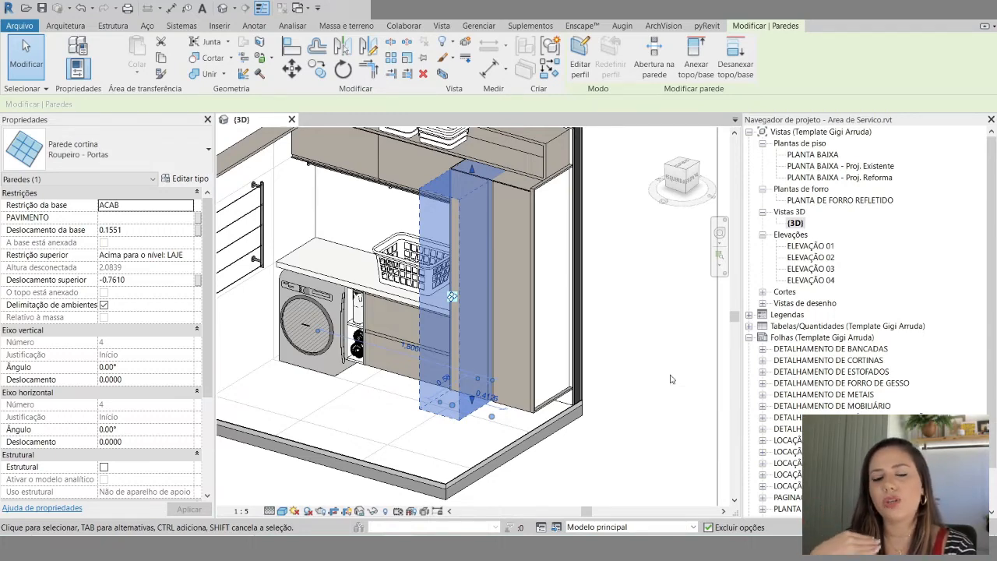
pyautogui.press('Escape')
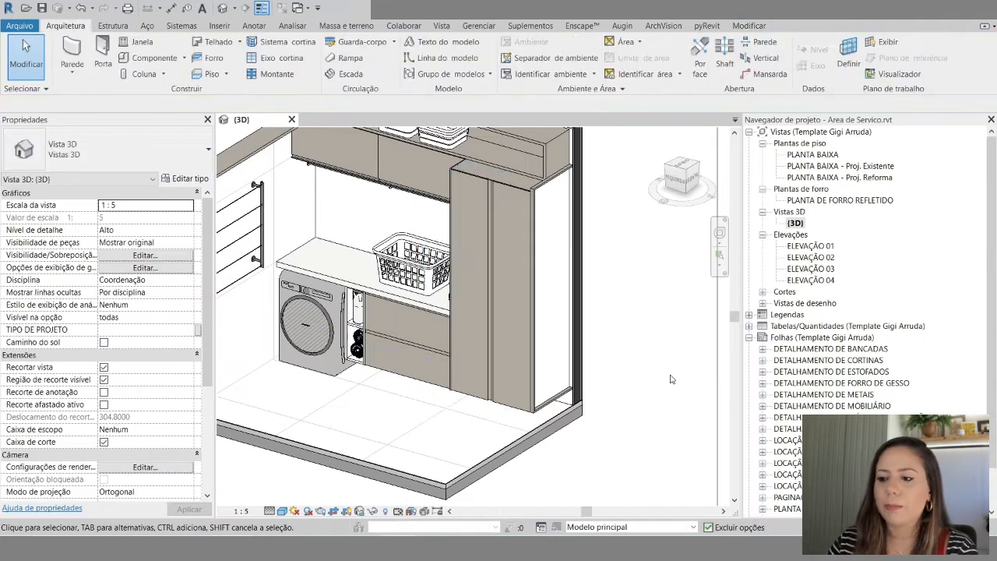
pyautogui.middleClick(672, 379)
pyautogui.middleClick(672, 380)
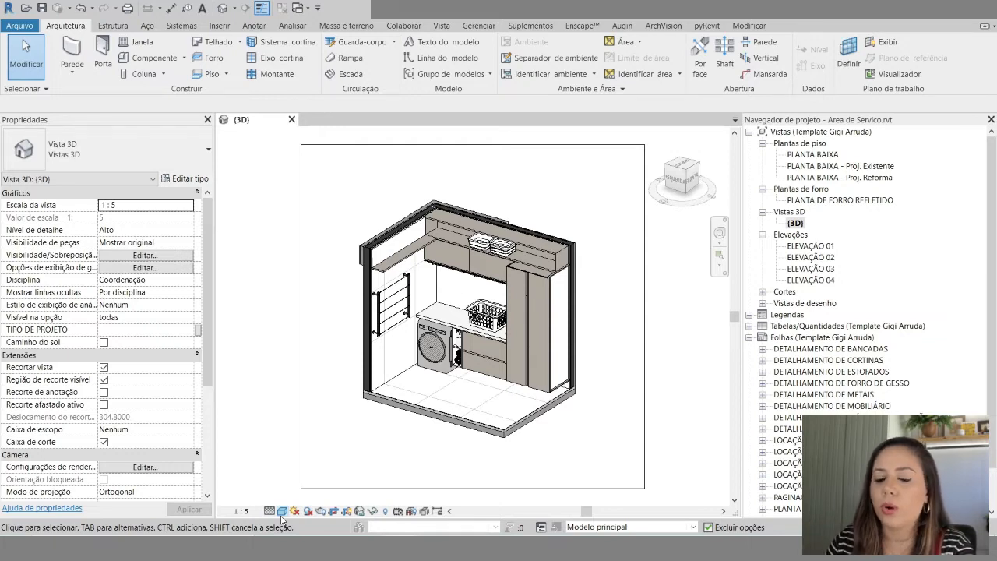
# - Try the Linha oculta and Sombreado visual styles on the 3D view, and return it to Cores consistentes
pyautogui.click(282, 511)
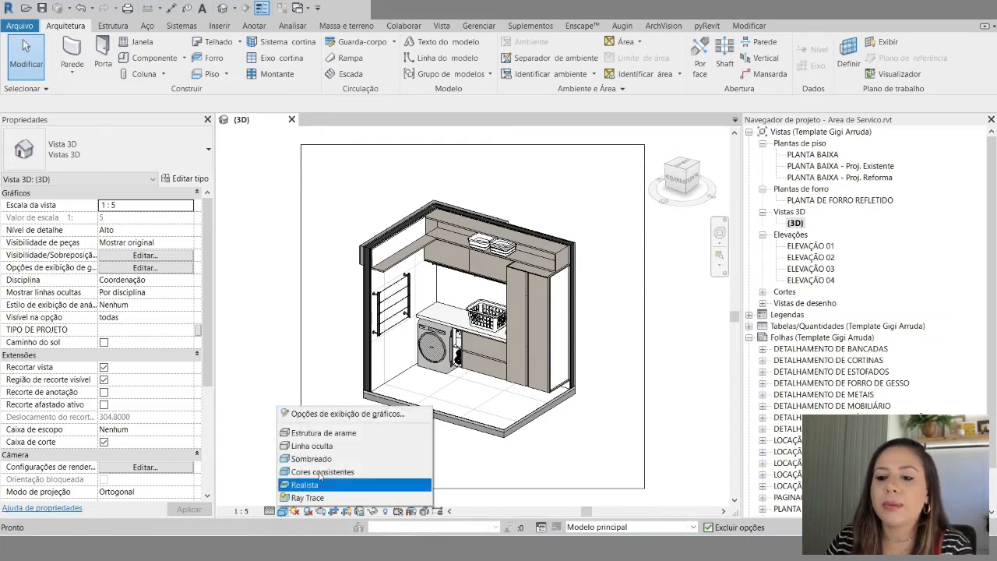
pyautogui.click(335, 446)
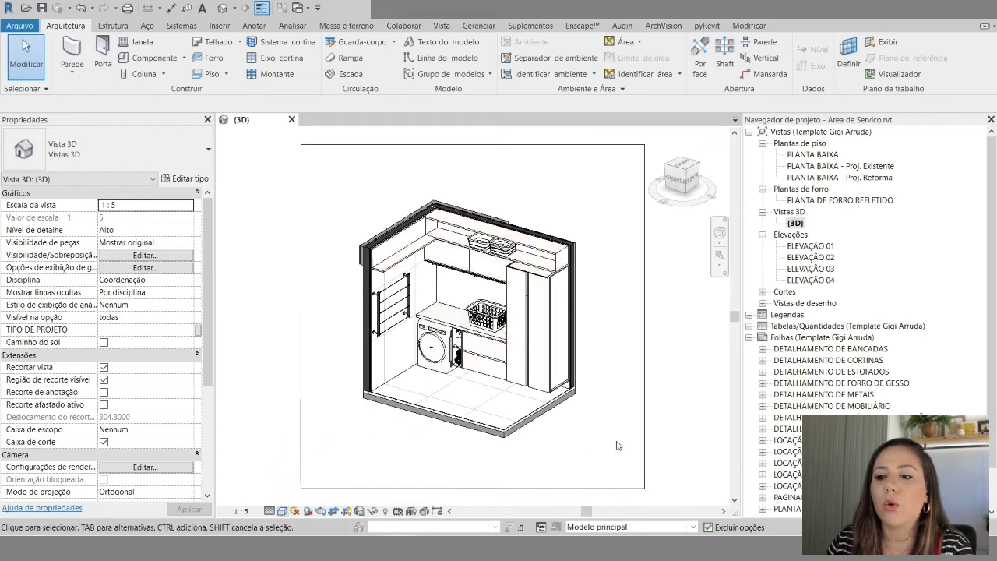
pyautogui.click(282, 511)
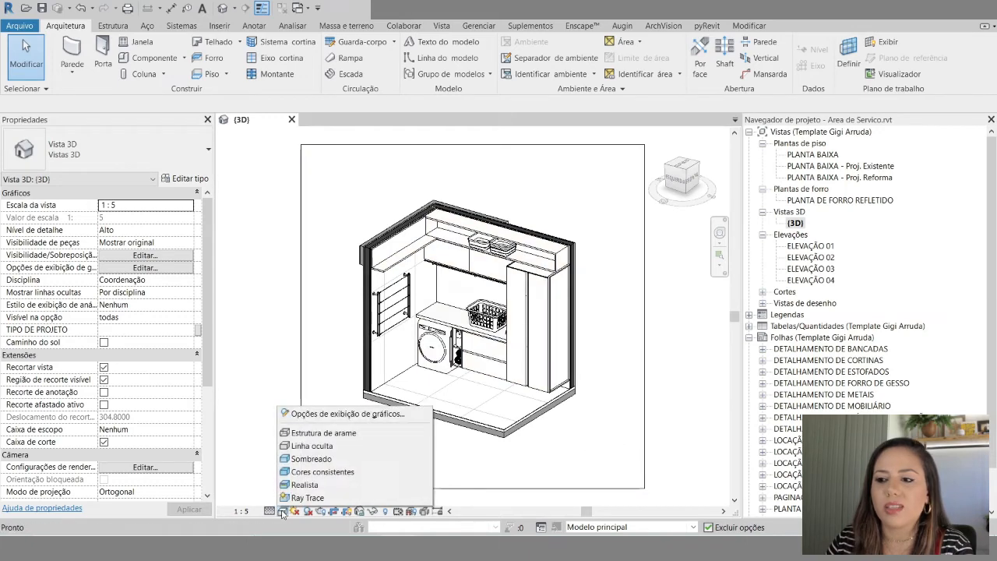
pyautogui.click(317, 460)
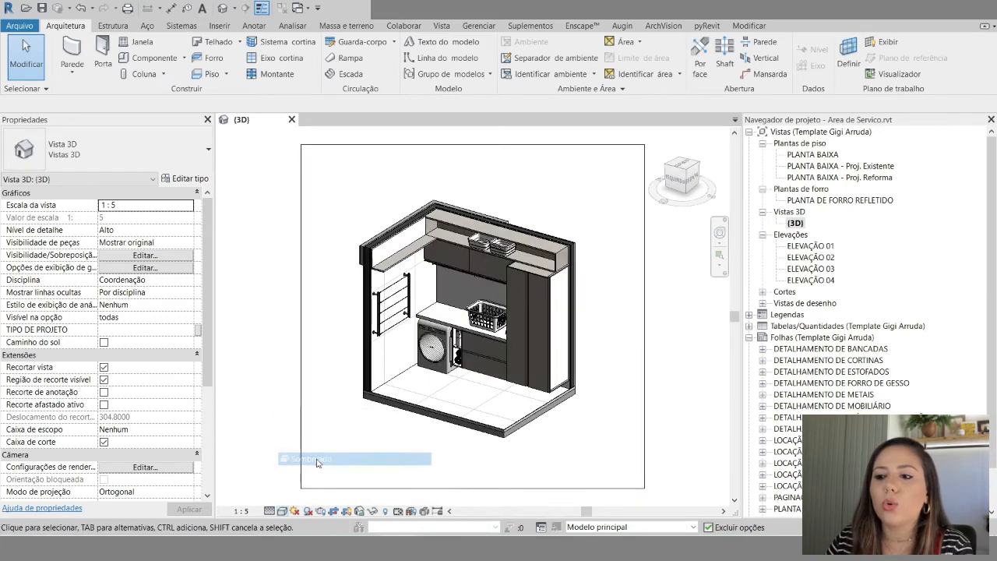
pyautogui.click(282, 511)
pyautogui.click(316, 471)
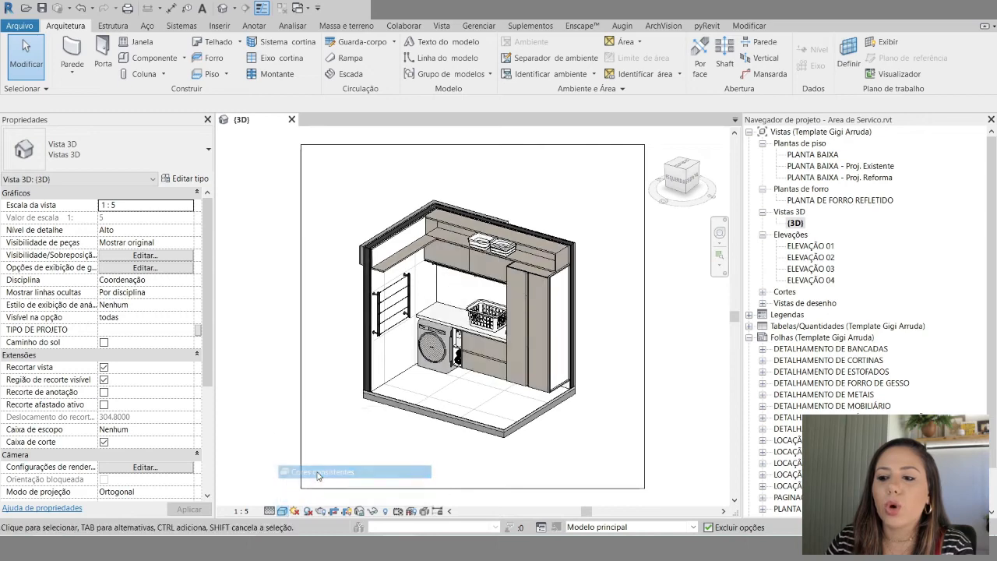
# - Turn on anti-aliased line smoothing in the 3D view's graphic display options, comparing the lines with and without it
pyautogui.click(282, 511)
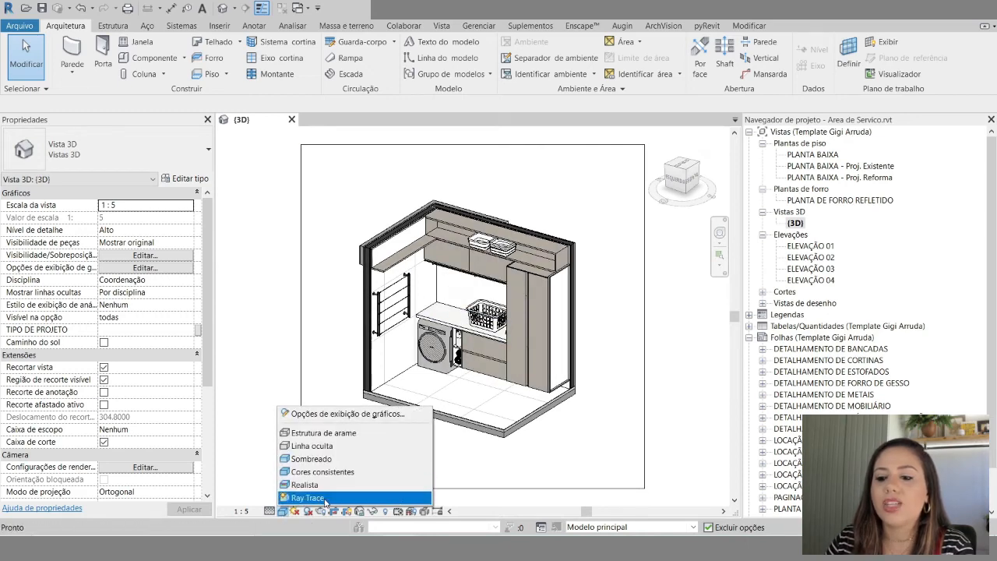
pyautogui.click(324, 414)
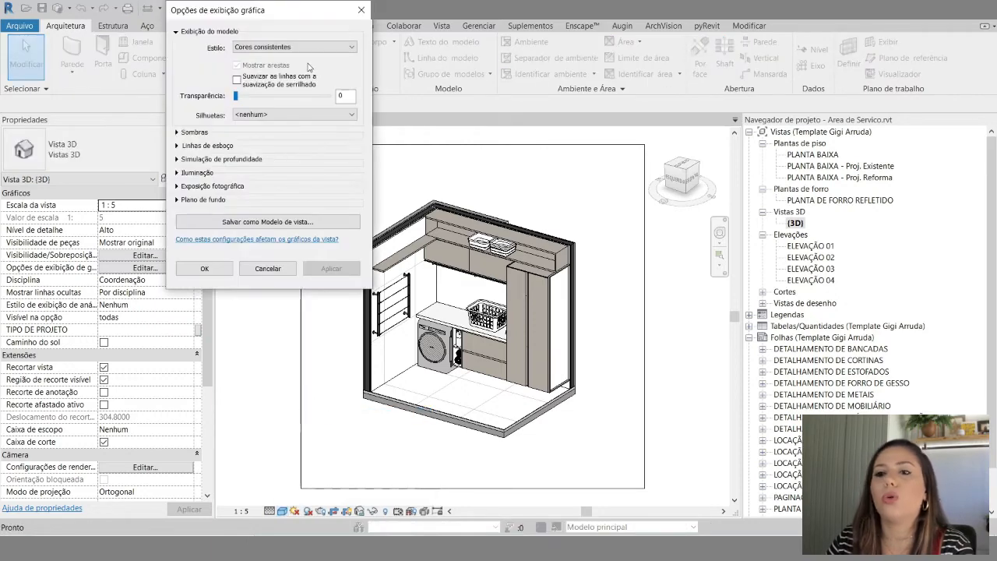
pyautogui.moveTo(281, 13); pyautogui.dragTo(274, 49)
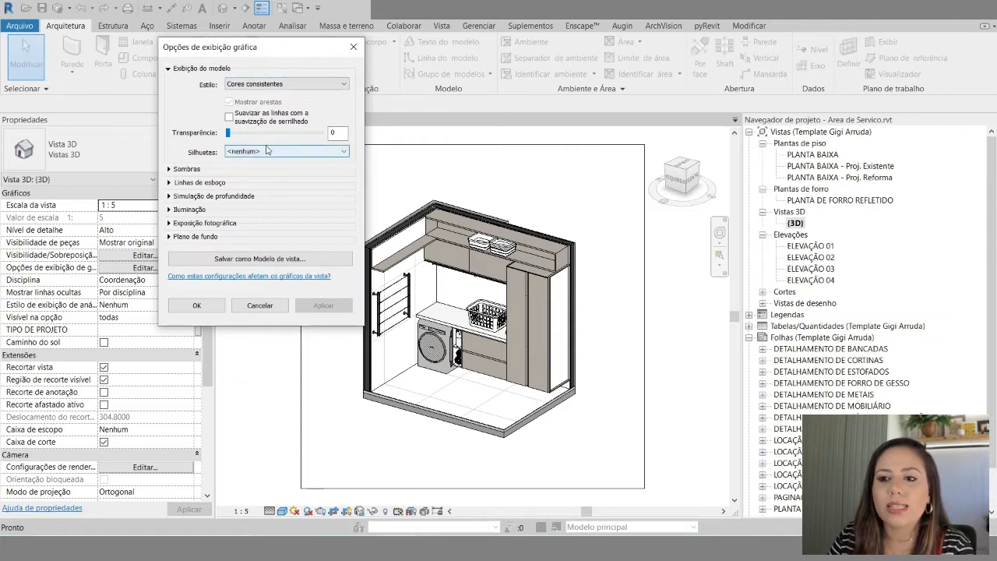
pyautogui.click(229, 117)
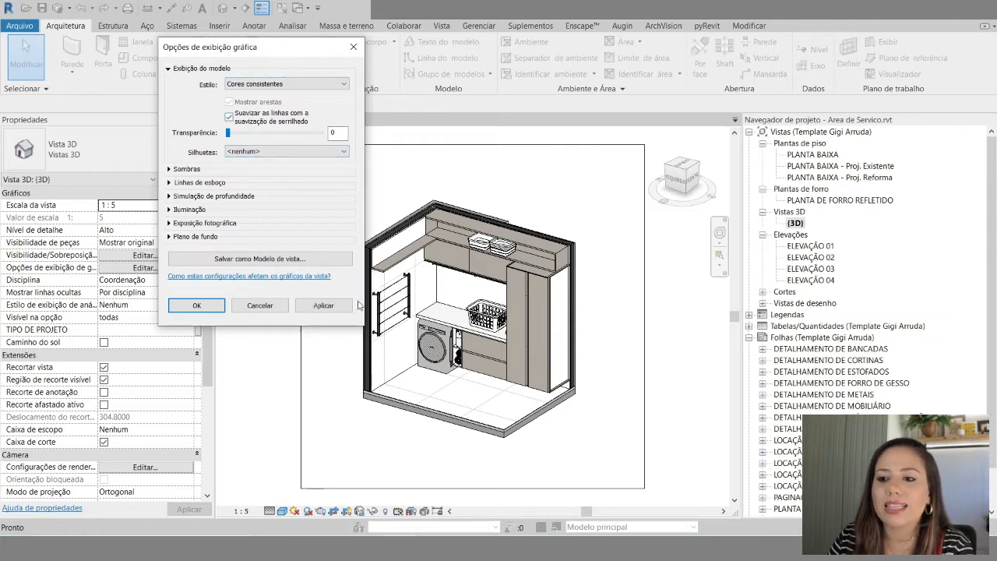
pyautogui.click(323, 305)
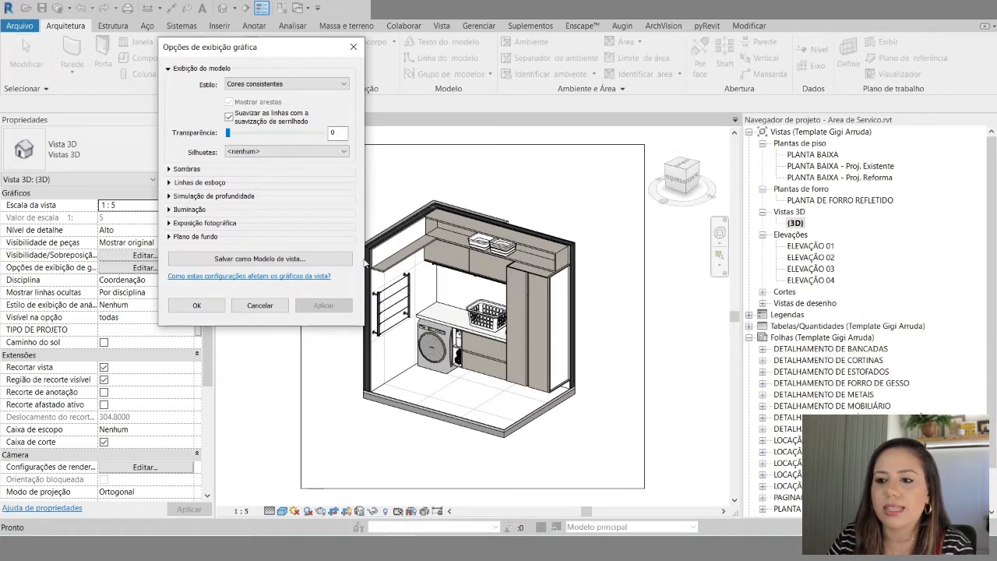
pyautogui.click(229, 117)
pyautogui.click(323, 305)
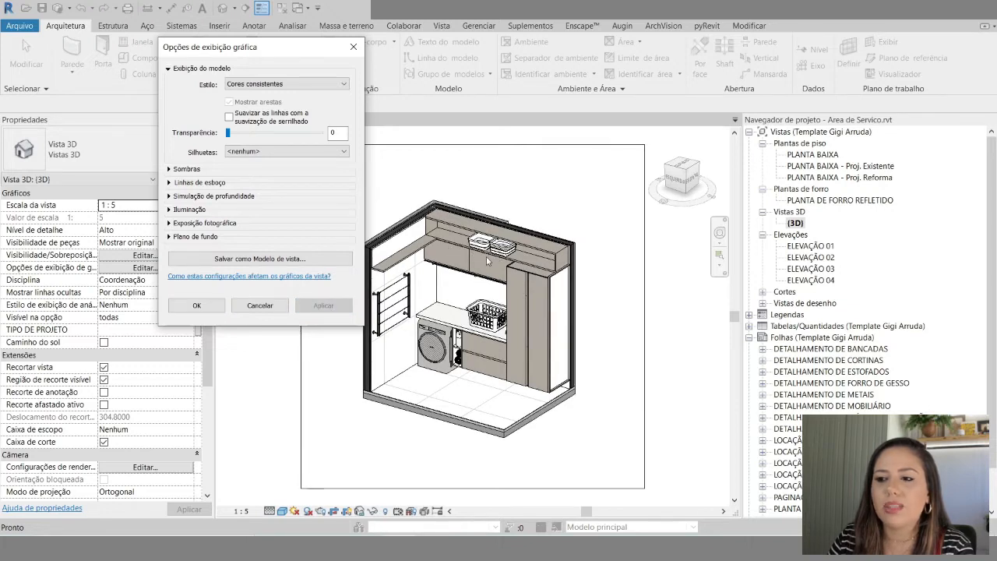
pyautogui.click(229, 117)
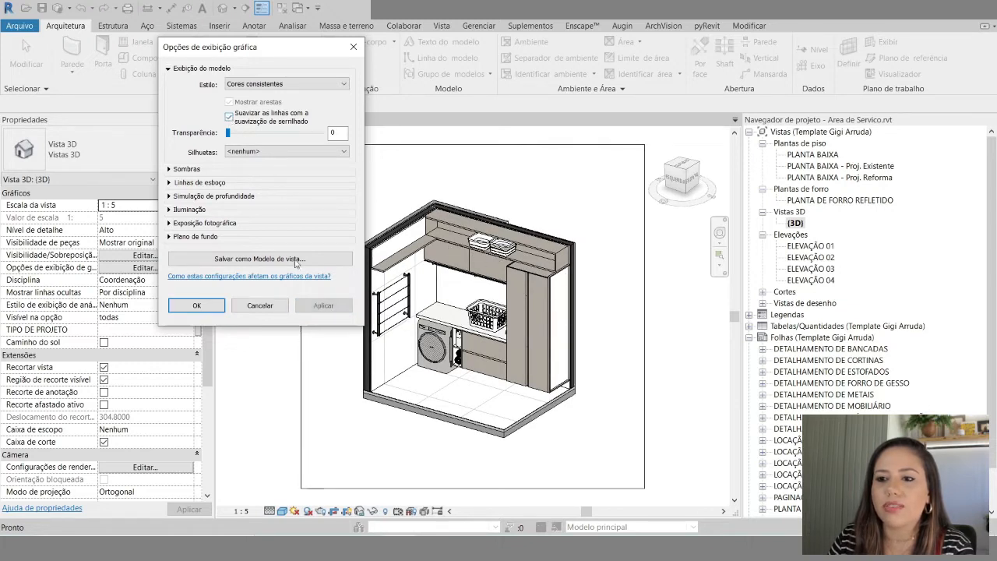
pyautogui.click(316, 308)
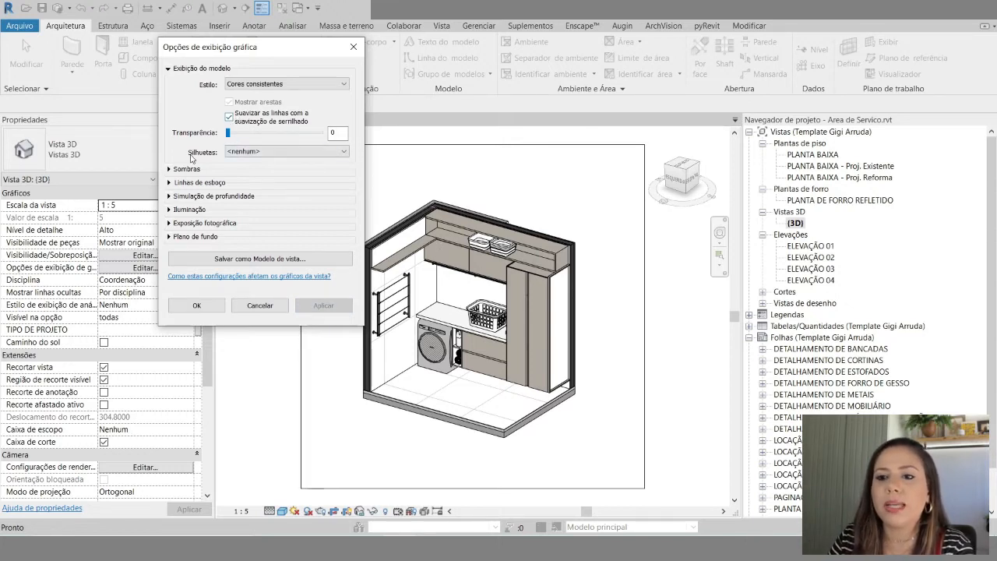
# - Try cast shadows (Sombras projetadas) on the 3D view and turn them off again
pyautogui.click(169, 169)
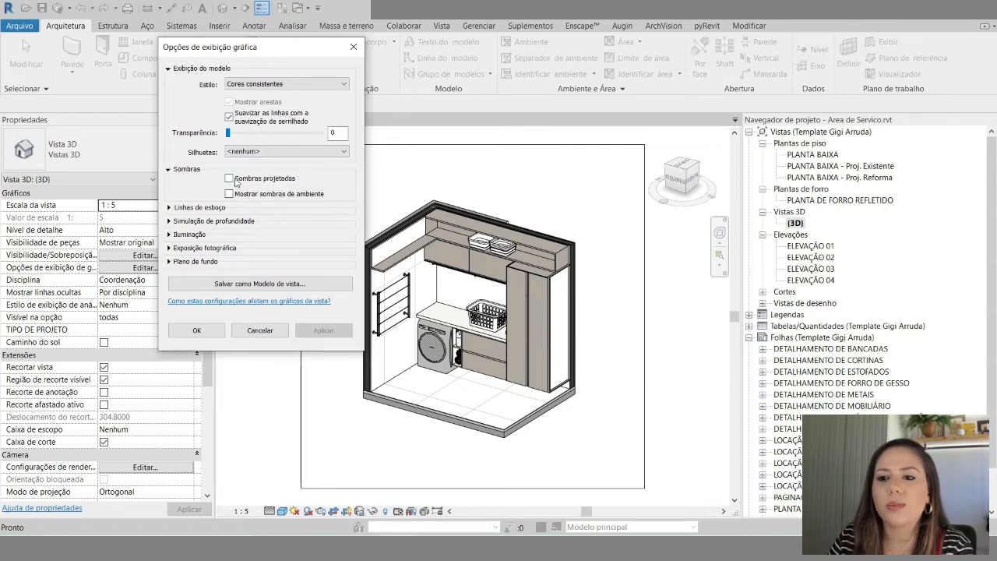
pyautogui.click(230, 178)
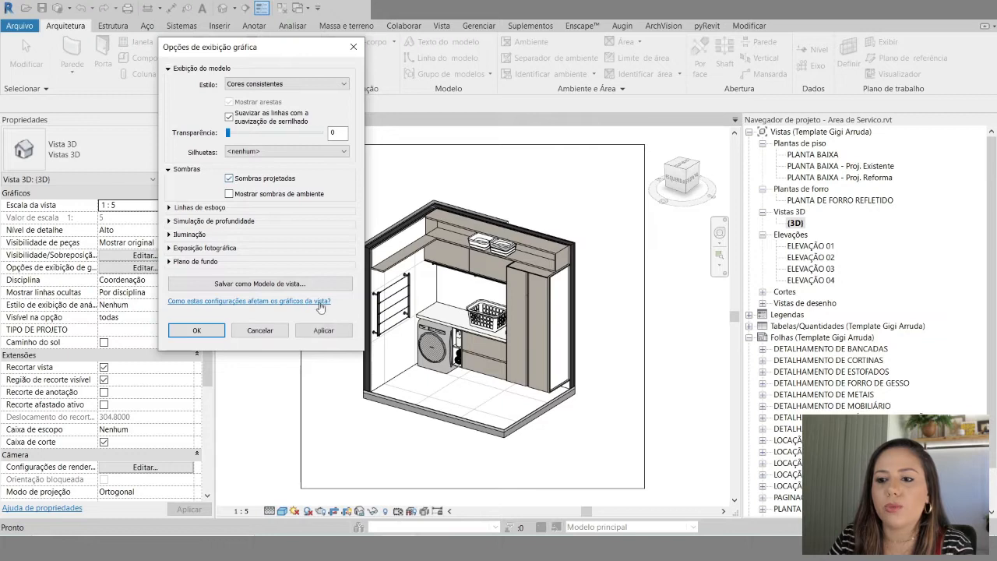
pyautogui.click(323, 331)
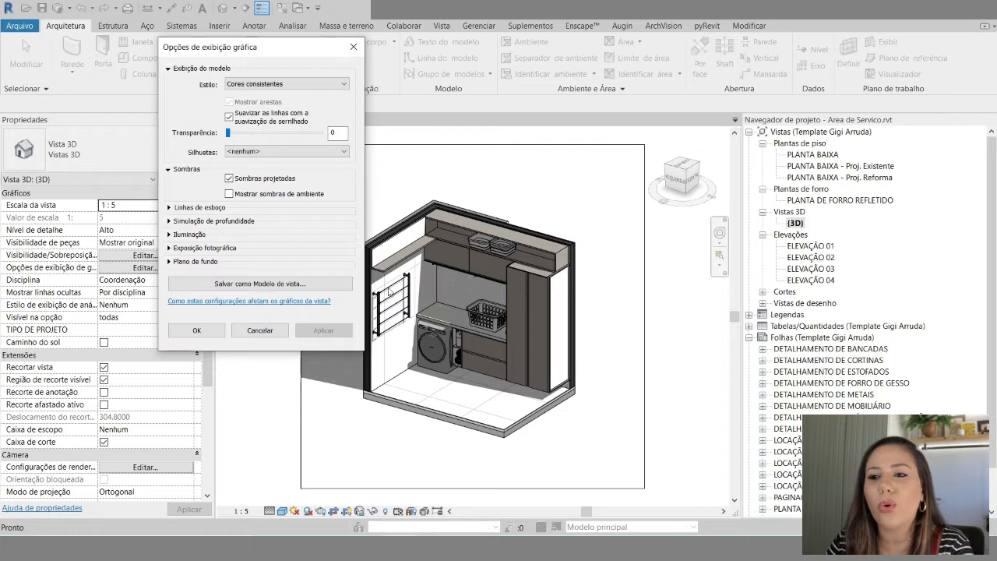
pyautogui.click(229, 178)
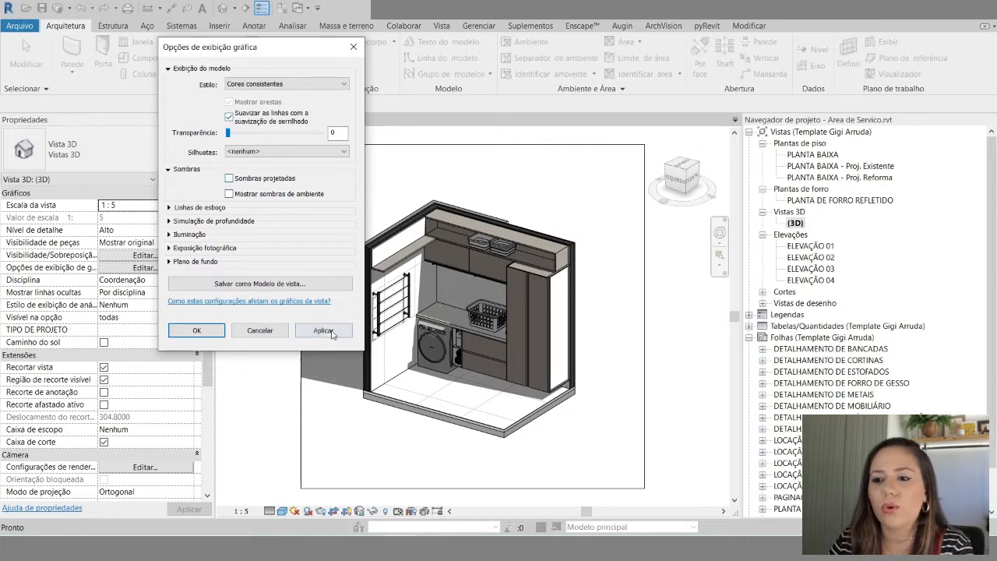
pyautogui.click(323, 330)
# - Turn on ambient shadows (Mostrar sombras de ambiente) for the 3D view, comparing the model with and without them
pyautogui.click(229, 193)
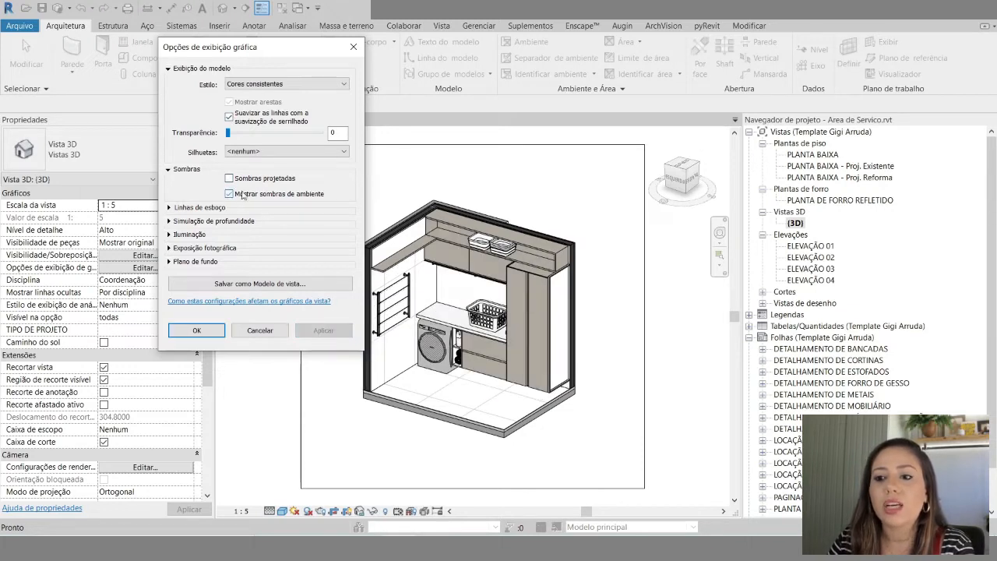
pyautogui.click(323, 331)
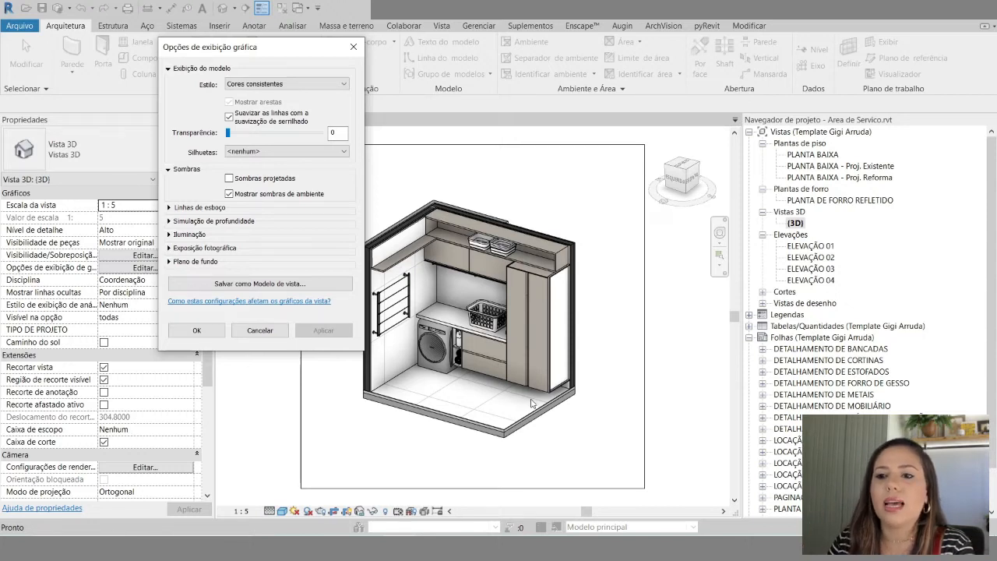
pyautogui.click(229, 193)
pyautogui.click(323, 330)
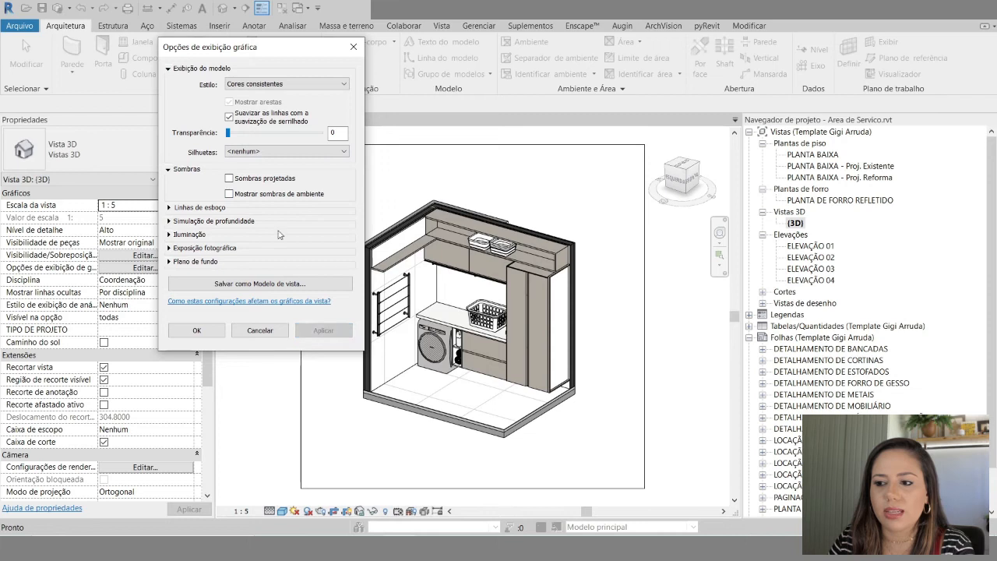
pyautogui.click(229, 193)
pyautogui.click(324, 331)
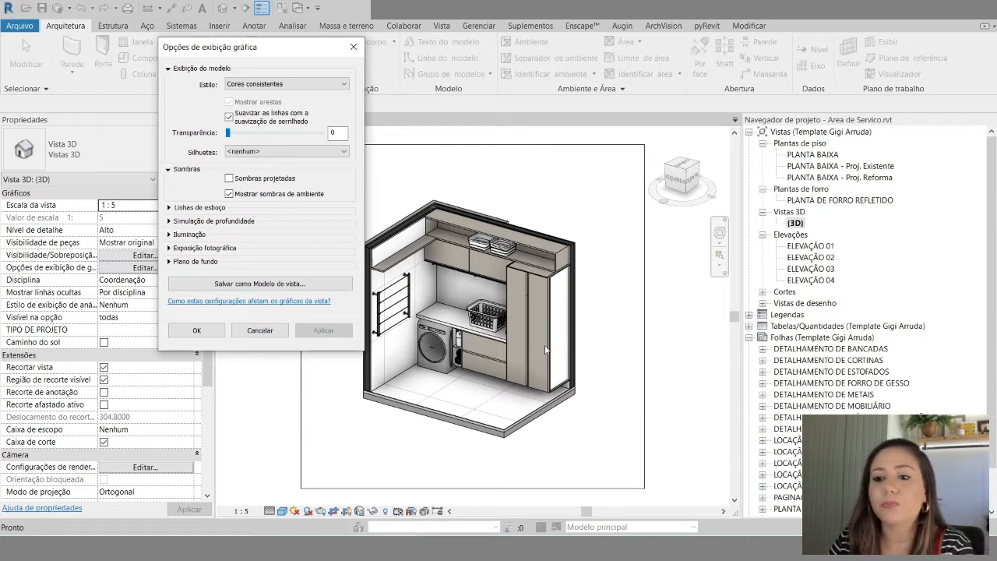
# - Enable sketch lines (Linhas de esboço) on the 3D view with Extensão 2, trying Tremulação values of 2 and 4
pyautogui.click(171, 208)
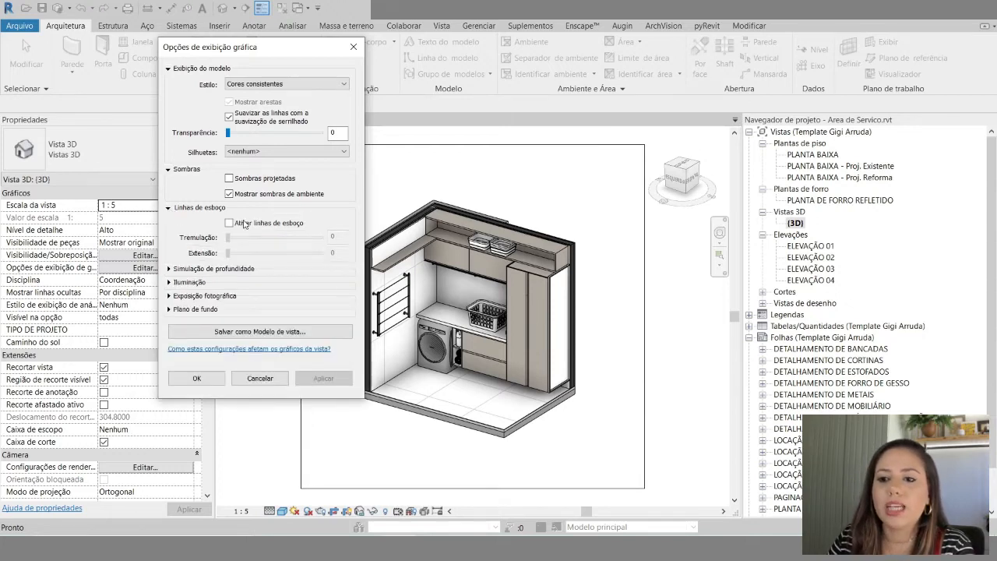
pyautogui.click(270, 223)
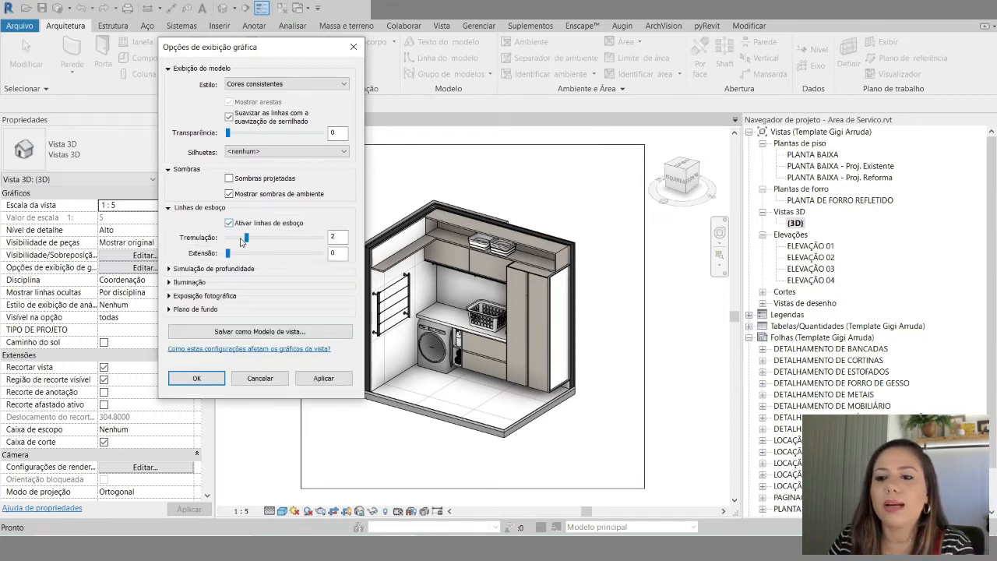
pyautogui.click(313, 379)
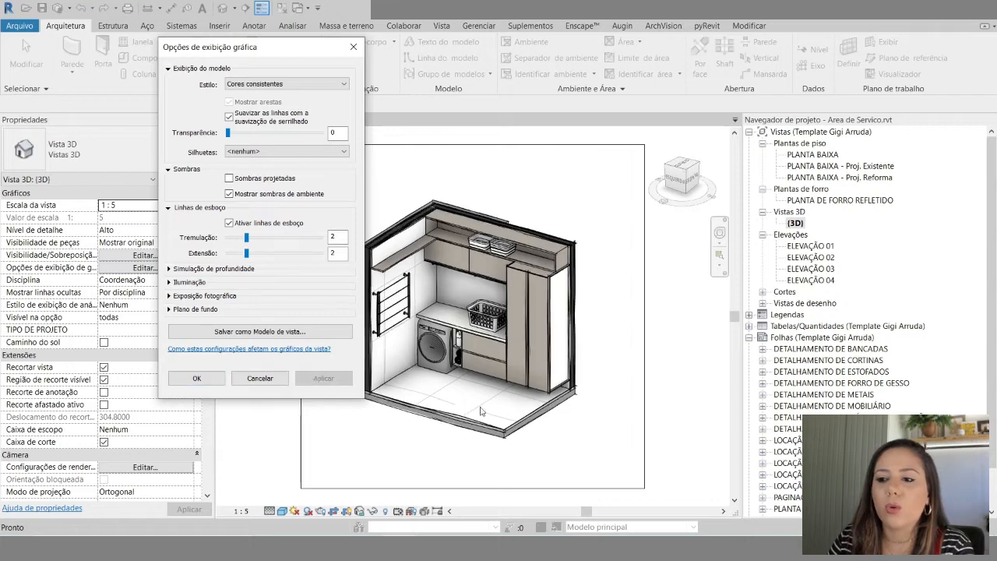
pyautogui.click(265, 238)
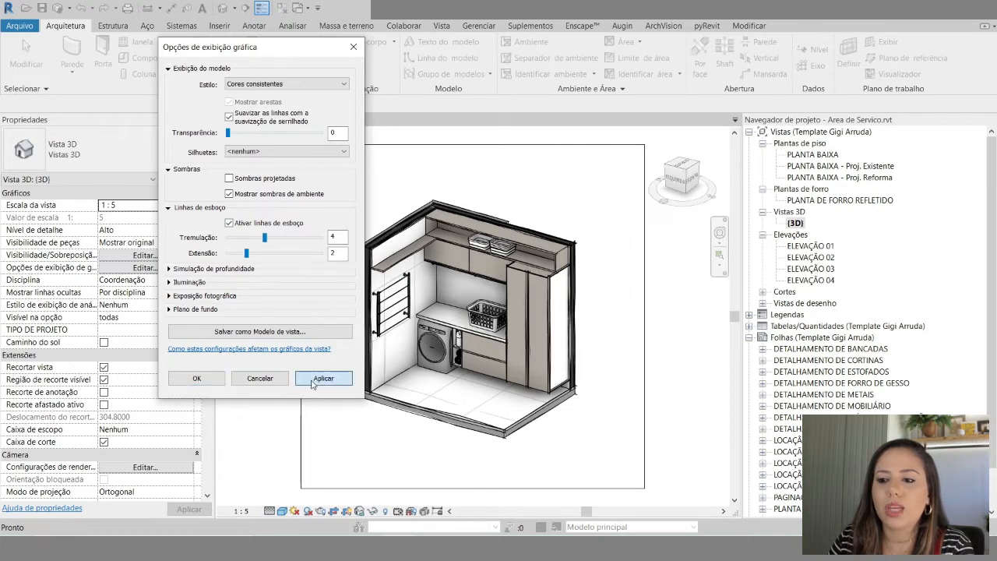
pyautogui.click(313, 379)
# - Set the sketch lines' Tremulação and Extensão to 0 and apply the change to the 3D view
pyautogui.click(236, 239)
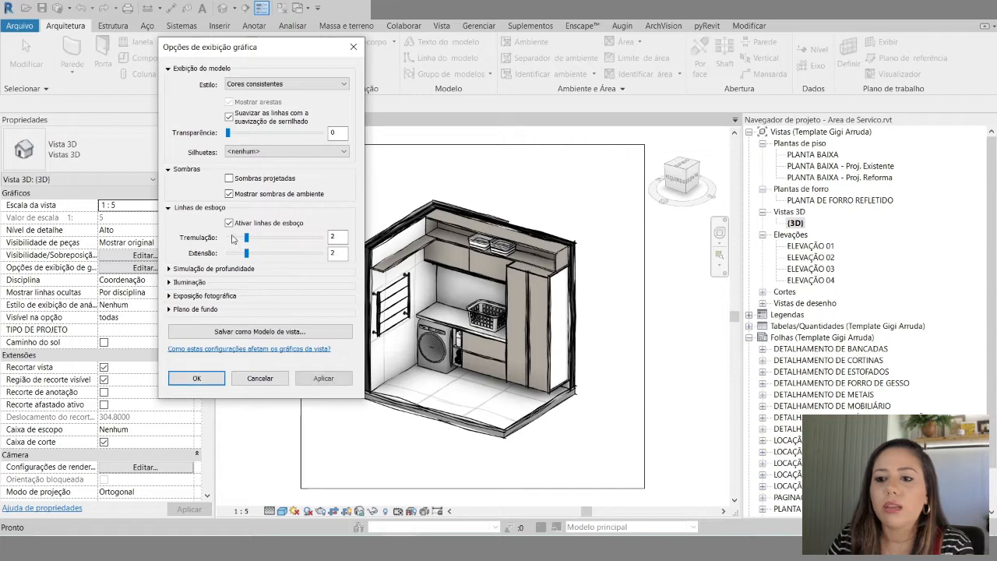
pyautogui.click(227, 237)
pyautogui.click(227, 253)
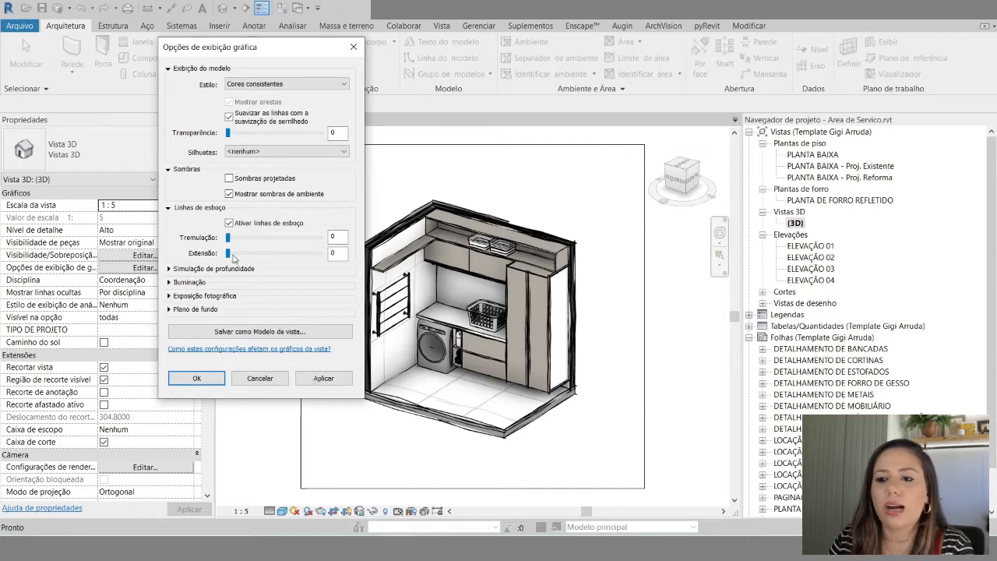
pyautogui.click(321, 379)
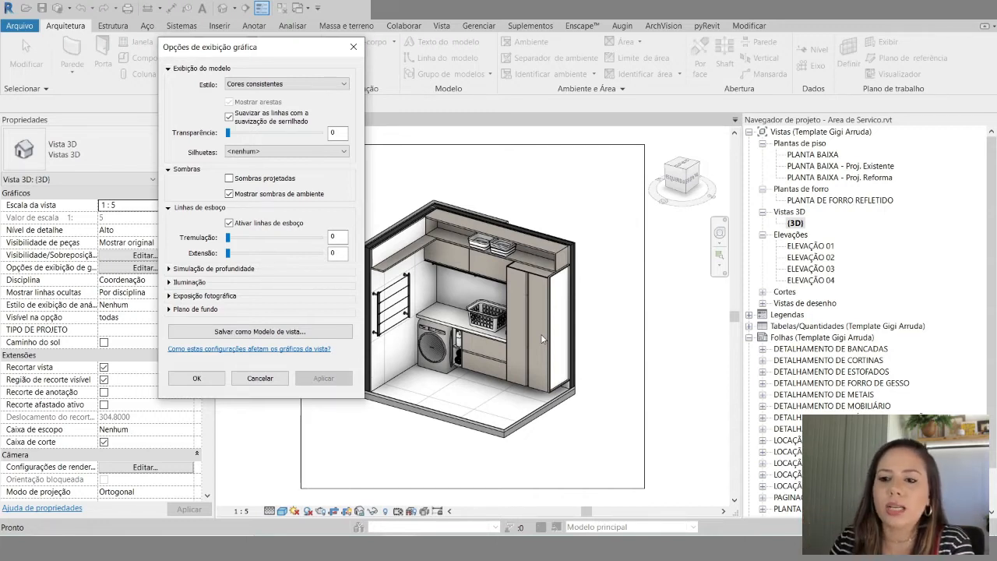
# - Try ambient light (Luz ambiente) values of 20, 40 and 0 in the 3D view's lighting, and set it to 20
pyautogui.click(169, 282)
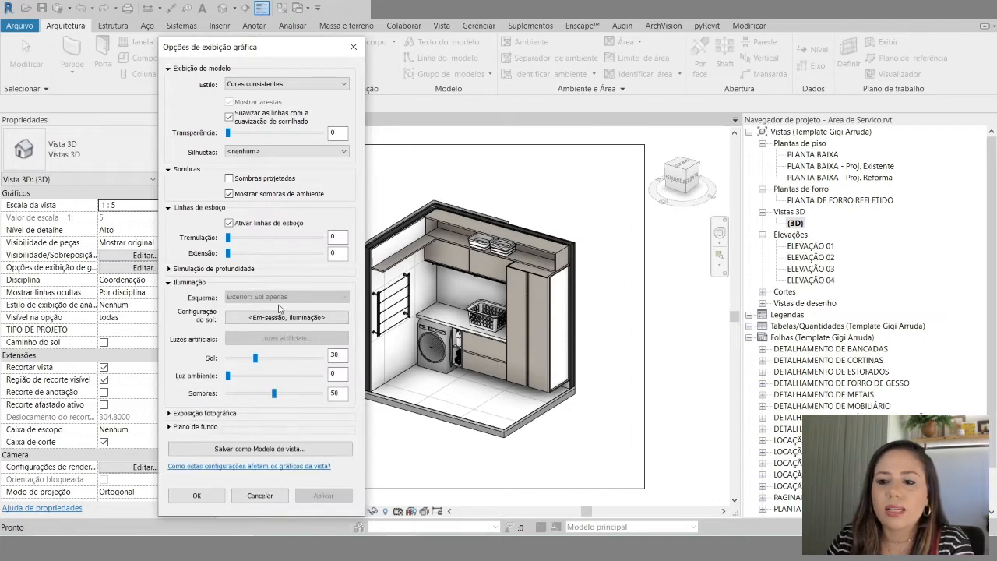
pyautogui.click(233, 377)
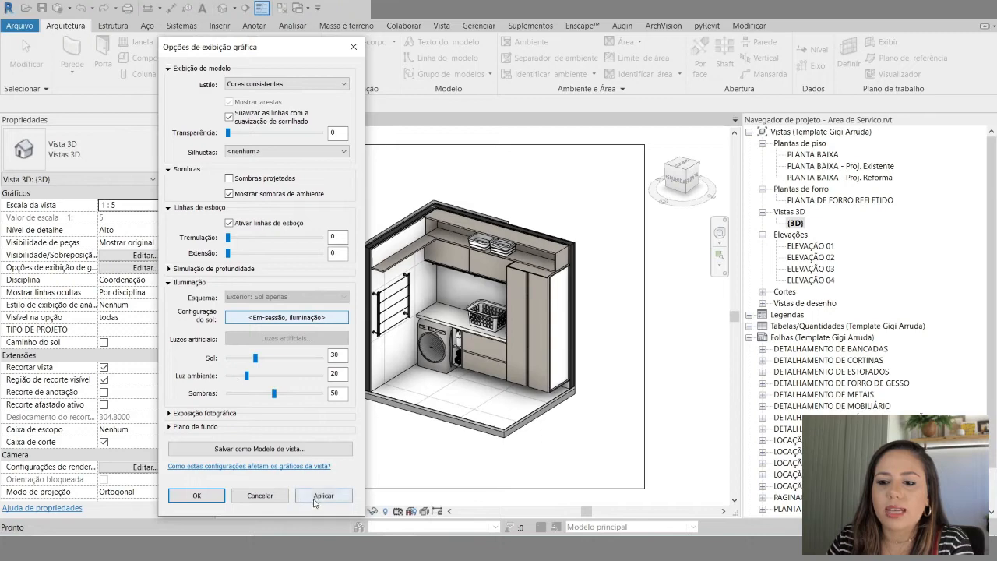
pyautogui.click(319, 495)
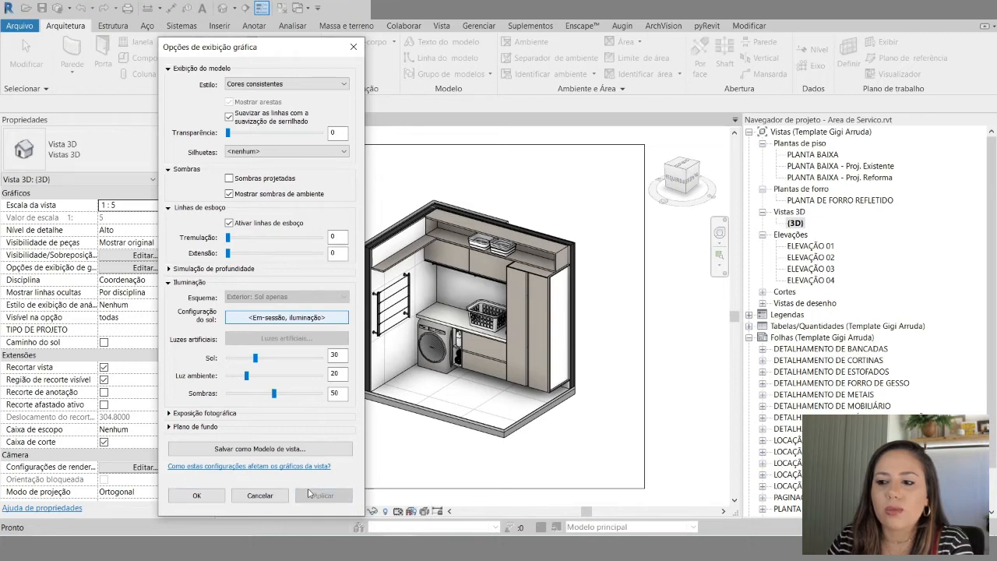
pyautogui.moveTo(276, 50); pyautogui.dragTo(270, 25)
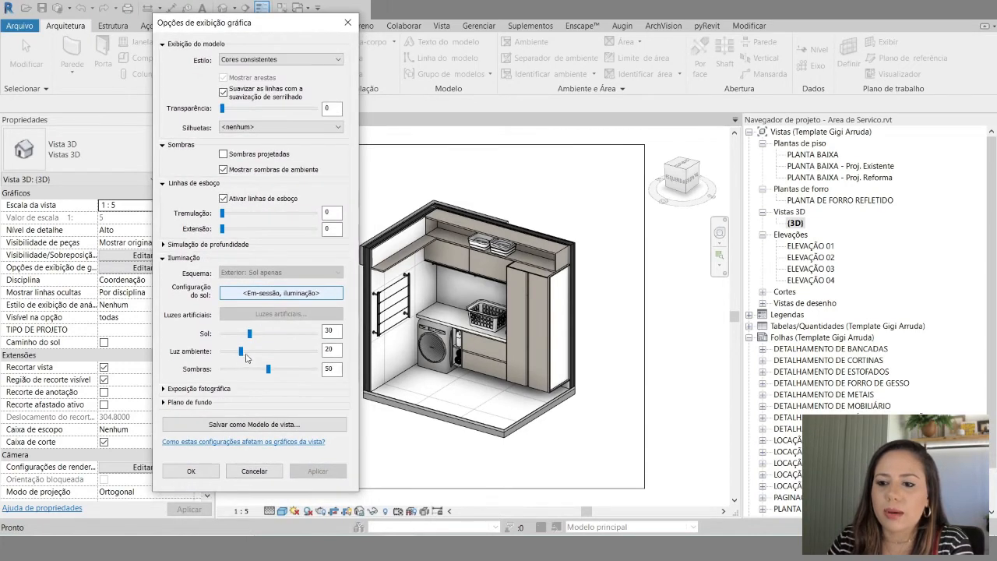
pyautogui.click(251, 351)
pyautogui.click(312, 471)
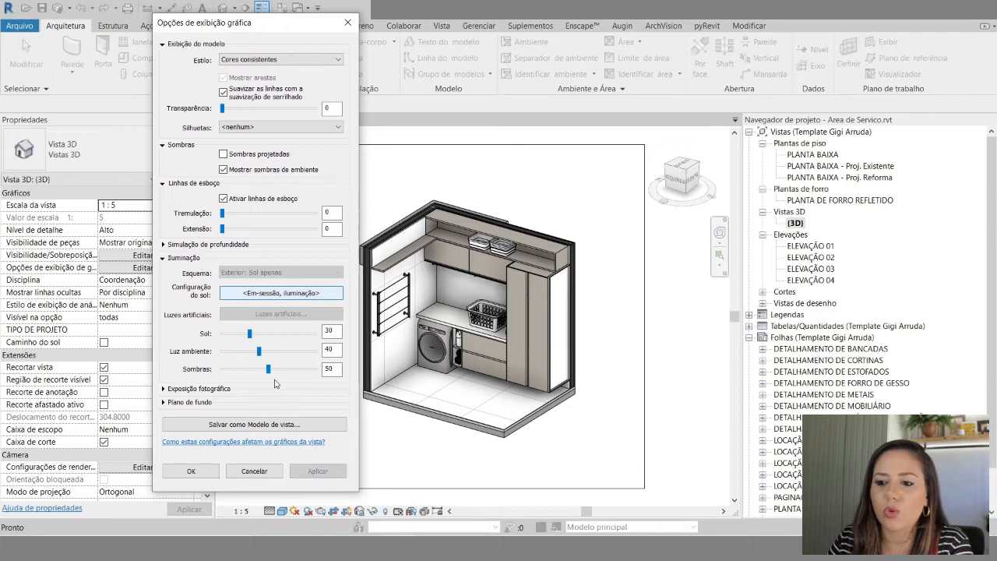
pyautogui.moveTo(258, 351); pyautogui.dragTo(222, 353)
pyautogui.click(311, 471)
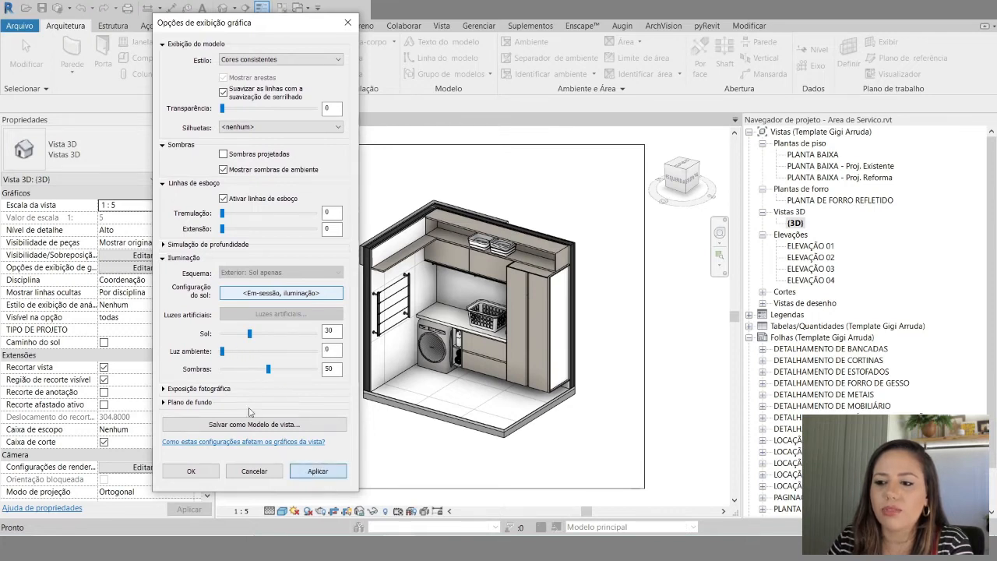
pyautogui.click(229, 357)
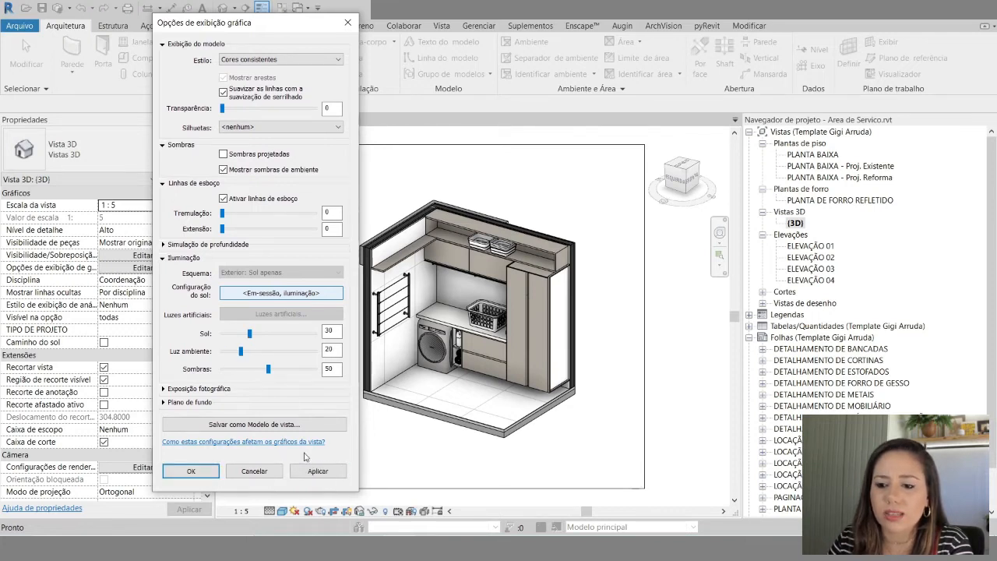
pyautogui.click(312, 471)
# - Try the Céu background on the 3D view in the background options (Plano de fundo)
pyautogui.click(163, 257)
pyautogui.click(165, 285)
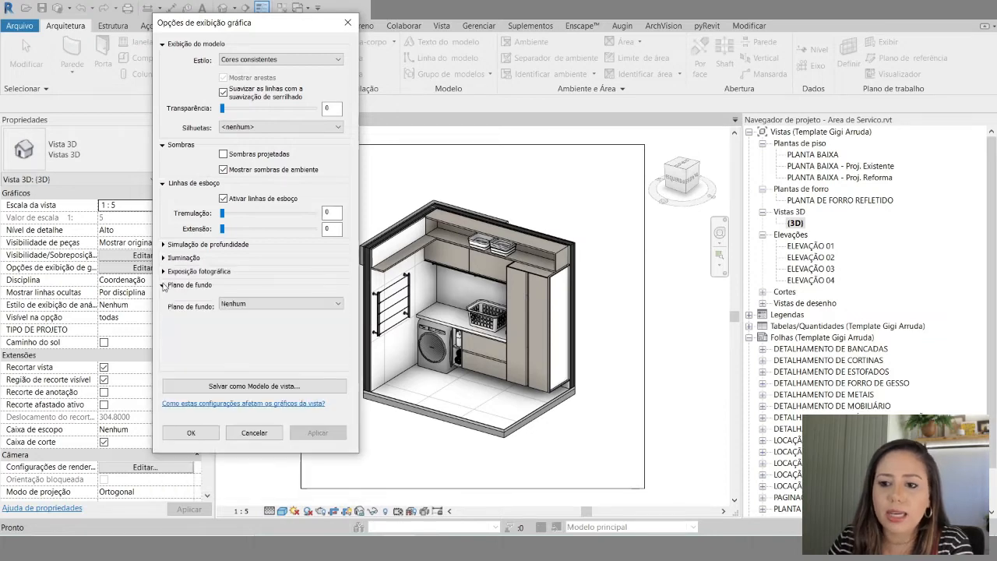
pyautogui.click(164, 146)
pyautogui.click(163, 45)
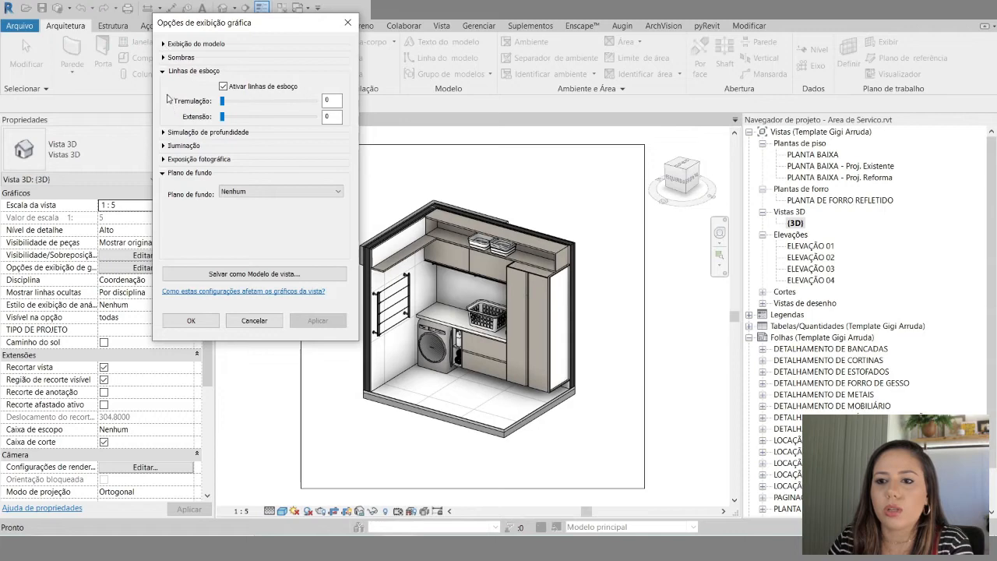
pyautogui.click(163, 70)
pyautogui.moveTo(228, 30); pyautogui.dragTo(209, 115)
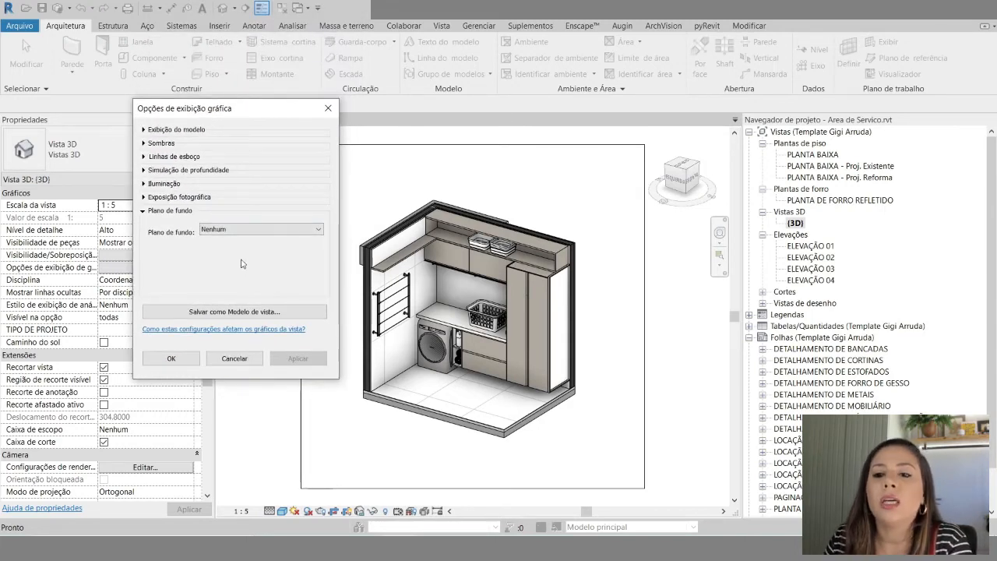
pyautogui.click(245, 231)
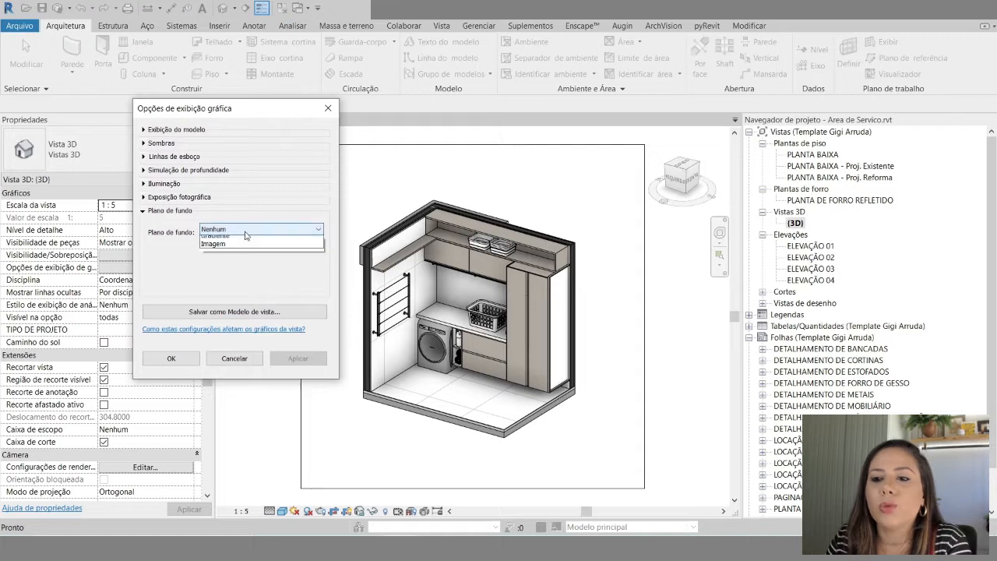
pyautogui.click(226, 248)
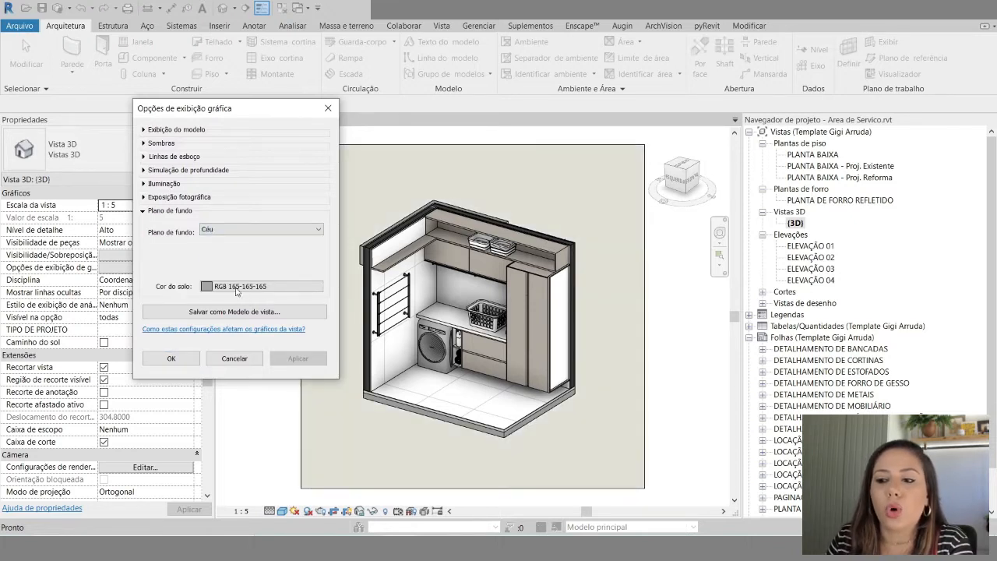
# - Set the ground colour (Cor do solo) of the Céu background to RGB 104-104-104
pyautogui.click(234, 286)
pyautogui.moveTo(374, 212); pyautogui.dragTo(377, 216)
pyautogui.click(290, 353)
pyautogui.click(298, 358)
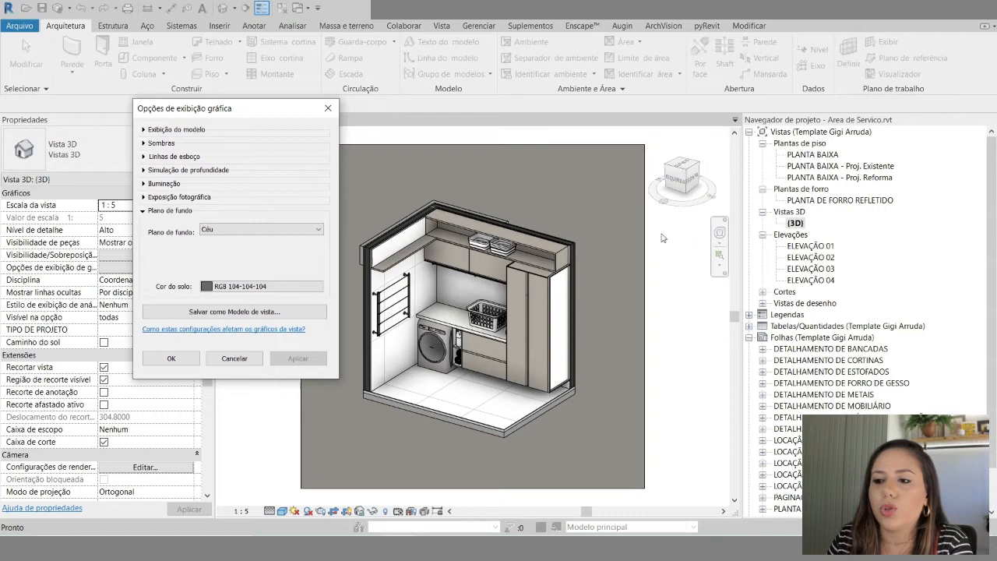
# - Try the Gradiente background on the 3D view, keeping its sky, horizon and ground colours
pyautogui.click(259, 230)
pyautogui.click(215, 257)
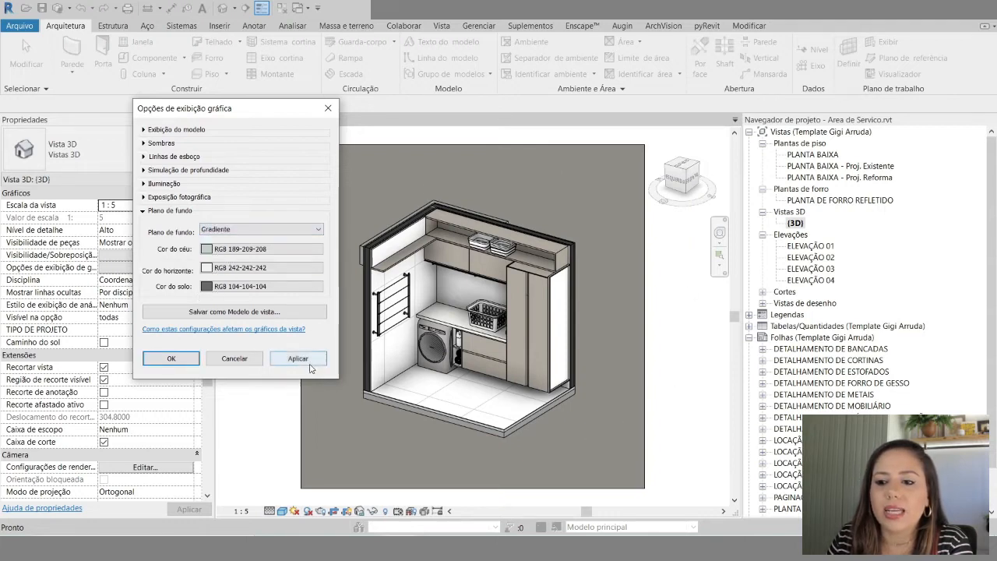
pyautogui.click(303, 360)
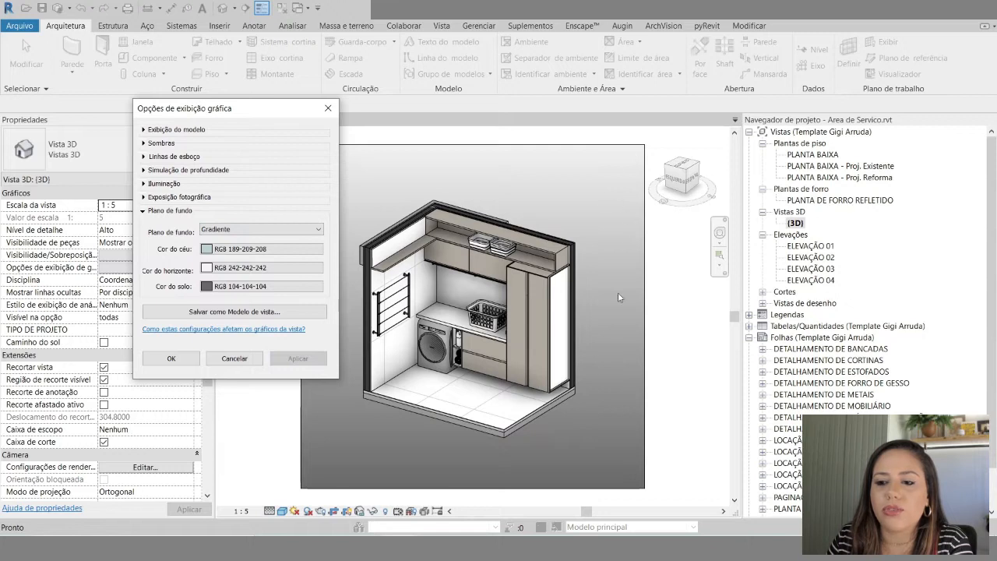
# - Set the 3D view's background to Imagem, using 17.png from the PLANO DE FUNDO 1x1 folder
pyautogui.click(201, 228)
pyautogui.click(216, 263)
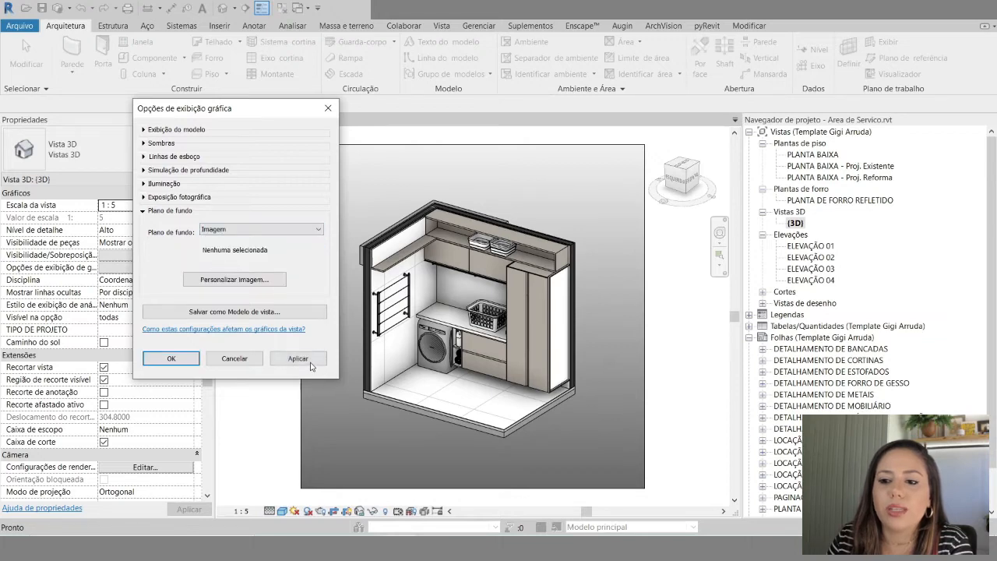
pyautogui.click(235, 279)
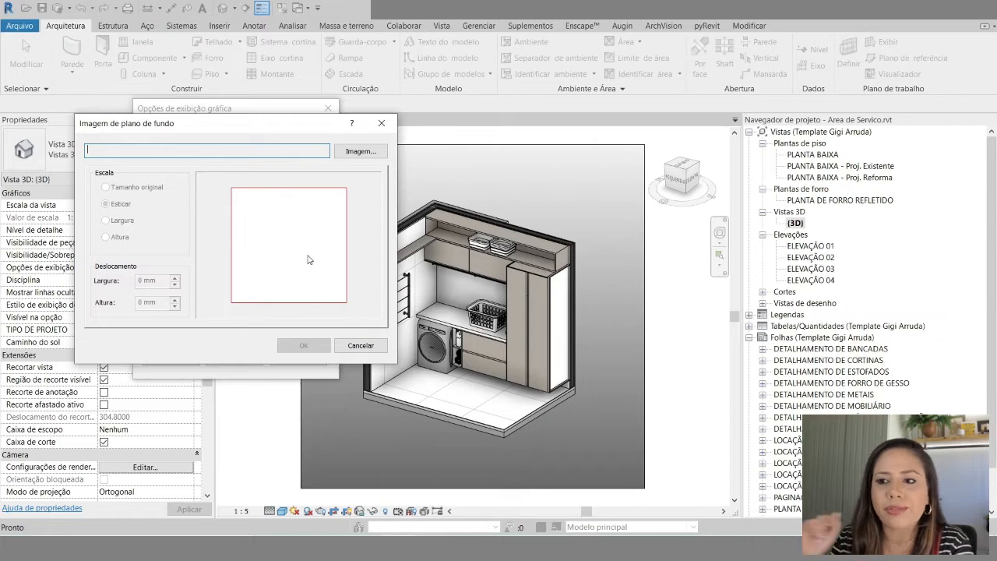
pyautogui.click(367, 152)
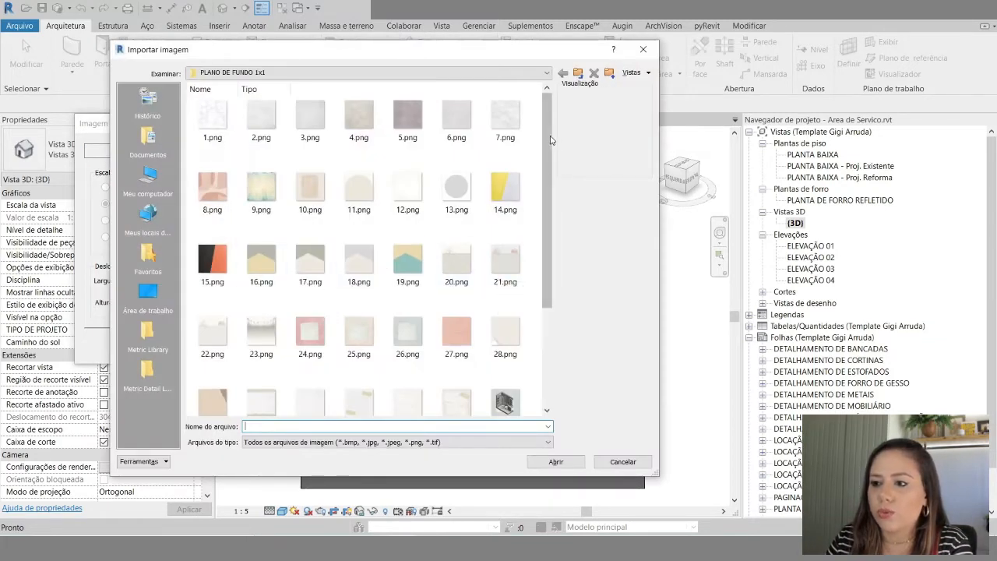
pyautogui.moveTo(549, 138); pyautogui.dragTo(547, 185)
pyautogui.click(359, 189)
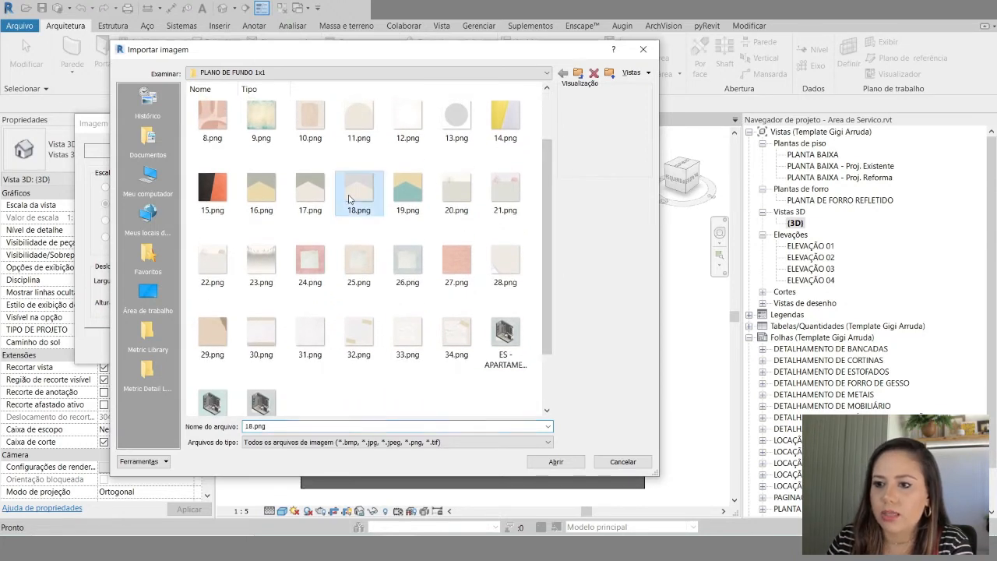
pyautogui.click(310, 189)
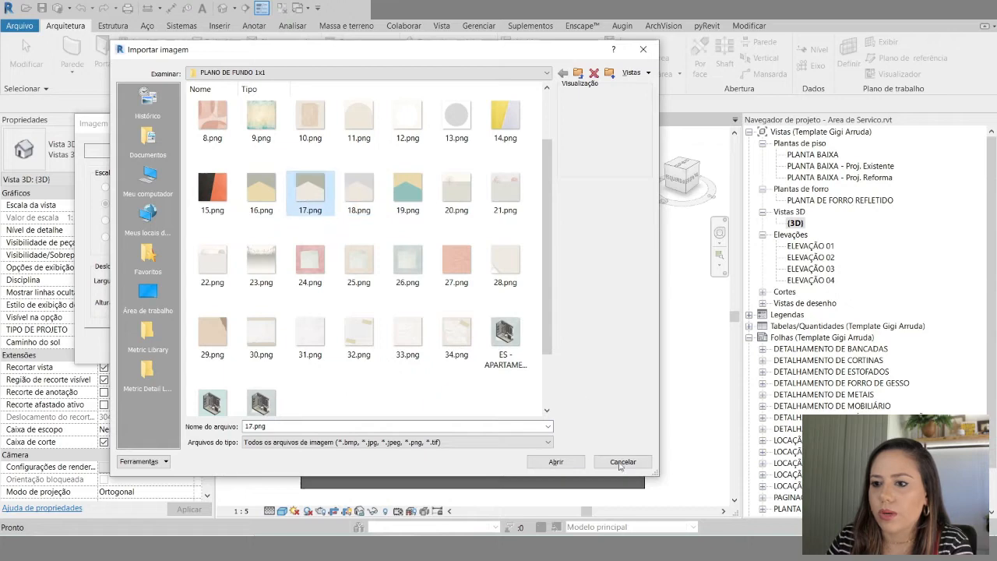
pyautogui.click(555, 461)
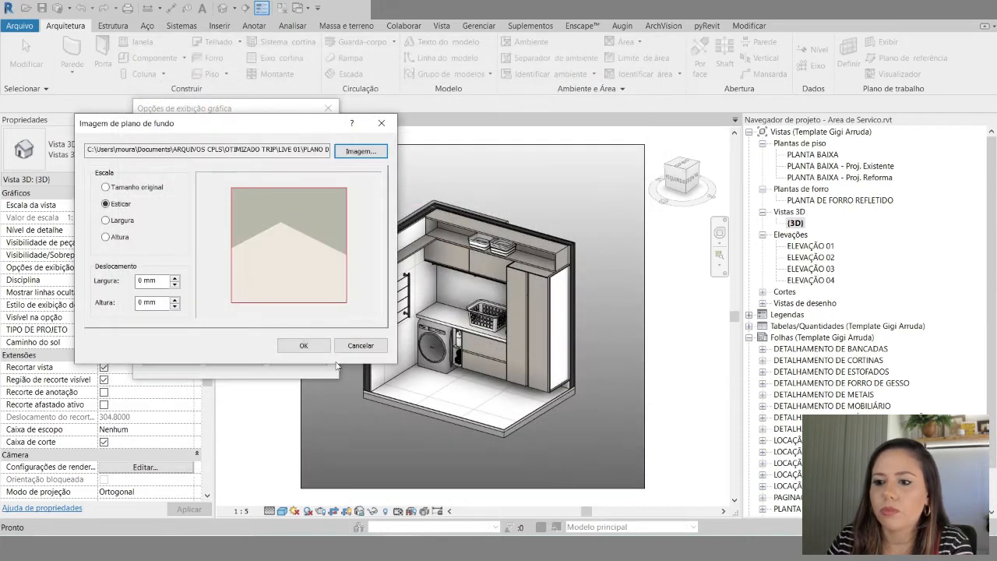
pyautogui.click(304, 345)
pyautogui.click(310, 360)
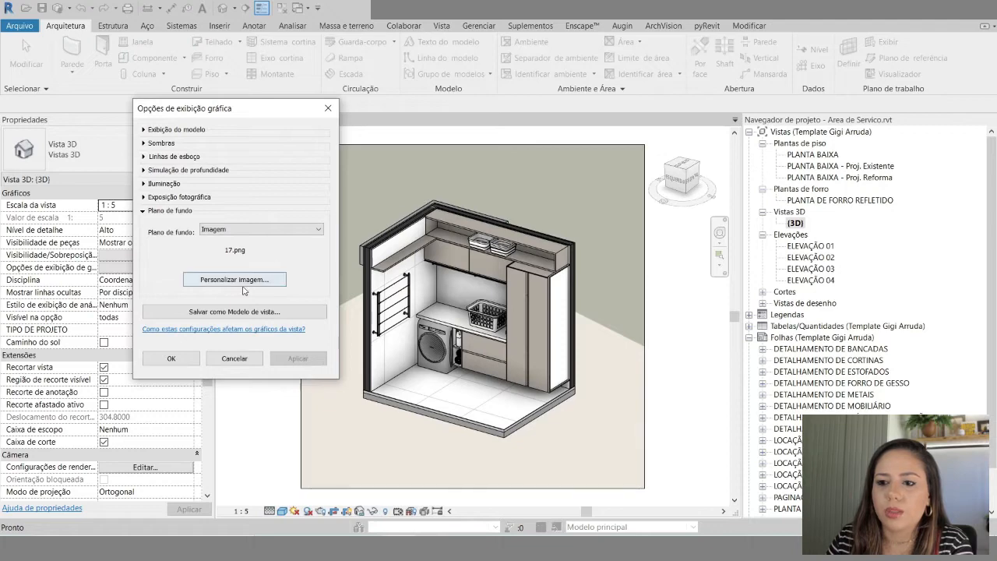
# - Replace the 3D view's background image with 18.png and accept the graphic display options
pyautogui.click(235, 279)
pyautogui.click(360, 151)
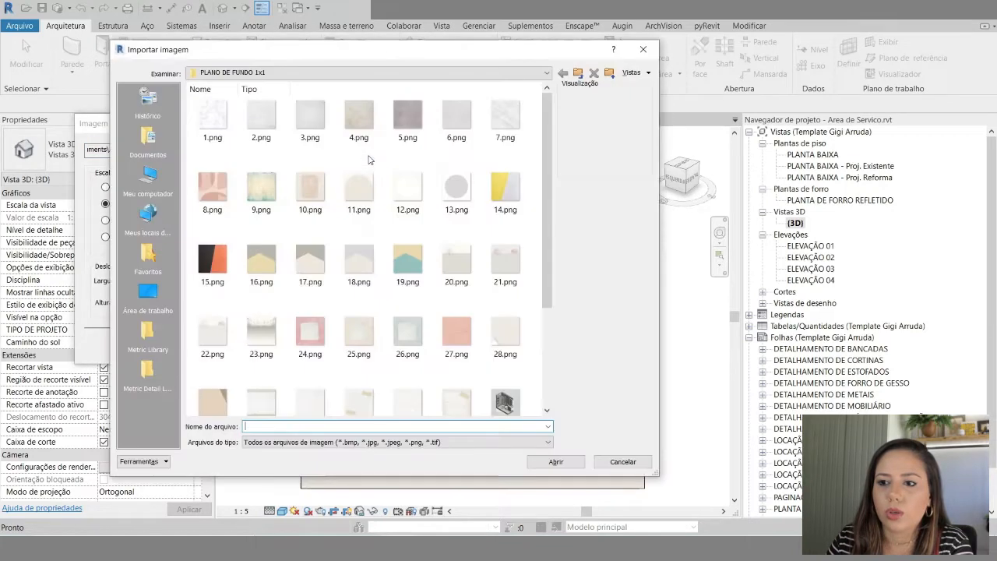
pyautogui.click(361, 256)
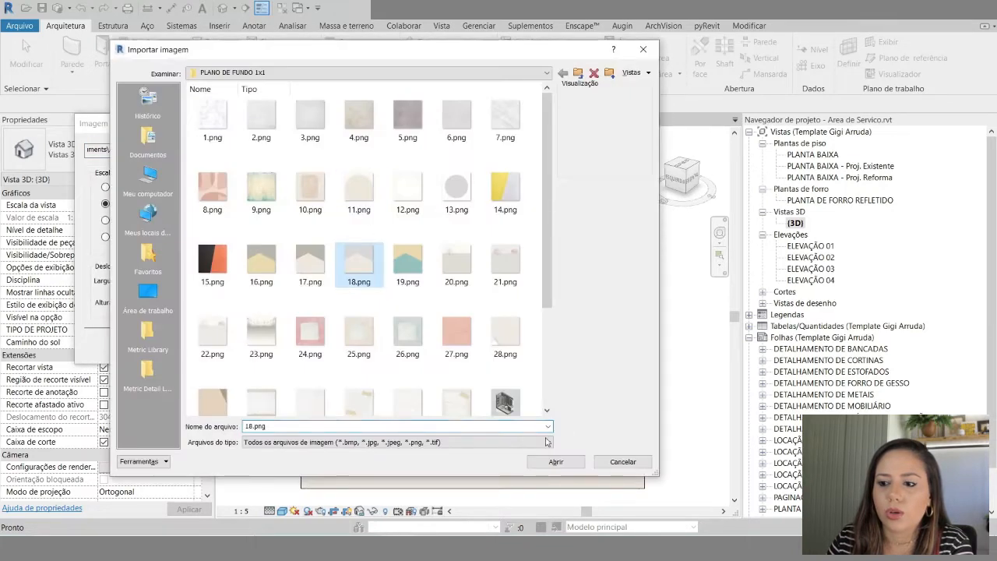
pyautogui.click(555, 461)
pyautogui.click(305, 347)
pyautogui.click(298, 359)
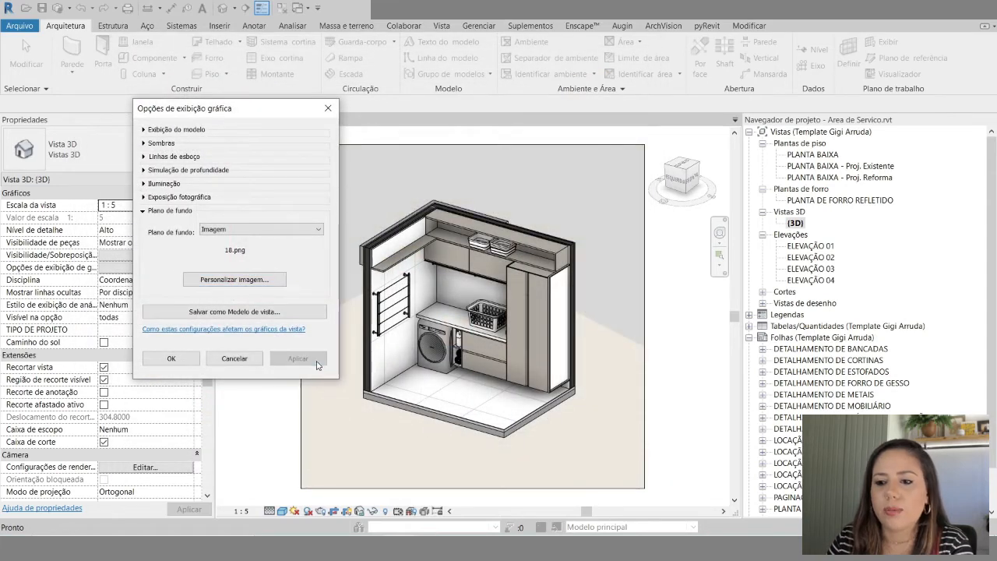
pyautogui.click(171, 359)
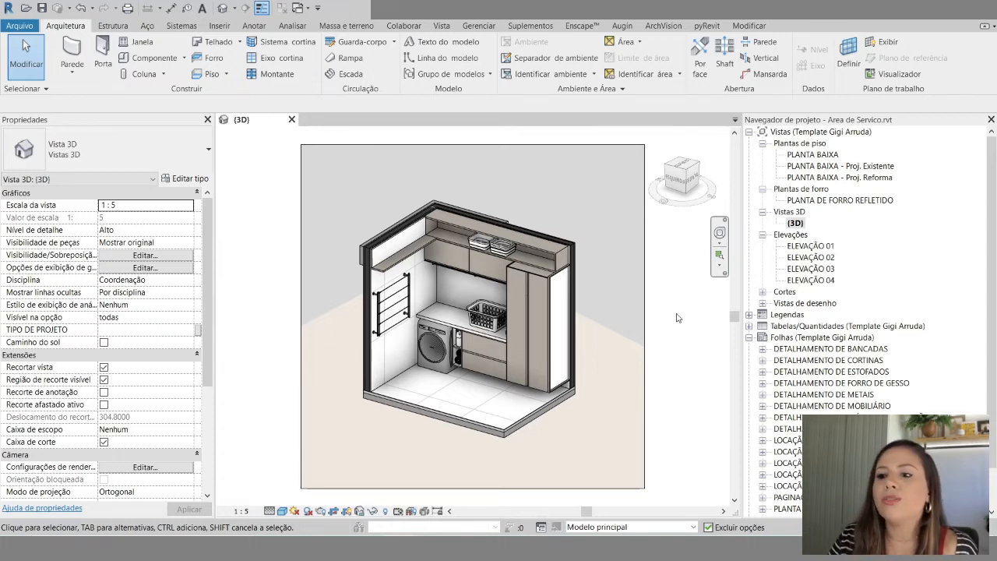
# - Show both drawers beside the washing machine open by turning off their Fechada option
pyautogui.click(484, 348)
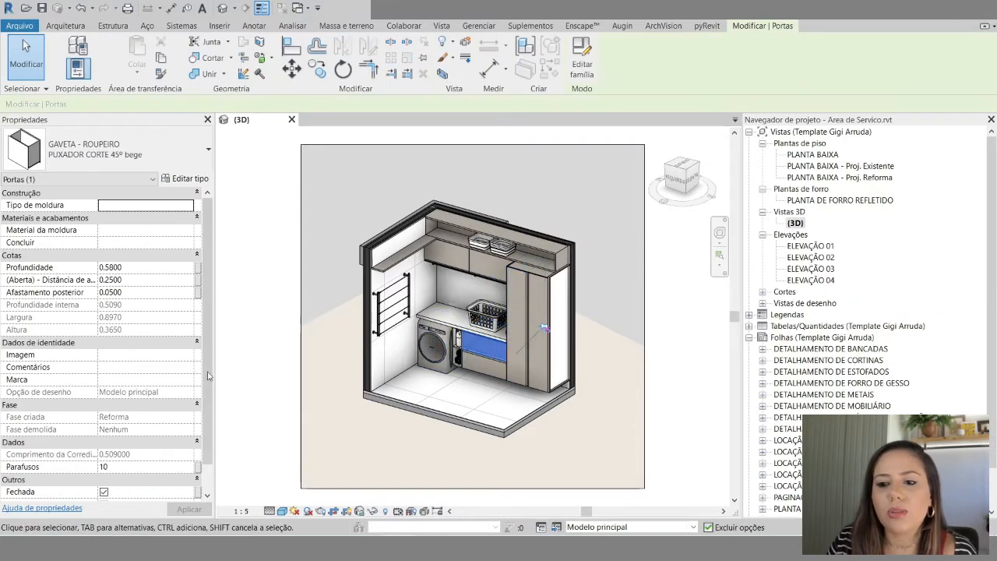
pyautogui.scroll(-2, 207, 376)
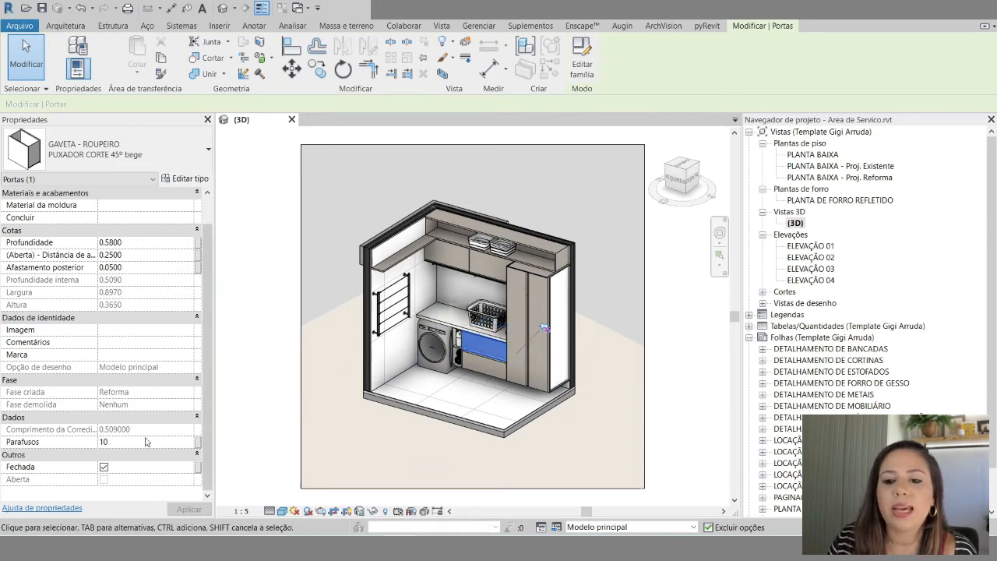
pyautogui.click(104, 466)
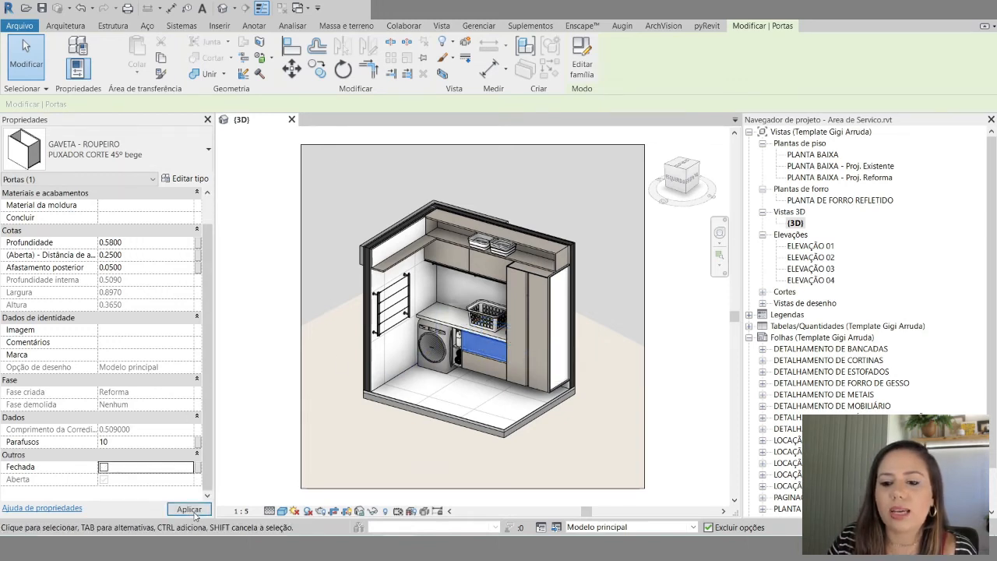
pyautogui.click(183, 509)
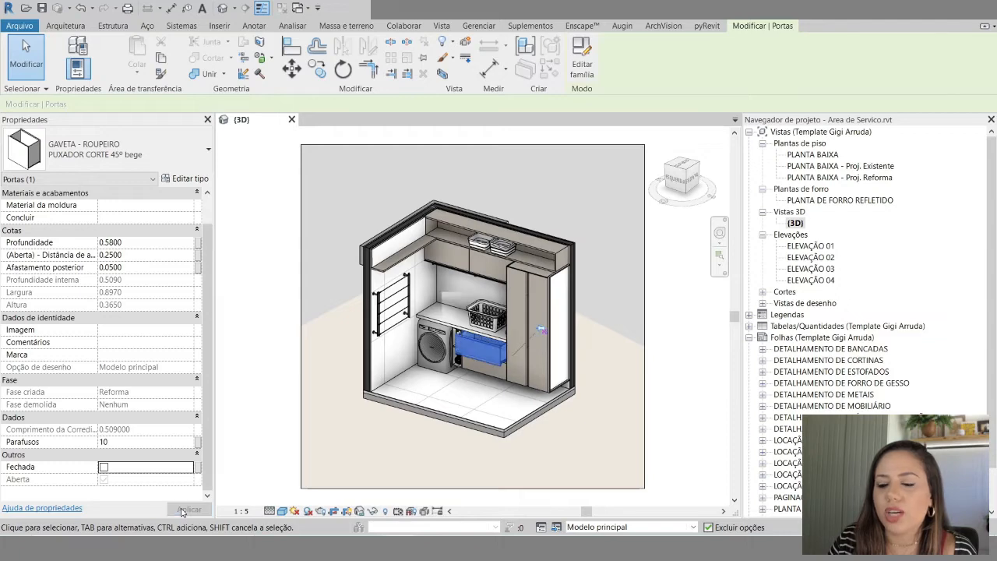
pyautogui.scroll(3, 498, 373)
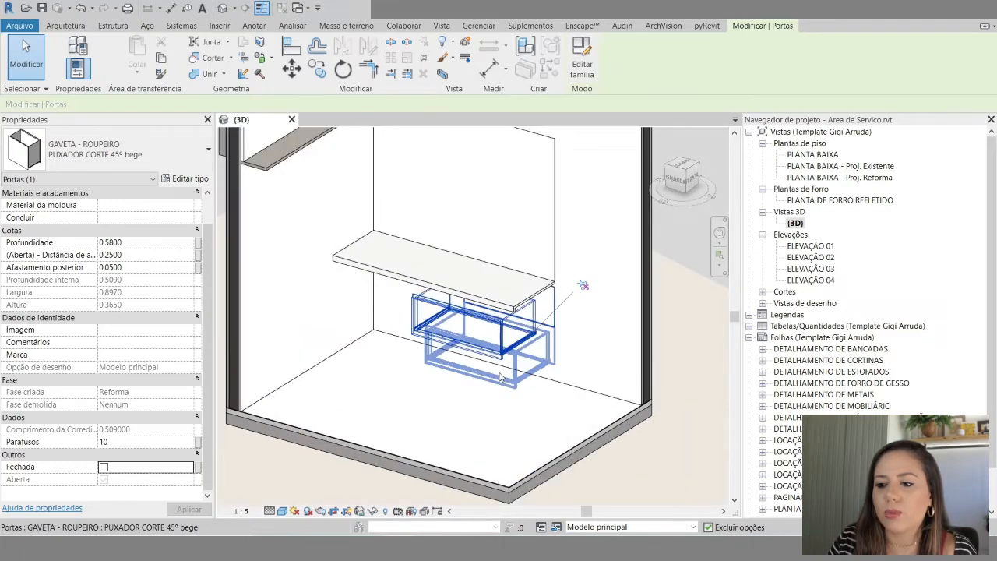
pyautogui.click(499, 373)
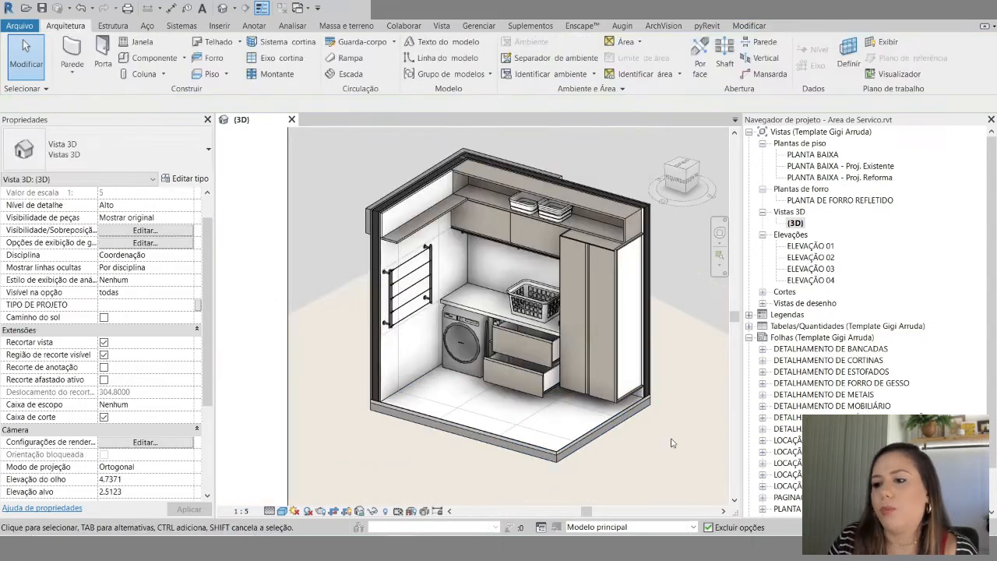
# - Compare the opening distances set for the lower and upper drawers beside the washing machine
pyautogui.click(526, 382)
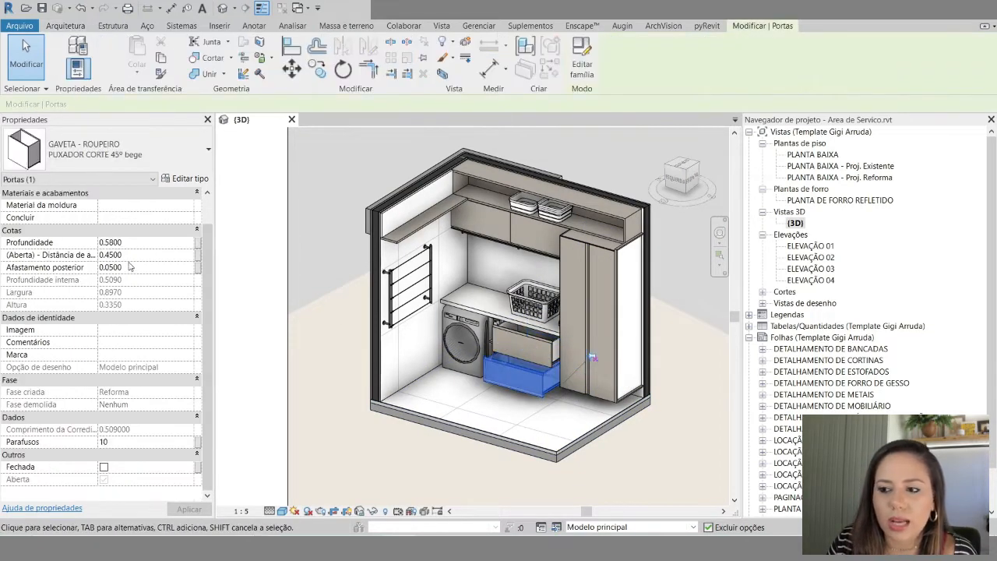
pyautogui.click(522, 347)
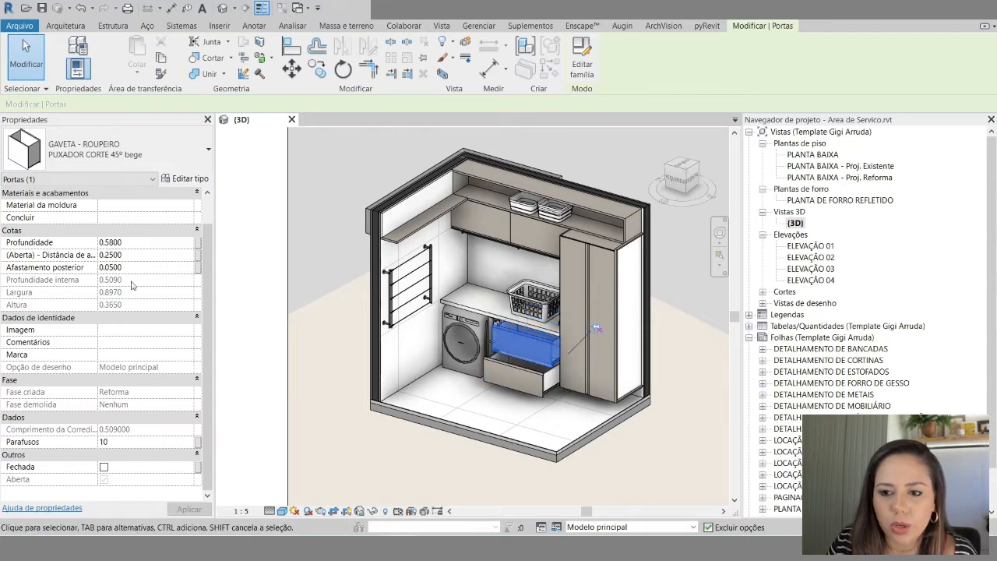
pyautogui.press('Tab')
pyautogui.click(532, 387)
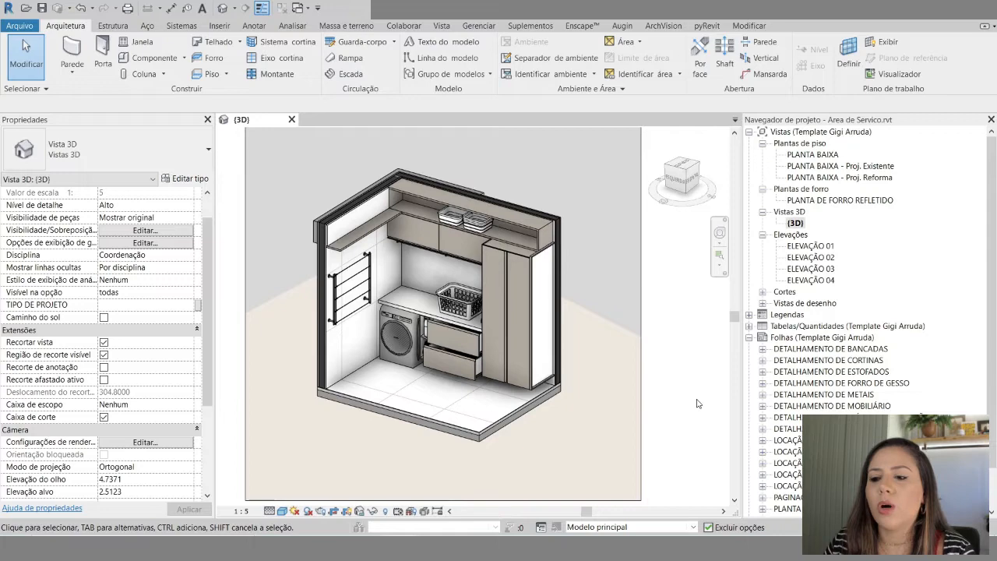
pyautogui.middleClick(698, 403)
pyautogui.middleClick(699, 403)
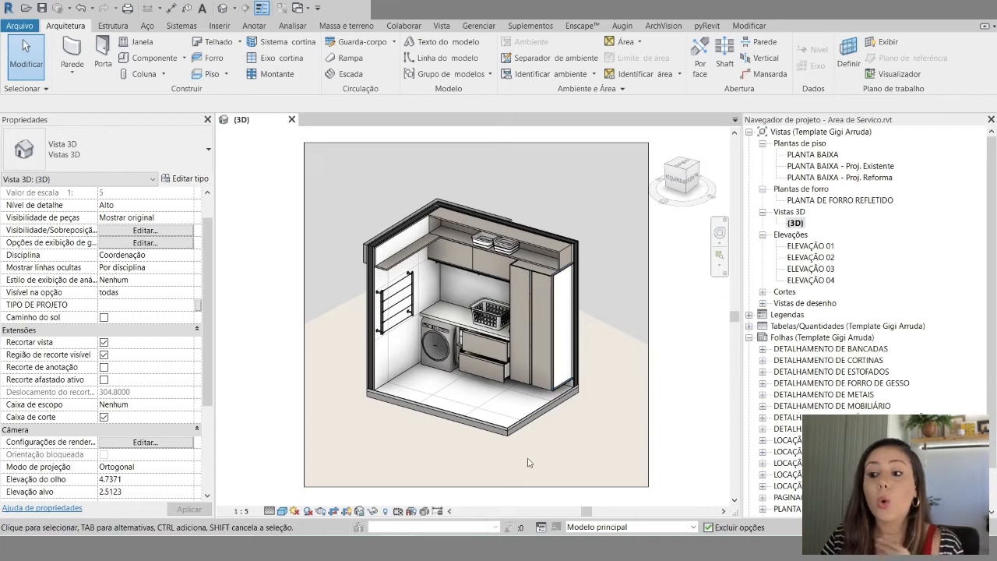
pyautogui.click(494, 426)
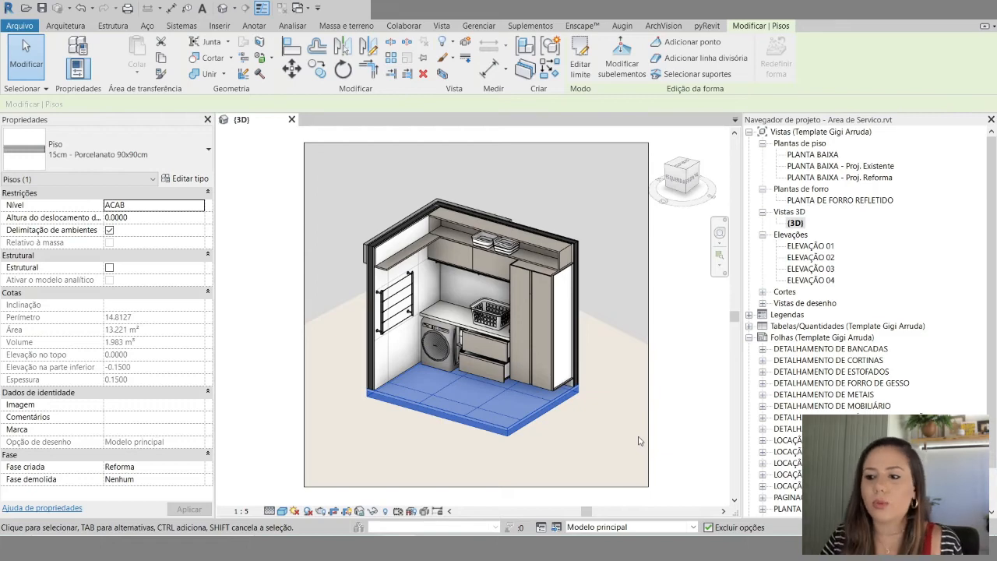
pyautogui.click(696, 403)
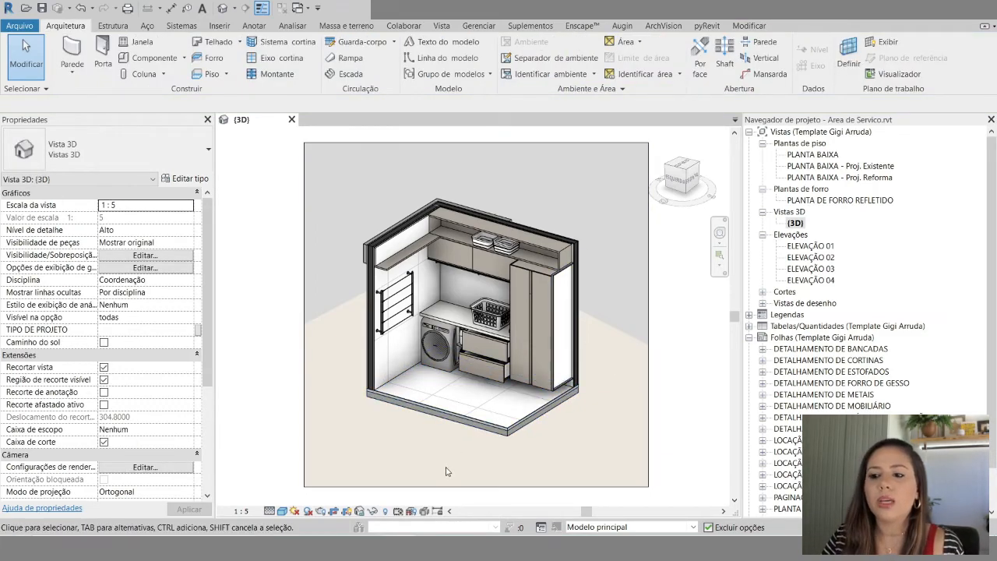
# - Orbit the 3D view slightly, save its orientation and lock it under the name PERSPECTIVA GIF
pyautogui.keyDown('shift'); pyautogui.moveTo(538, 457); pyautogui.dragTo(536, 457, button='middle'); pyautogui.keyUp('shift')
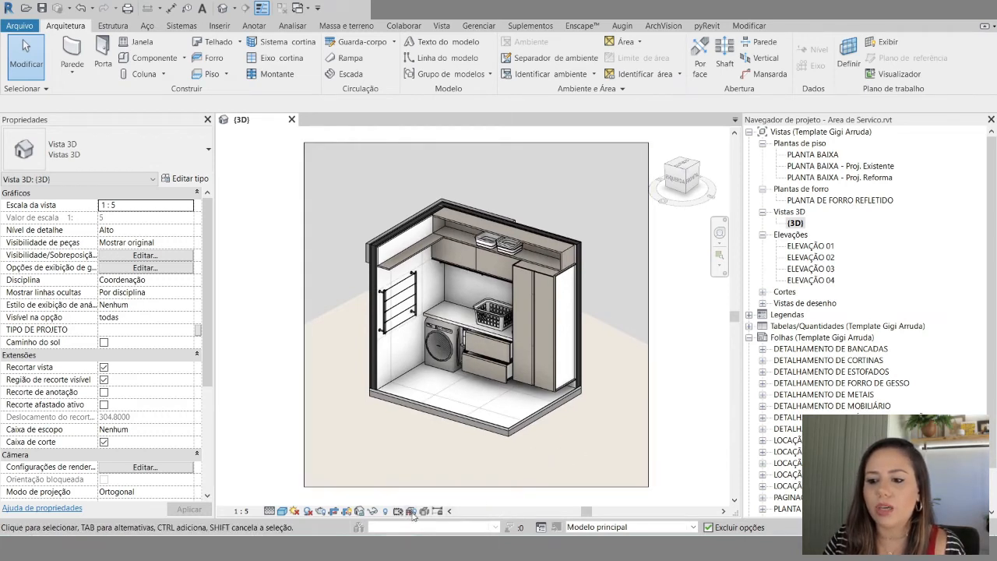
pyautogui.click(359, 510)
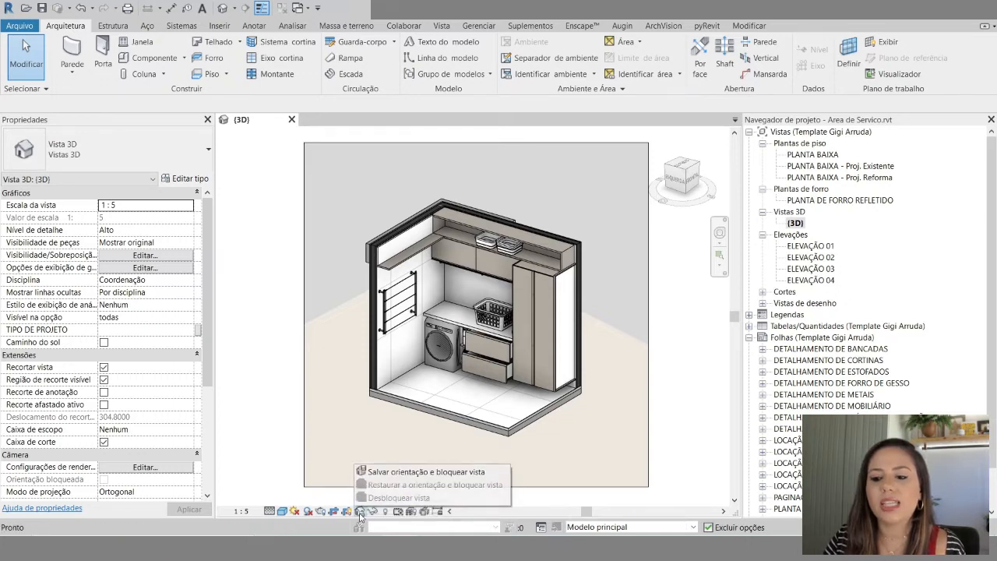
pyautogui.click(415, 472)
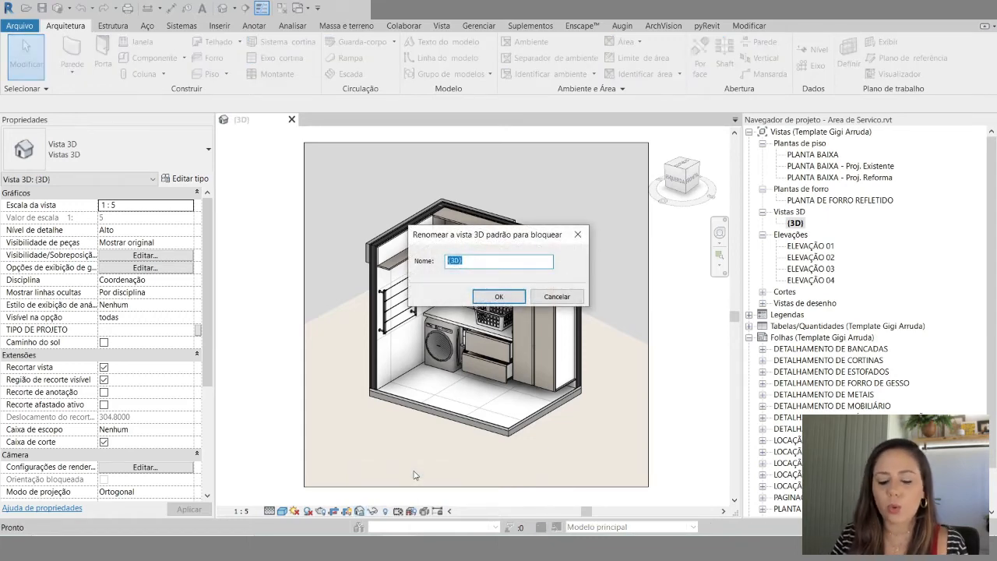
pyautogui.write('pERSPECTIVA')
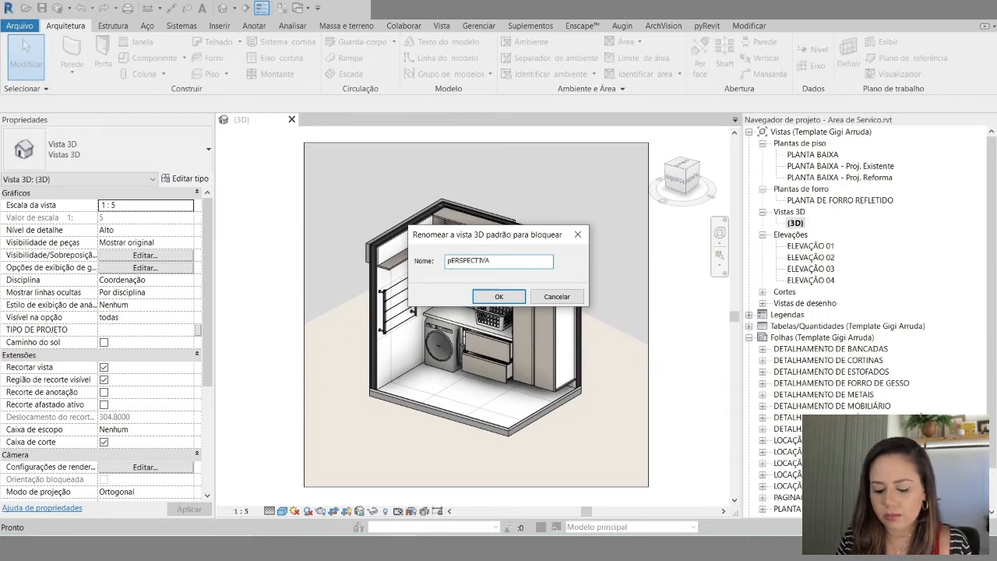
pyautogui.hotkey('ctrl', 'a')
pyautogui.write('P')
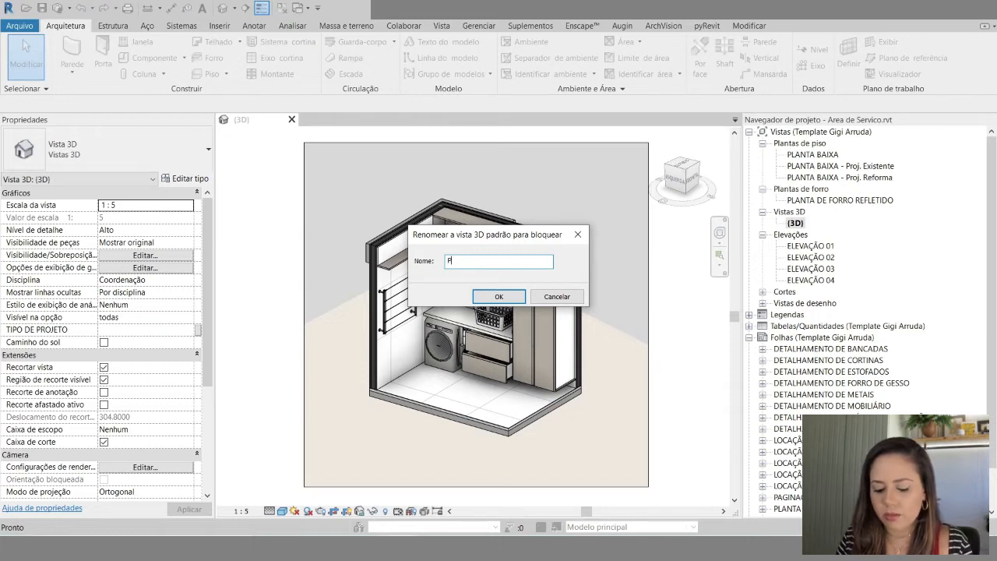
pyautogui.write('ERSPECTIVA GIF')
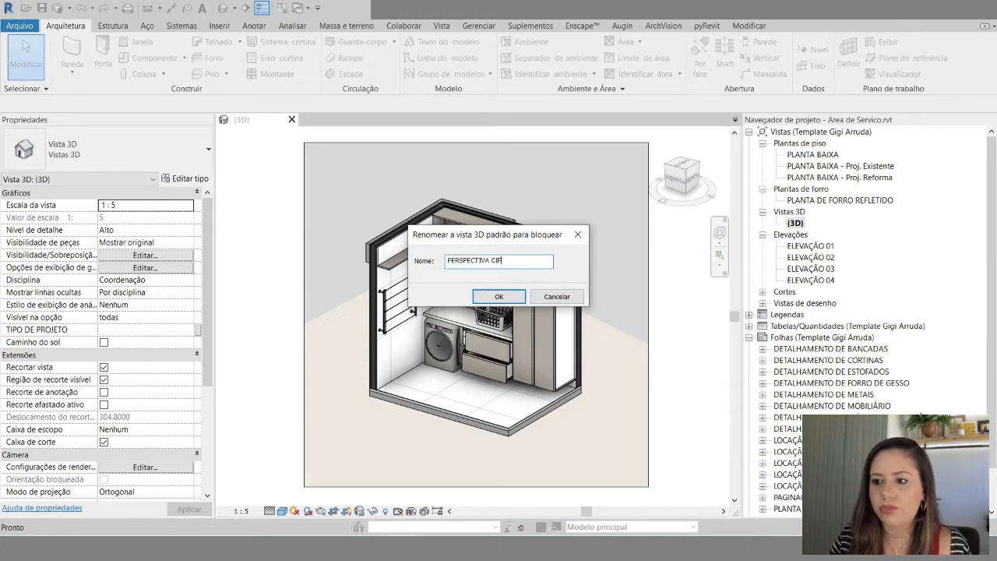
pyautogui.click(497, 301)
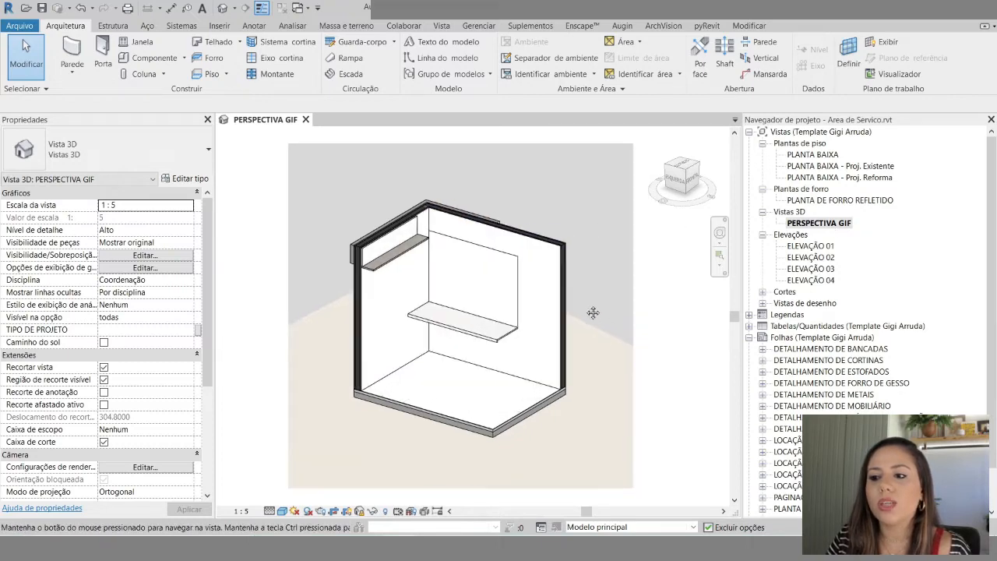
pyautogui.moveTo(604, 303); pyautogui.dragTo(614, 311, button='middle')
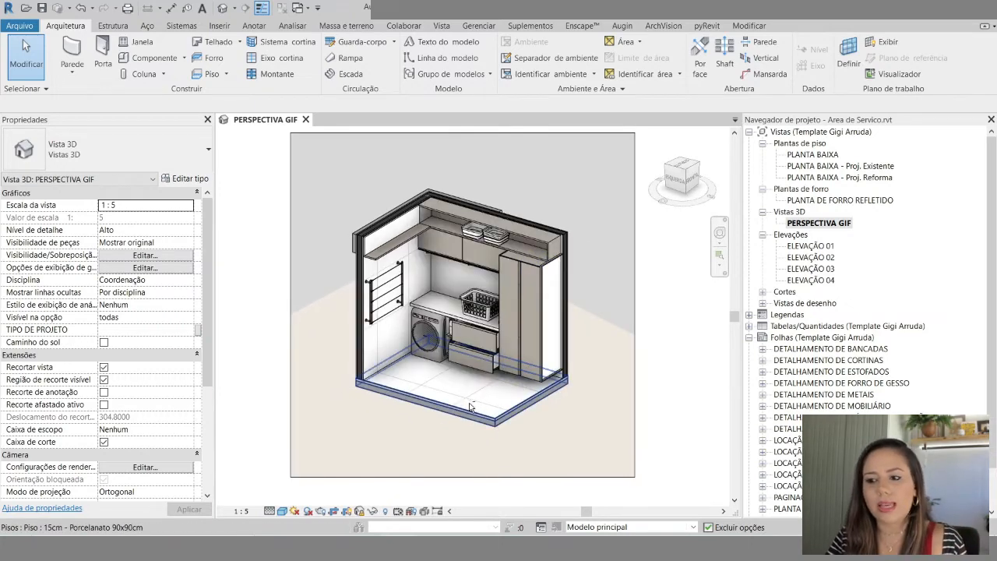
pyautogui.keyDown('shift'); pyautogui.moveTo(480, 399); pyautogui.dragTo(483, 398, button='middle'); pyautogui.keyUp('shift')
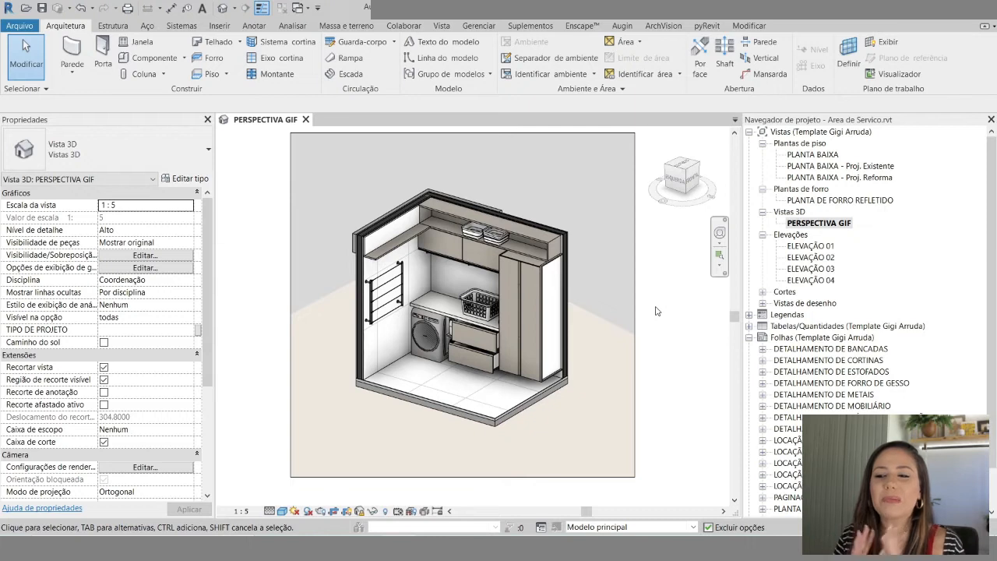
# - Start exporting the view as an image, with the output file Area de Servico in the ARQUIVOS CPLS\v05 folder
pyautogui.click(17, 27)
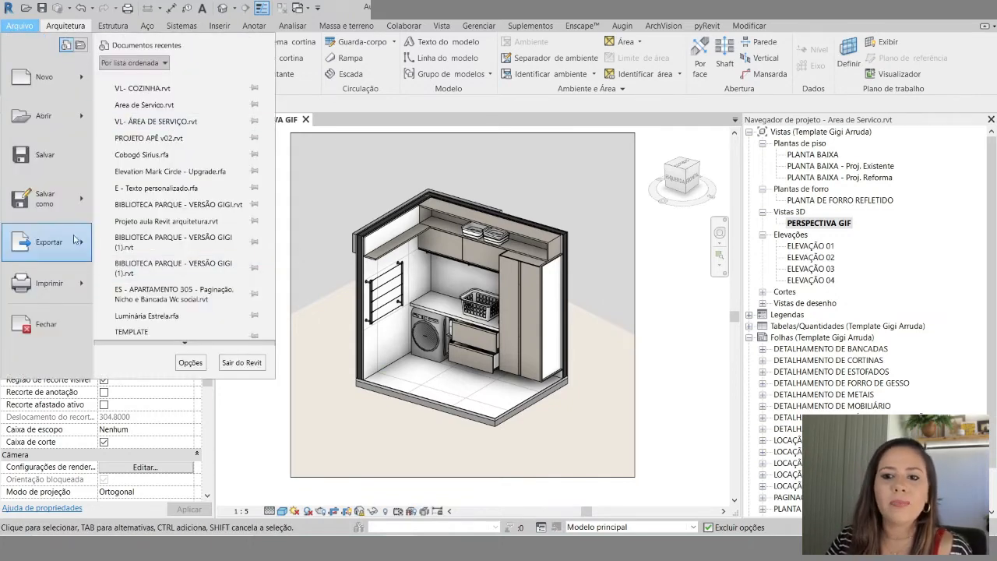
pyautogui.moveTo(81, 247)
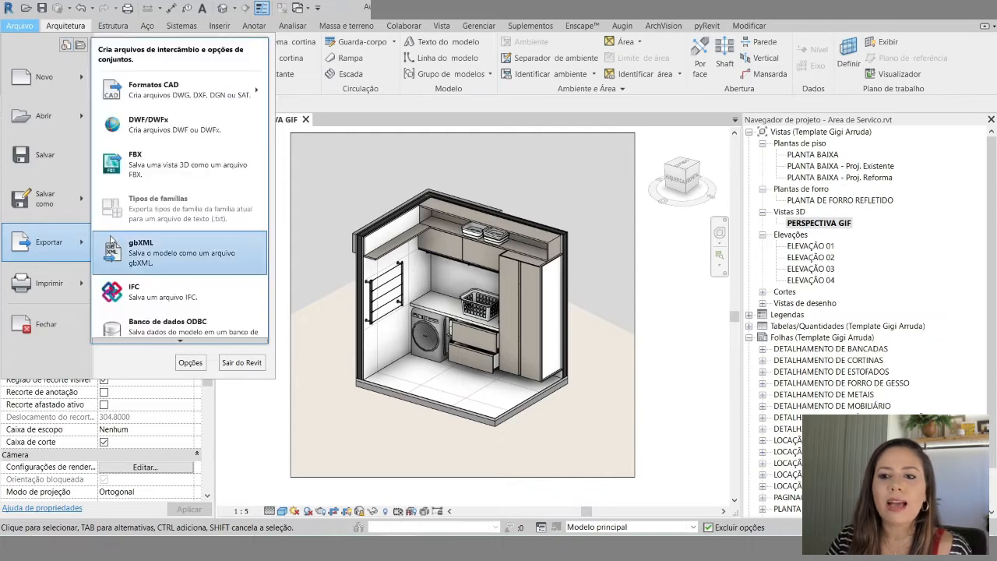
pyautogui.moveTo(186, 343)
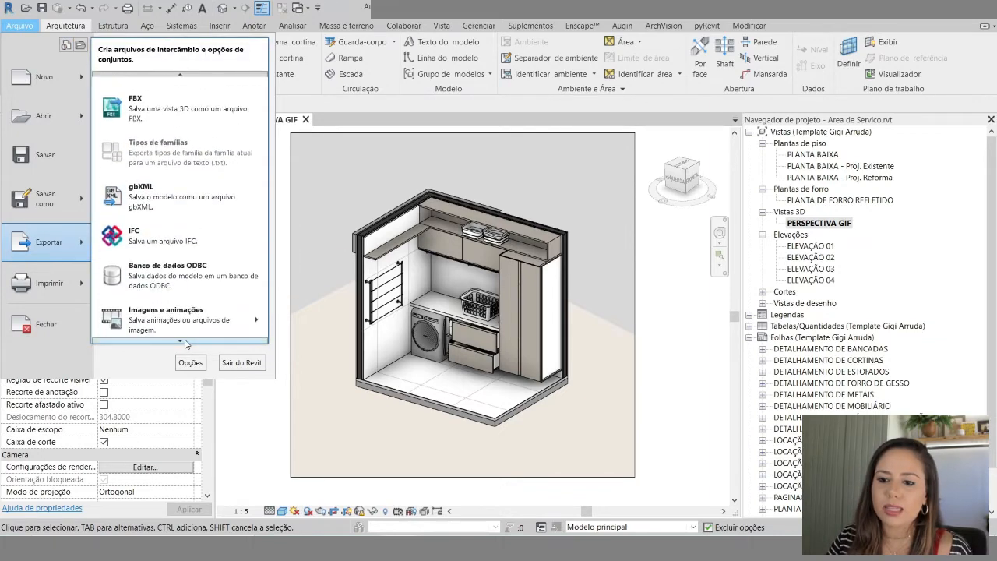
pyautogui.moveTo(163, 226)
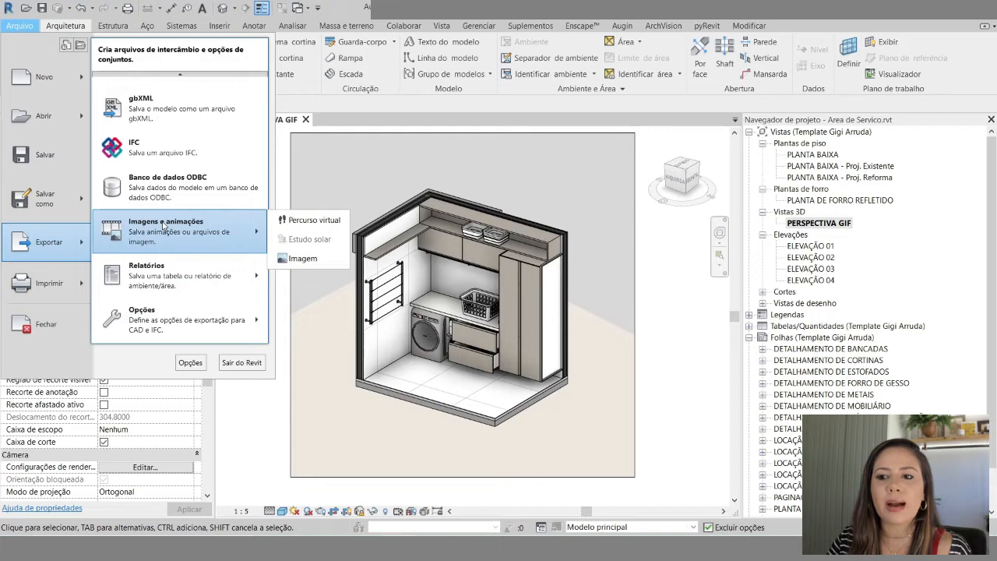
pyautogui.click(303, 259)
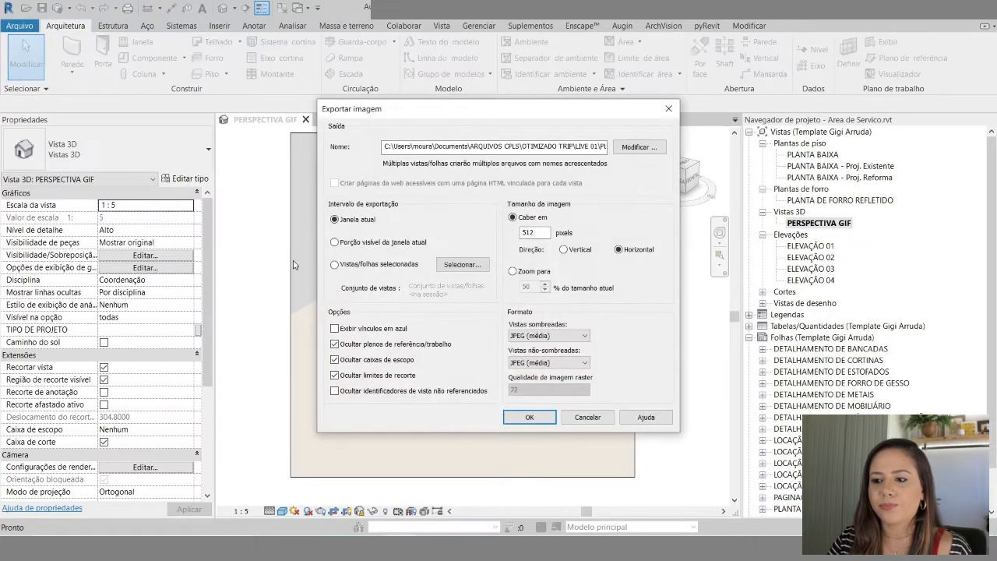
pyautogui.click(632, 148)
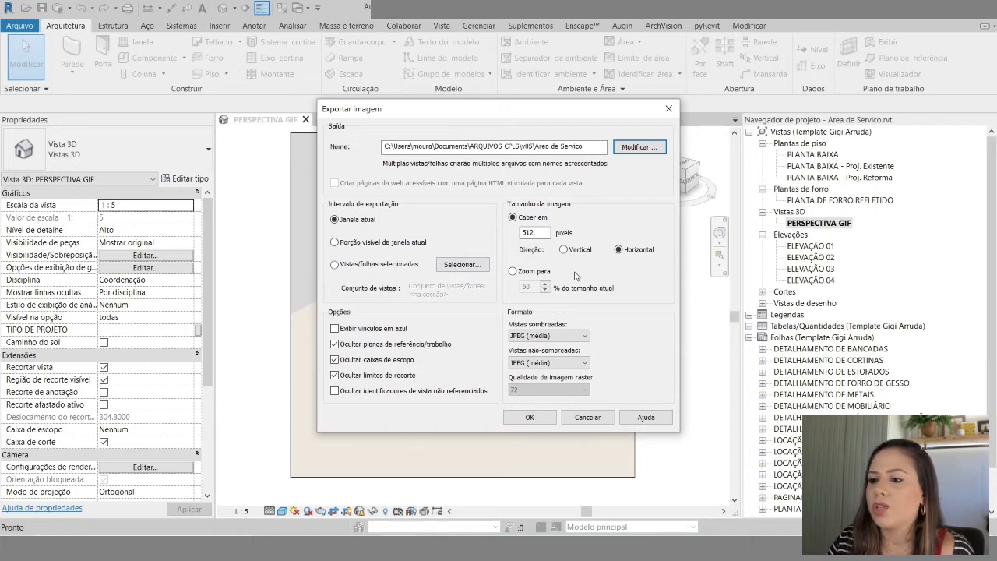
# - Export the image at 3000 pixels, using JPEG (sem perda) for both shaded and non-shaded views
pyautogui.doubleClick(524, 232)
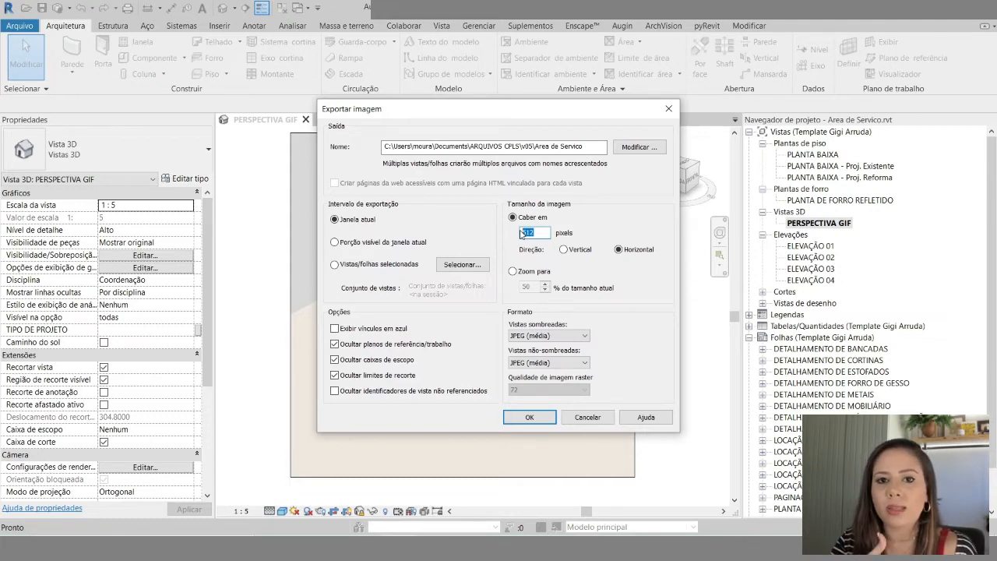
pyautogui.write('3000')
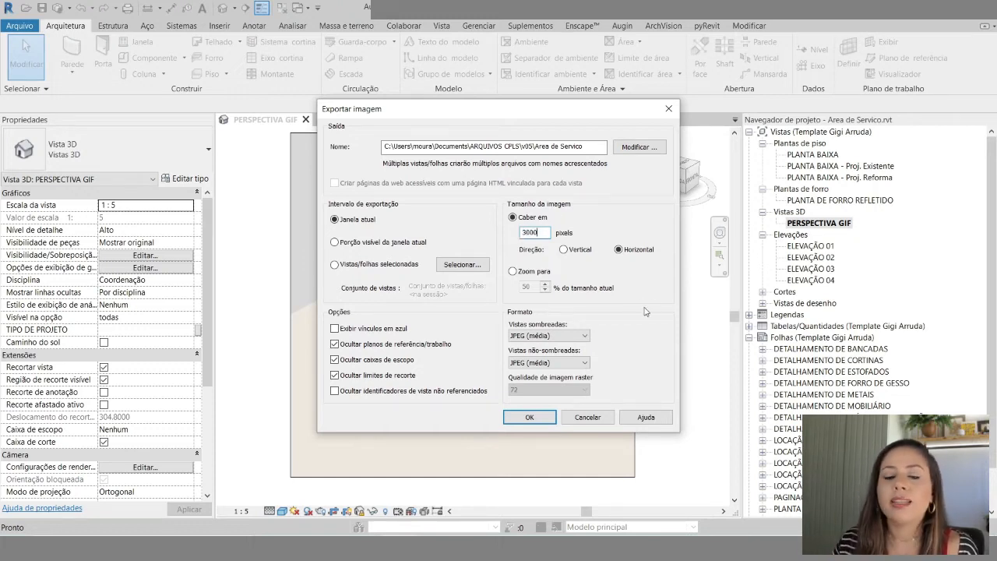
pyautogui.click(568, 340)
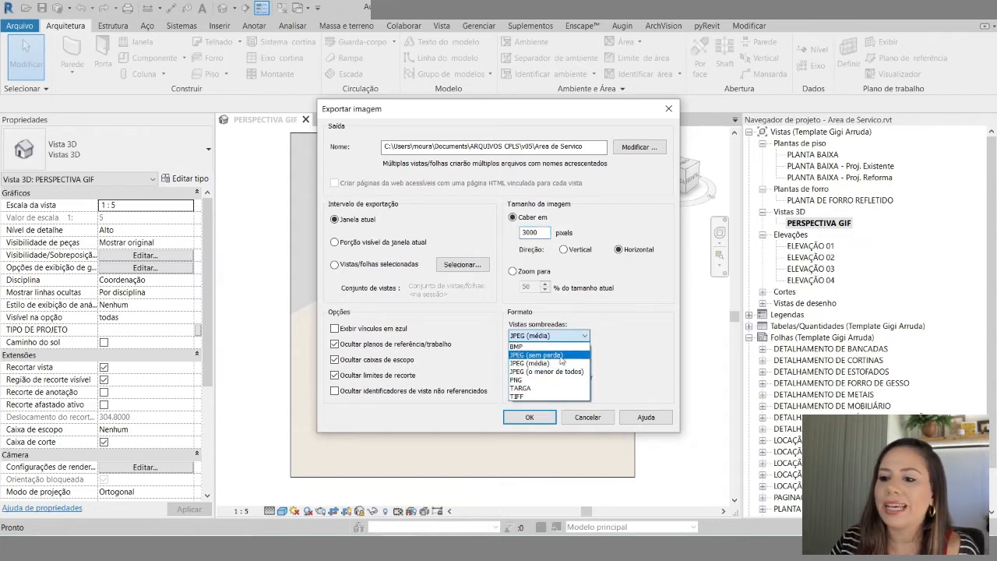
pyautogui.click(560, 355)
pyautogui.click(570, 363)
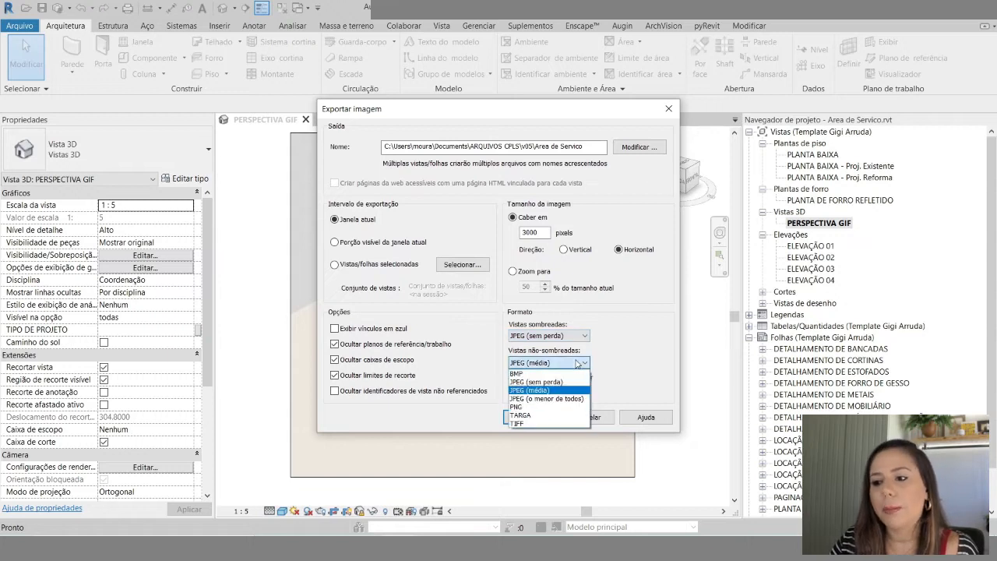
pyautogui.click(567, 381)
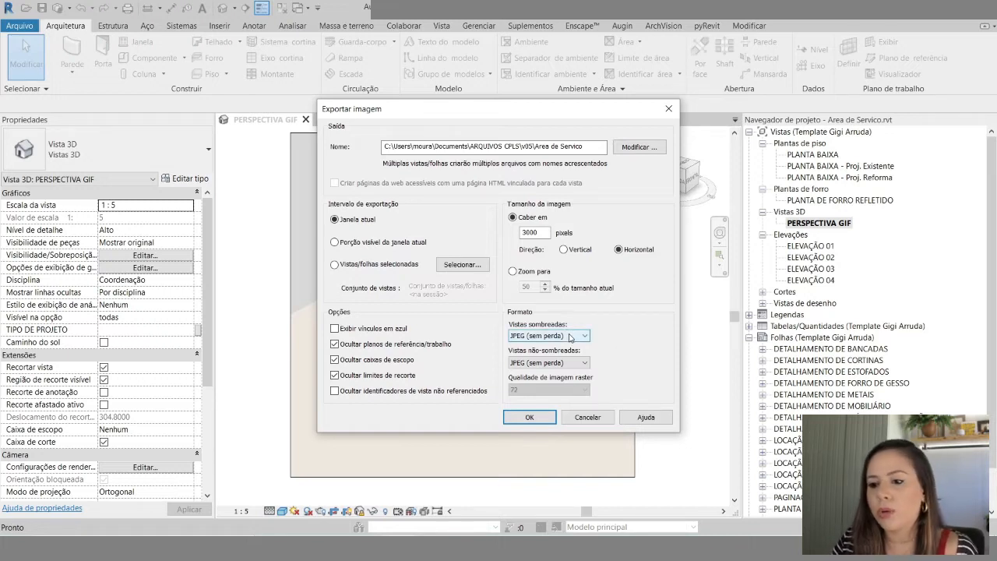
pyautogui.click(528, 418)
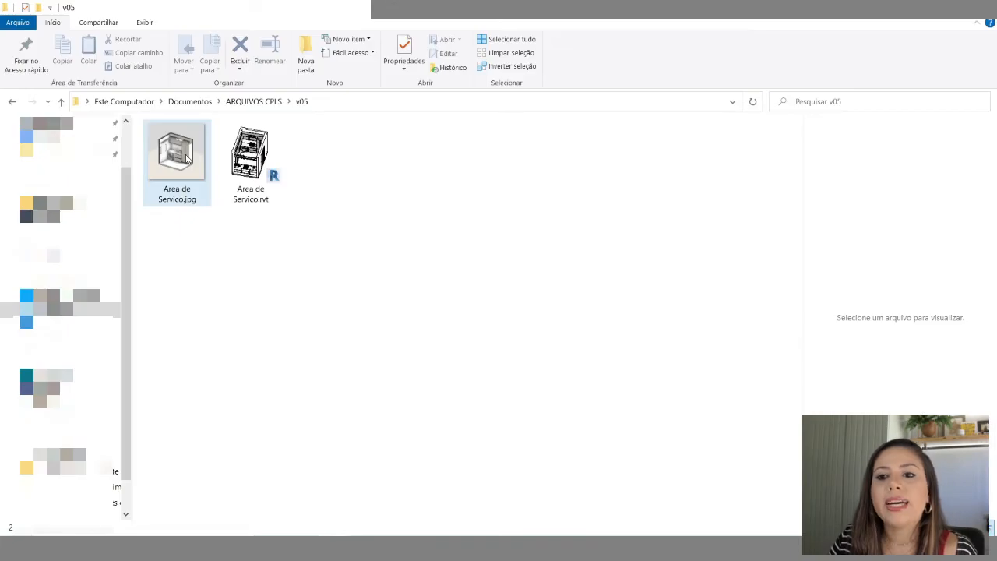
# - Open the exported Area de Servico.jpg in Photos and examine the drawers and washing machine up close
pyautogui.click(176, 159)
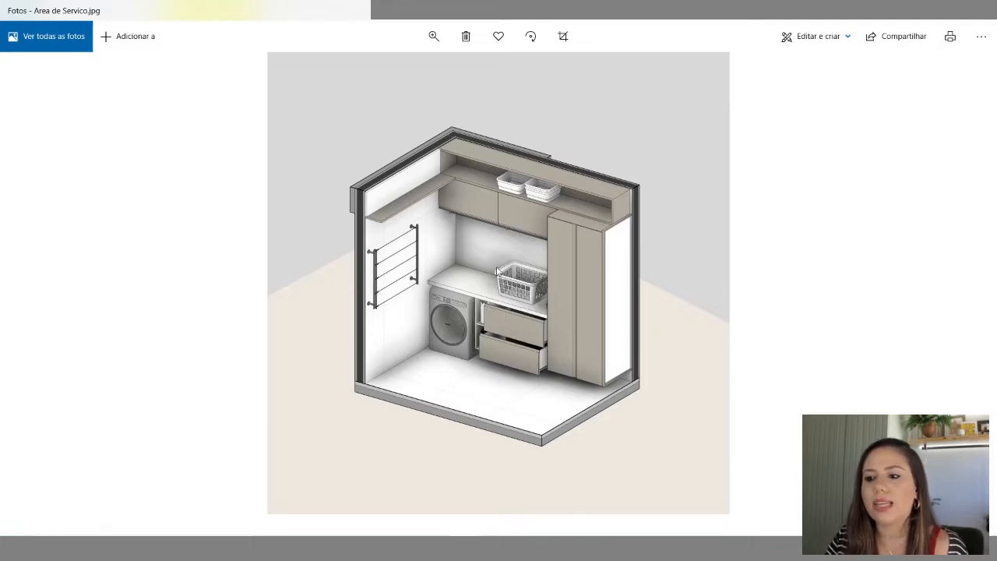
pyautogui.keyDown('ctrl'); pyautogui.scroll(5, 496, 271); pyautogui.keyUp('ctrl')
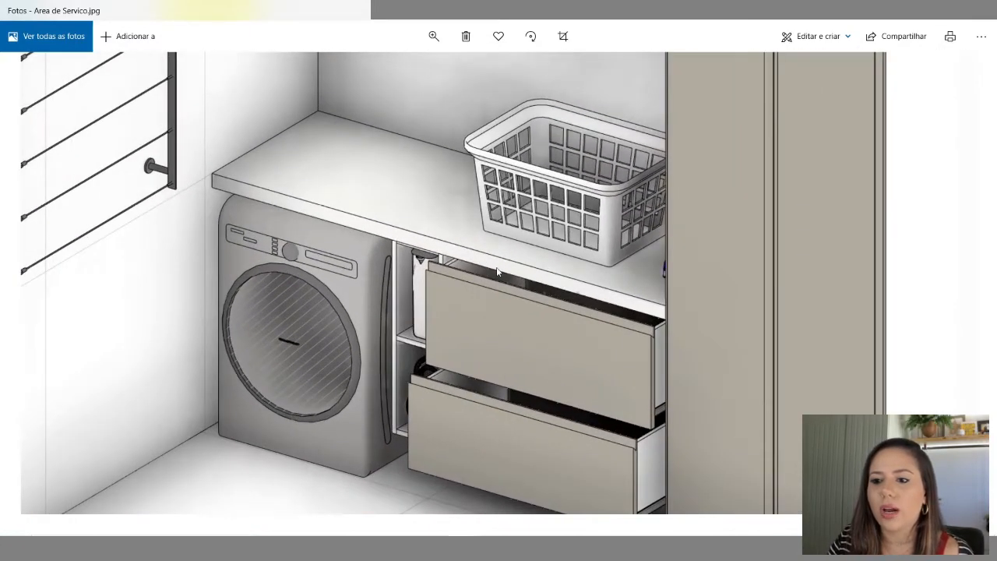
# - Examine the exported image up close around the open drawers, laundry basket and upper cabinets
pyautogui.keyDown('ctrl'); pyautogui.scroll(3, 497, 271); pyautogui.keyUp('ctrl')
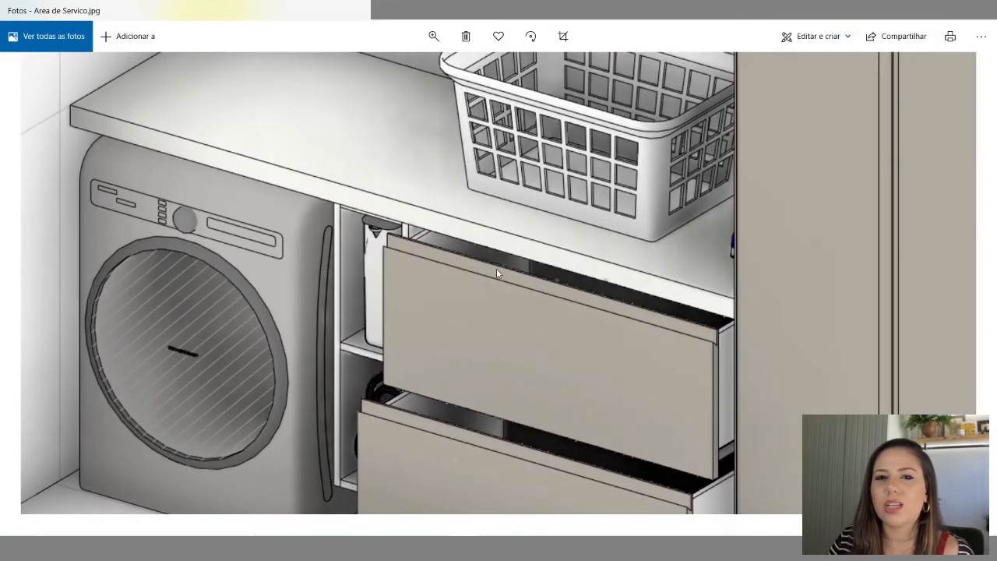
pyautogui.keyDown('ctrl'); pyautogui.scroll(-8, 496, 271); pyautogui.keyUp('ctrl')
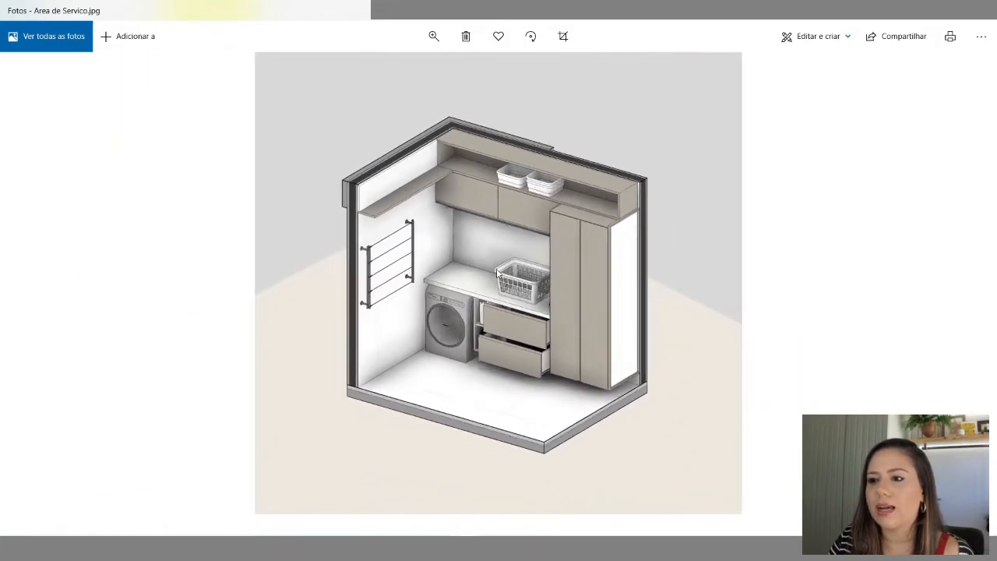
pyautogui.keyDown('ctrl'); pyautogui.scroll(8, 557, 186); pyautogui.keyUp('ctrl')
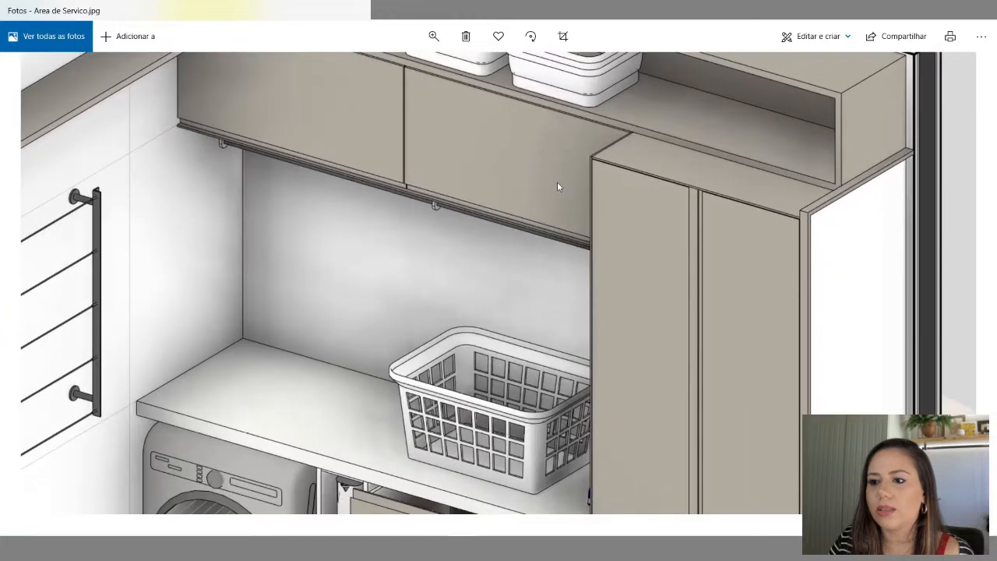
pyautogui.keyDown('ctrl'); pyautogui.scroll(-8, 557, 187); pyautogui.keyUp('ctrl')
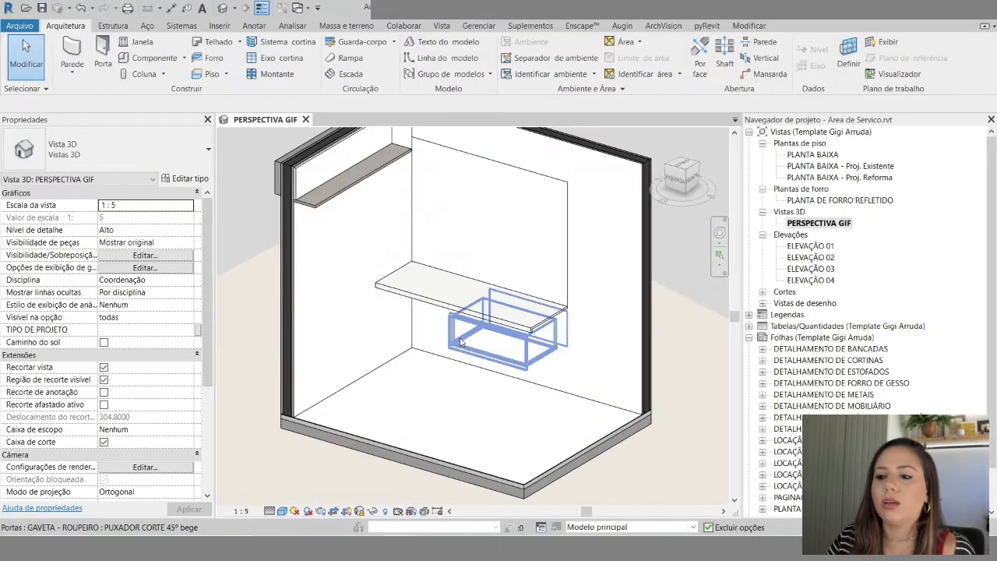
# - Back in Revit, set the upper drawer's open distance to 0.25
pyautogui.click(460, 343)
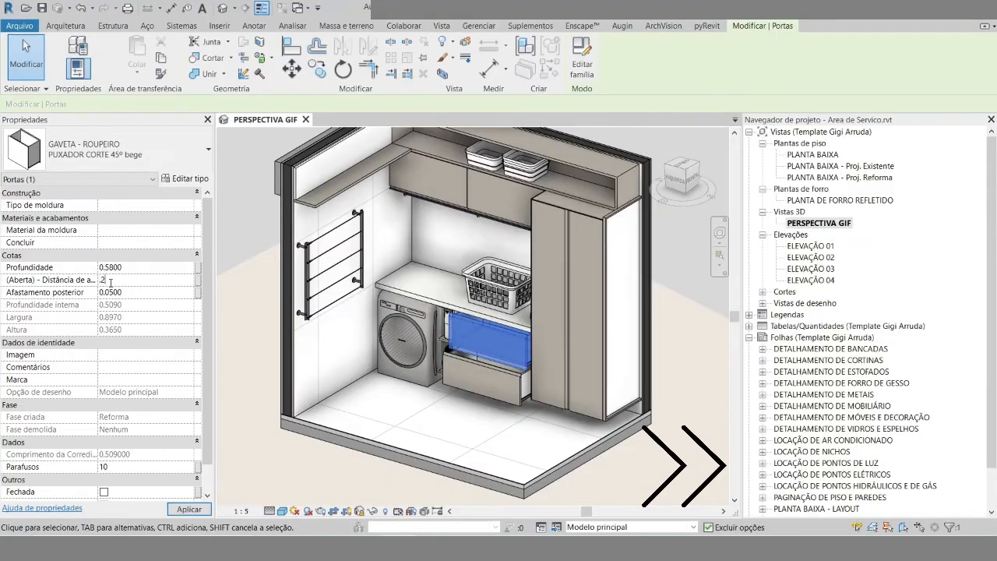
pyautogui.write('0.25')
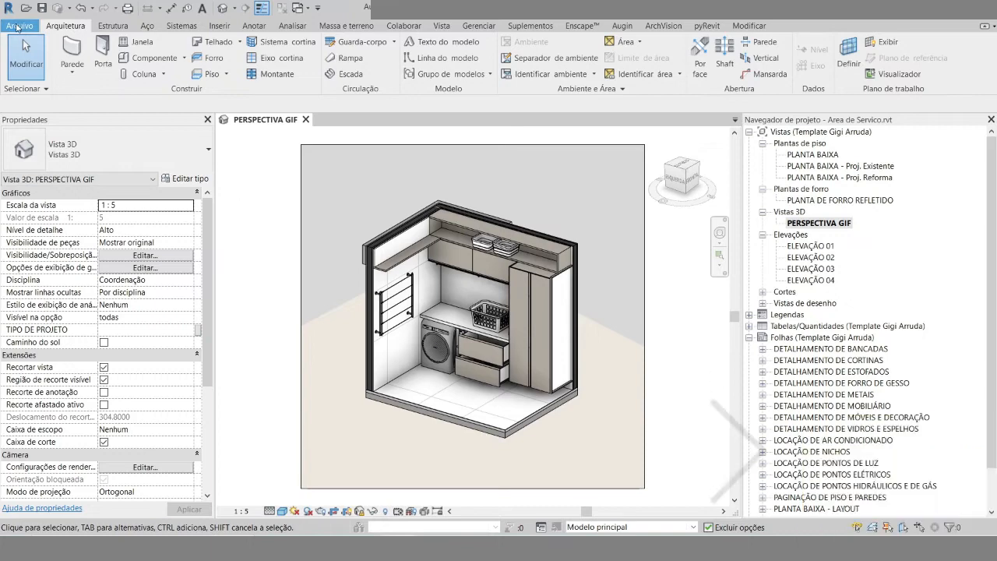
# - Export the current PERSPECTIVA GIF view as an image named Area de Servico1 at 3000 pixels in JPEG (sem perda)
pyautogui.click(19, 25)
pyautogui.moveTo(45, 240)
pyautogui.scroll(-3, 172, 303)
pyautogui.moveTo(233, 249)
pyautogui.click(179, 162)
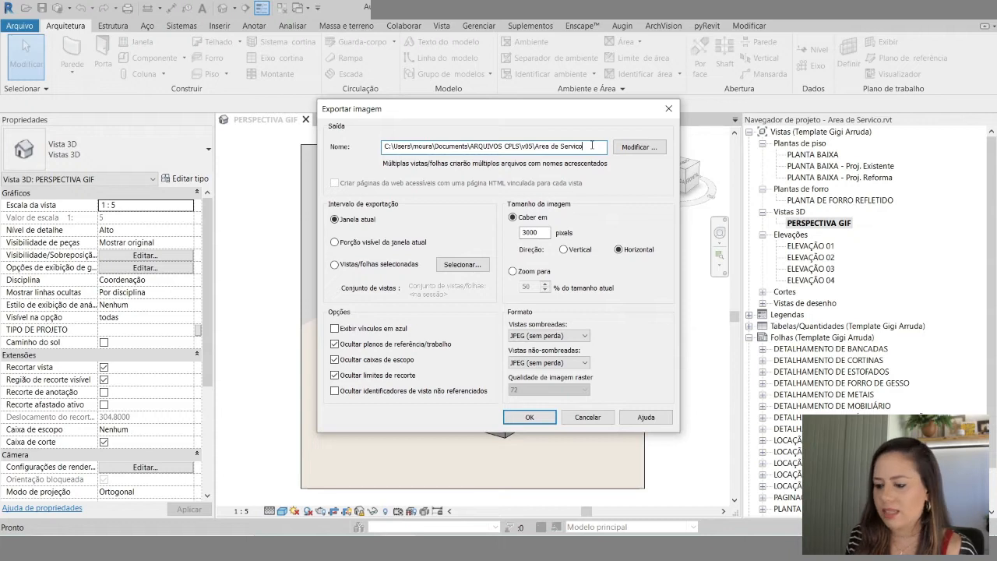
pyautogui.write('1')
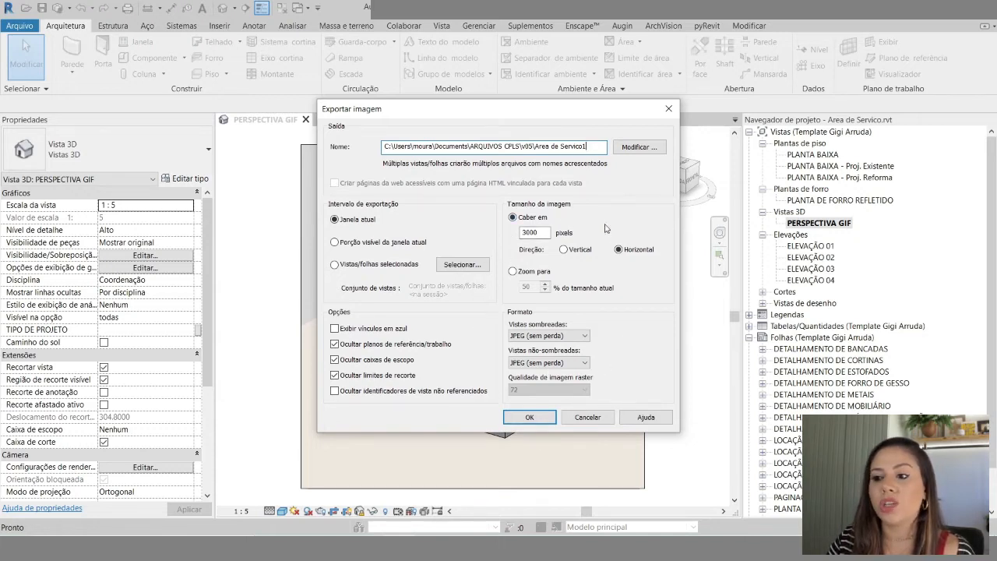
pyautogui.click(530, 418)
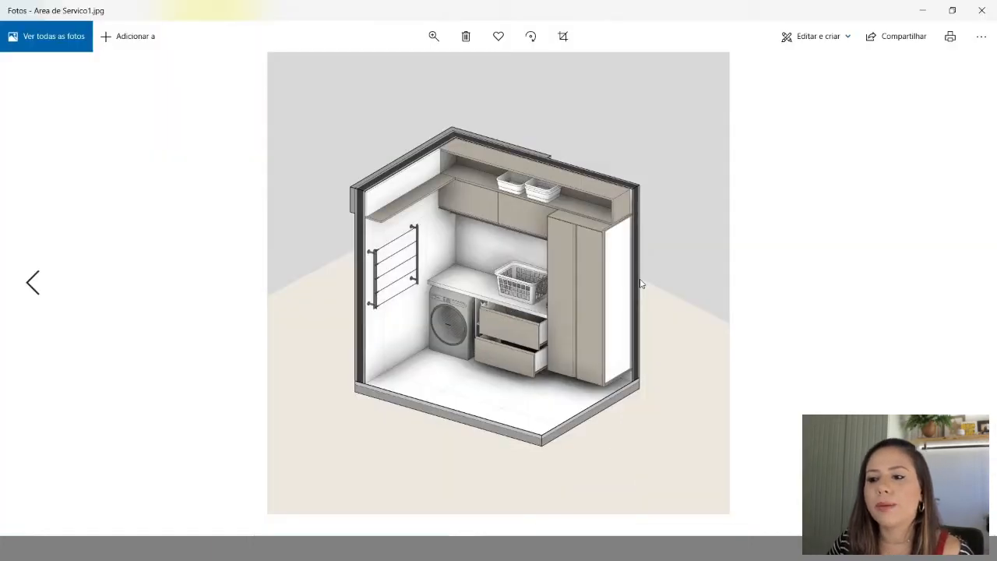
# - Compare Area de Servico.jpg and Area de Servico1.jpg in Photos by switching repeatedly between the two frames
pyautogui.press('Left')
pyautogui.press('Right')
pyautogui.press('Left')
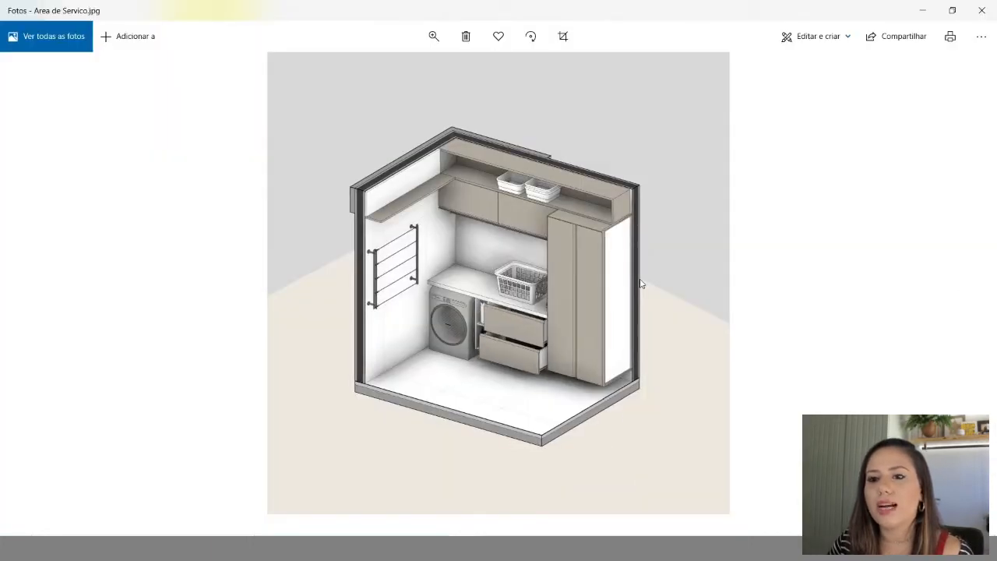
pyautogui.press('Right')
pyautogui.press('Left')
pyautogui.press('Right')
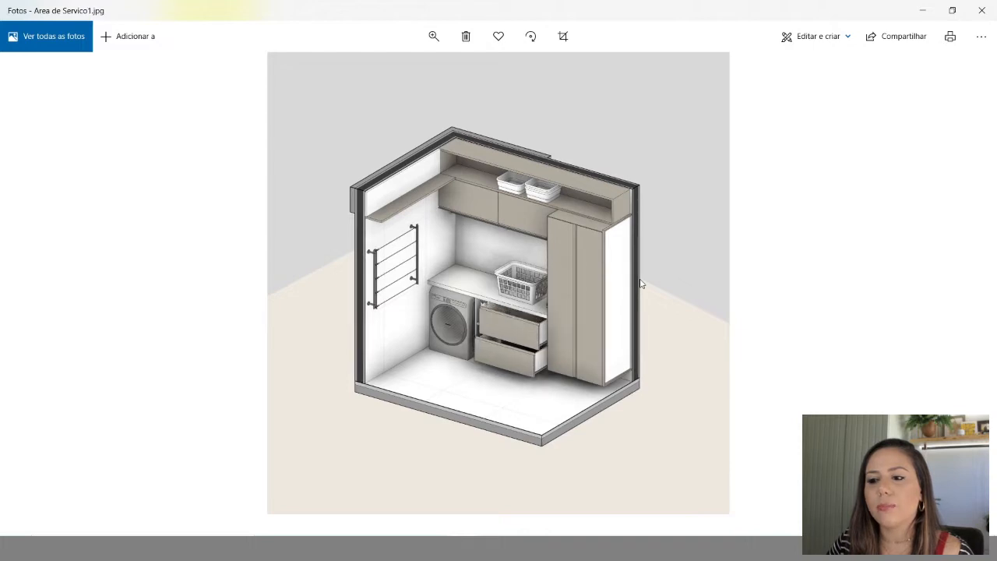
pyautogui.press('Left')
pyautogui.press('Right')
pyautogui.press('Left')
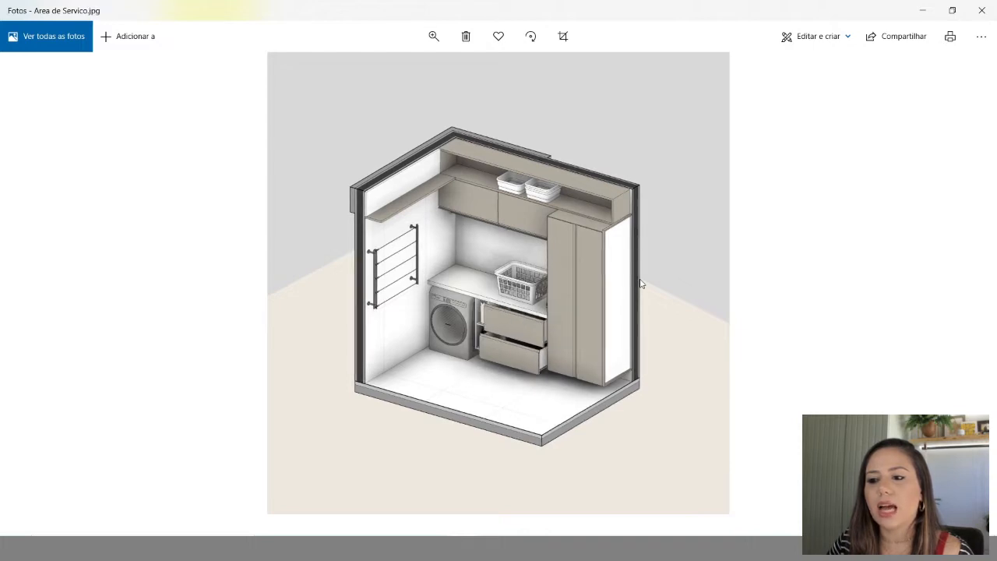
pyautogui.press('Right')
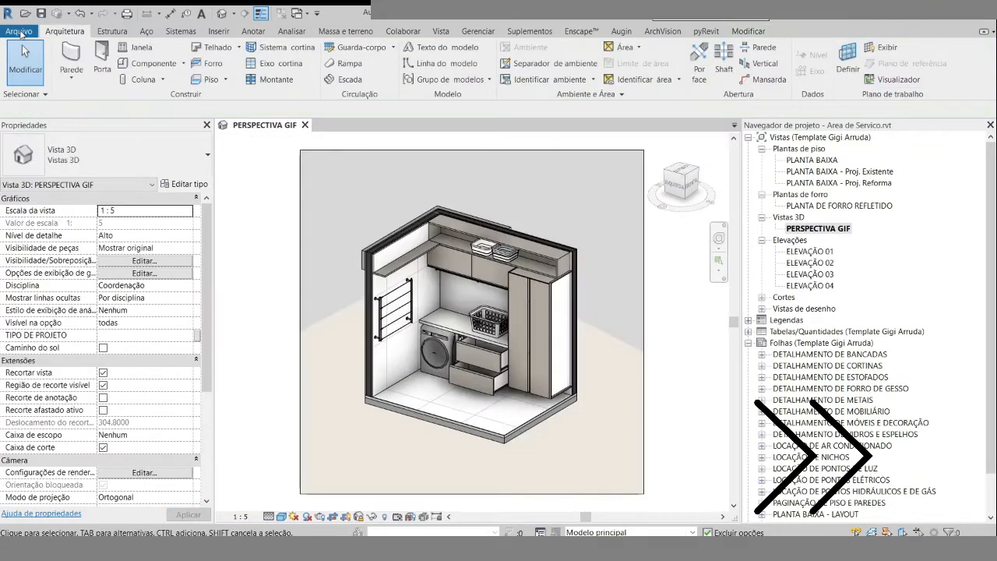
# - In Revit, export the PERSPECTIVA GIF view as an image for each of the next two drawer positions
pyautogui.click(21, 33)
pyautogui.moveTo(45, 246)
pyautogui.scroll(-5, 234, 253)
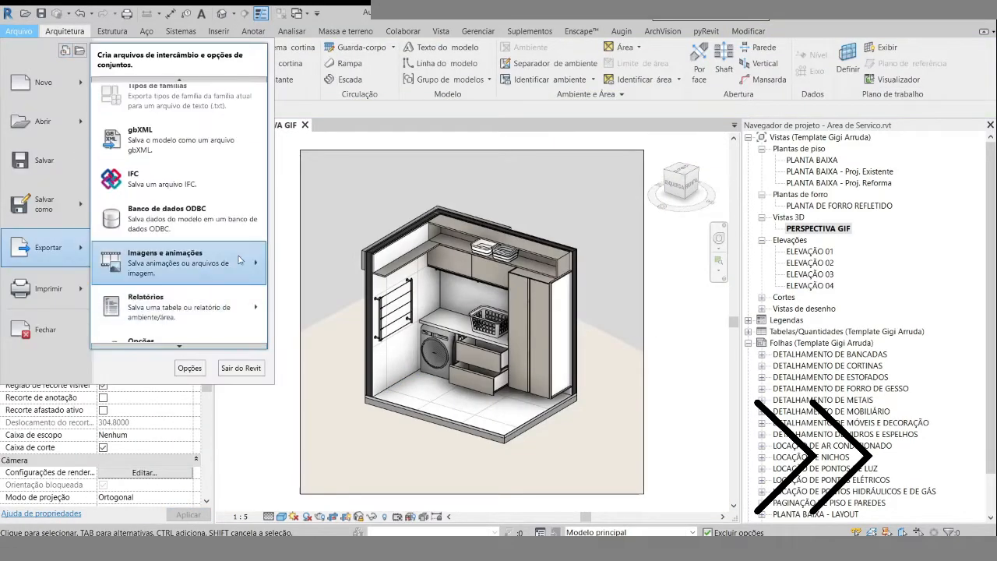
pyautogui.moveTo(240, 260)
pyautogui.click(311, 303)
pyautogui.click(528, 422)
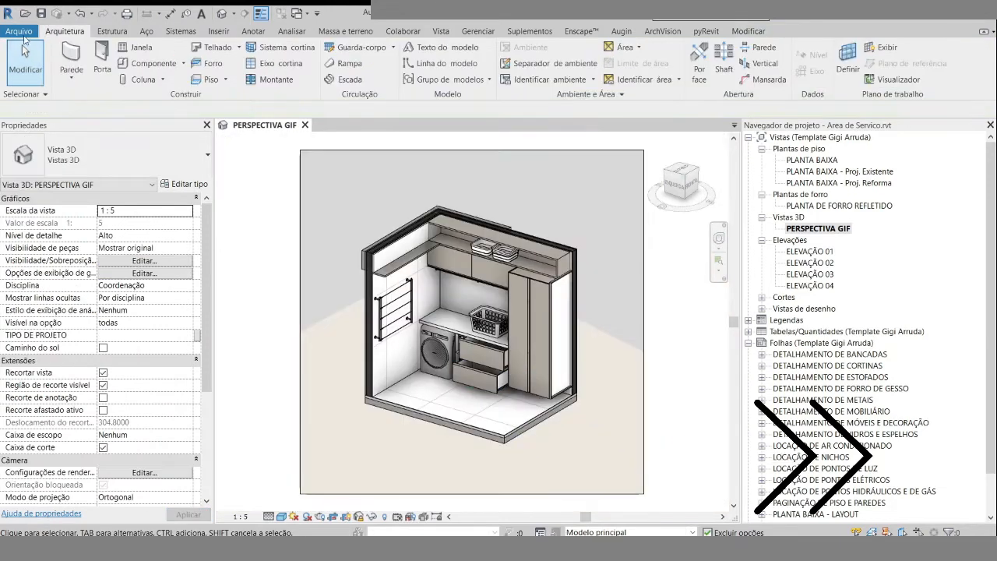
pyautogui.click(21, 33)
pyautogui.click(163, 323)
pyautogui.click(528, 423)
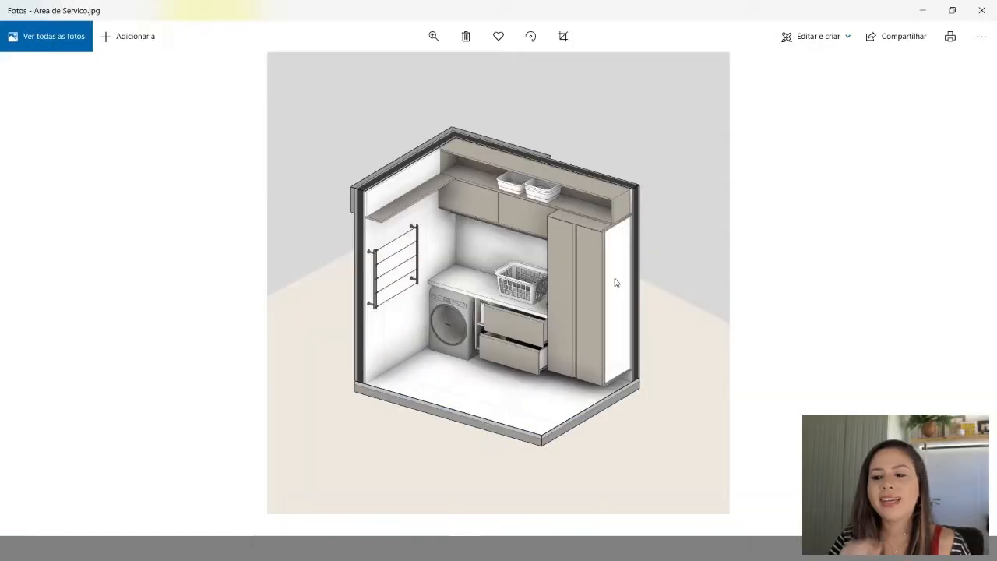
# - Play through the exported drawer frames one after another in Photos to review the animation sequence
pyautogui.press('Right')
pyautogui.press('Right')
pyautogui.press('Right')
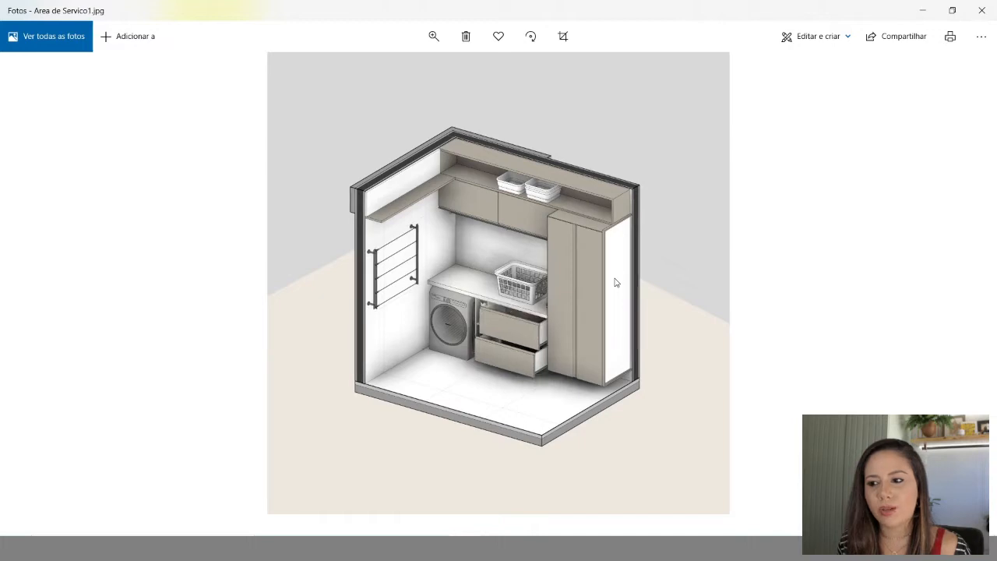
pyautogui.press('Right')
pyautogui.press('Right')
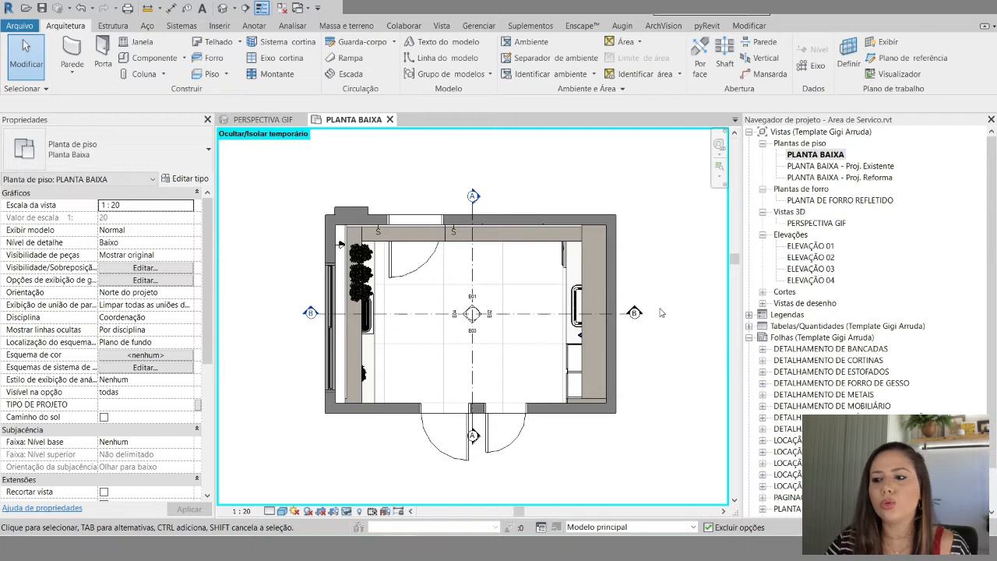
# - In Revit's PLANTA BAIXA, start rotating the wardrobe door beside the counter with Desunir enabled, placing the rotation centre at its hinge-side endpoint
pyautogui.scroll(5, 658, 319)
pyautogui.scroll(3, 417, 409)
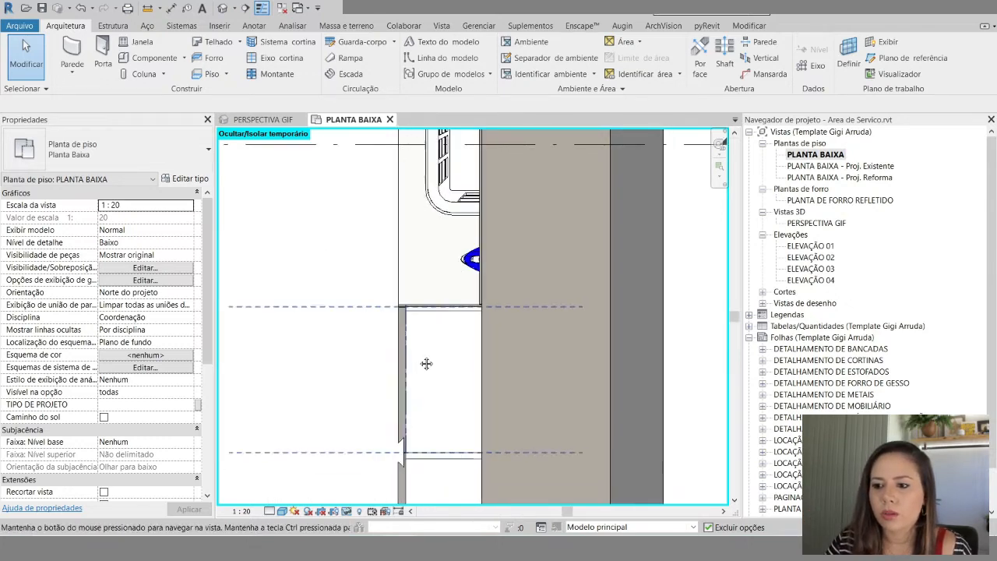
pyautogui.scroll(2, 425, 363)
pyautogui.click(419, 305)
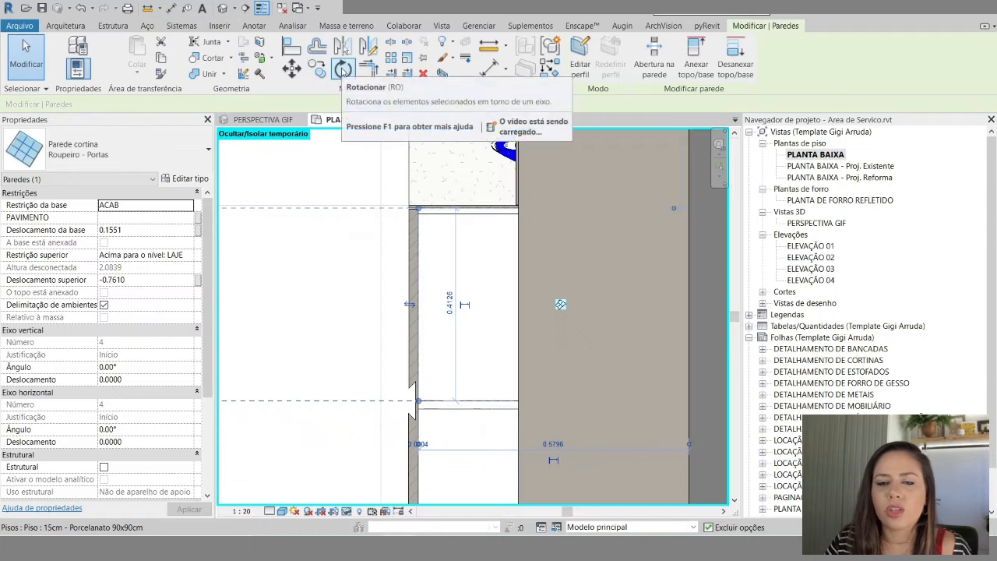
pyautogui.click(342, 70)
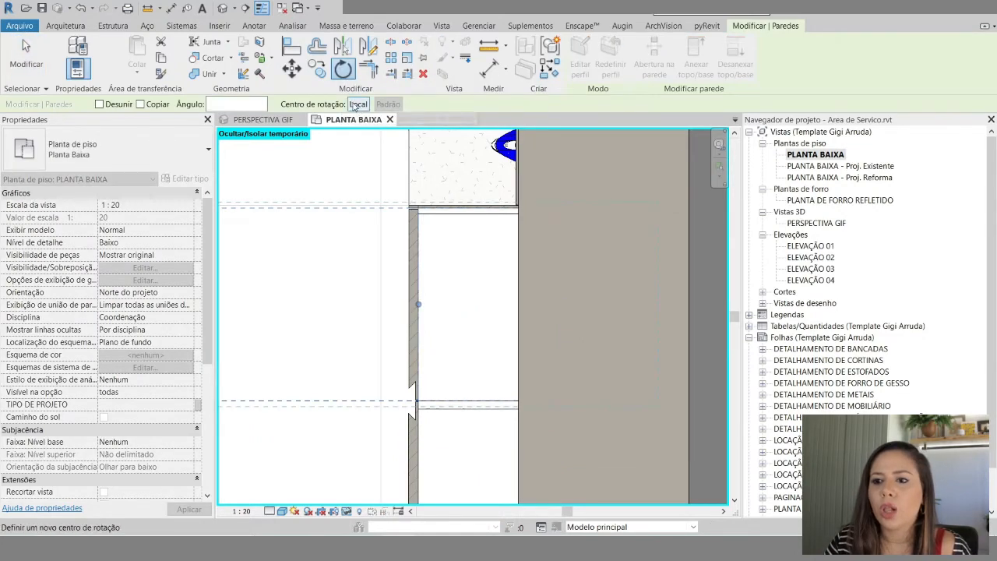
pyautogui.click(357, 104)
pyautogui.click(99, 103)
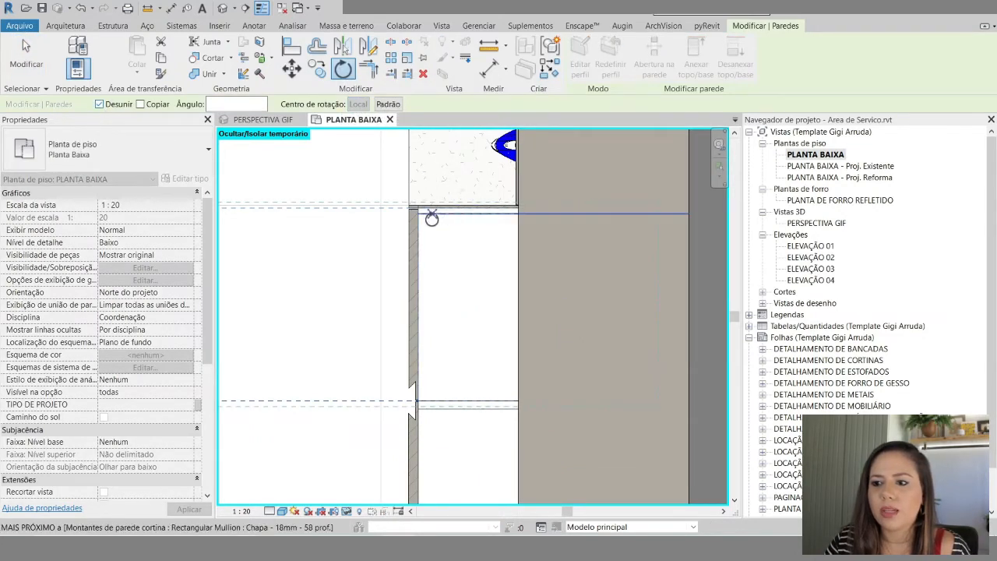
pyautogui.scroll(2, 432, 218)
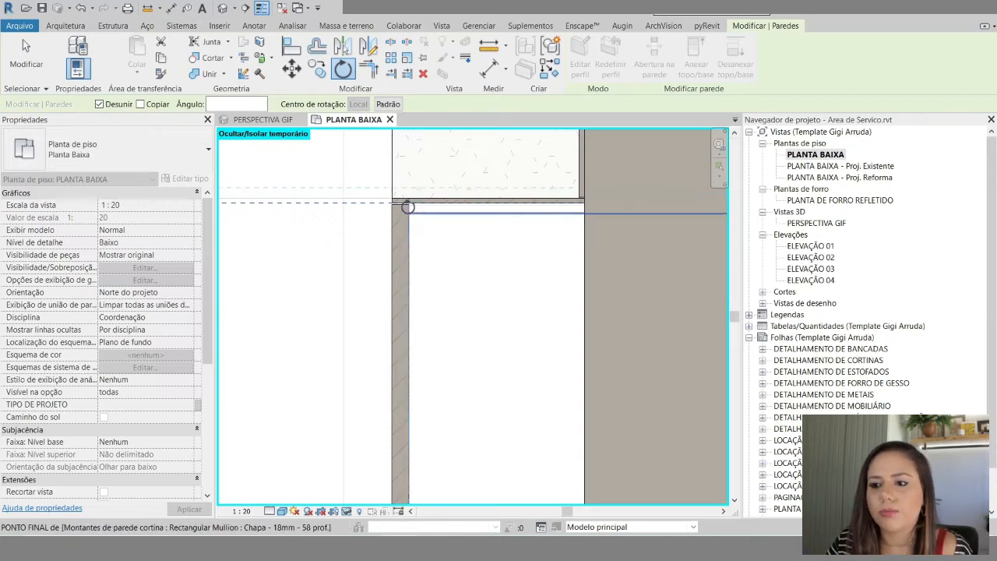
pyautogui.scroll(2, 409, 219)
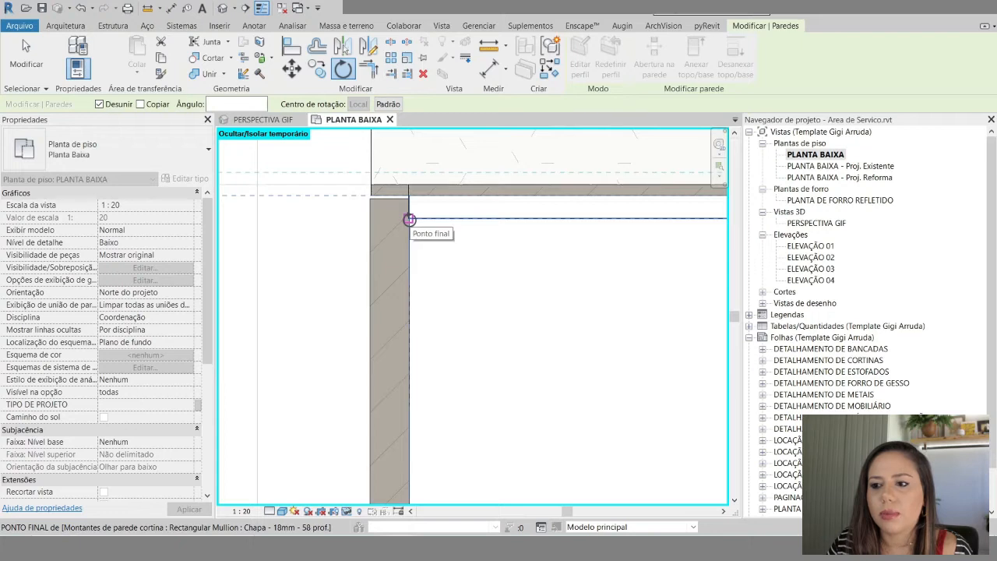
pyautogui.click(409, 220)
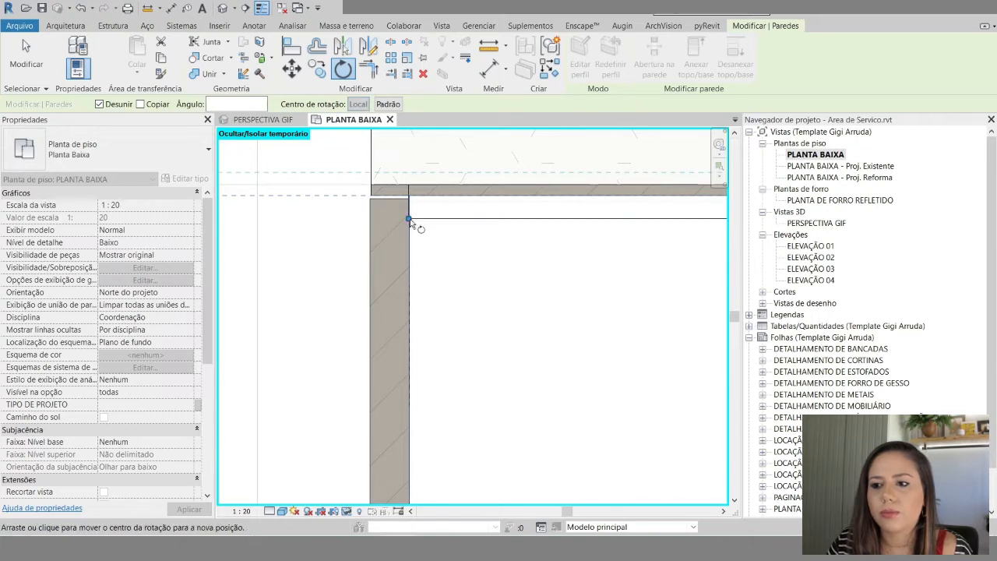
# - Rotate the wardrobe door outward by 25° from its closed position
pyautogui.scroll(-5, 409, 219)
pyautogui.scroll(2, 414, 344)
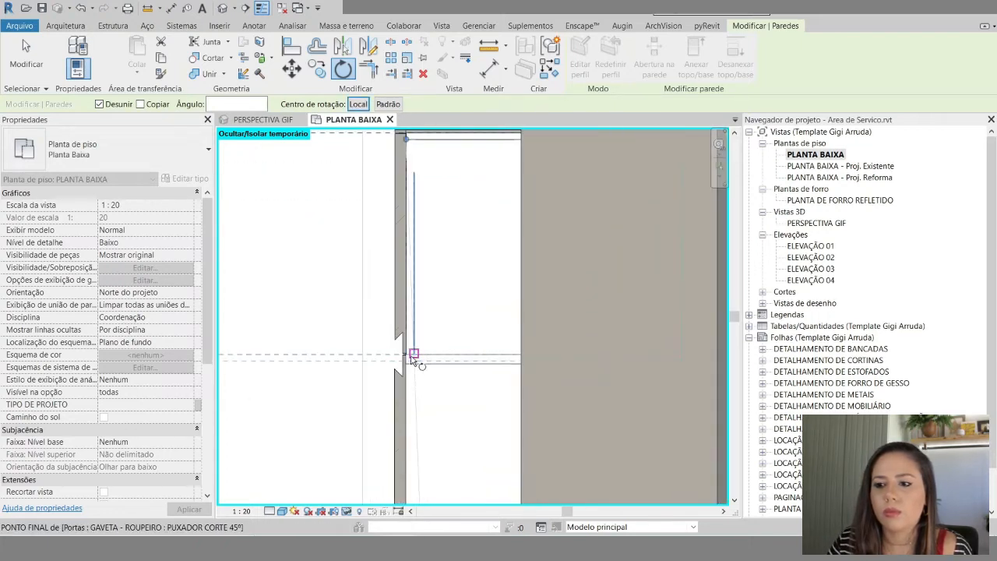
pyautogui.click(407, 356)
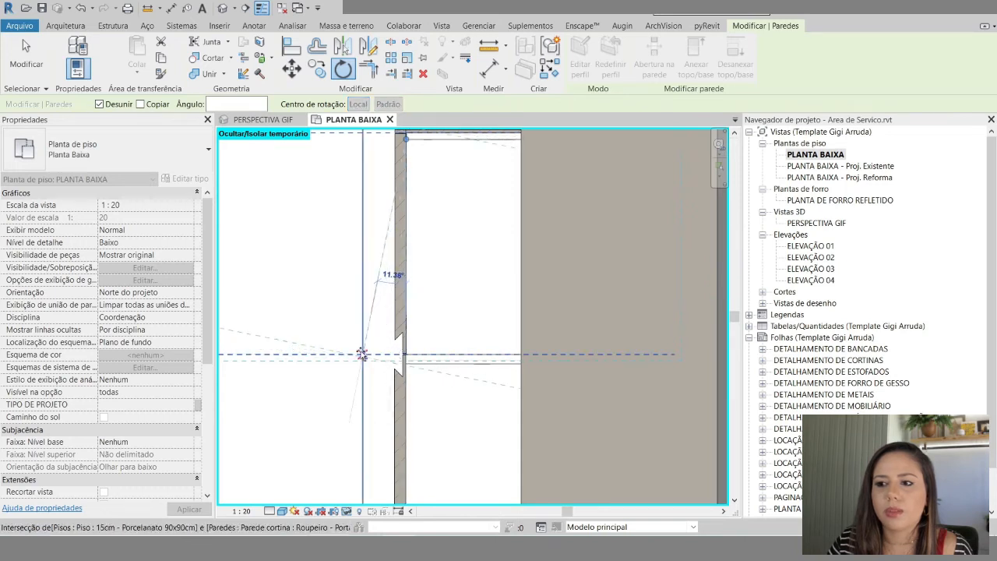
pyautogui.click(315, 338)
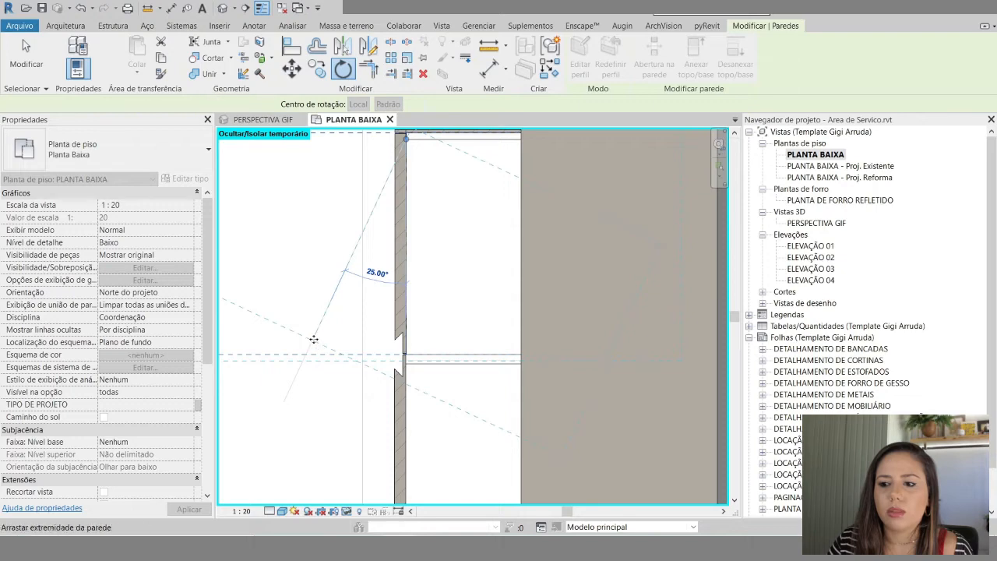
pyautogui.scroll(-3, 412, 368)
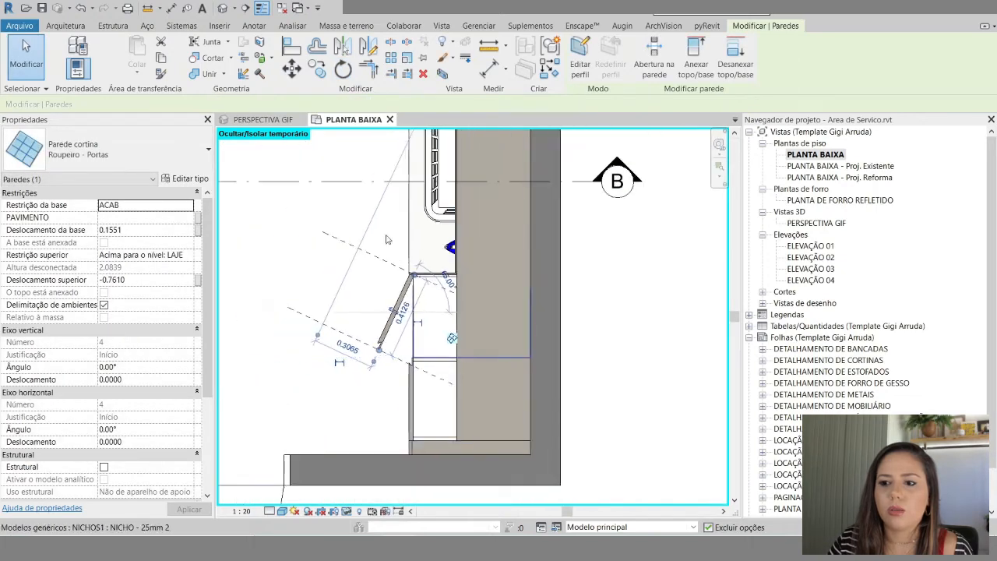
# - Return to the PERSPECTIVA GIF view and export it as an image with the wardrobe door partly open
pyautogui.click(269, 120)
pyautogui.click(632, 356)
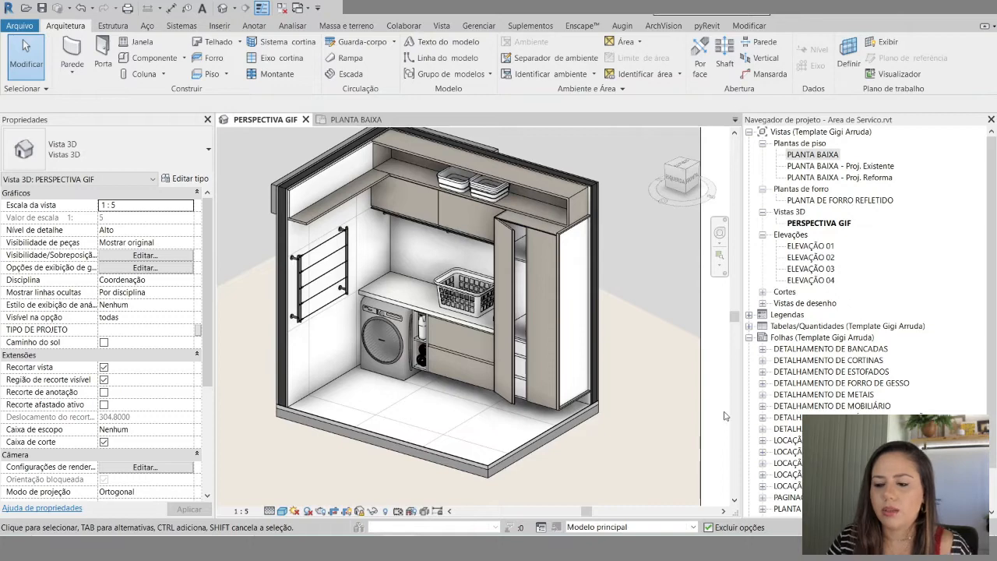
pyautogui.scroll(-2, 725, 393)
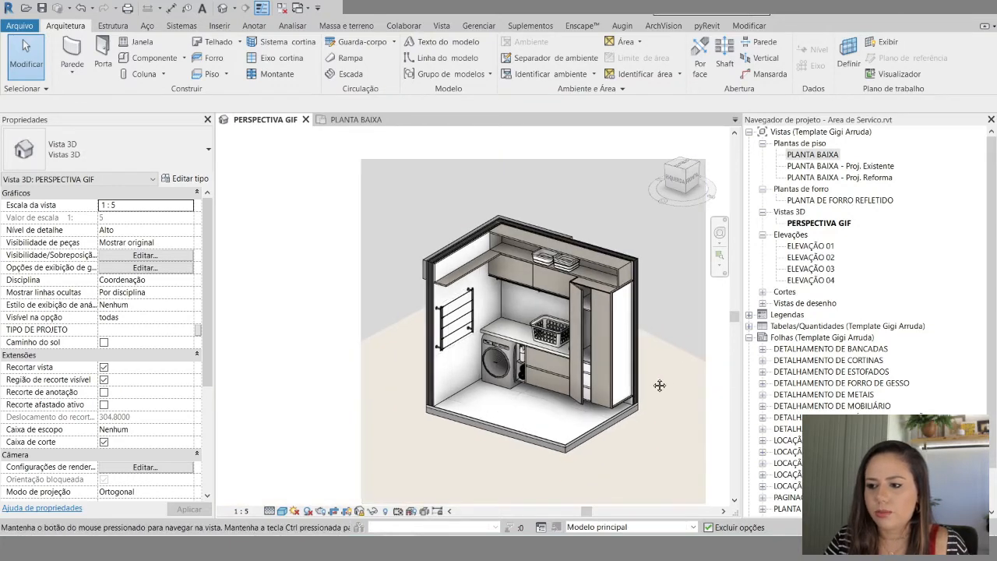
pyautogui.moveTo(659, 383); pyautogui.dragTo(587, 378, button='middle')
pyautogui.click(19, 25)
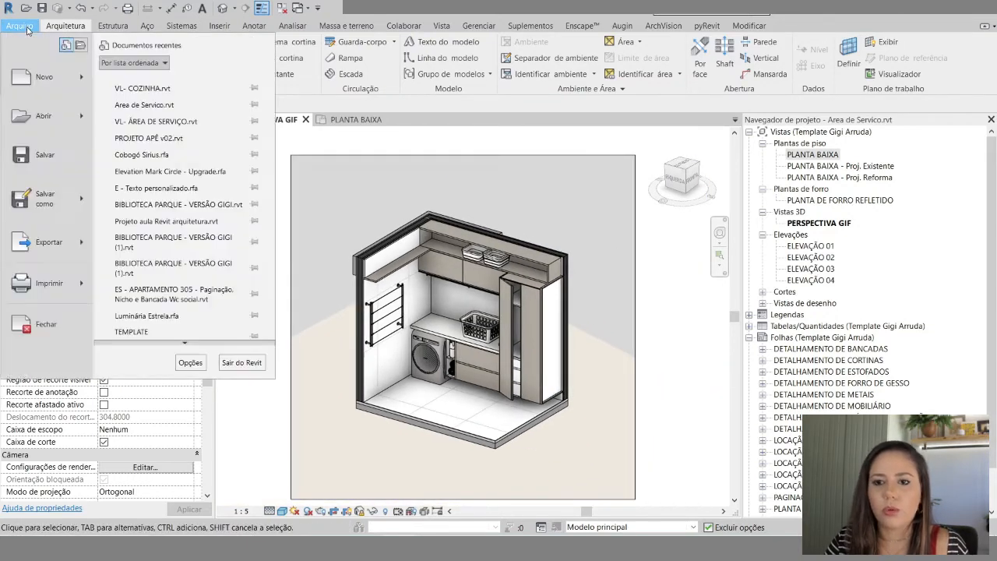
pyautogui.moveTo(86, 251)
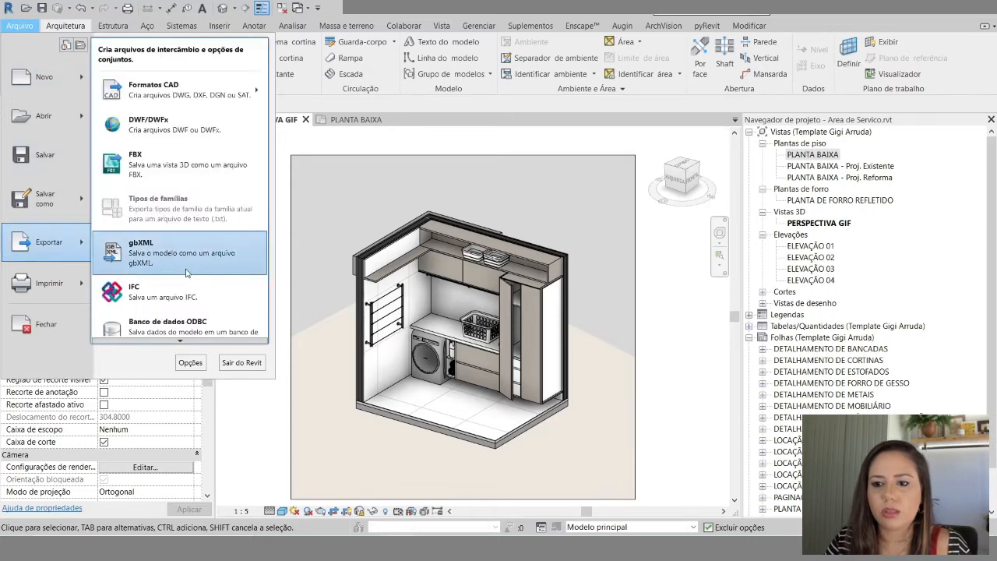
pyautogui.scroll(-4, 185, 317)
pyautogui.moveTo(250, 226)
pyautogui.click(303, 253)
pyautogui.click(593, 149)
pyautogui.click(537, 416)
# - In the PLANTA BAIXA view, rotate the partly open wardrobe door further outward about its hinge-side endpoint, with Desunir enabled
pyautogui.click(353, 120)
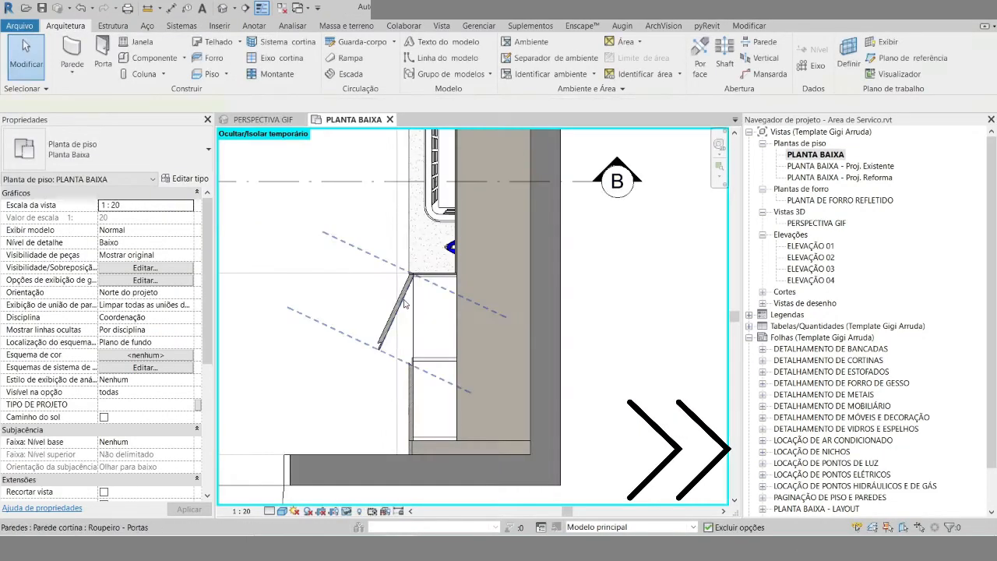
pyautogui.scroll(3, 397, 316)
pyautogui.click(396, 304)
pyautogui.click(344, 77)
pyautogui.click(358, 104)
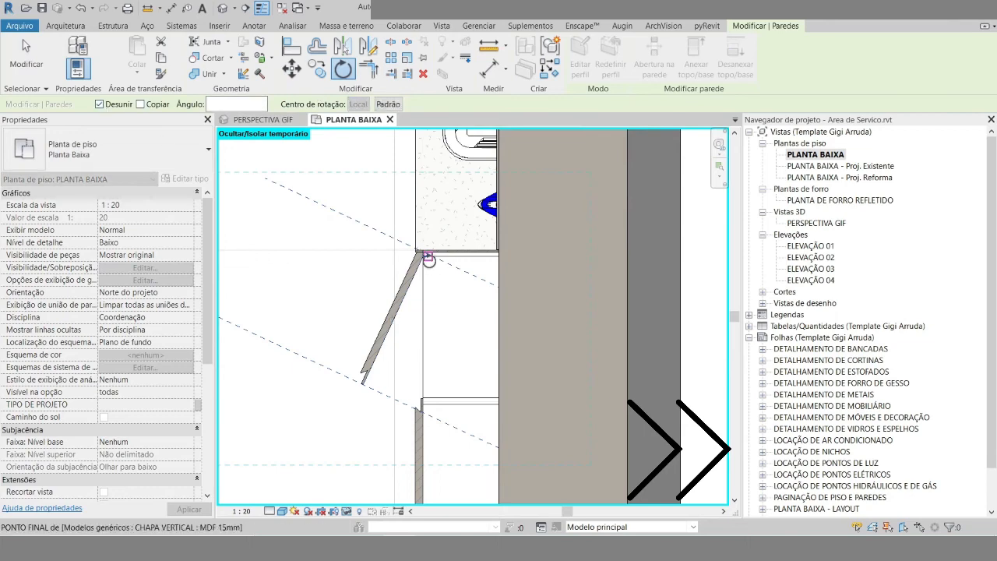
pyautogui.scroll(2, 439, 263)
pyautogui.click(416, 247)
pyautogui.click(332, 421)
pyautogui.write('3')
pyautogui.press('Return')
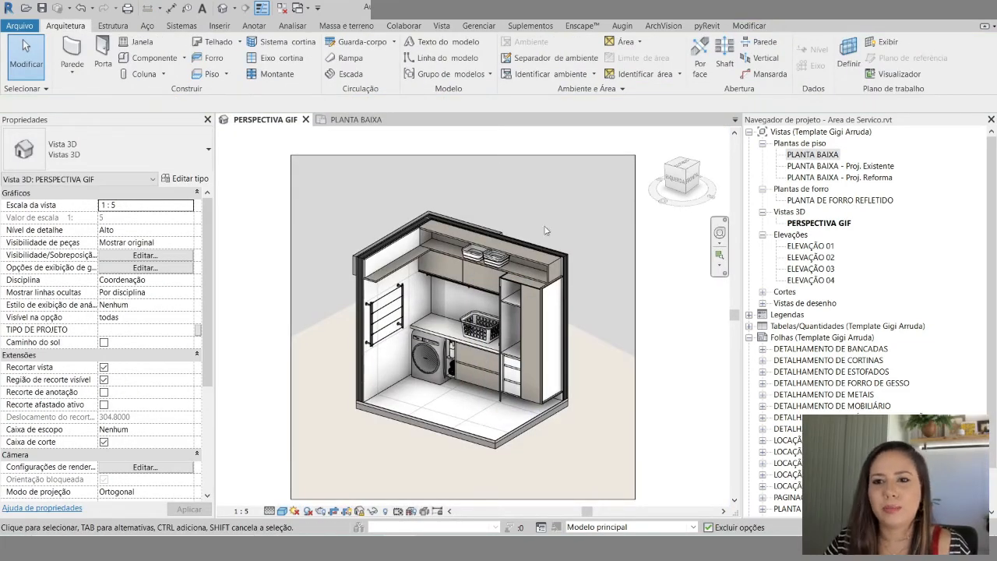
# - Export the PERSPECTIVA GIF view as a 3000-pixel horizontal JPEG with the wardrobe door swung wide open
pyautogui.click(20, 25)
pyautogui.moveTo(49, 242)
pyautogui.scroll(-3, 195, 241)
pyautogui.moveTo(156, 262)
pyautogui.click(295, 292)
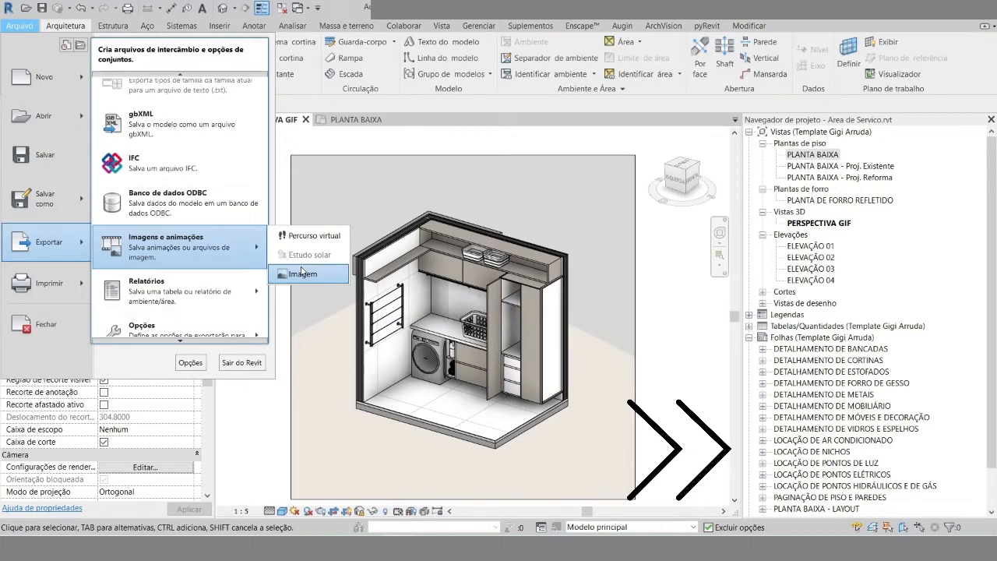
pyautogui.click(301, 318)
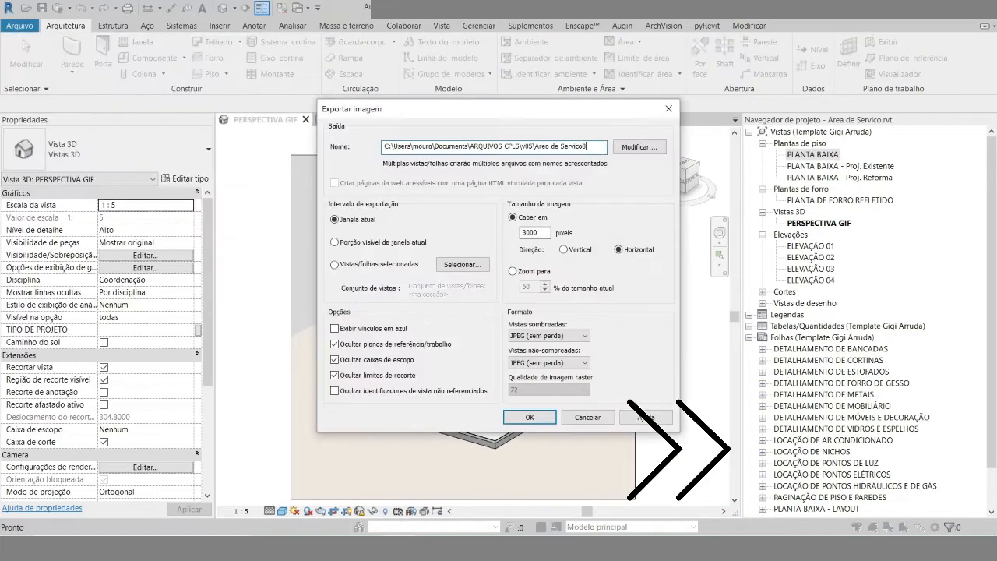
pyautogui.click(658, 427)
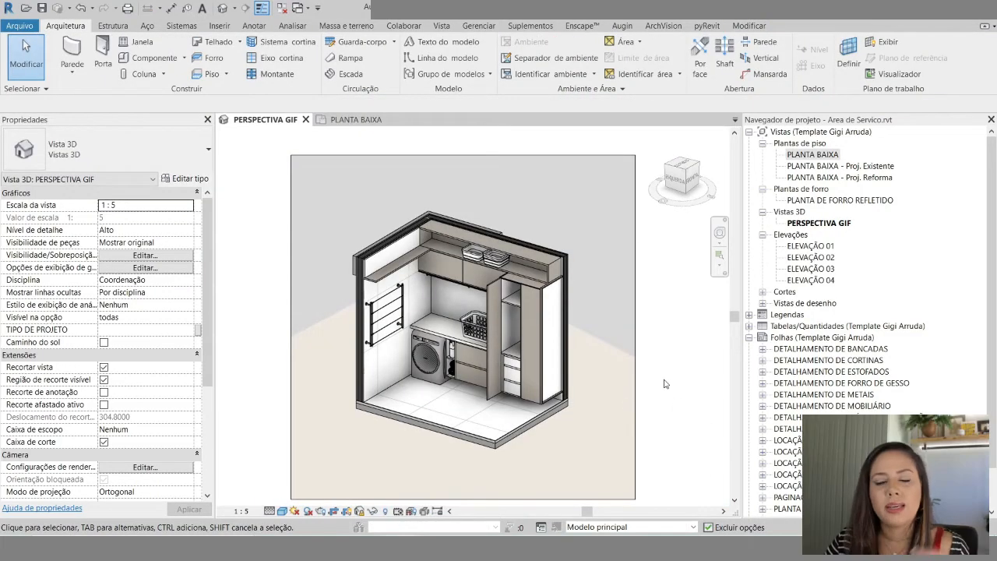
# - Open the top drawer inside the wardrobe by turning off its Fechada parameter and adjusting its (Aberta) opening distance
pyautogui.scroll(6, 510, 374)
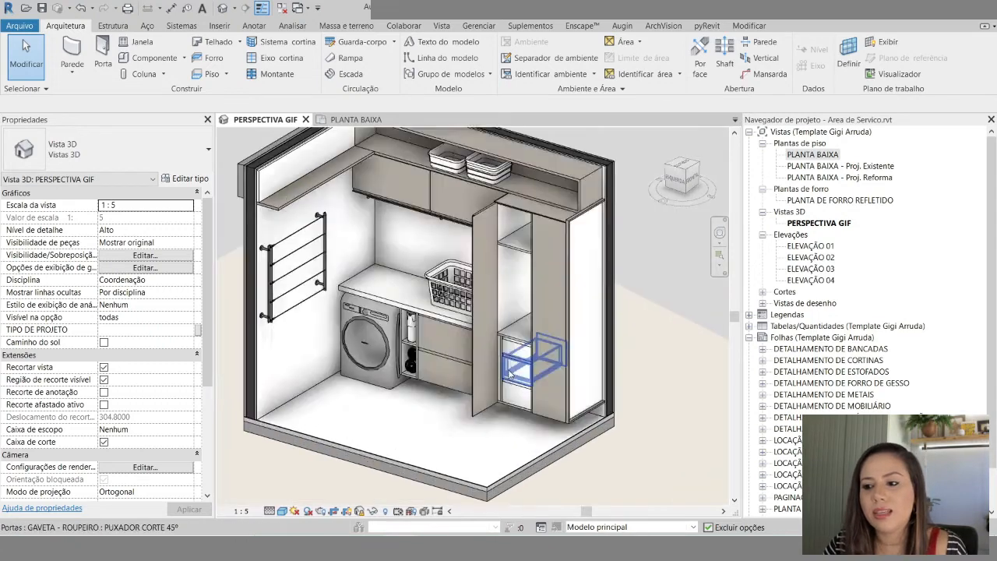
pyautogui.scroll(-2, 511, 374)
pyautogui.keyDown('shift'); pyautogui.moveTo(511, 374); pyautogui.dragTo(522, 321, button='middle'); pyautogui.keyUp('shift')
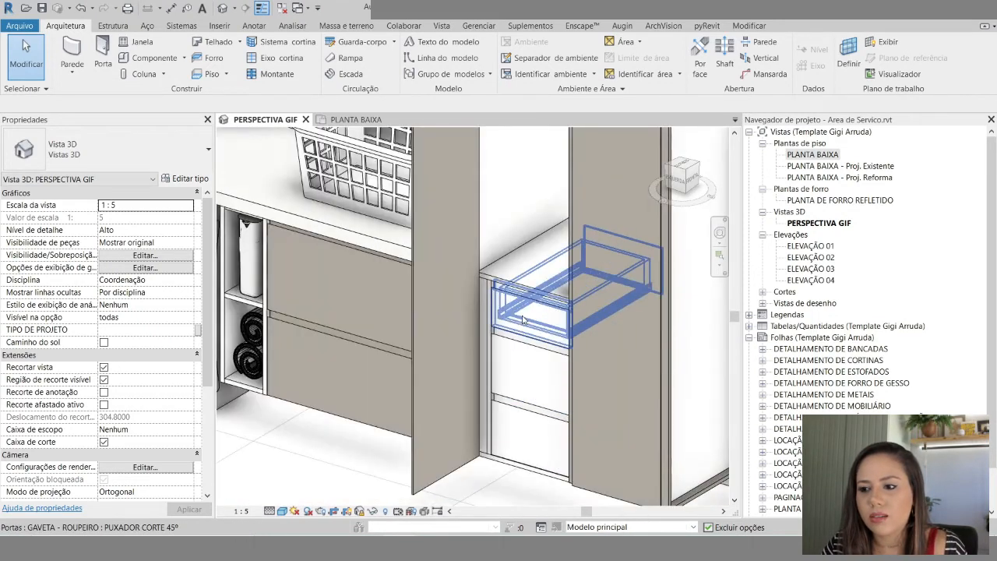
pyautogui.click(523, 319)
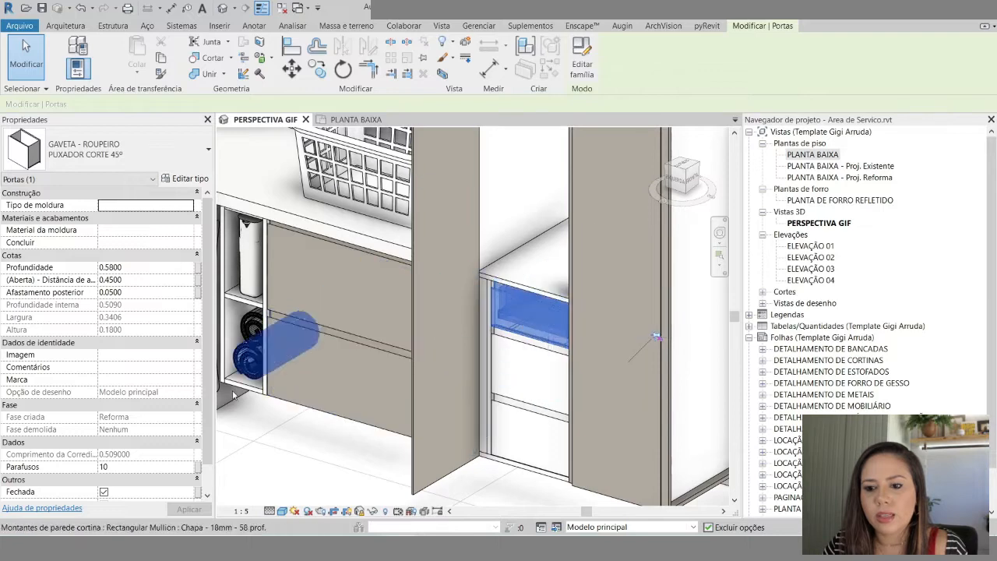
pyautogui.click(103, 493)
pyautogui.click(132, 280)
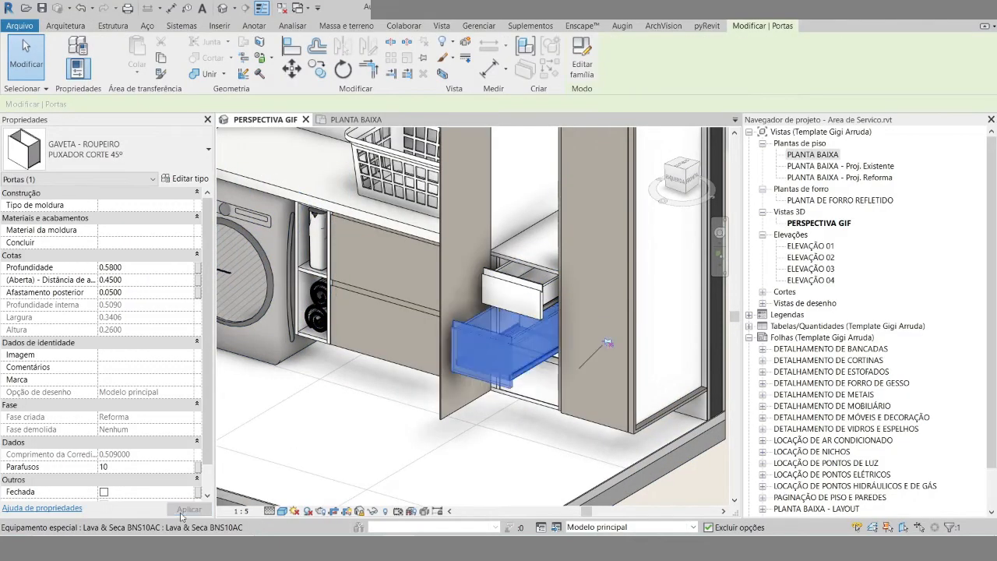
pyautogui.scroll(-5, 695, 377)
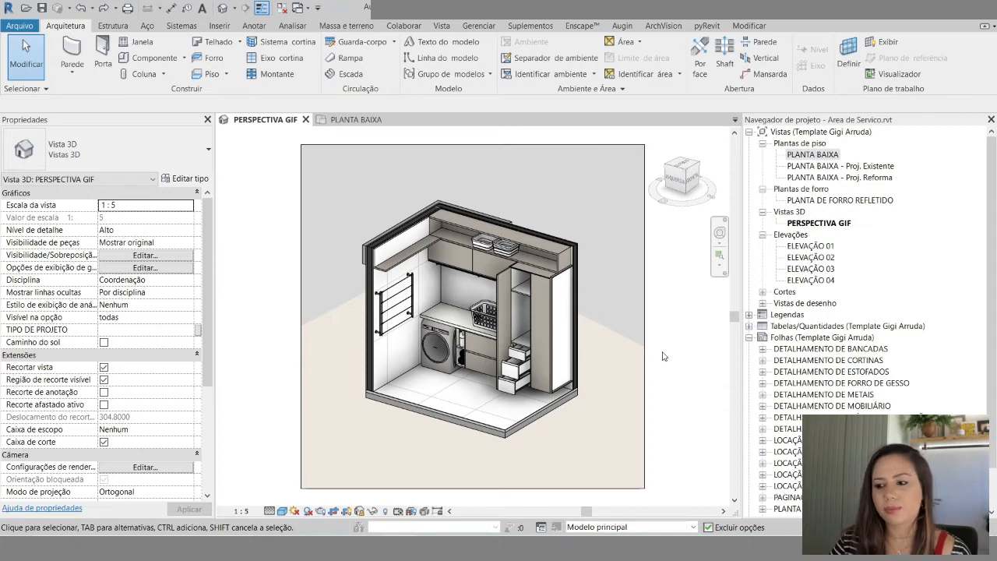
# - Export the PERSPECTIVA GIF view as an image with the wardrobe's inner drawers open
pyautogui.click(19, 26)
pyautogui.moveTo(49, 241)
pyautogui.moveTo(179, 345)
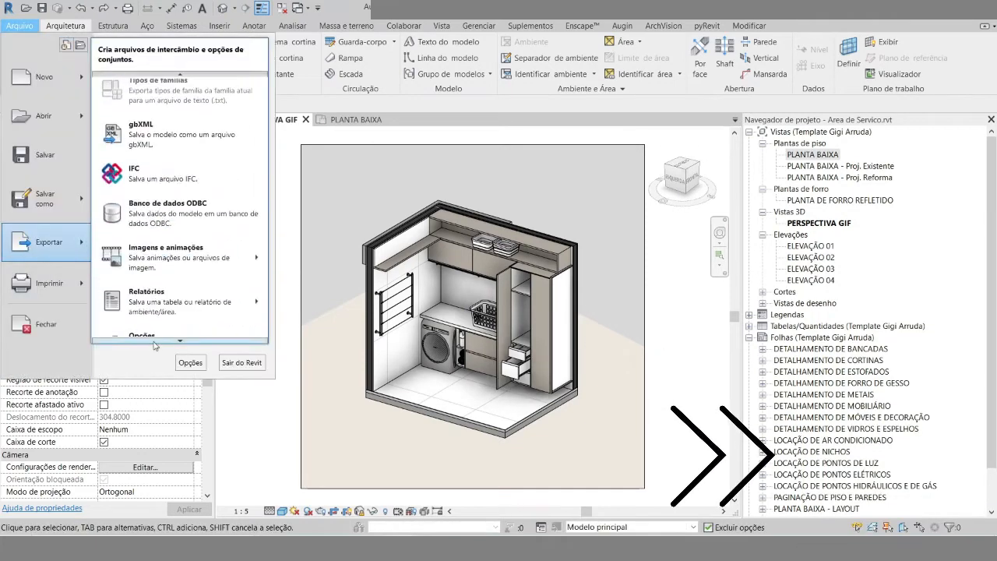
pyautogui.moveTo(170, 252)
pyautogui.click(304, 276)
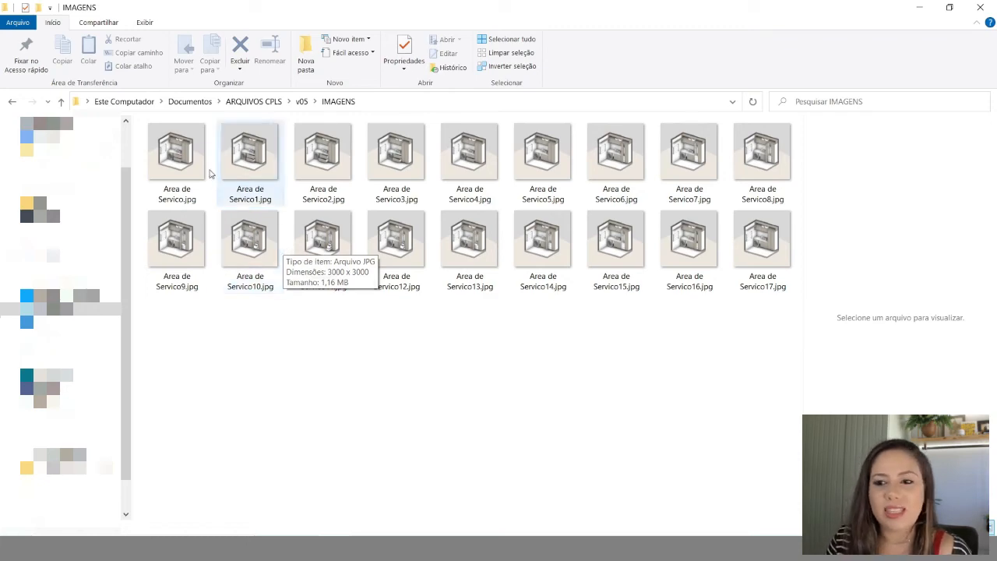
# - Open Area de Servico.jpg from the IMAGENS folder in Photos and play through the exported frames to review the full animation sequence
pyautogui.doubleClick(177, 154)
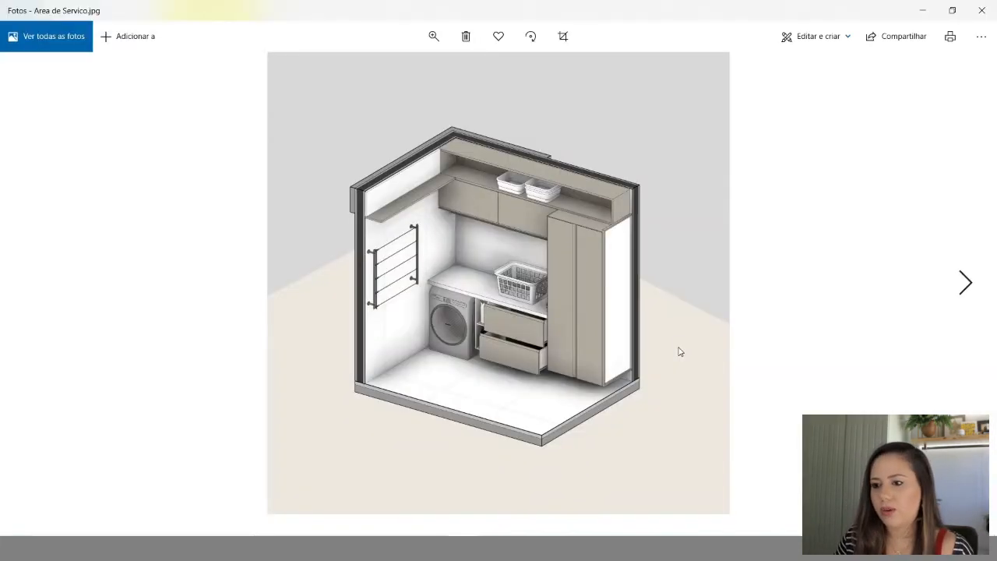
pyautogui.press('Right')
pyautogui.press('Right')
pyautogui.press('Right')
pyautogui.press('Right')
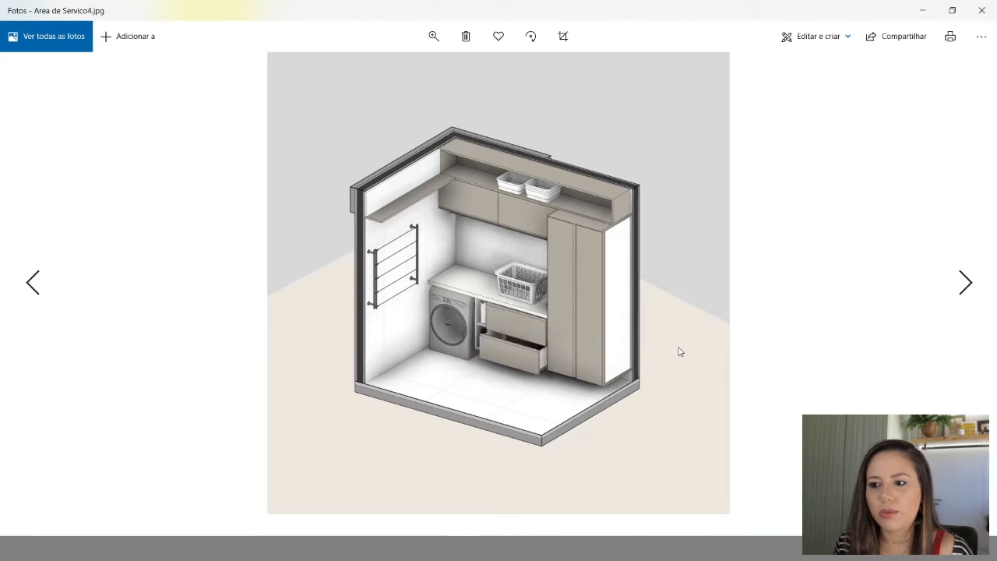
pyautogui.press('Right')
pyautogui.press('Right')
pyautogui.press('Right')
pyautogui.press('Right')
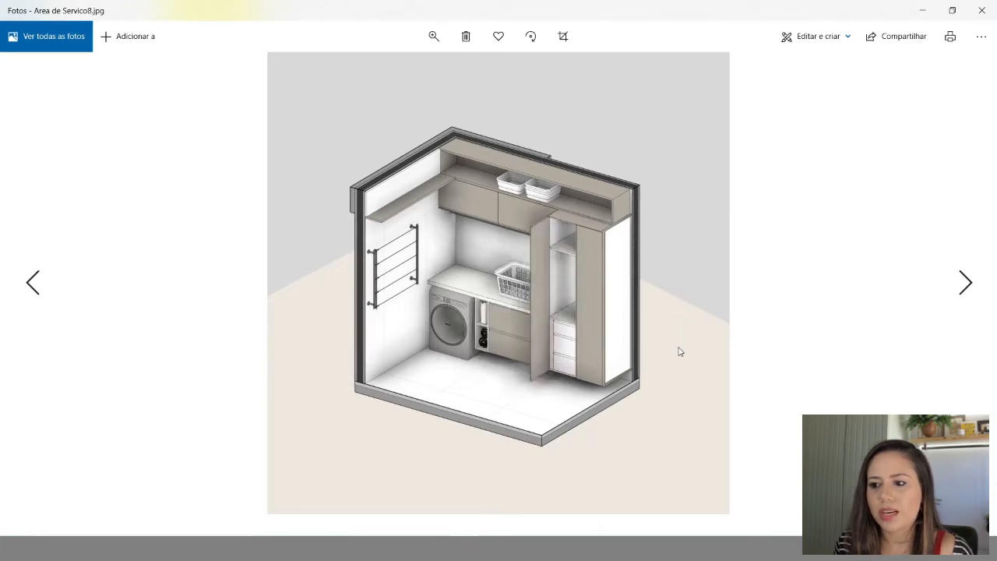
pyautogui.press('Right')
pyautogui.press('Right')
pyautogui.press('Right')
pyautogui.press('Right')
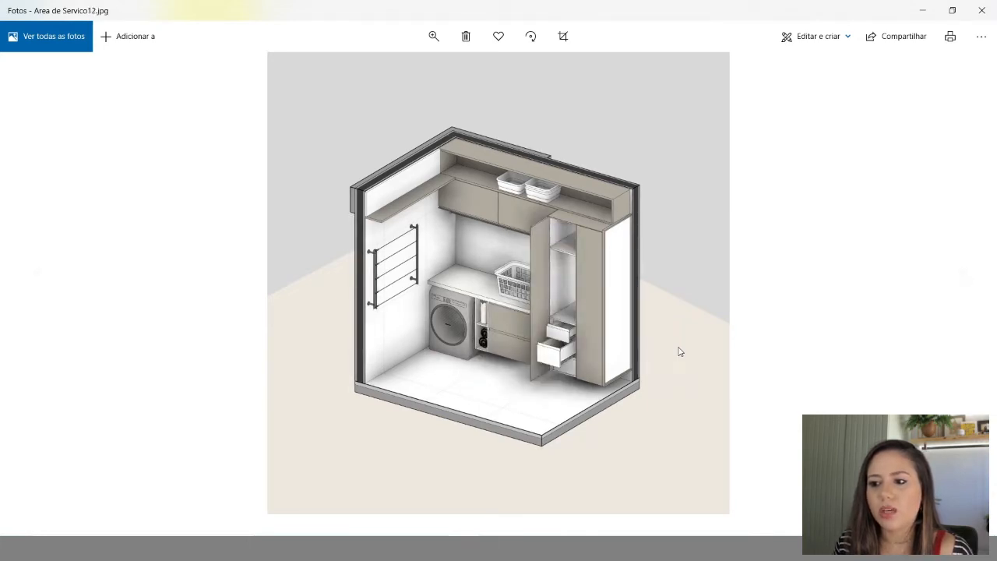
pyautogui.press('Right')
pyautogui.press('Right')
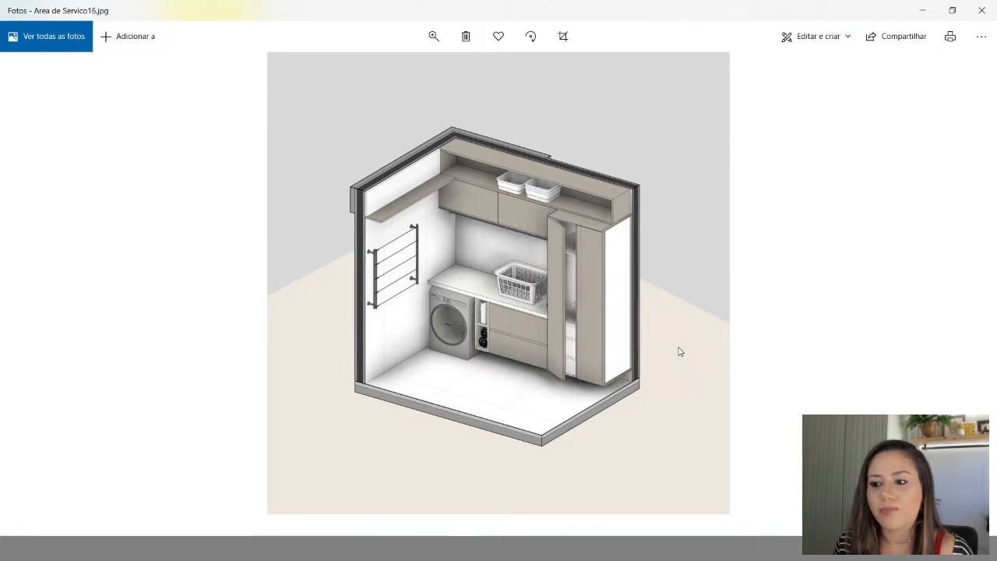
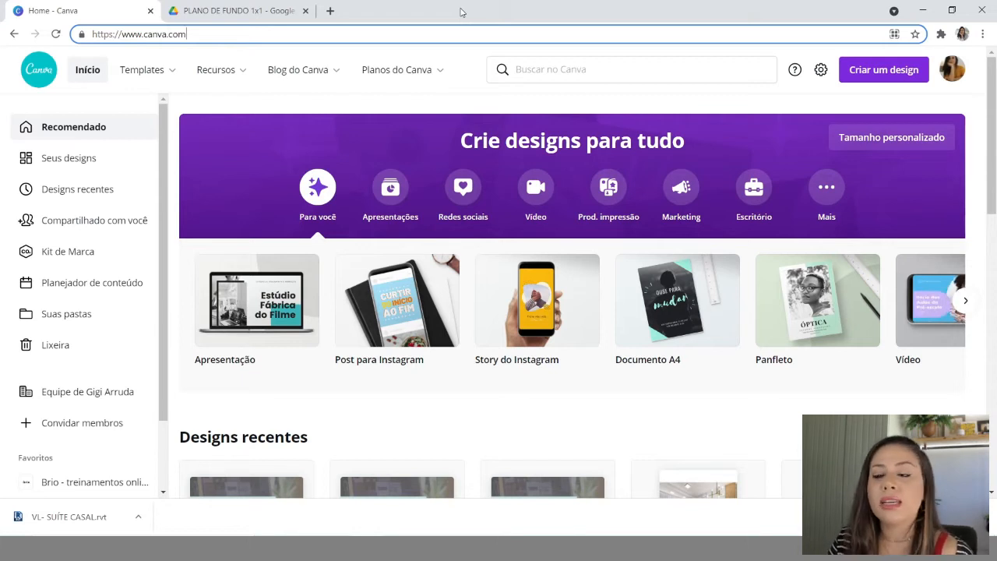
# - In Canva, create a new blank Post para Instagram design
pyautogui.click(875, 78)
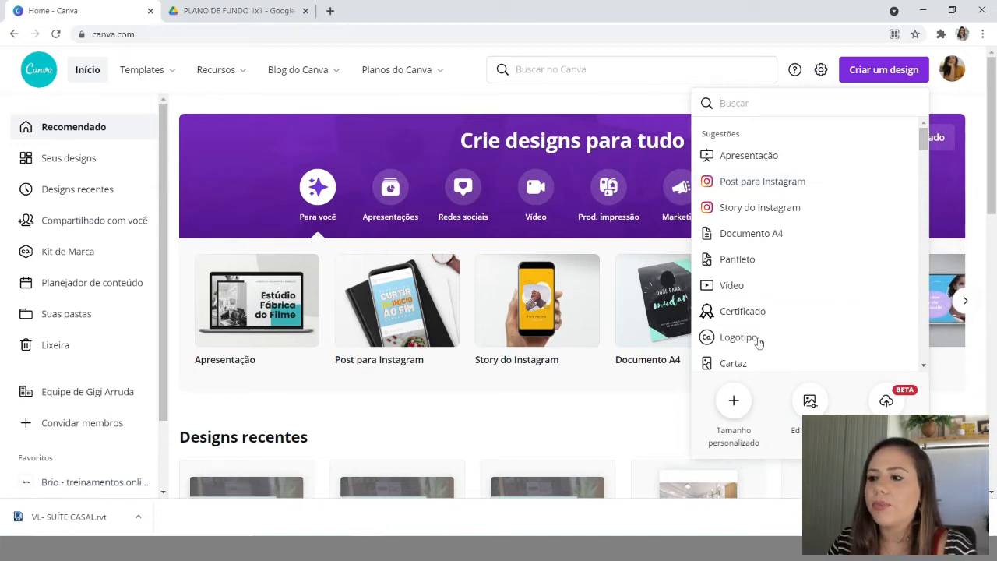
pyautogui.click(762, 182)
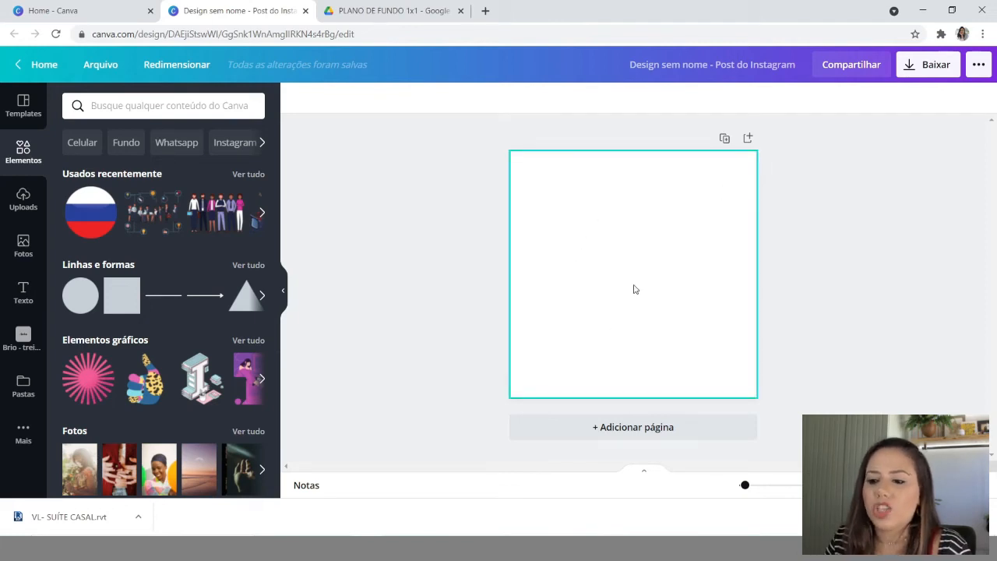
# - Switch to the IMAGENS folder in File Explorer and check how many exported frames the design needs pages for
pyautogui.hotkey('alt', 'Tab')
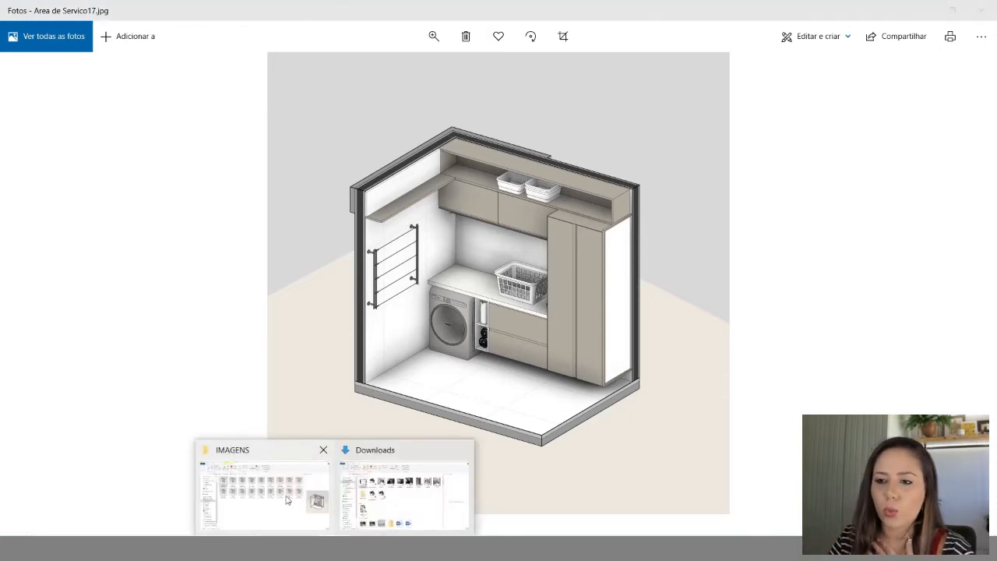
pyautogui.click(286, 499)
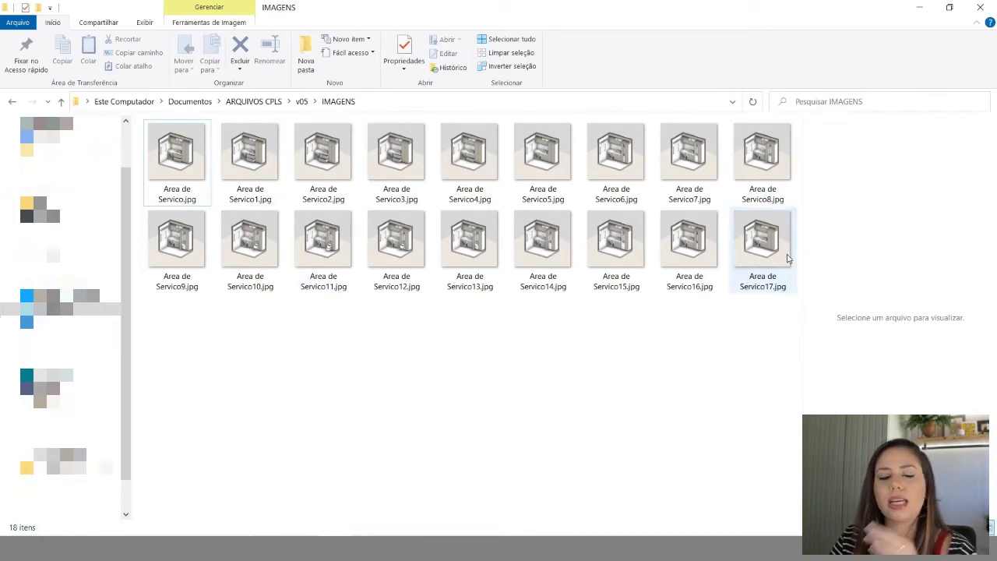
pyautogui.moveTo(787, 257)
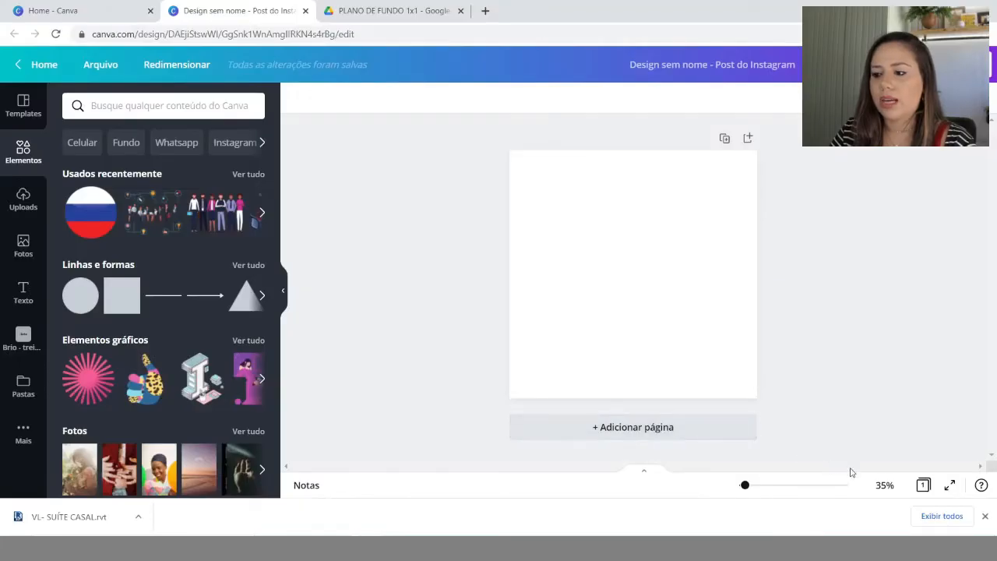
# - Back in Canva, show the design's pages as a grid and add blank pages up to page 17
pyautogui.click(985, 516)
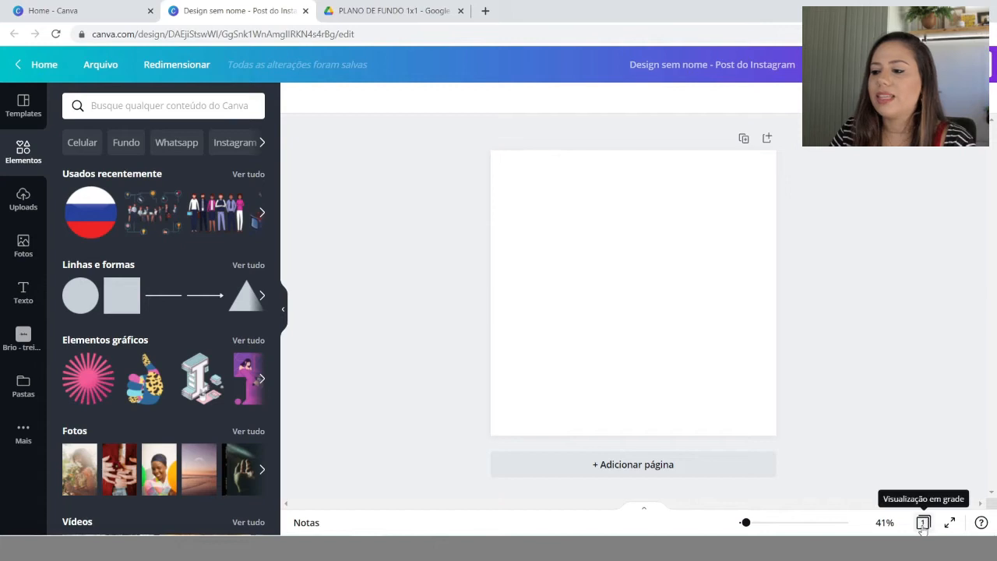
pyautogui.click(922, 522)
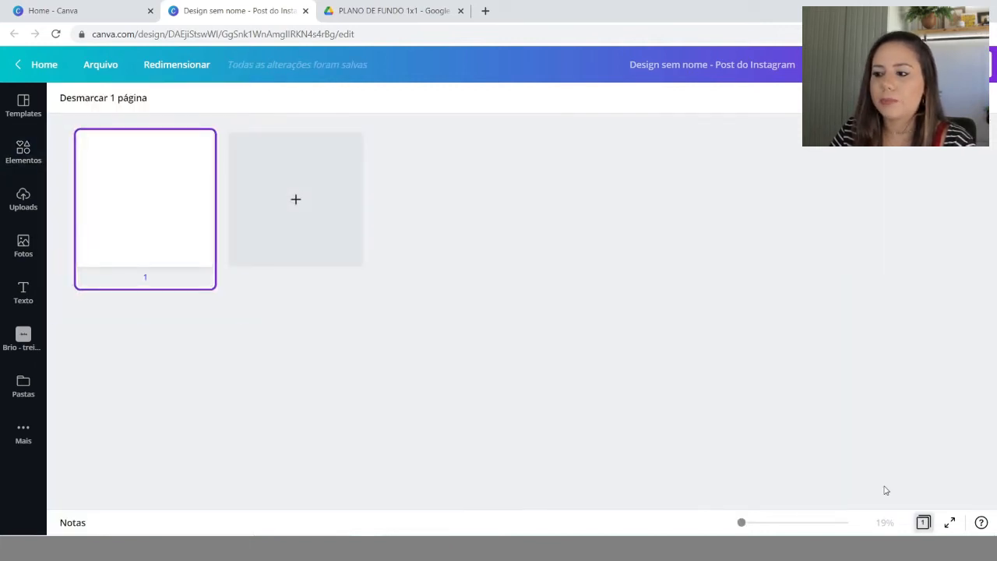
pyautogui.click(296, 200)
pyautogui.click(447, 201)
pyautogui.click(584, 211)
pyautogui.click(743, 209)
pyautogui.click(895, 209)
pyautogui.click(147, 385)
pyautogui.click(300, 383)
pyautogui.click(450, 383)
pyautogui.click(602, 383)
pyautogui.click(772, 384)
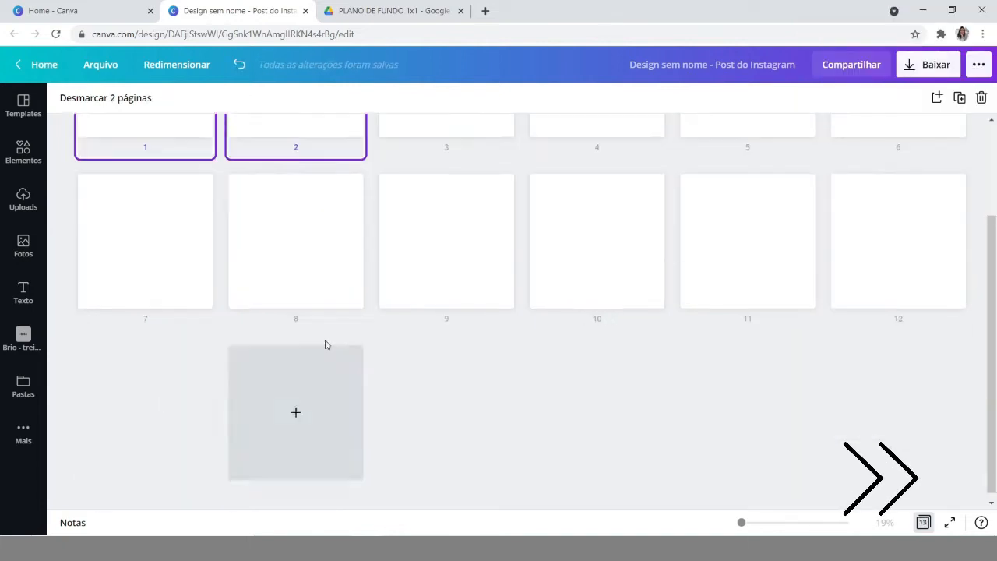
pyautogui.click(762, 409)
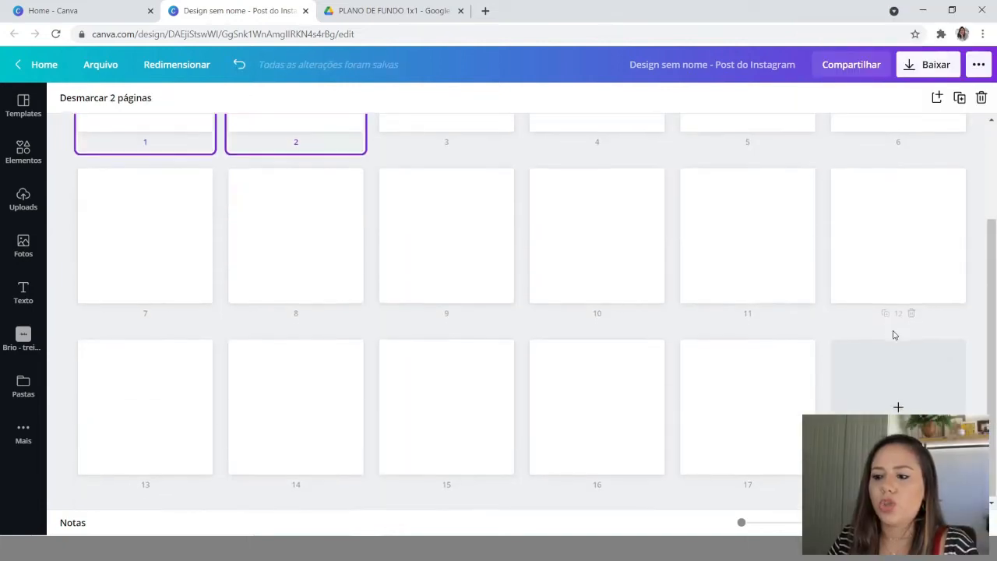
# - Deselect pages 1 and 2 in the grid and look over the added blank pages
pyautogui.scroll(2, 197, 268)
pyautogui.click(274, 207)
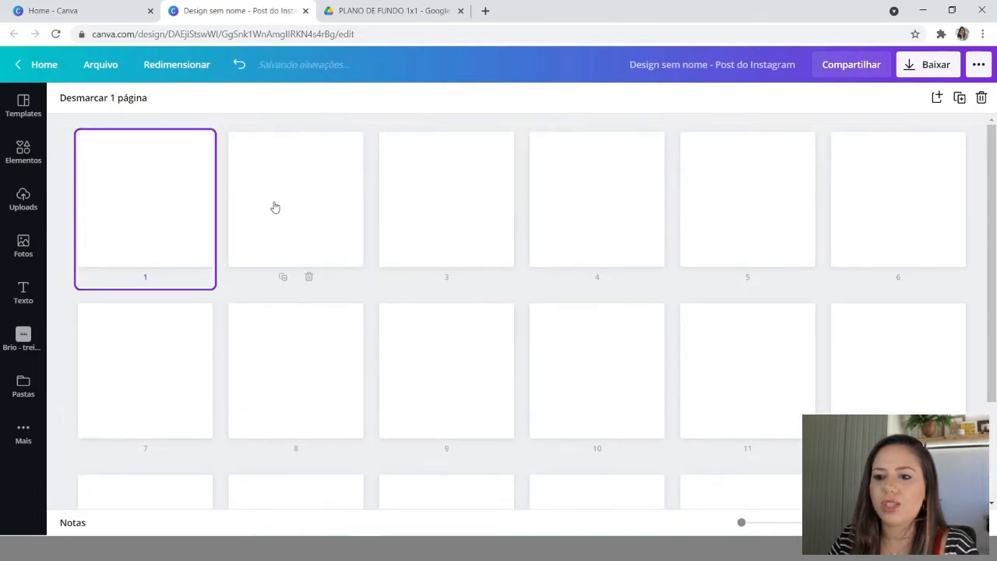
pyautogui.click(134, 202)
pyautogui.scroll(-3, 935, 325)
pyautogui.scroll(3, 721, 413)
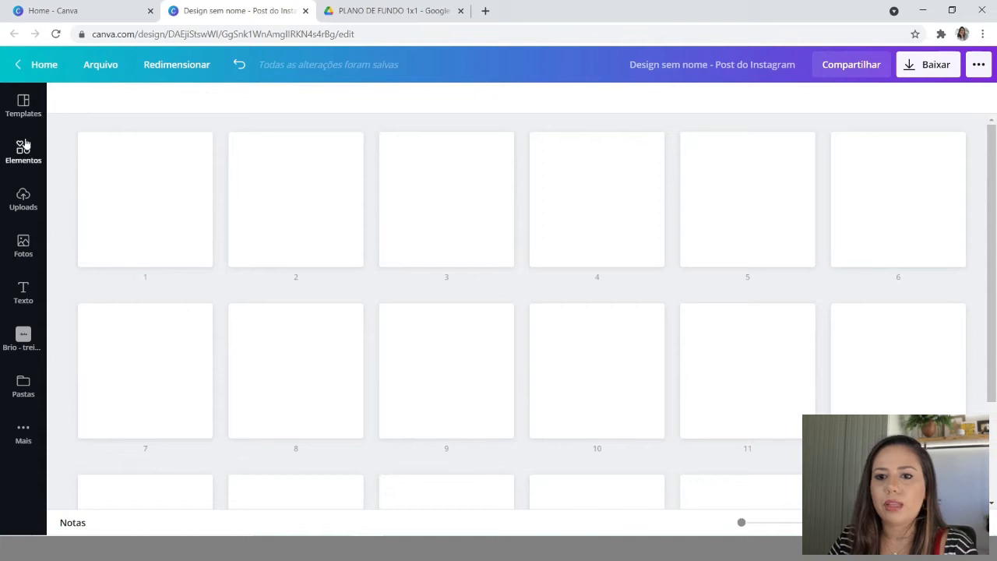
# - Place Area de Servico.jpg from the IMAGENS folder on page 1 and set it as the page background
pyautogui.click(23, 201)
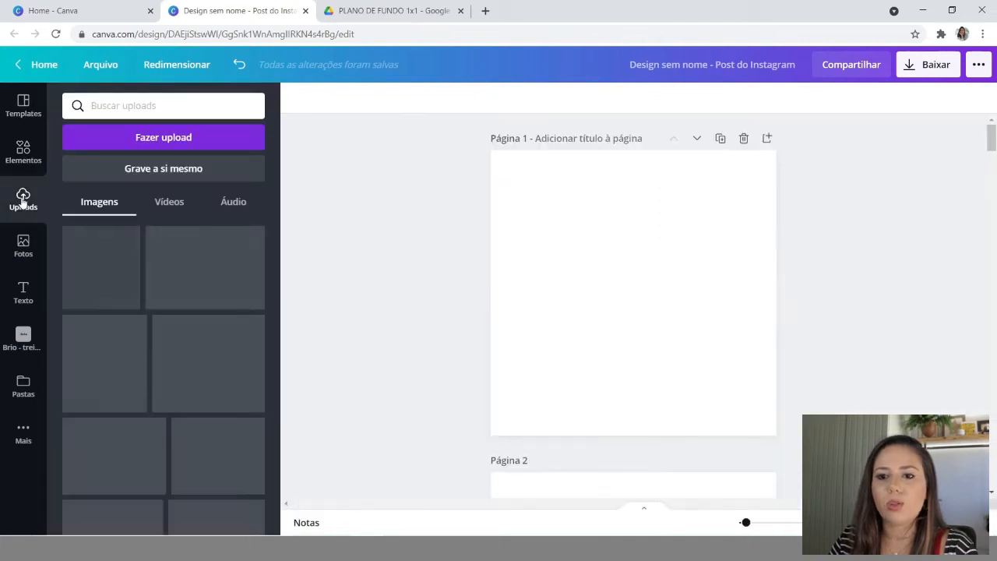
pyautogui.click(167, 139)
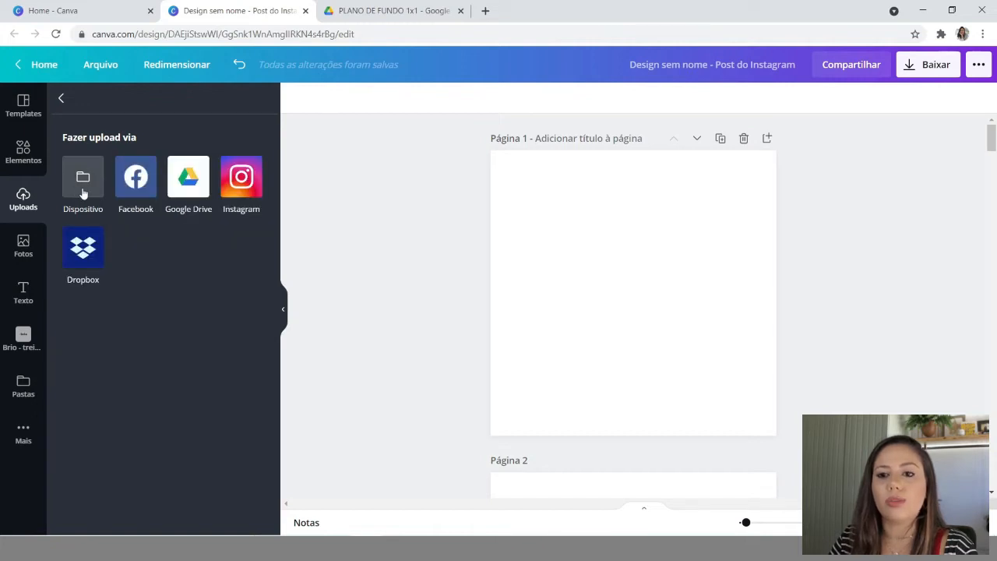
pyautogui.click(82, 188)
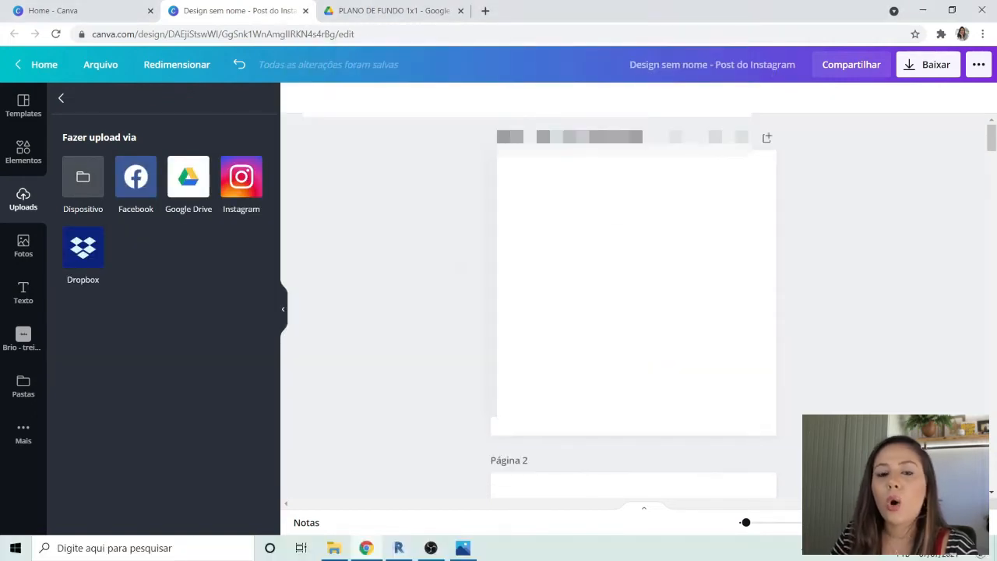
pyautogui.click(334, 548)
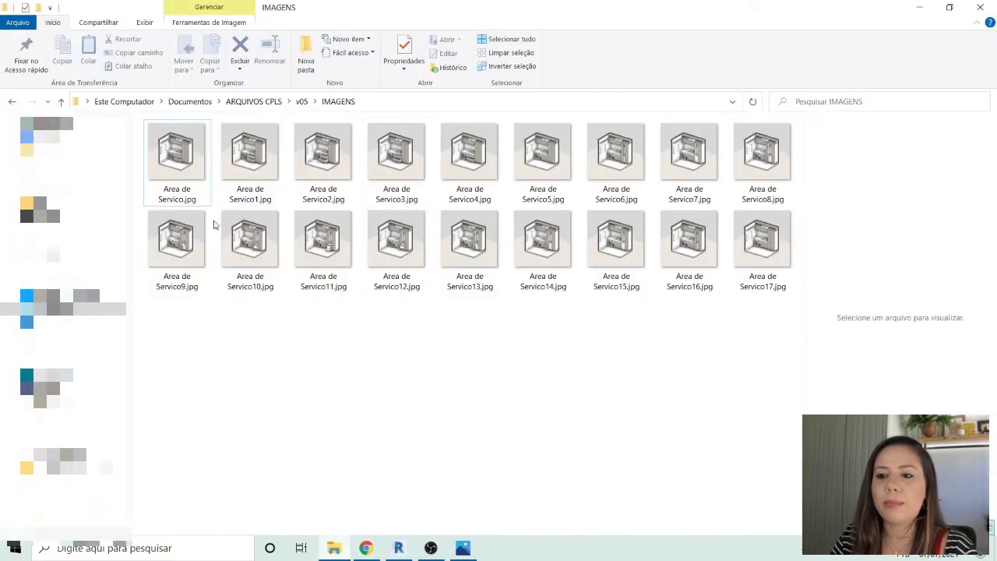
pyautogui.click(169, 155)
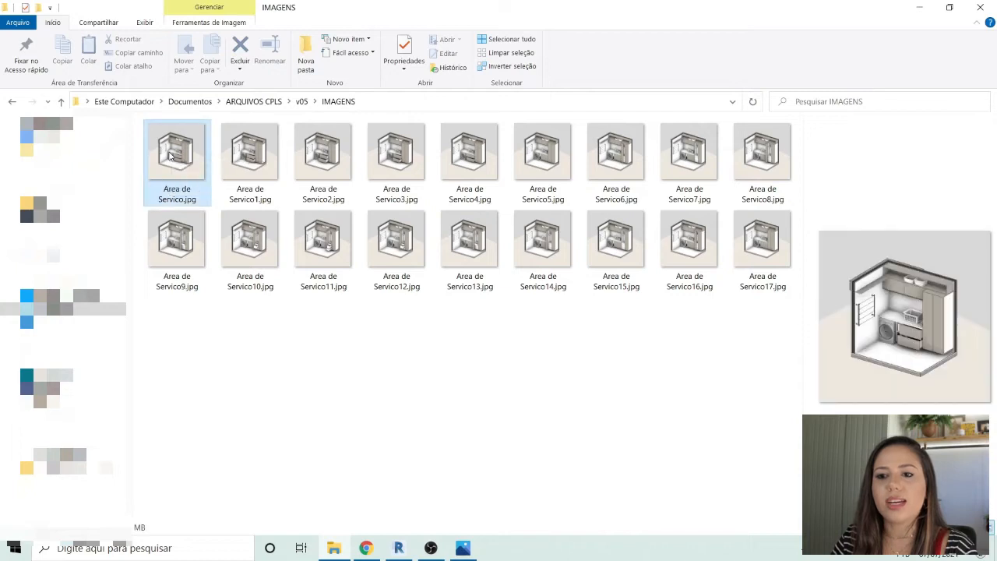
pyautogui.moveTo(170, 155); pyautogui.dragTo(643, 305)
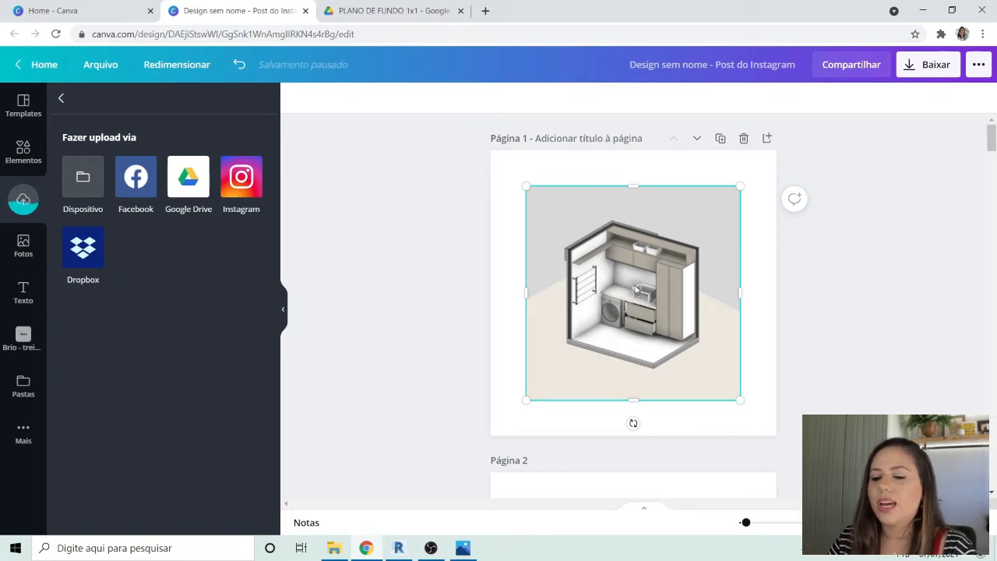
pyautogui.rightClick(633, 288)
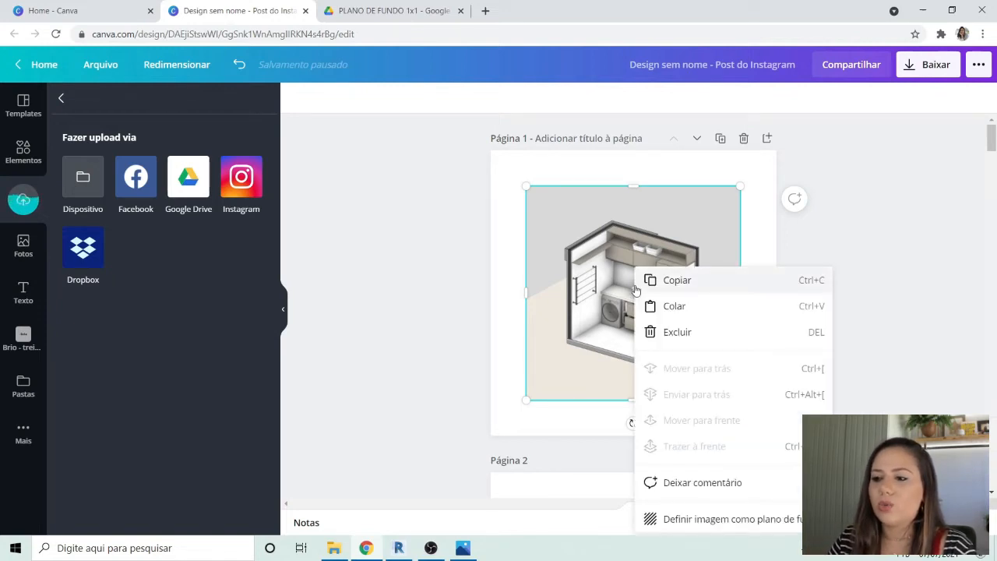
pyautogui.click(719, 522)
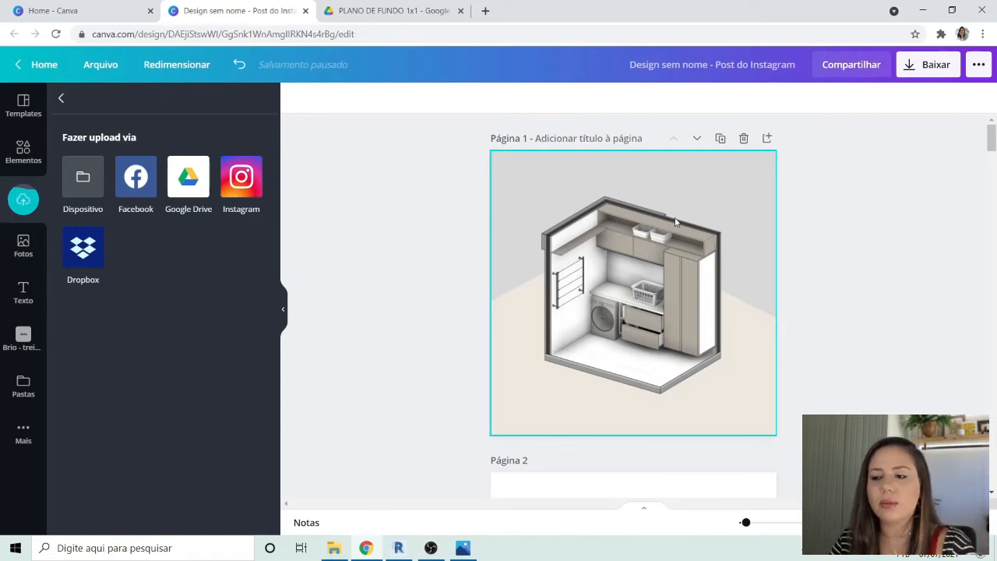
# - Place Area de Servico1.jpg from the IMAGENS folder on page 2 and set it as that page's background
pyautogui.scroll(-3, 906, 210)
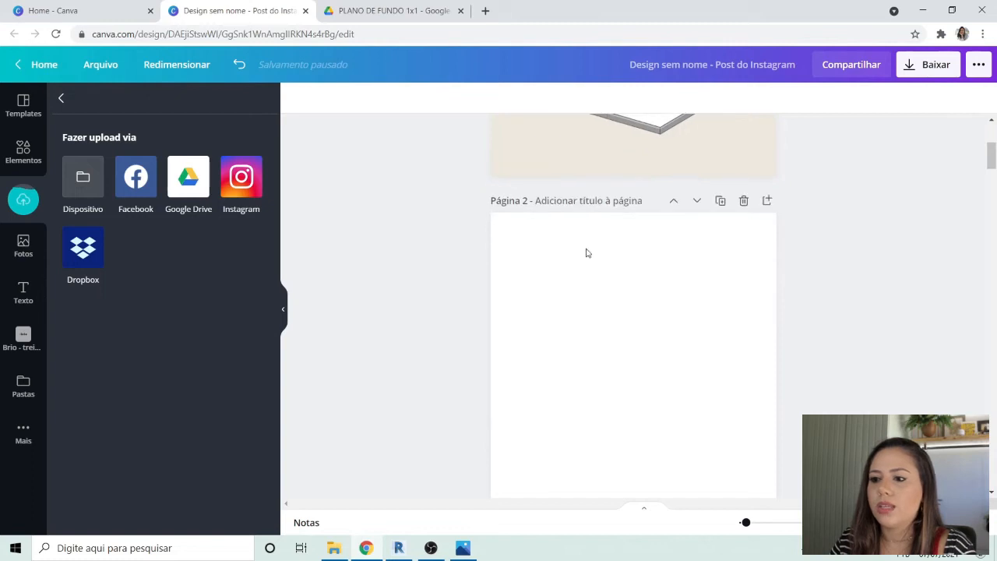
pyautogui.scroll(-2, 577, 295)
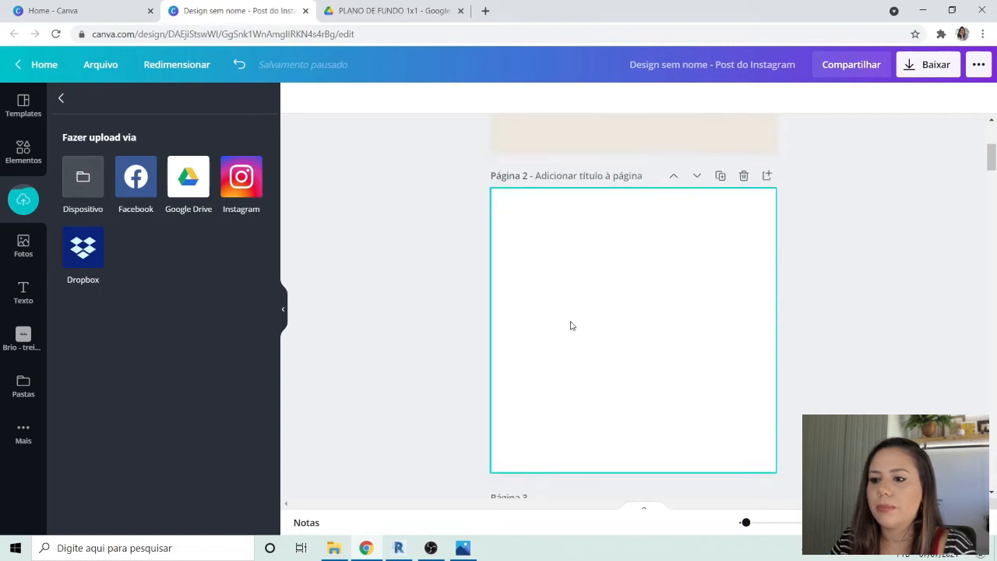
pyautogui.click(333, 547)
pyautogui.click(252, 166)
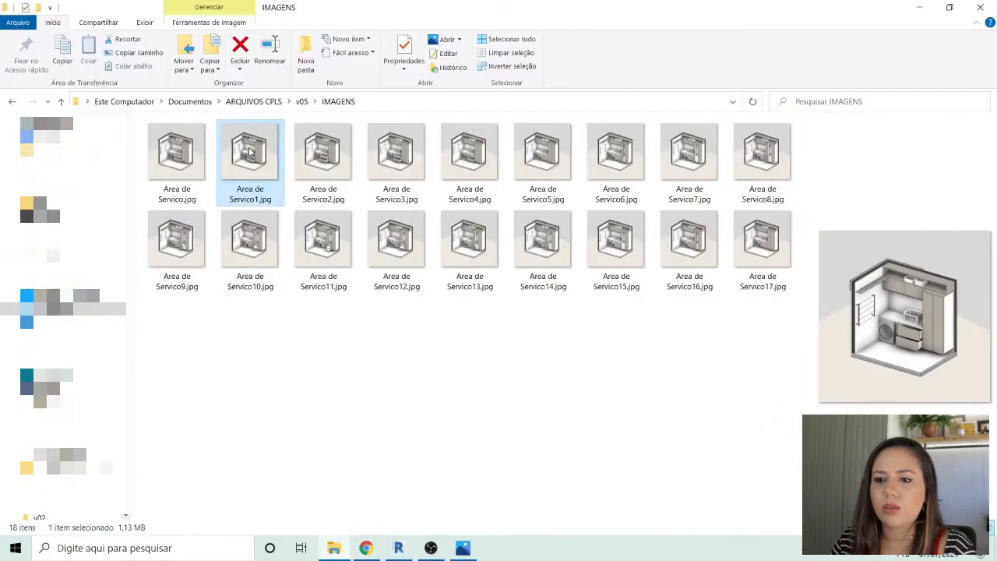
pyautogui.moveTo(250, 153); pyautogui.dragTo(637, 280)
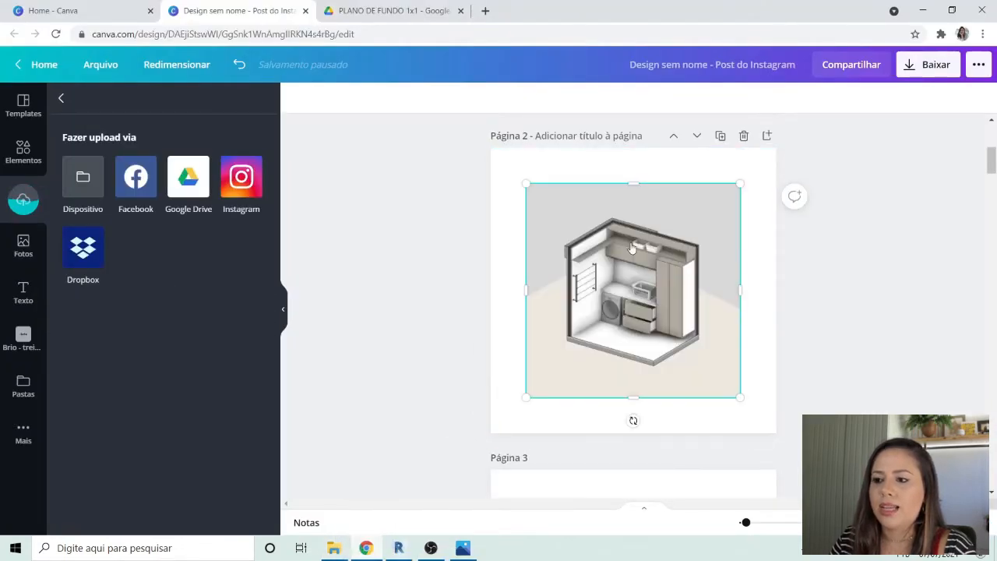
pyautogui.rightClick(630, 246)
pyautogui.click(700, 495)
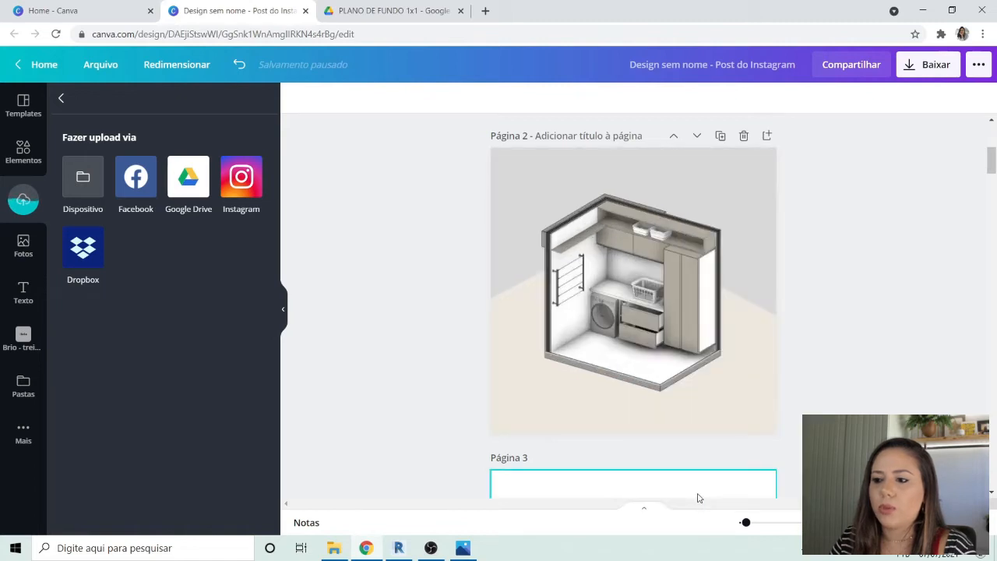
# - Go back to the first page of the filled design and duplicate it
pyautogui.scroll(-5, 755, 363)
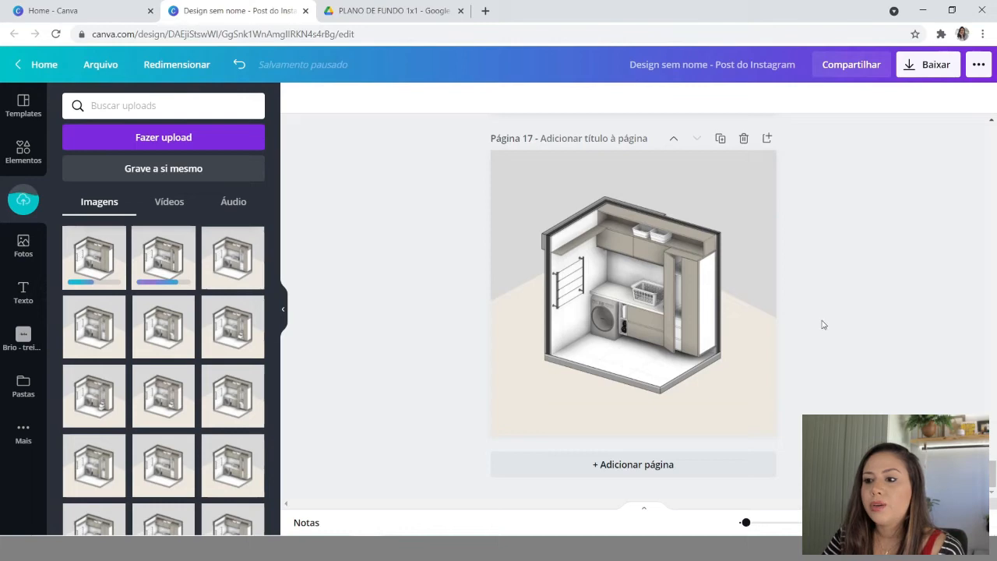
pyautogui.scroll(5, 821, 321)
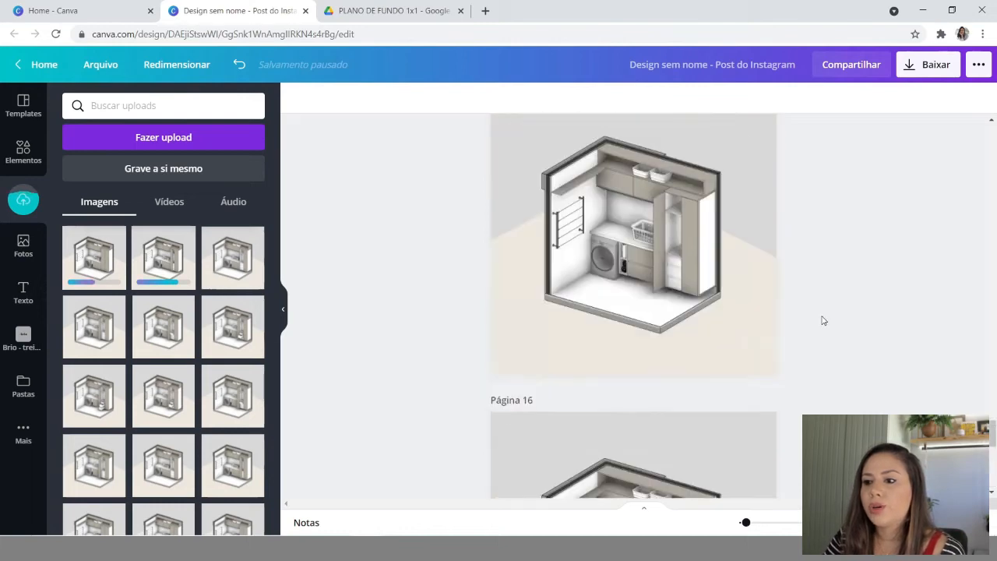
pyautogui.scroll(15, 822, 322)
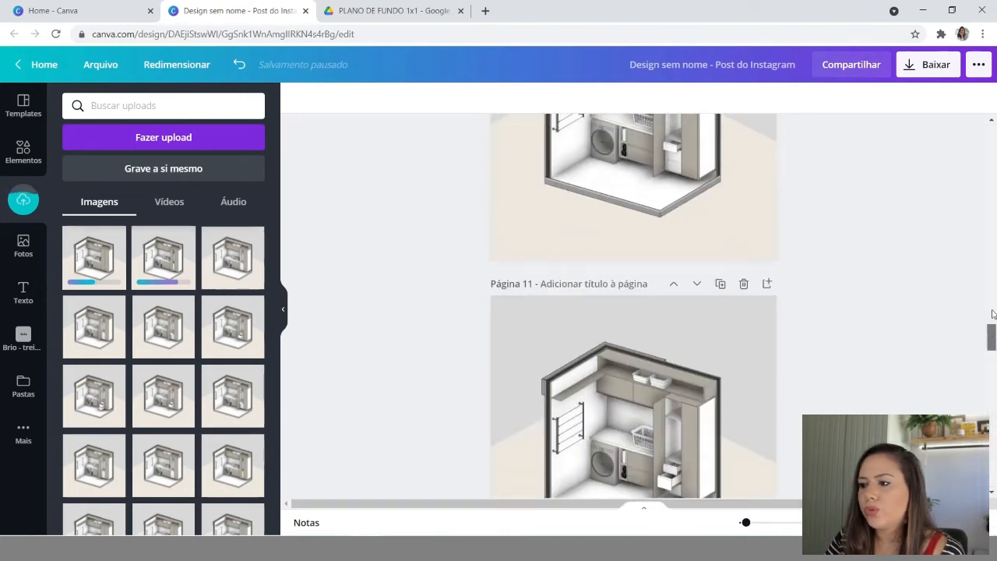
pyautogui.moveTo(993, 314); pyautogui.dragTo(993, 118)
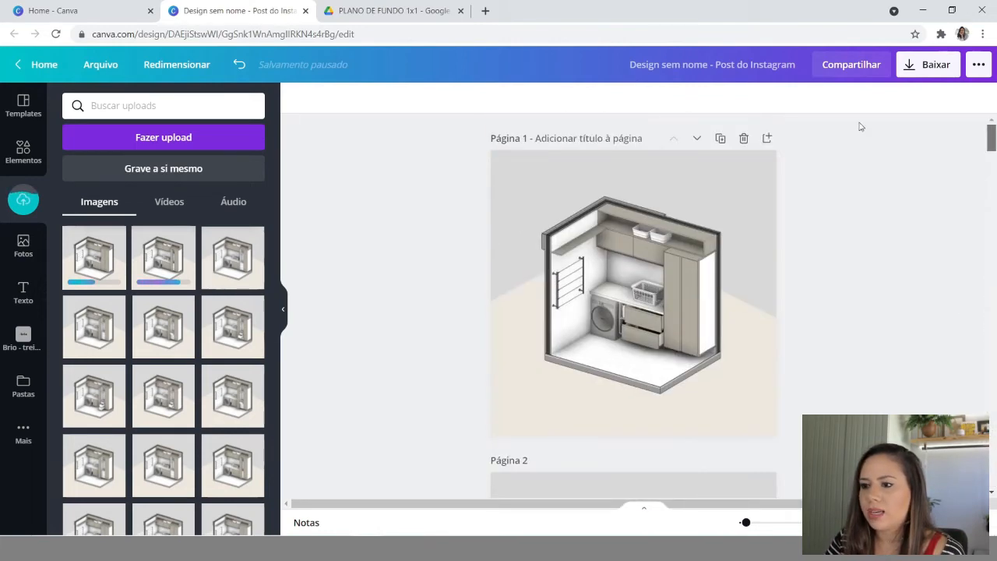
pyautogui.click(720, 138)
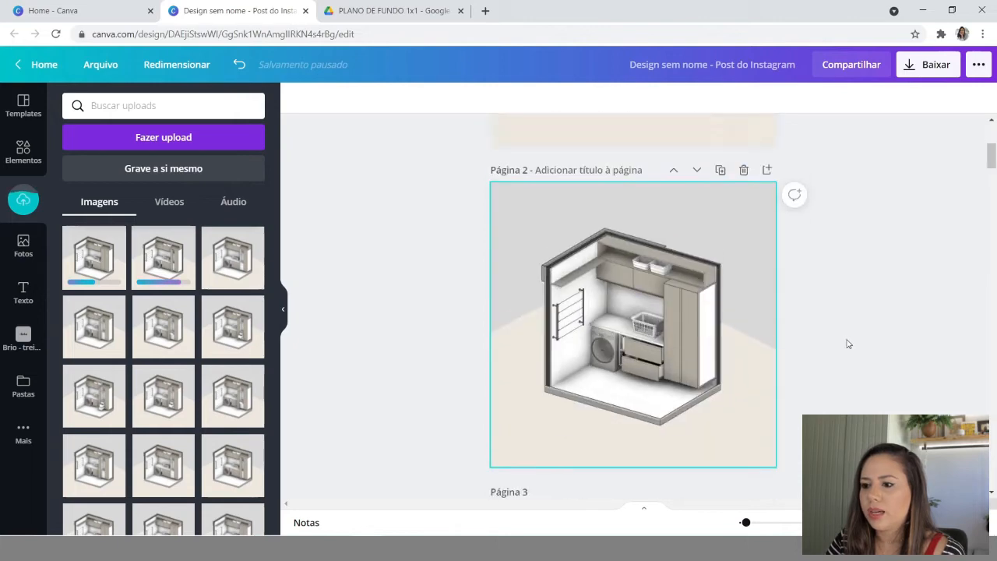
pyautogui.scroll(5, 847, 344)
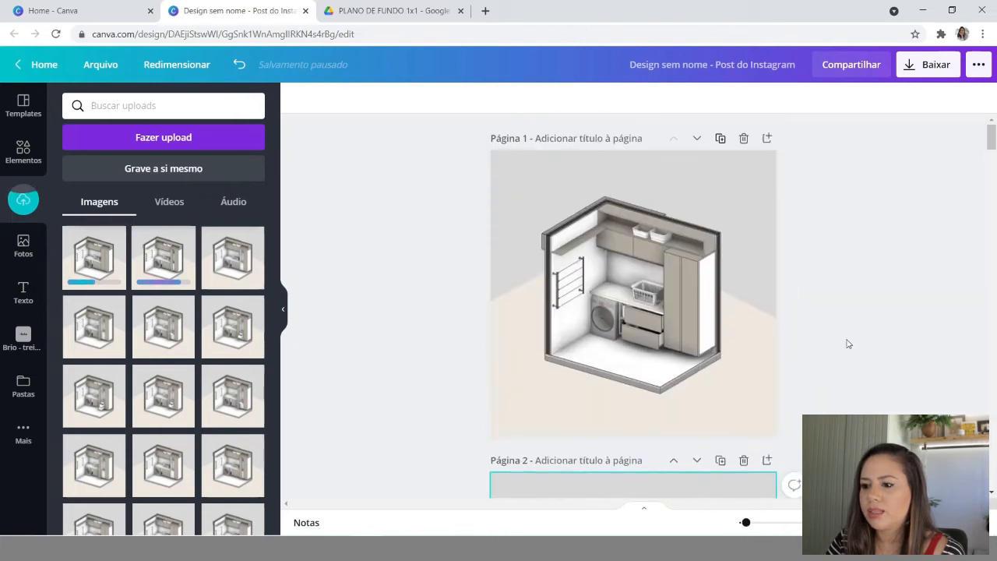
# - Replace the image on page 1 with the uploaded frame showing closed drawers and wardrobe, set as the page background
pyautogui.click(659, 270)
pyautogui.press('Delete')
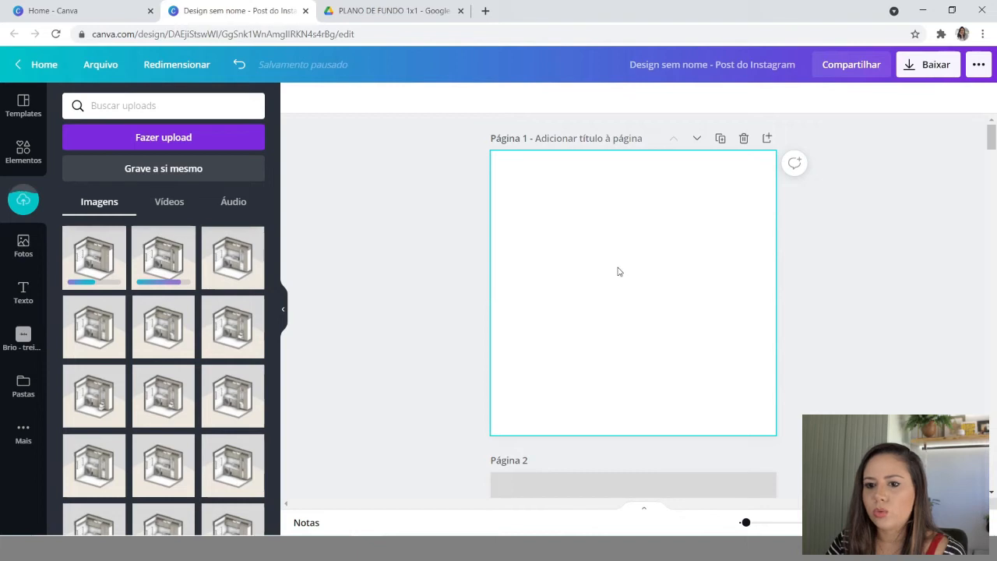
pyautogui.click(105, 258)
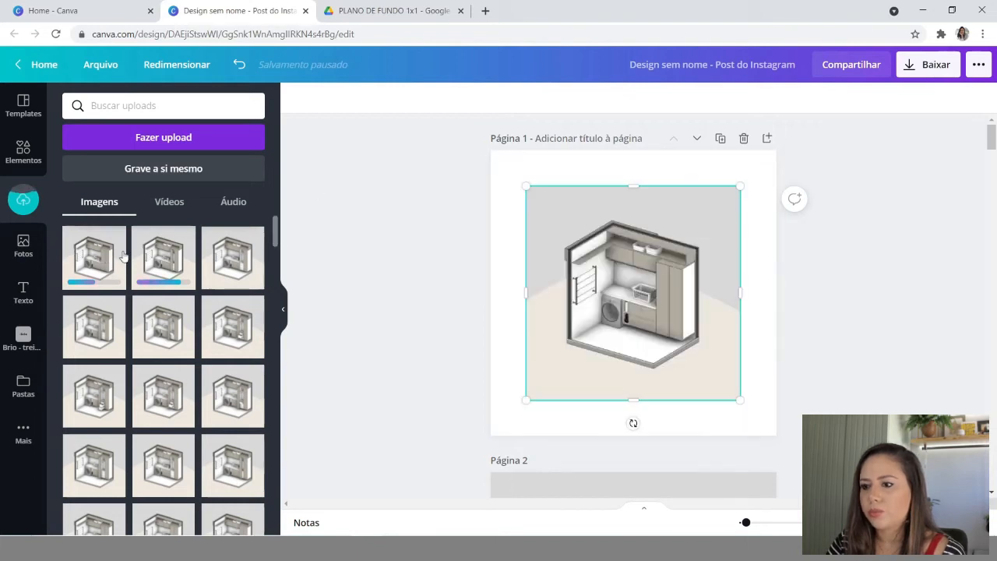
pyautogui.rightClick(630, 244)
pyautogui.click(696, 490)
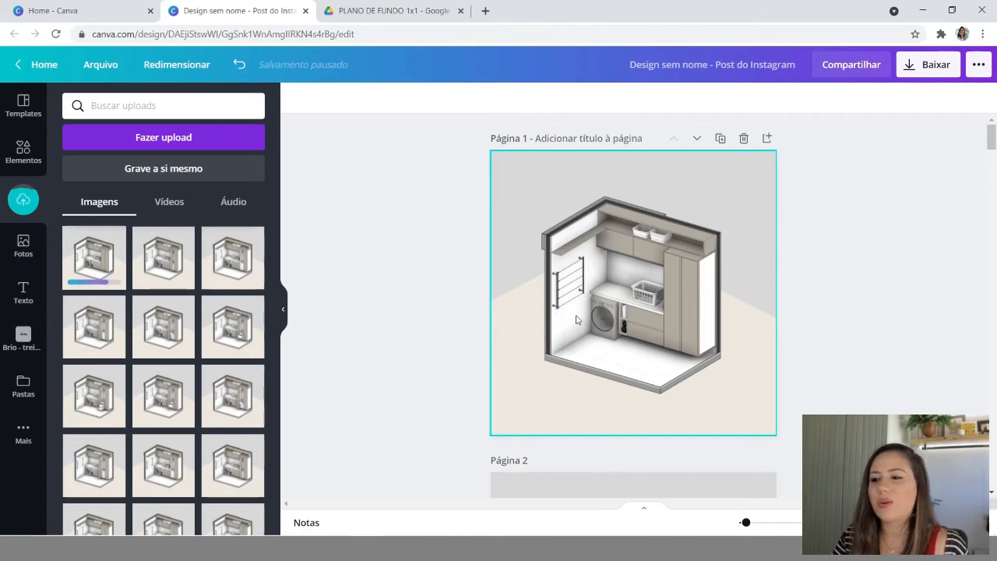
# - Review the sequence of frames from page 1 through page 18 and return to page 1
pyautogui.scroll(-7, 577, 319)
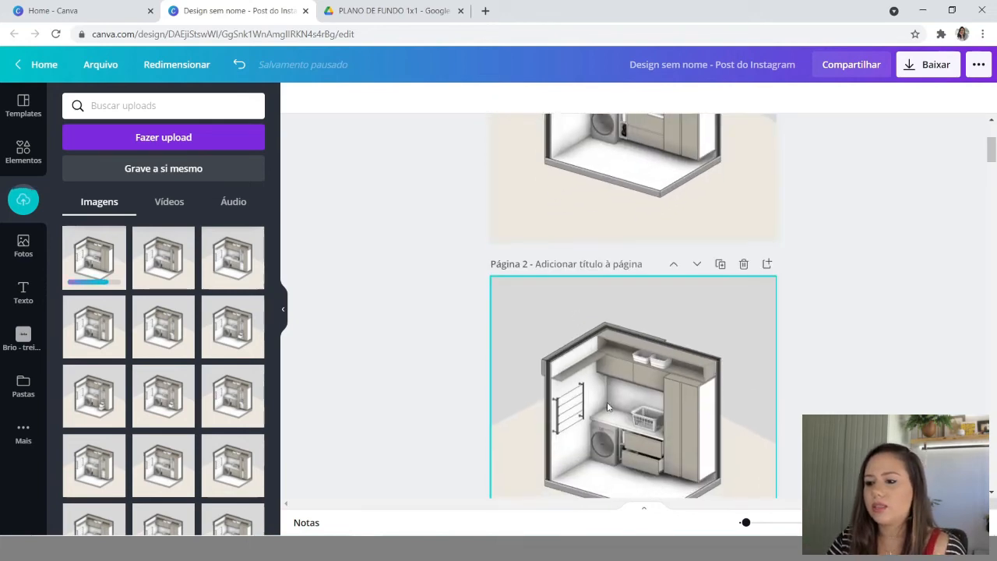
pyautogui.scroll(-6, 608, 406)
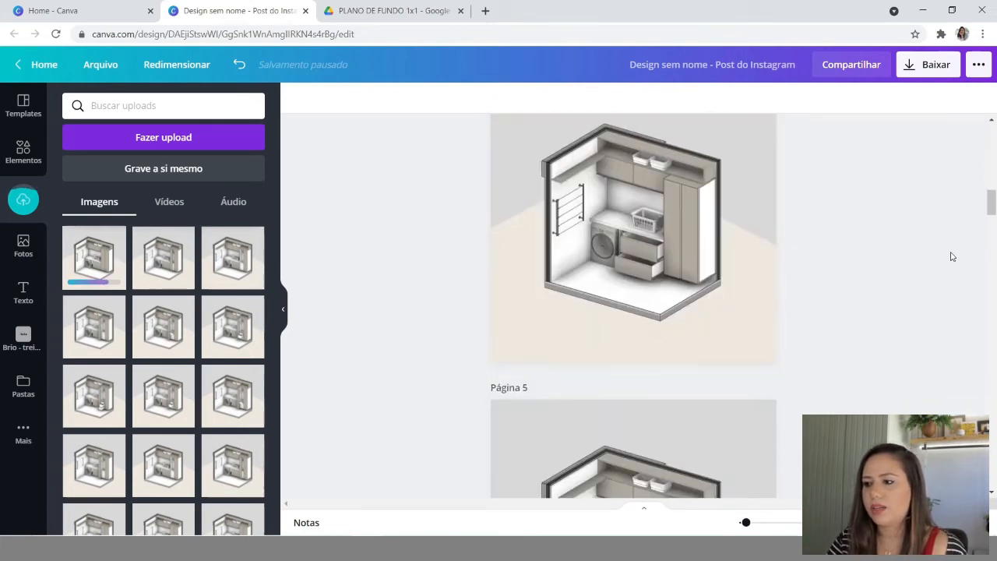
pyautogui.moveTo(993, 205); pyautogui.dragTo(992, 471)
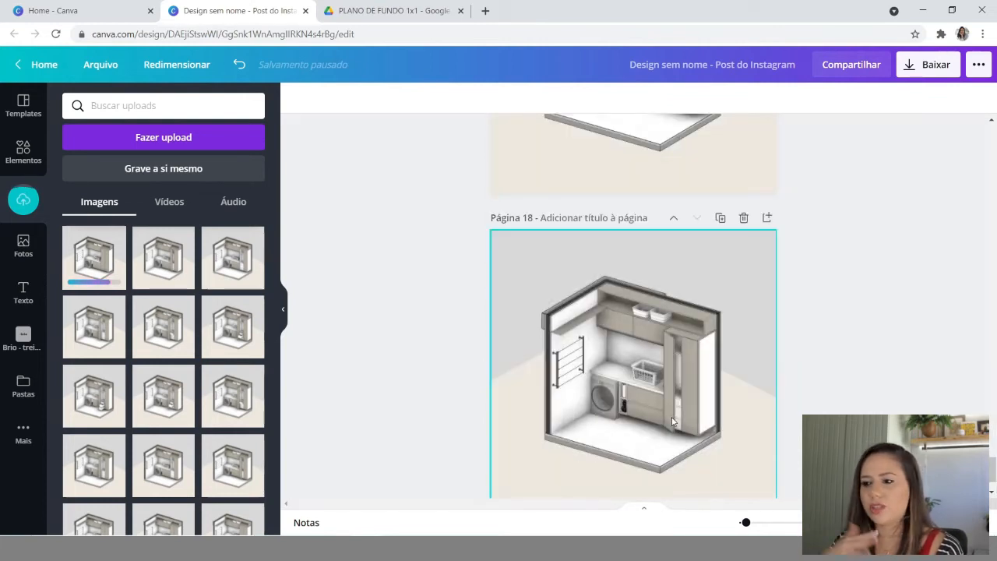
pyautogui.scroll(-1, 673, 421)
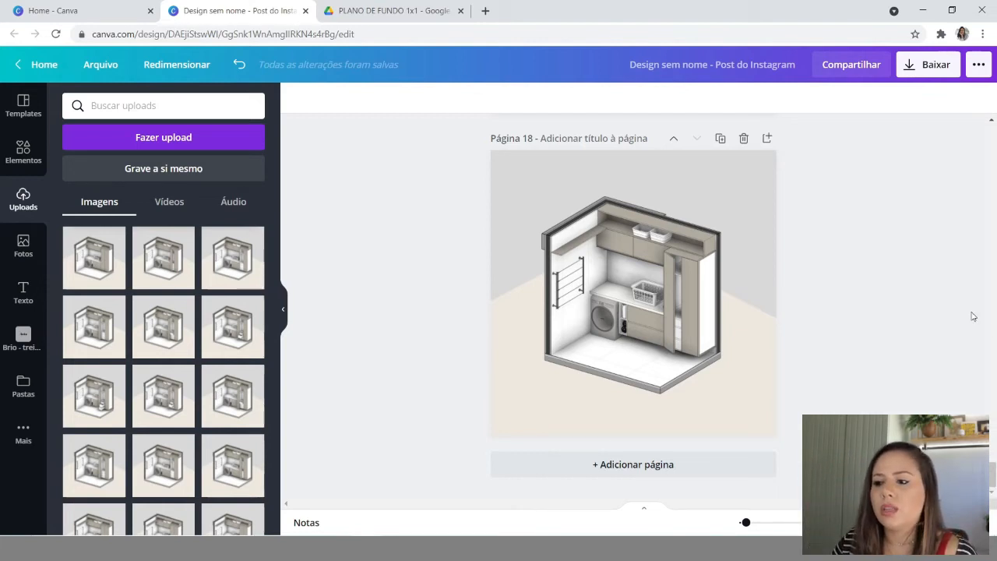
pyautogui.moveTo(993, 474); pyautogui.dragTo(994, 150)
pyautogui.moveTo(991, 126); pyautogui.dragTo(991, 120)
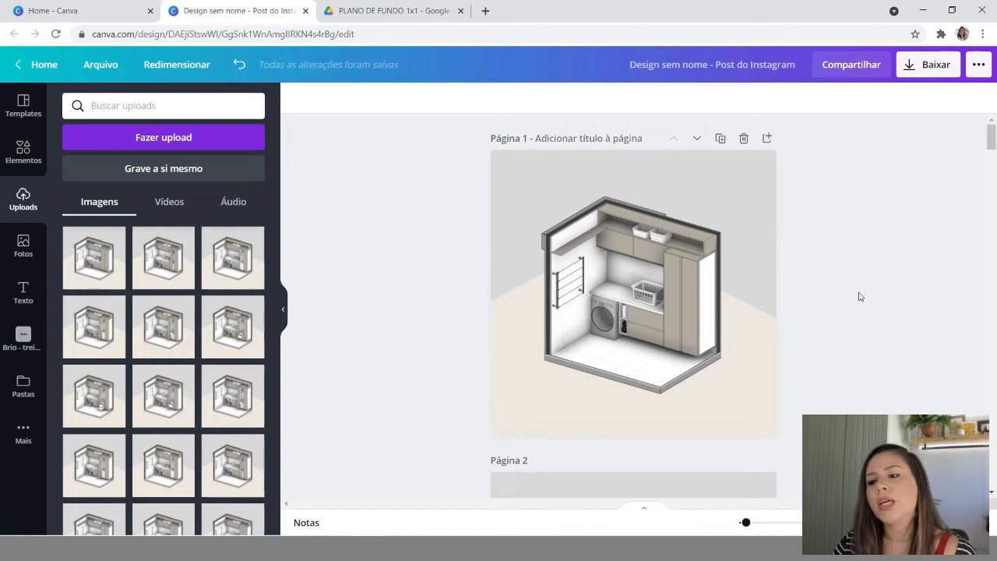
# - Search the elements for SETA and add the thin black hand-drawn arrow to page 1
pyautogui.click(633, 225)
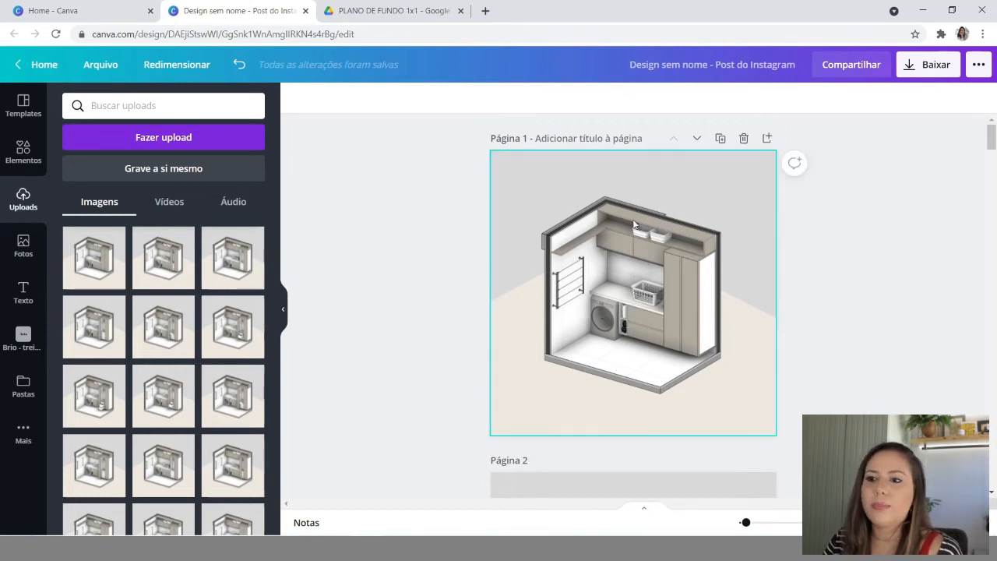
pyautogui.click(21, 160)
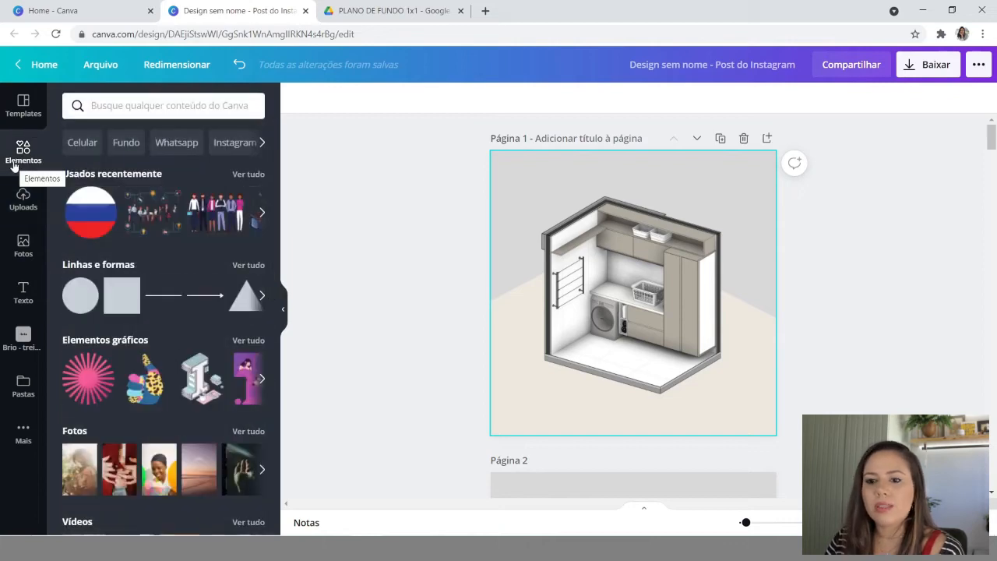
pyautogui.click(108, 106)
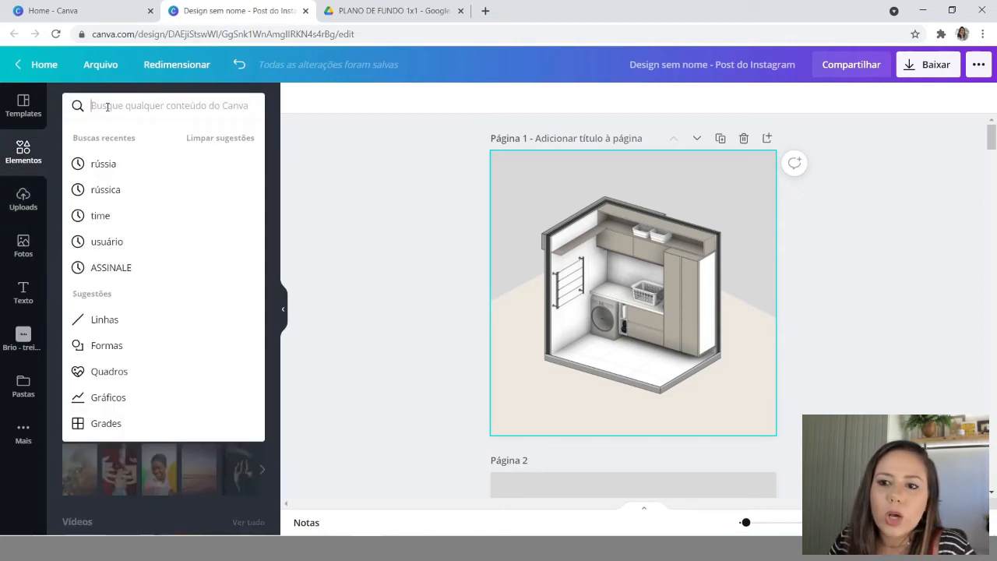
pyautogui.click(271, 108)
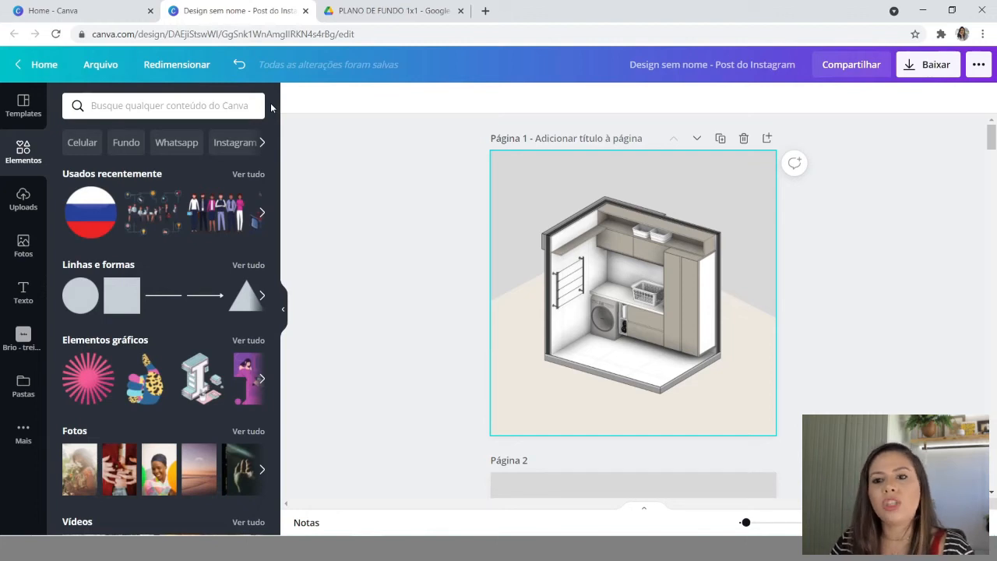
pyautogui.click(168, 96)
pyautogui.write('SETA')
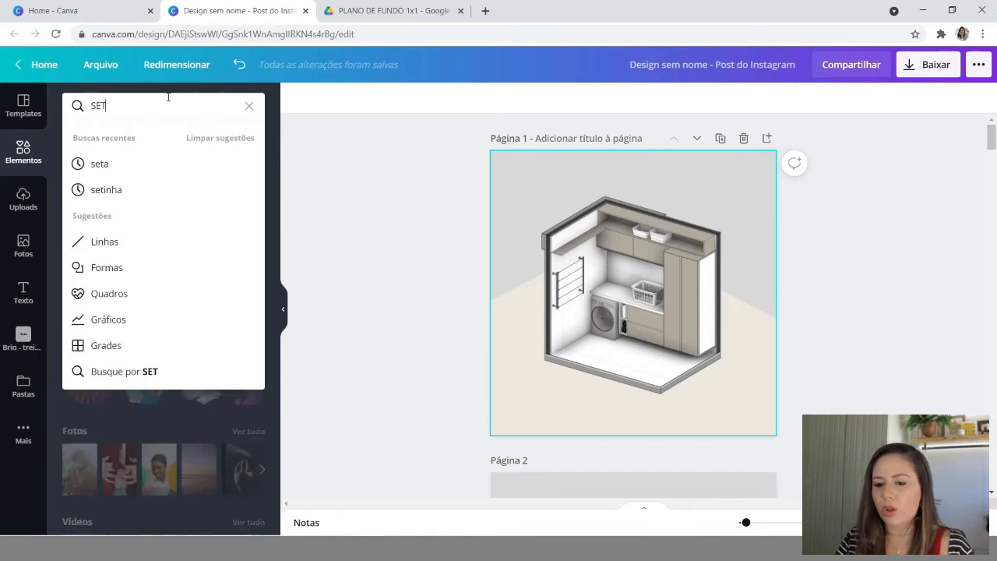
pyautogui.press('Return')
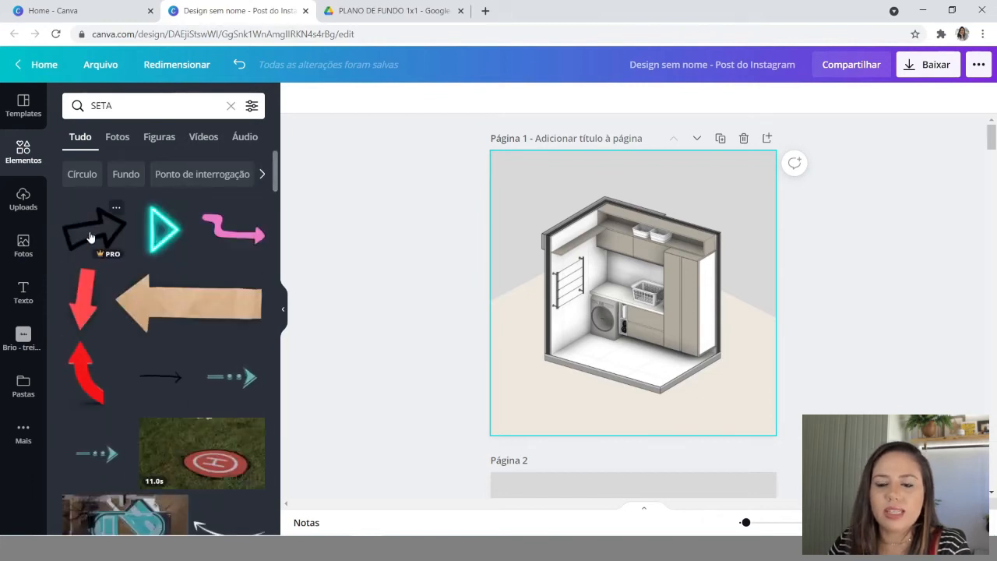
pyautogui.click(153, 380)
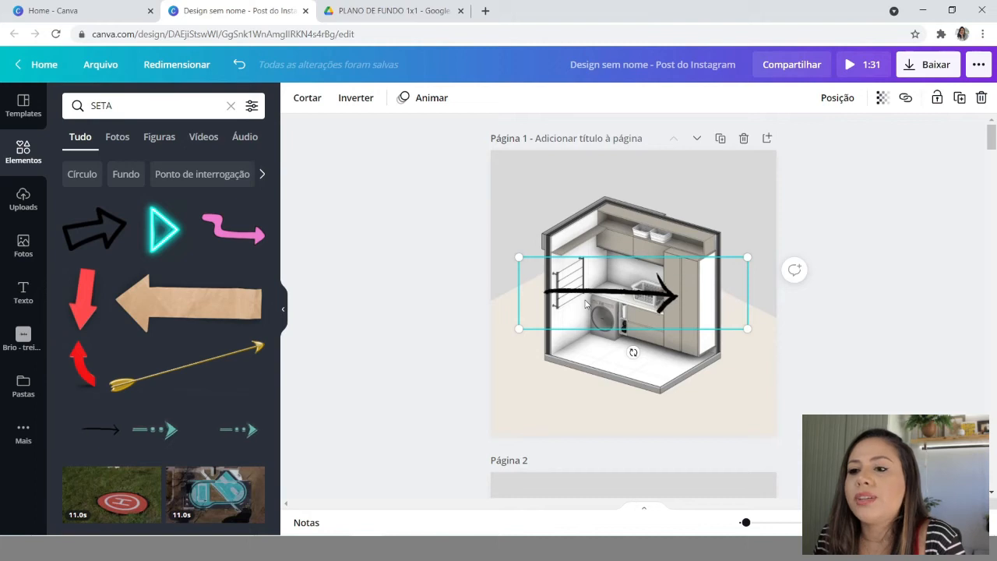
pyautogui.click(872, 303)
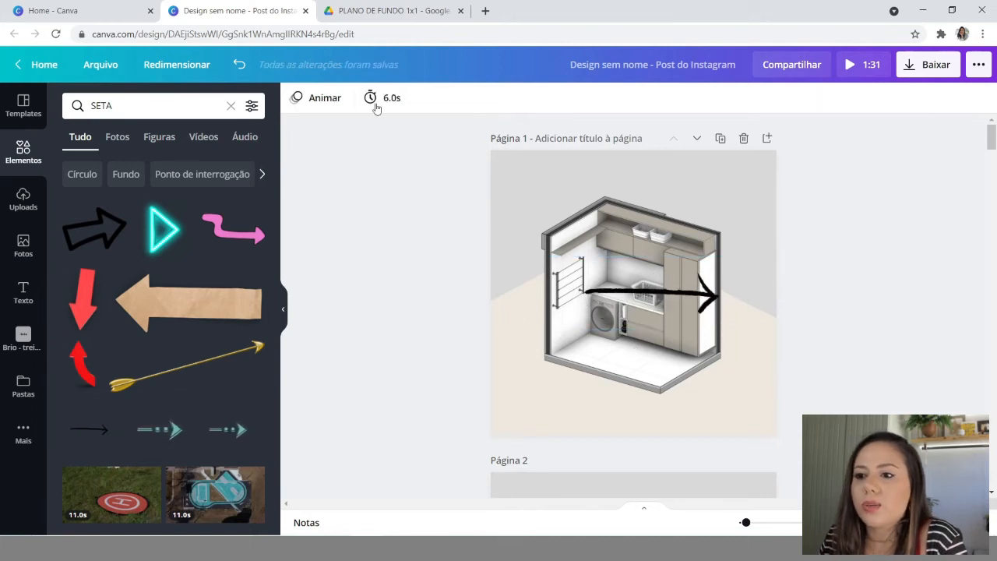
# - Set the duration of page 1, which holds the black arrow, to 0.1 s
pyautogui.click(627, 297)
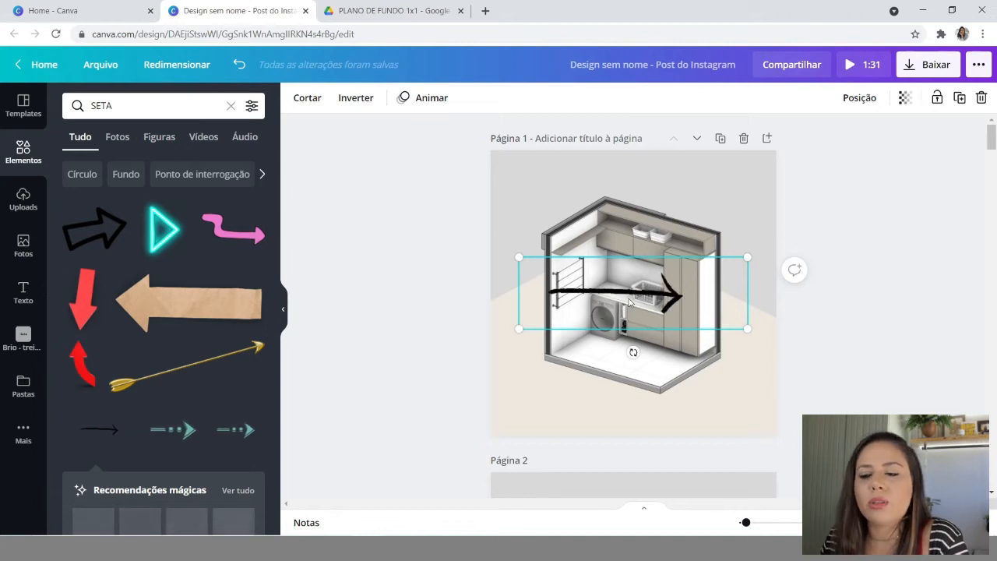
pyautogui.click(380, 113)
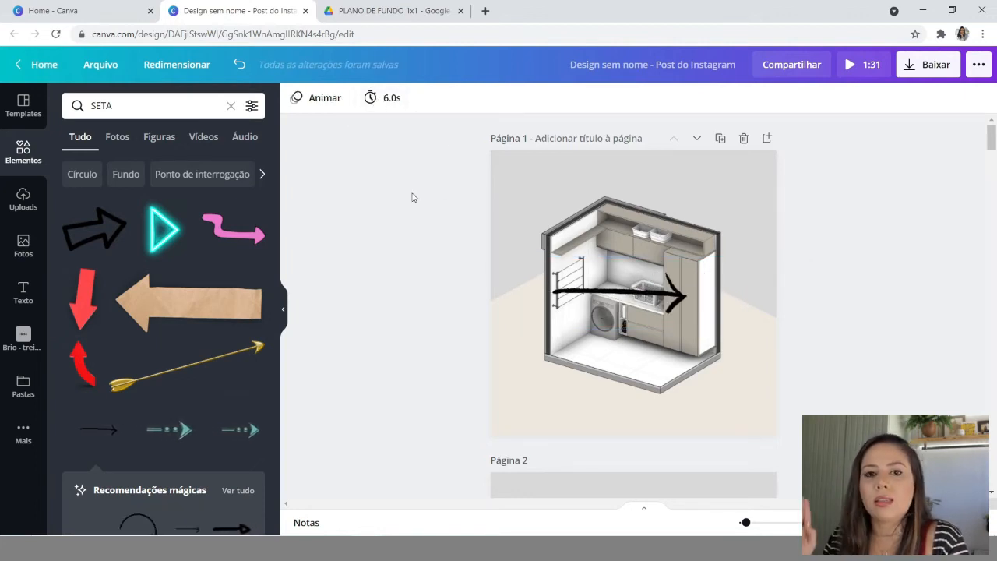
pyautogui.click(567, 199)
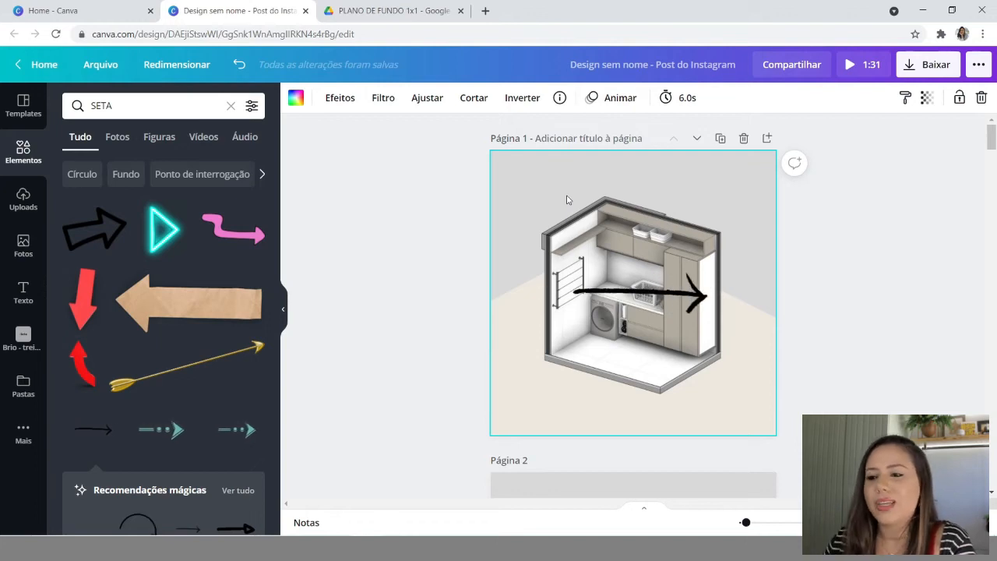
pyautogui.click(916, 257)
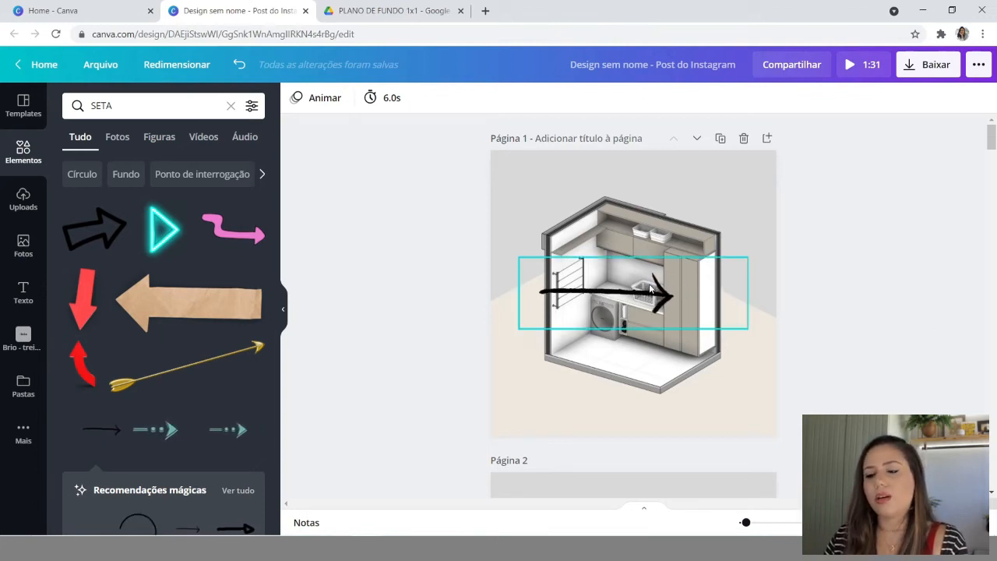
pyautogui.click(380, 101)
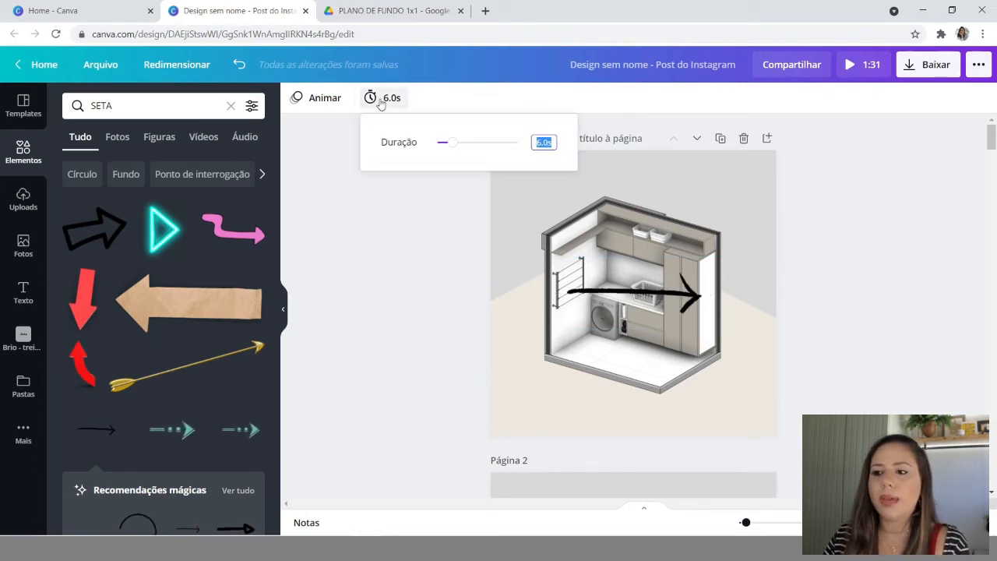
pyautogui.moveTo(456, 145); pyautogui.dragTo(419, 151)
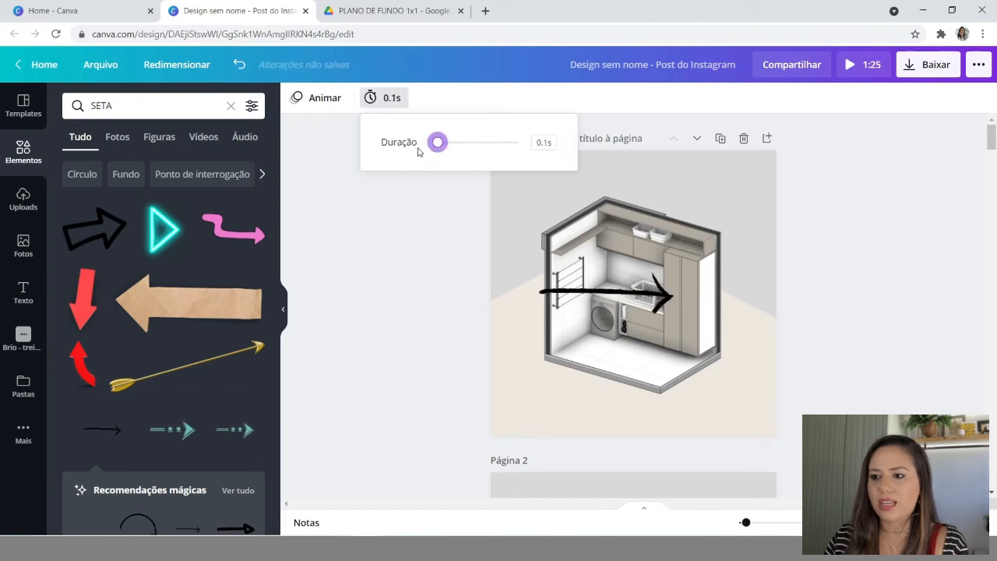
pyautogui.click(825, 287)
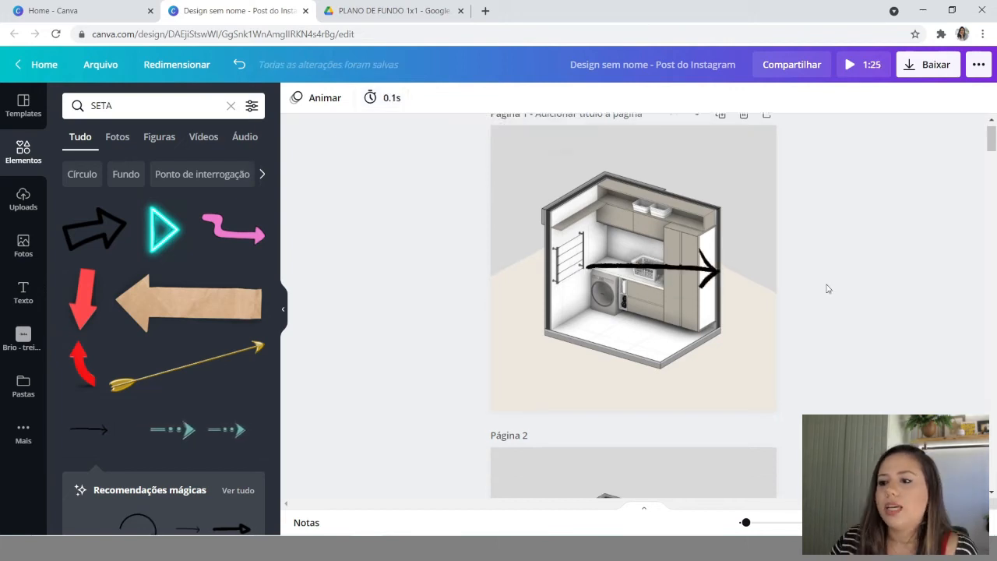
# - Set the duration of page 2, the frame with the open counter drawers, to 0.1 s
pyautogui.scroll(-3, 778, 265)
pyautogui.click(750, 243)
pyautogui.click(366, 210)
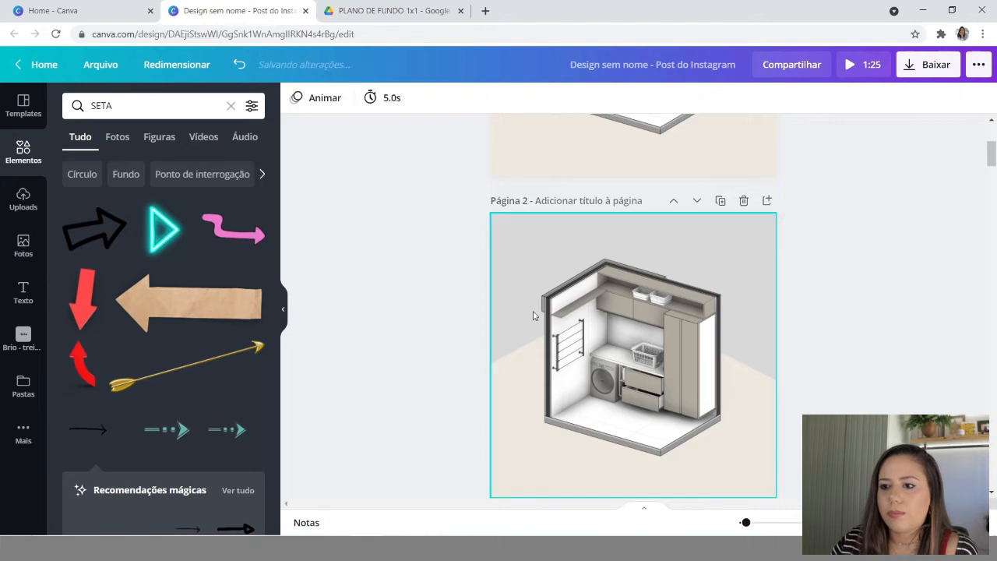
pyautogui.scroll(3, 652, 312)
pyautogui.scroll(-6, 877, 265)
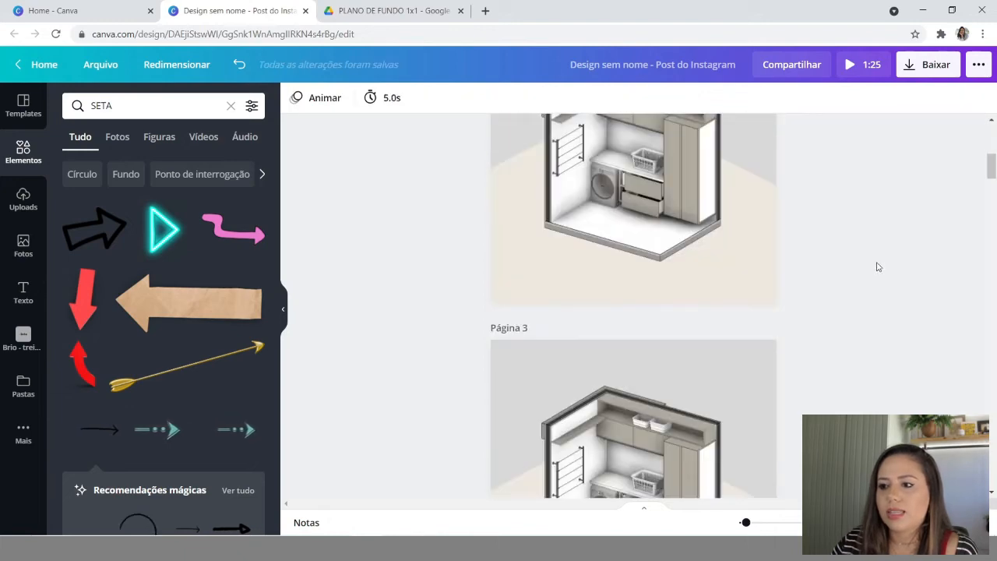
pyautogui.scroll(2, 877, 267)
pyautogui.scroll(3, 868, 307)
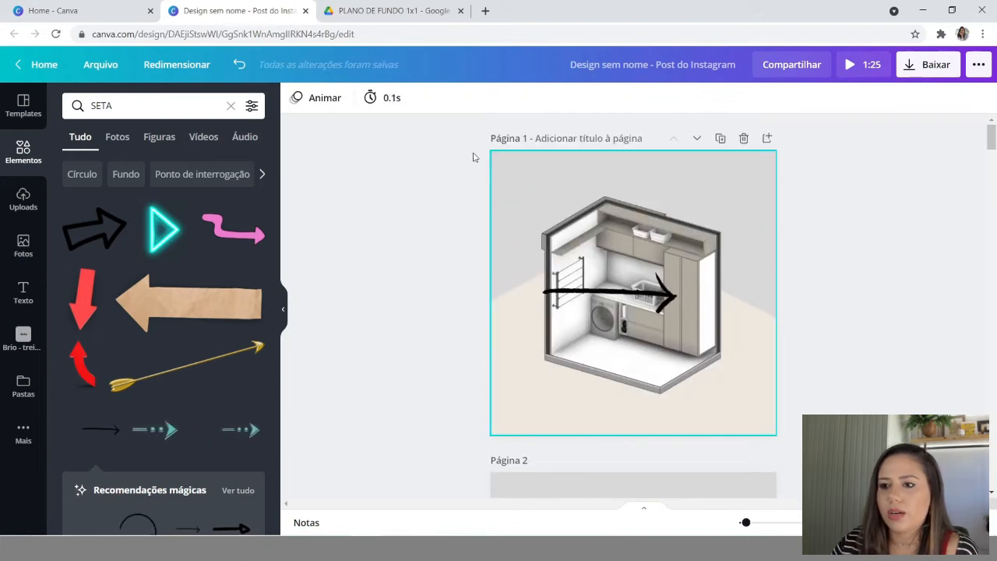
pyautogui.scroll(-3, 852, 288)
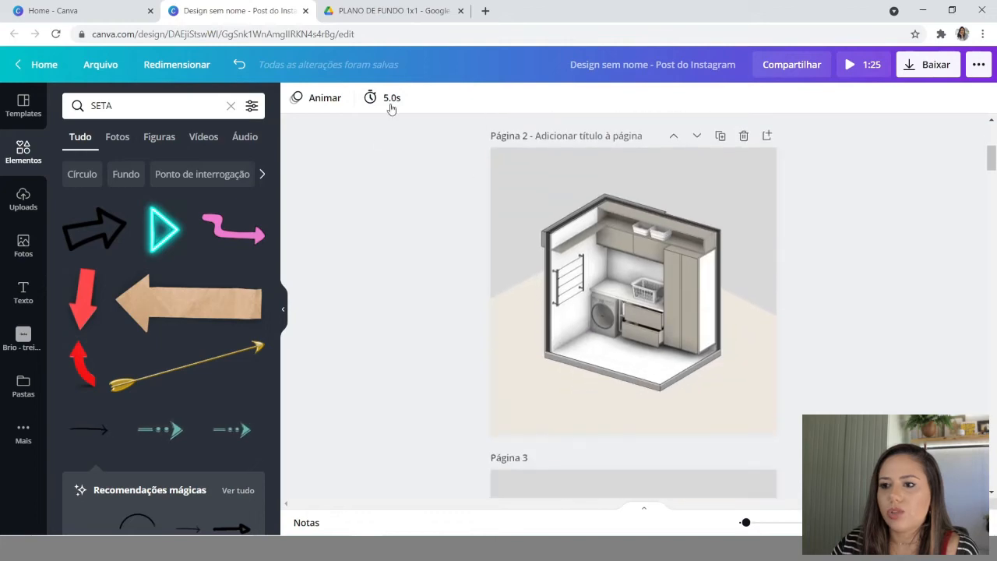
pyautogui.click(391, 106)
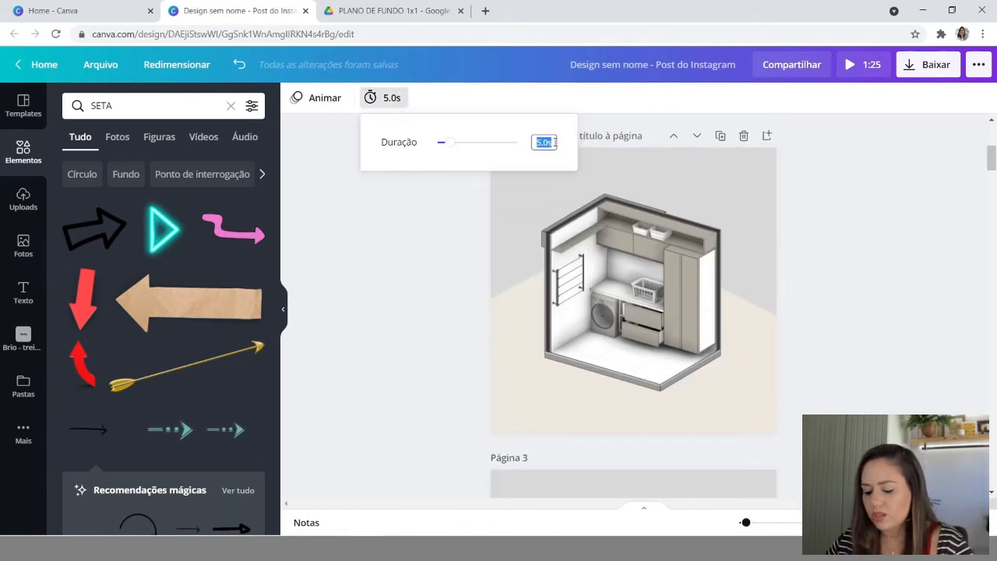
pyautogui.write('0.1')
# - Set the duration of each remaining page, from page 3 through page 18, to 0.1 s
pyautogui.scroll(-4, 623, 249)
pyautogui.click(387, 101)
pyautogui.write('0.1')
pyautogui.scroll(-4, 623, 250)
pyautogui.click(386, 101)
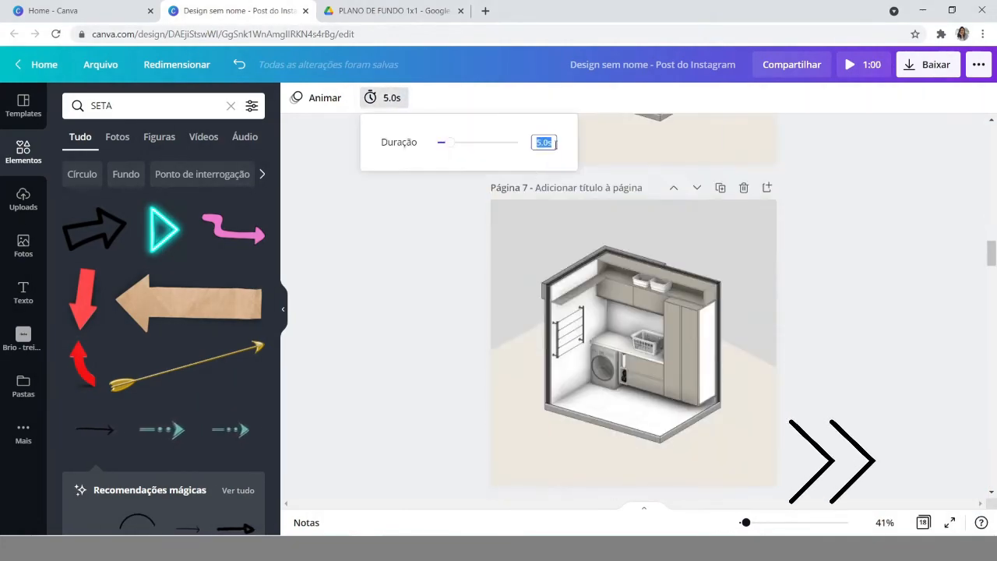
pyautogui.write('0.1')
pyautogui.scroll(-4, 623, 249)
pyautogui.click(385, 109)
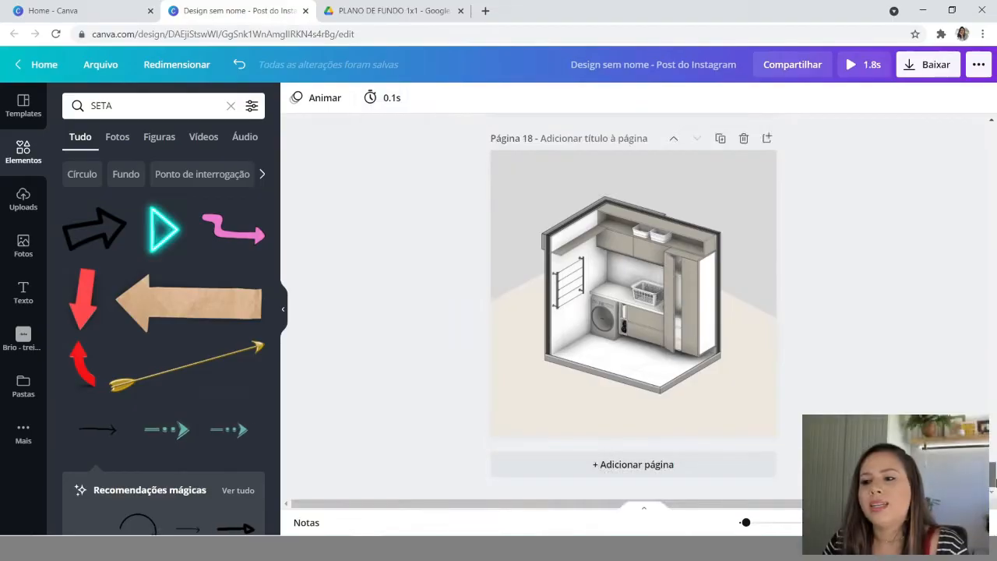
pyautogui.scroll(-5, 991, 440)
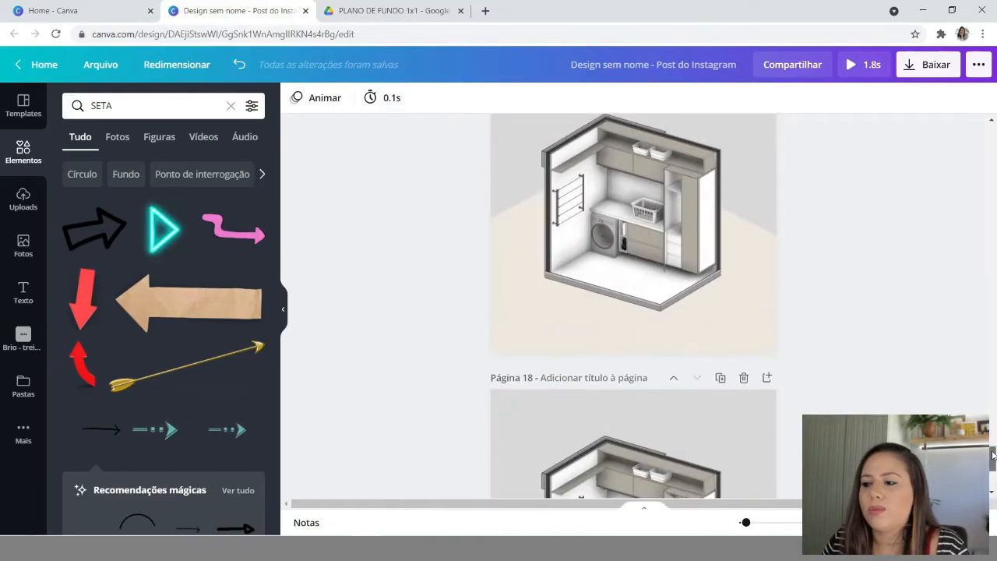
# - Return to page 1, delete the black arrow from it and undo the deletion
pyautogui.moveTo(991, 440); pyautogui.dragTo(991, 369)
pyautogui.scroll(8, 484, 193)
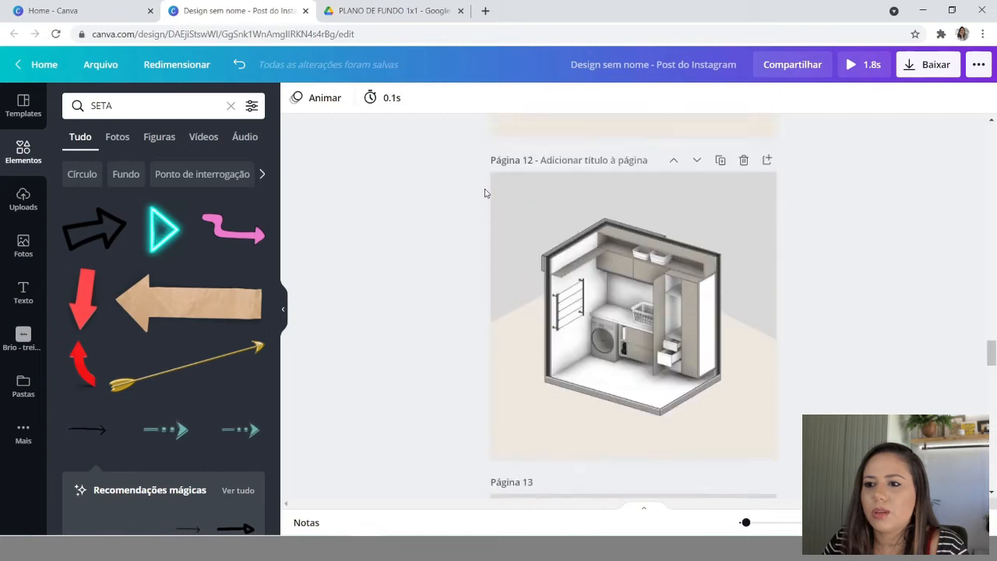
pyautogui.scroll(10, 484, 192)
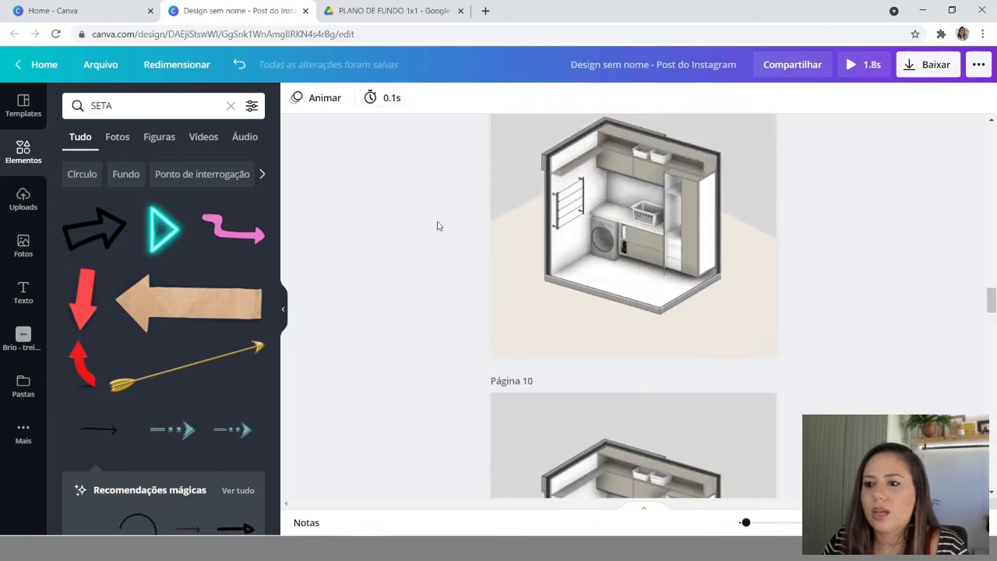
pyautogui.scroll(20, 472, 263)
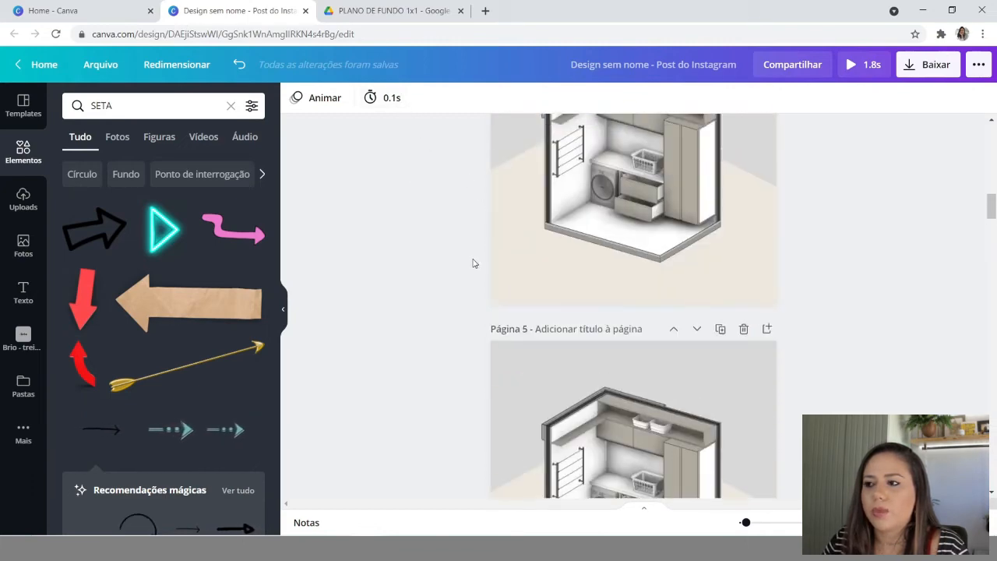
pyautogui.scroll(8, 472, 262)
pyautogui.click(639, 291)
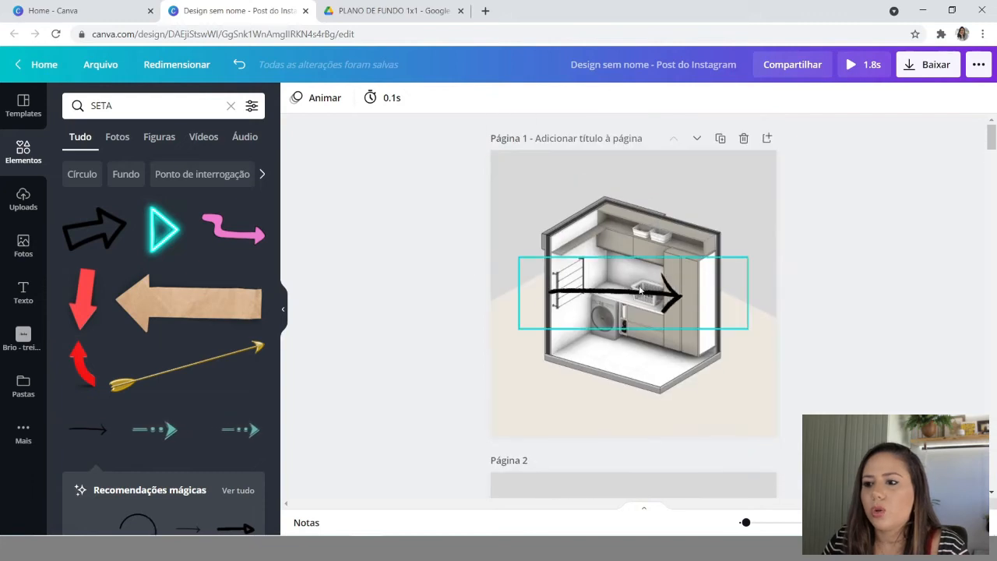
pyautogui.press('Delete')
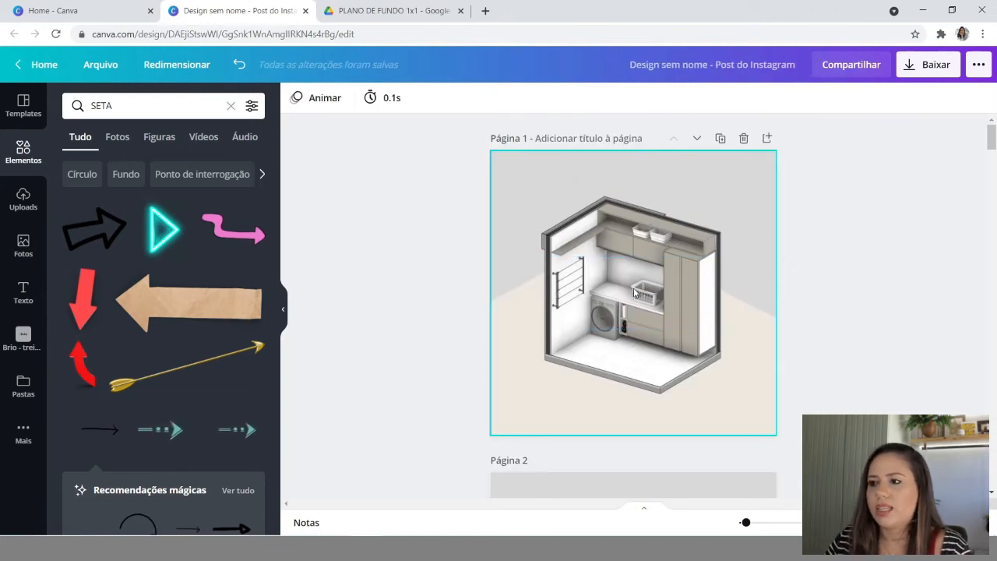
pyautogui.click(607, 233)
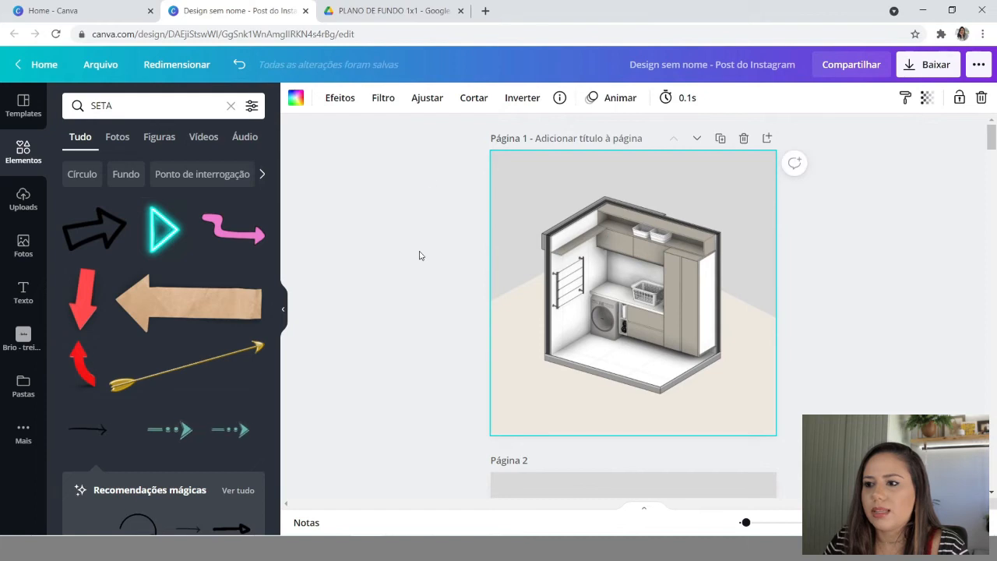
pyautogui.click(904, 216)
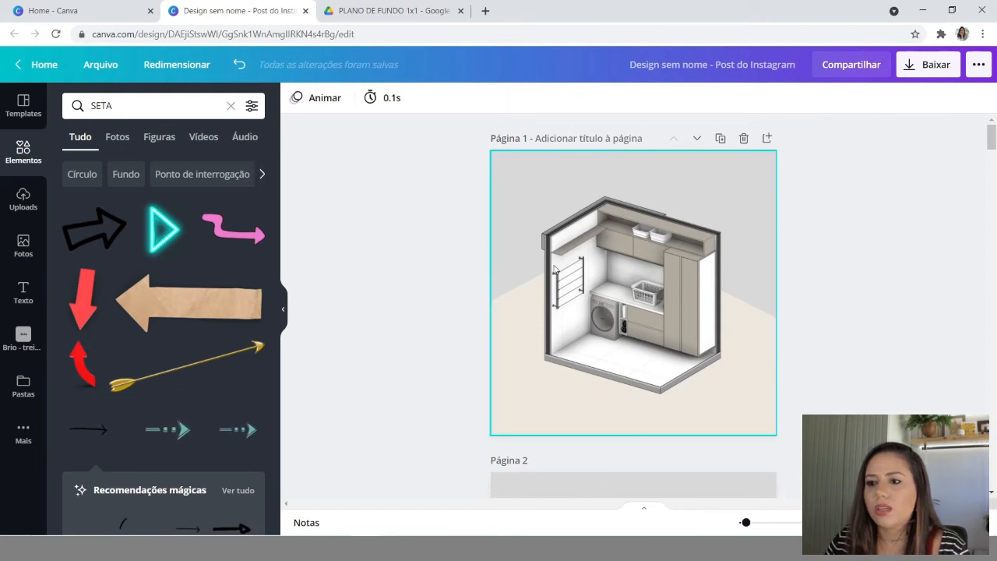
pyautogui.click(239, 64)
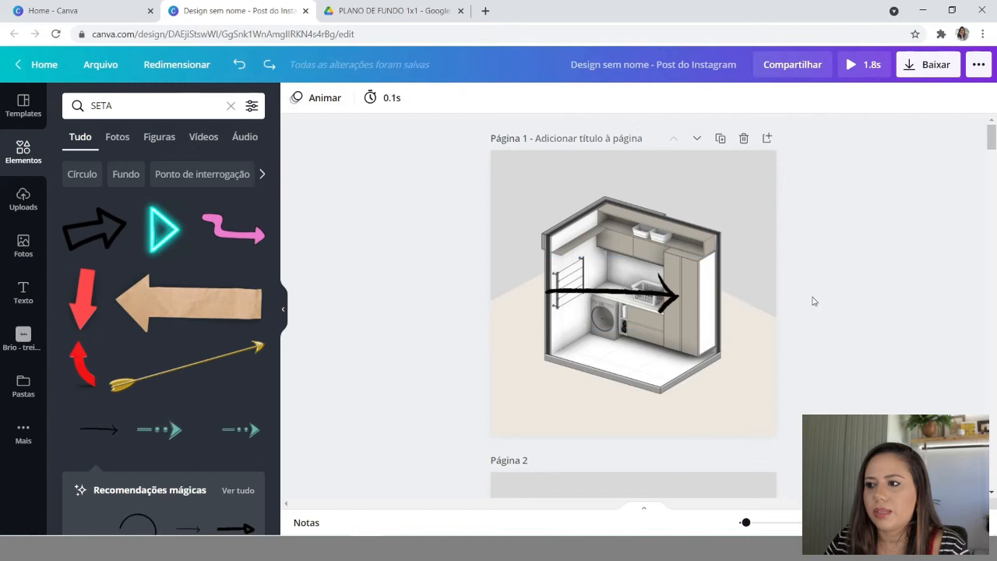
# - Preview the animation of all pages, replay it several times to check the drawer and wardrobe movement, and close the preview
pyautogui.click(855, 73)
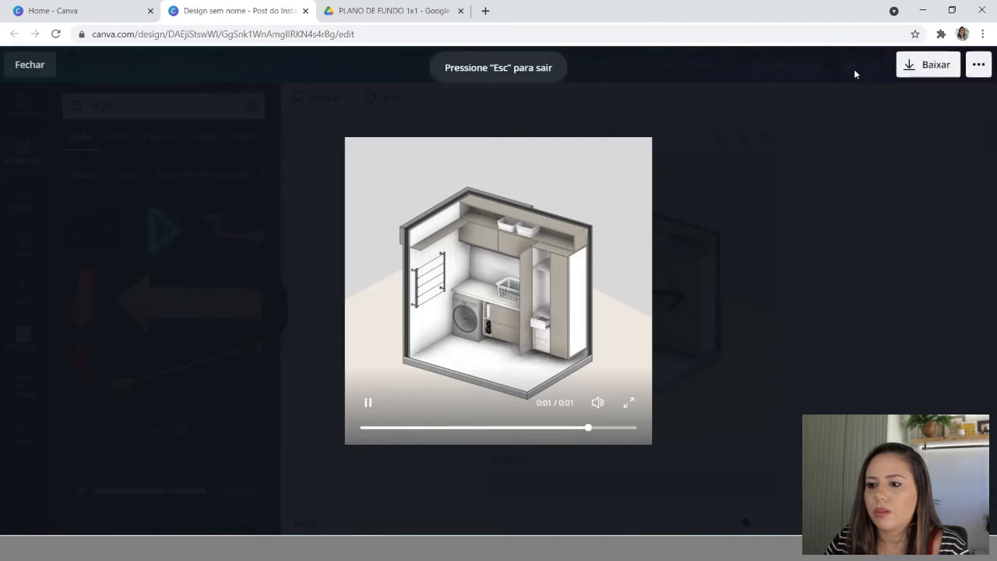
pyautogui.click(498, 292)
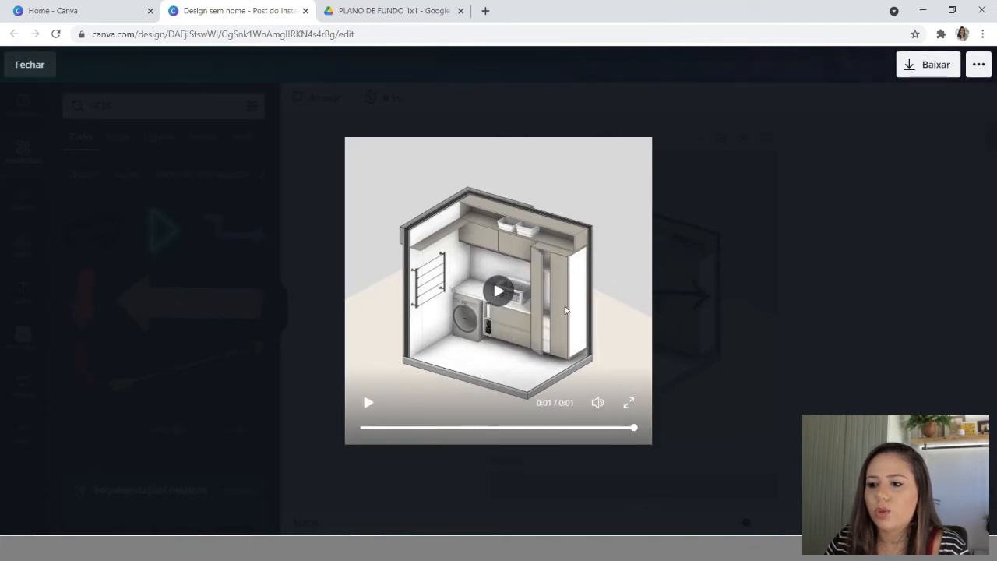
pyautogui.click(499, 293)
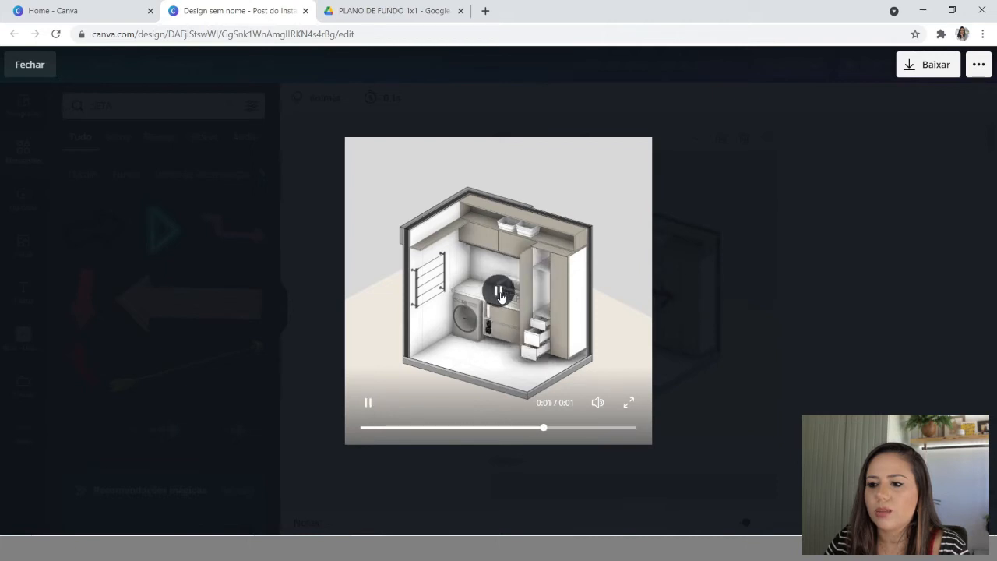
pyautogui.click(509, 285)
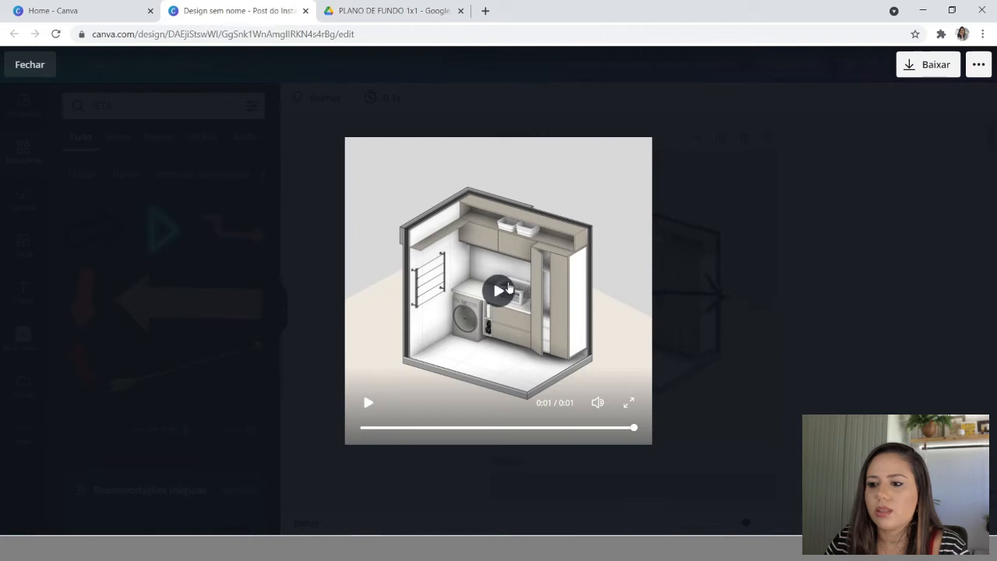
pyautogui.click(508, 288)
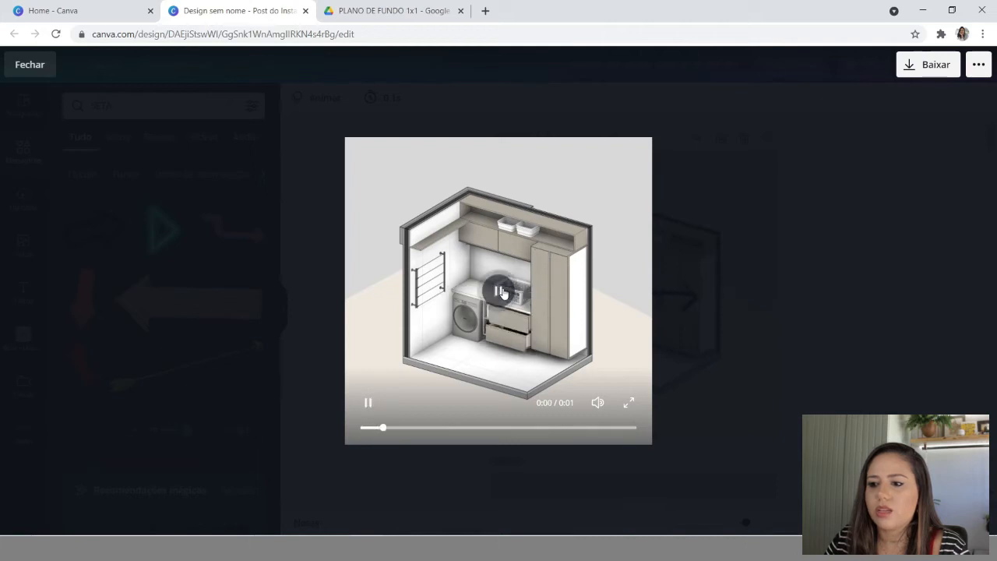
pyautogui.click(545, 330)
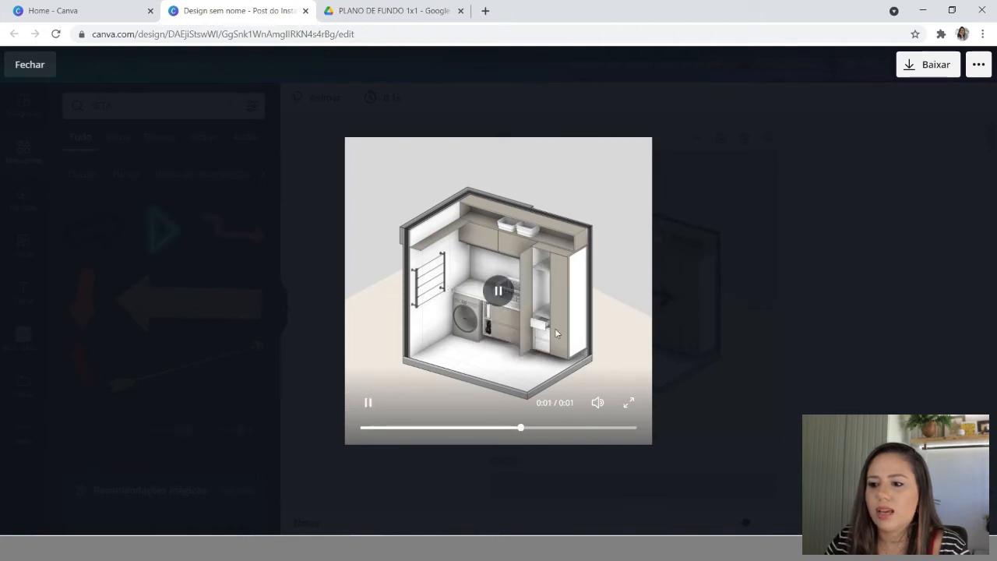
pyautogui.click(554, 331)
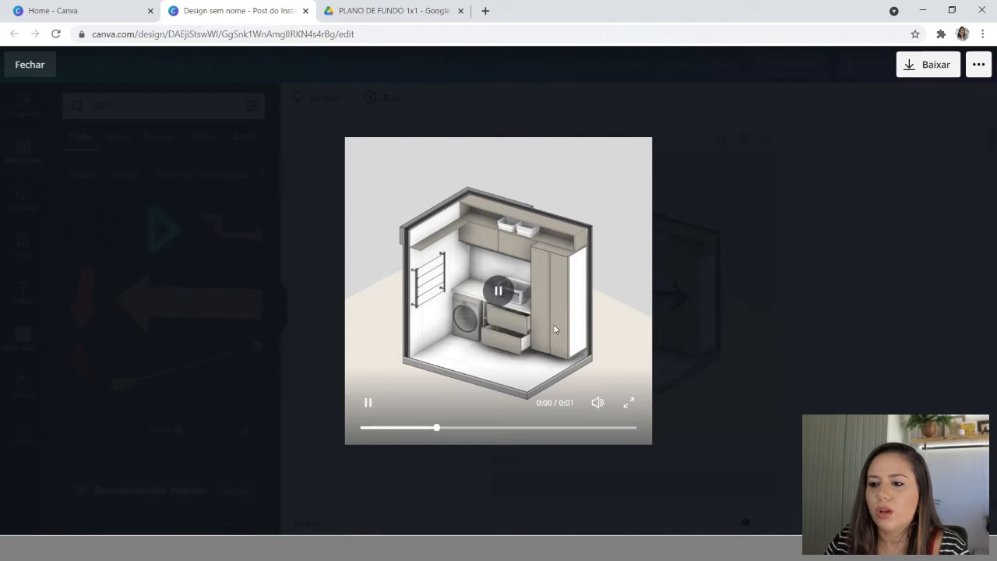
pyautogui.click(511, 331)
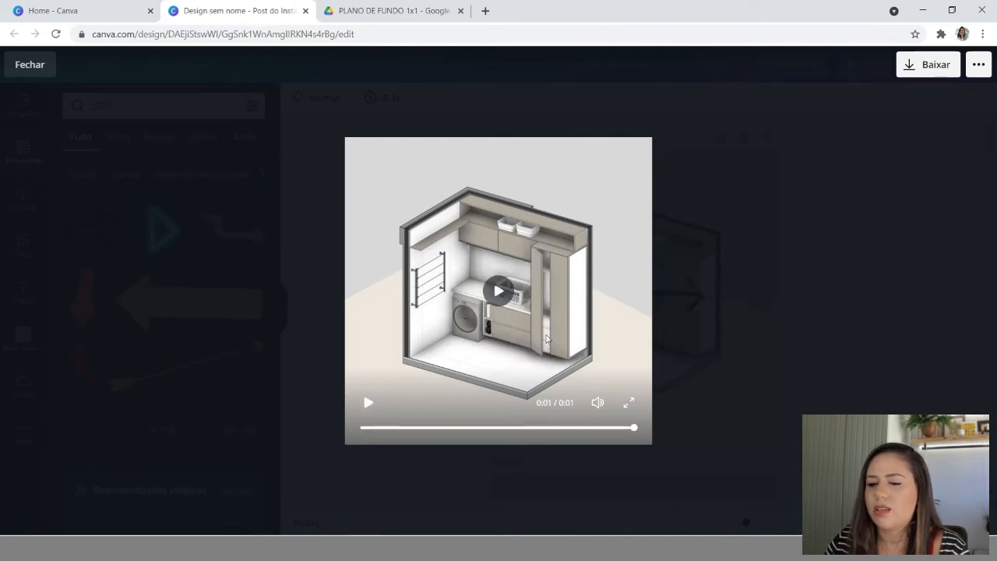
pyautogui.click(843, 299)
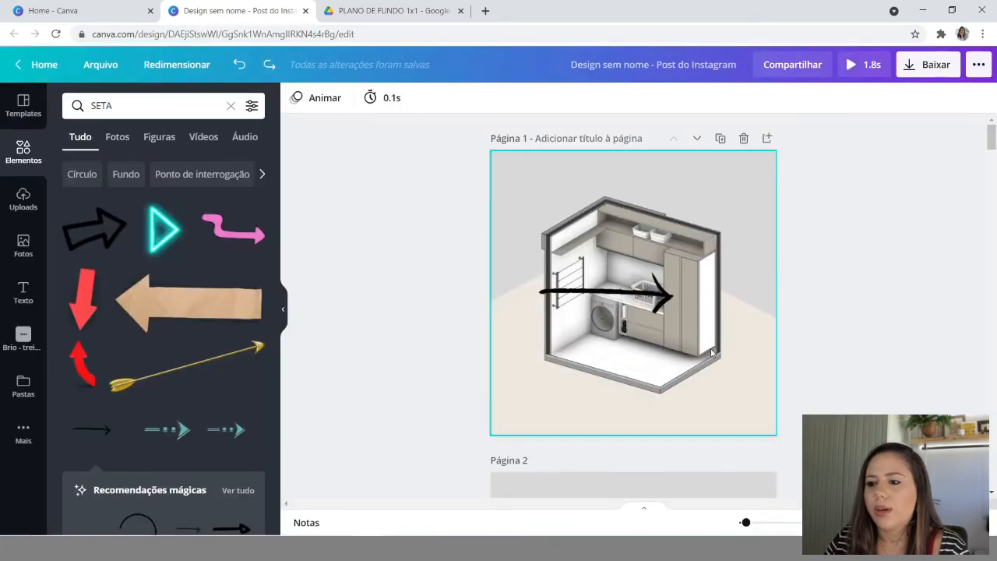
# - Set the duration of the frames with the open wardrobe drawers, including pages 11 and 12, to 0.2 s each
pyautogui.scroll(-5, 745, 262)
pyautogui.scroll(-15, 711, 349)
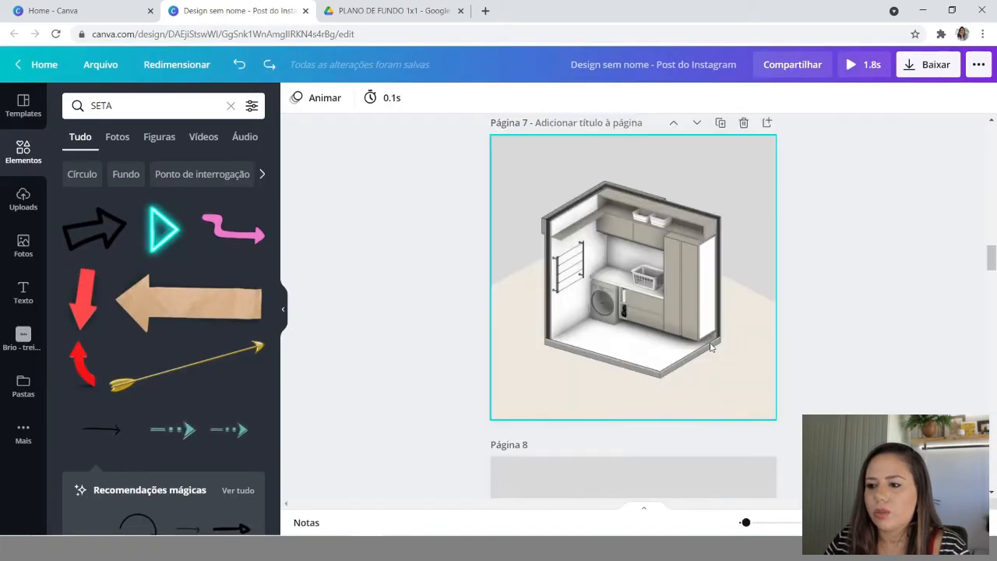
pyautogui.scroll(-4, 710, 347)
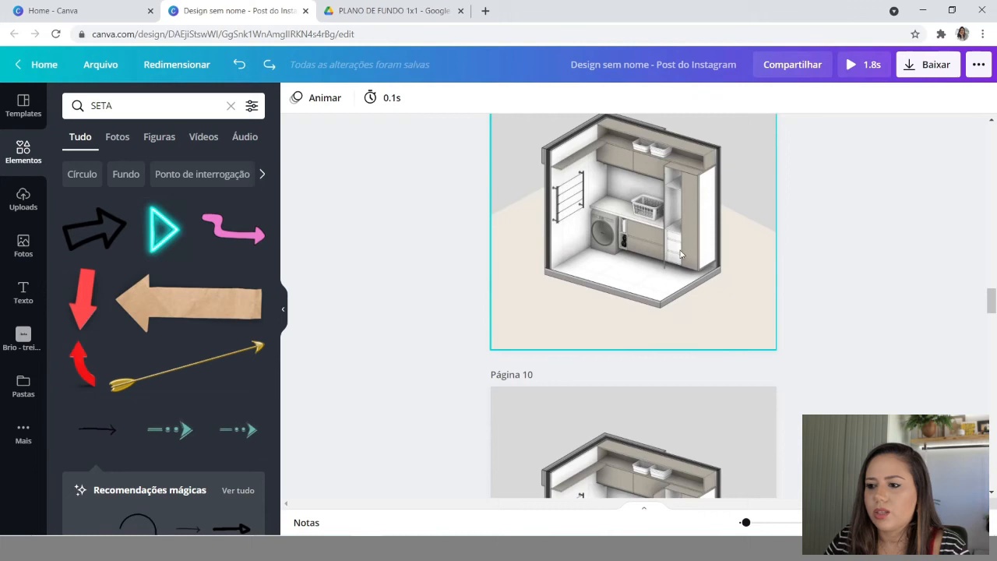
pyautogui.scroll(-4, 692, 355)
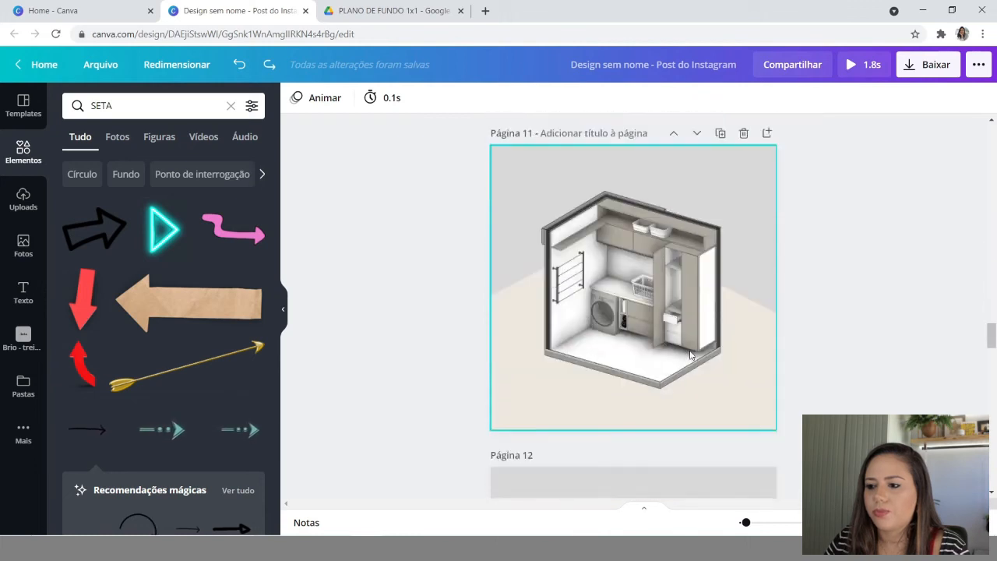
pyautogui.click(689, 291)
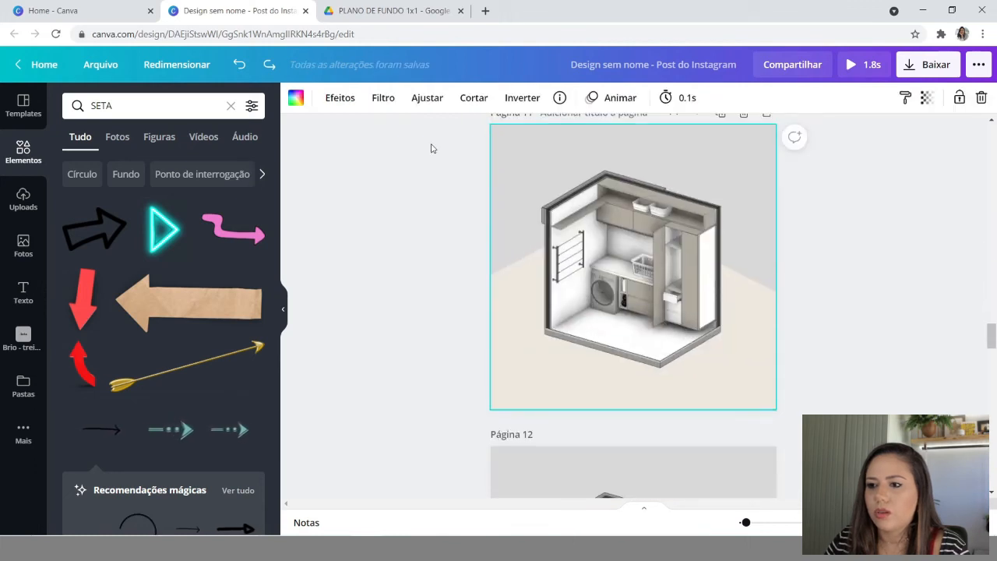
pyautogui.click(685, 97)
pyautogui.click(837, 237)
pyautogui.click(383, 97)
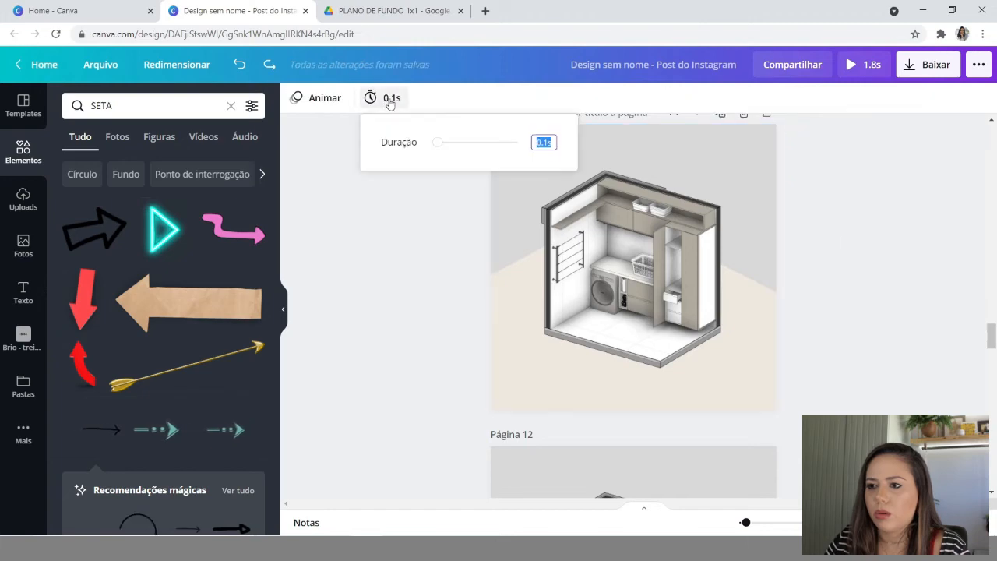
pyautogui.scroll(-10, 434, 123)
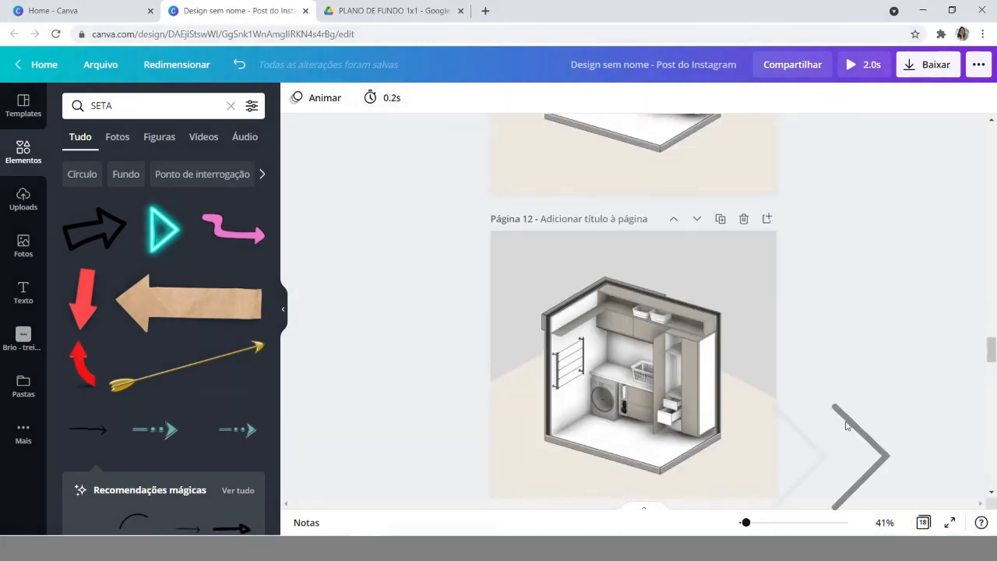
pyautogui.click(371, 98)
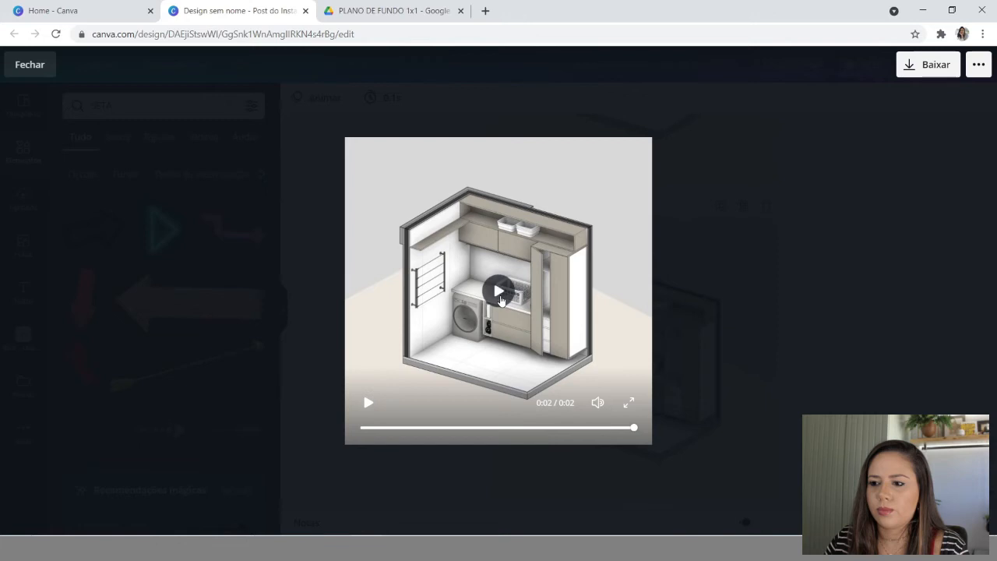
# - Replay the animation preview, close it and delete the black arrow from page 1
pyautogui.click(499, 293)
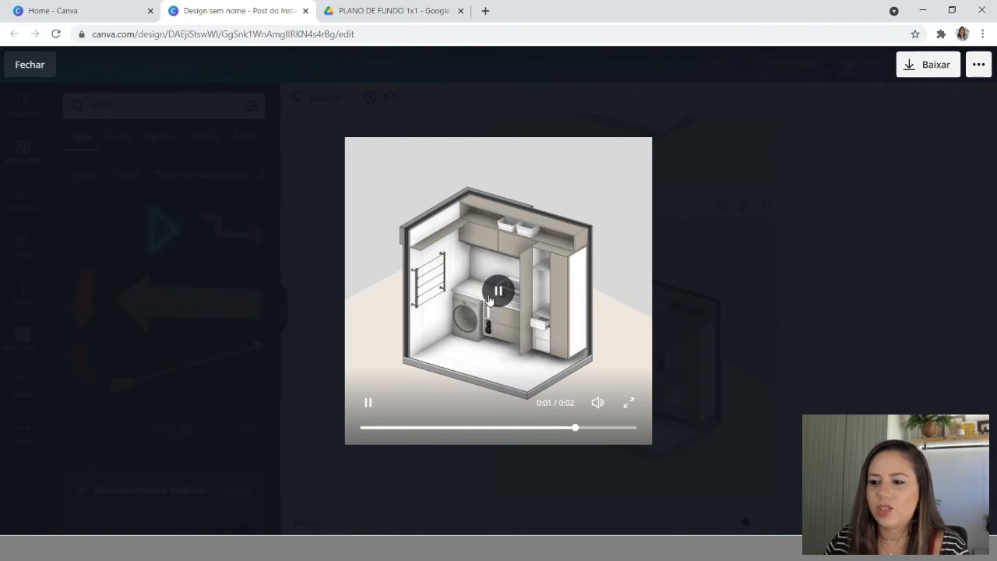
pyautogui.click(778, 347)
pyautogui.moveTo(992, 440); pyautogui.dragTo(992, 128)
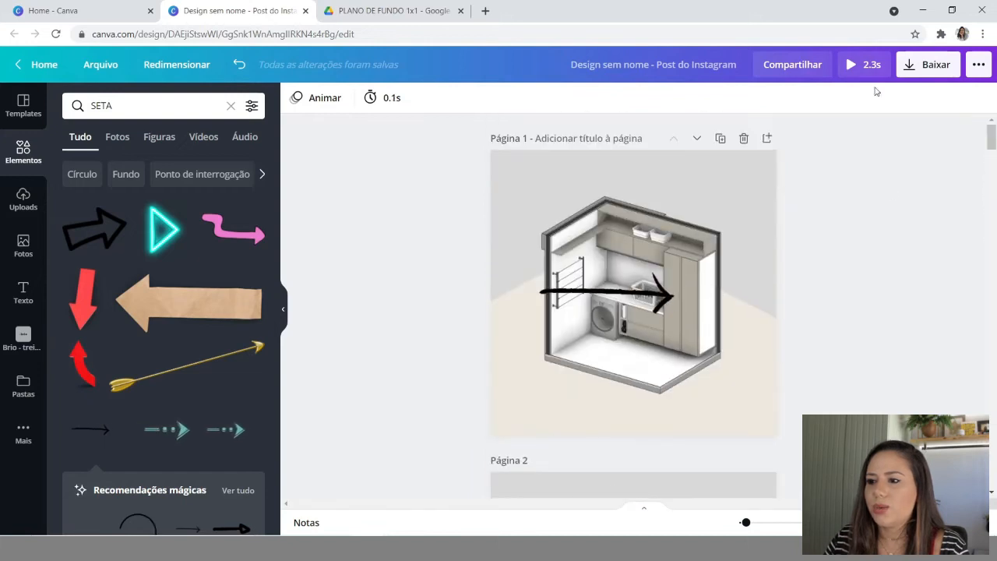
pyautogui.click(649, 293)
pyautogui.press('Delete')
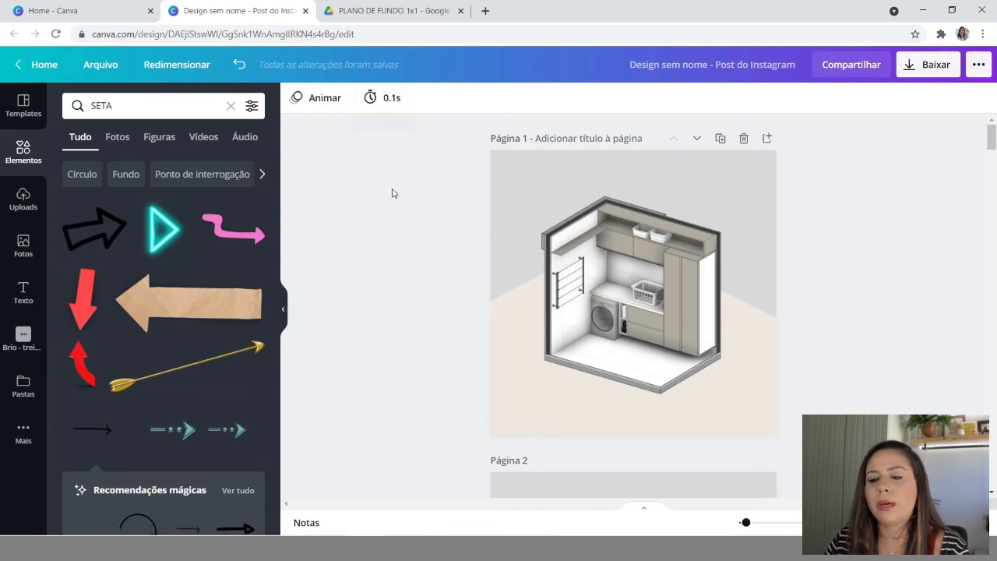
# - Check the frames and their durations from page 1 through page 18, and return to page 1
pyautogui.scroll(-8, 393, 198)
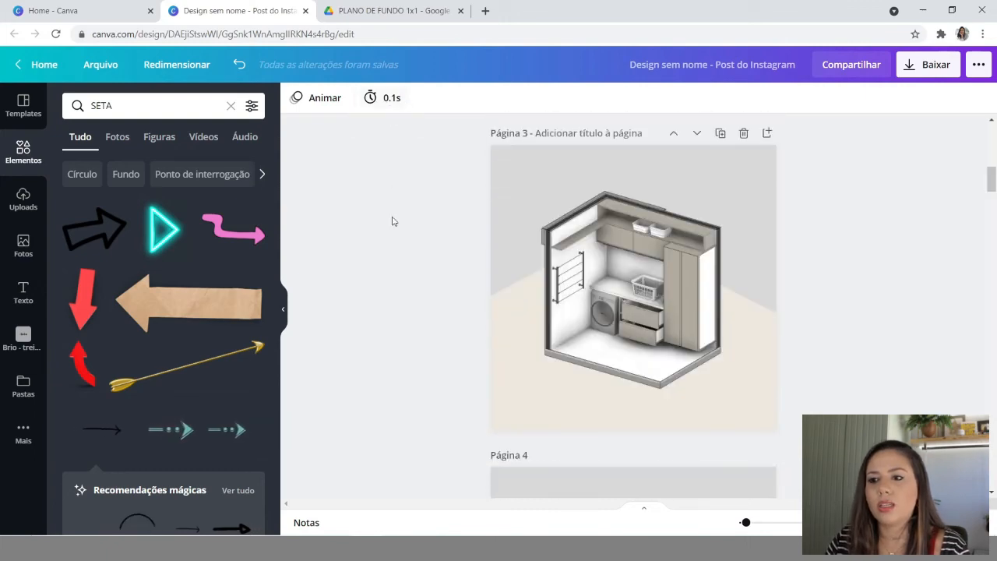
pyautogui.scroll(-20, 391, 226)
pyautogui.scroll(-12, 388, 253)
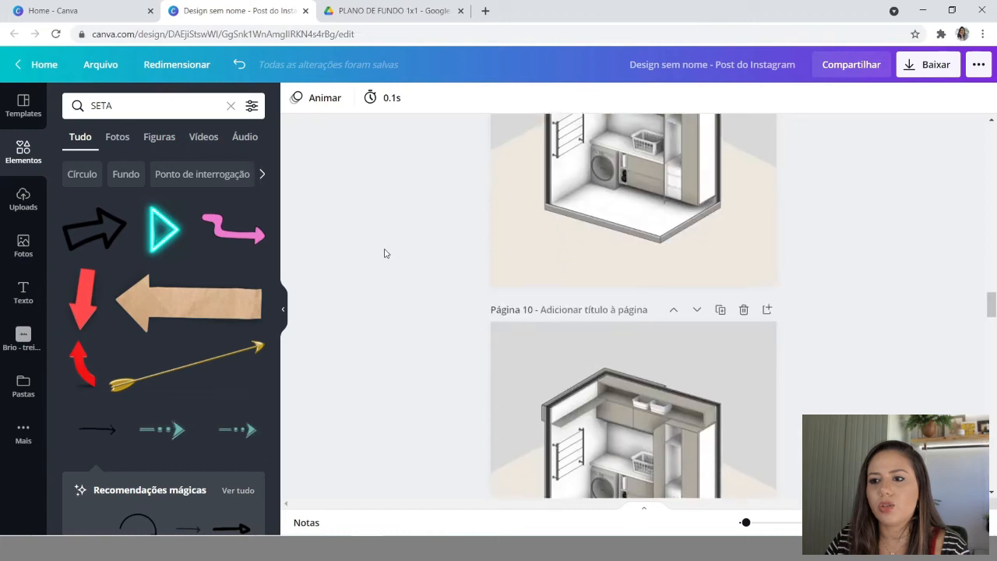
pyautogui.scroll(-9, 399, 124)
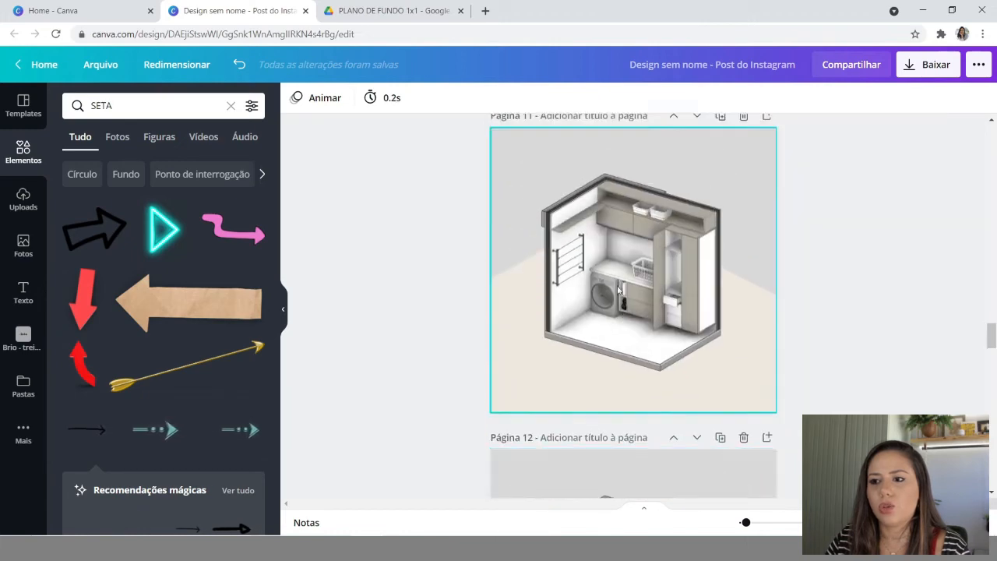
pyautogui.scroll(-16, 405, 179)
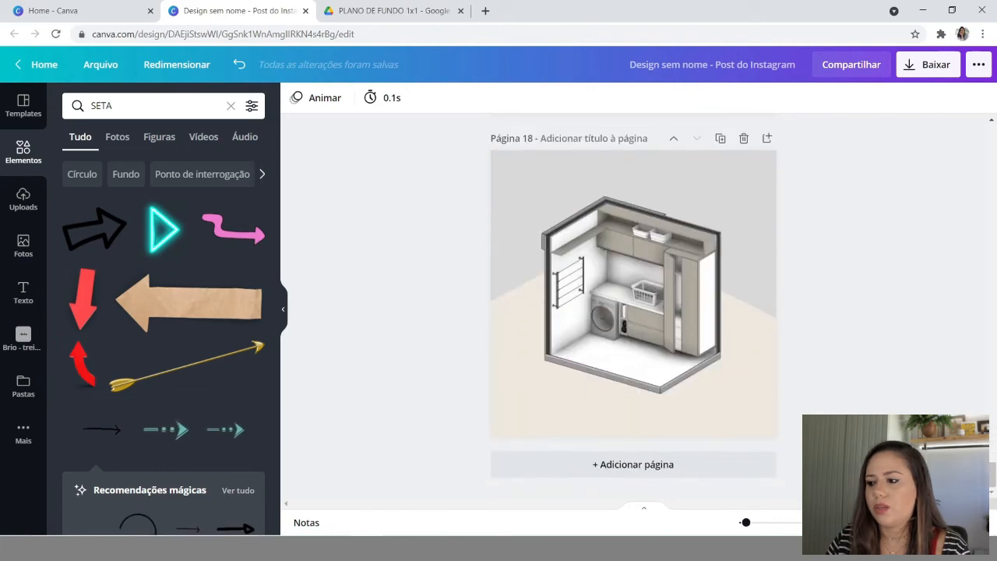
pyautogui.moveTo(992, 475); pyautogui.dragTo(990, 109)
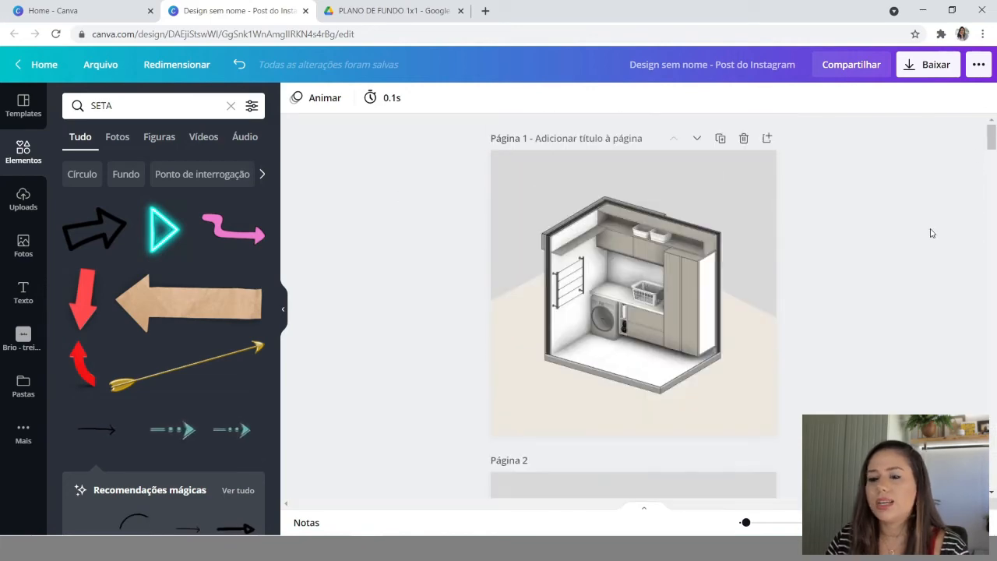
# - Download all 18 pages of the design as a single GIF file
pyautogui.click(909, 68)
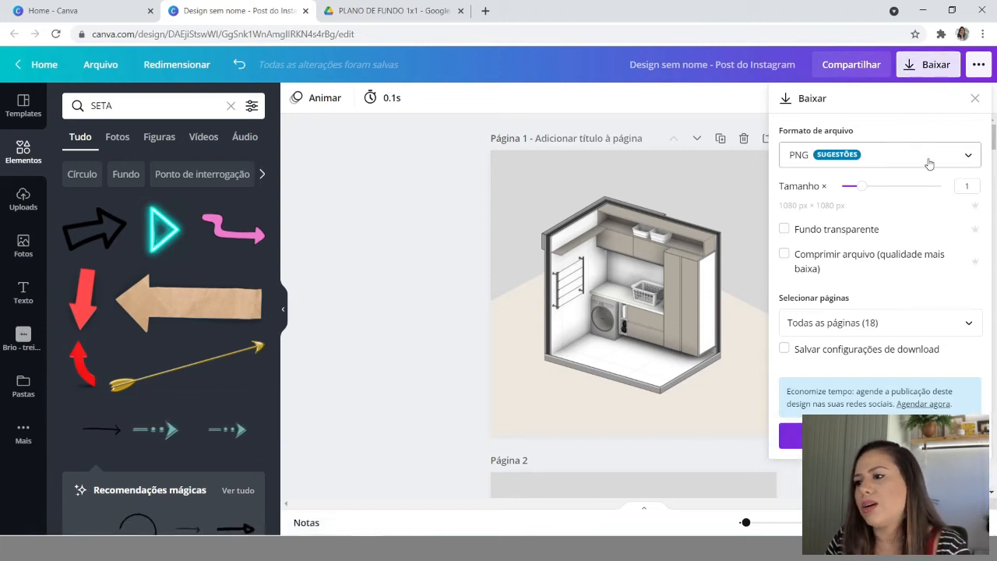
pyautogui.click(965, 156)
pyautogui.scroll(-1, 855, 320)
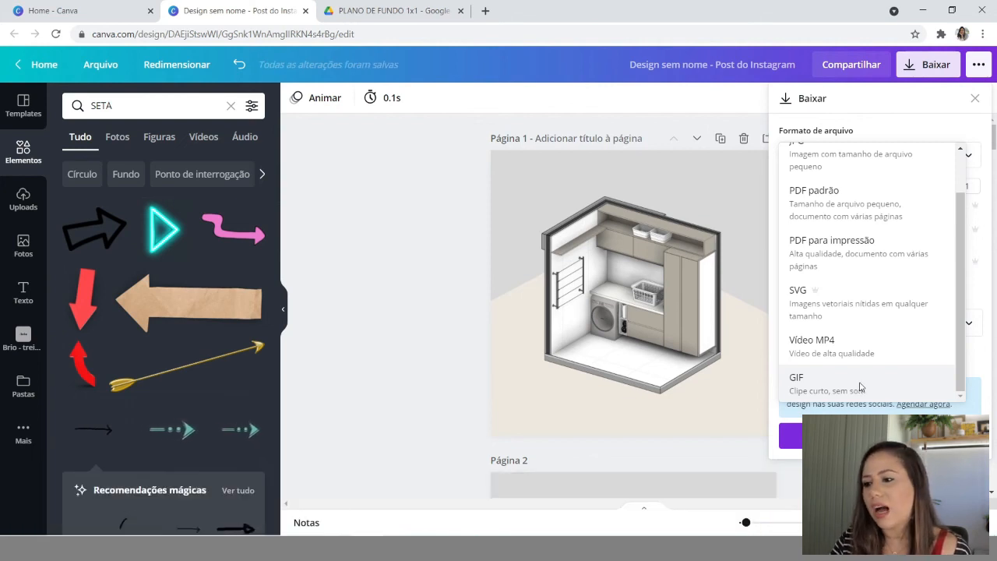
pyautogui.click(859, 387)
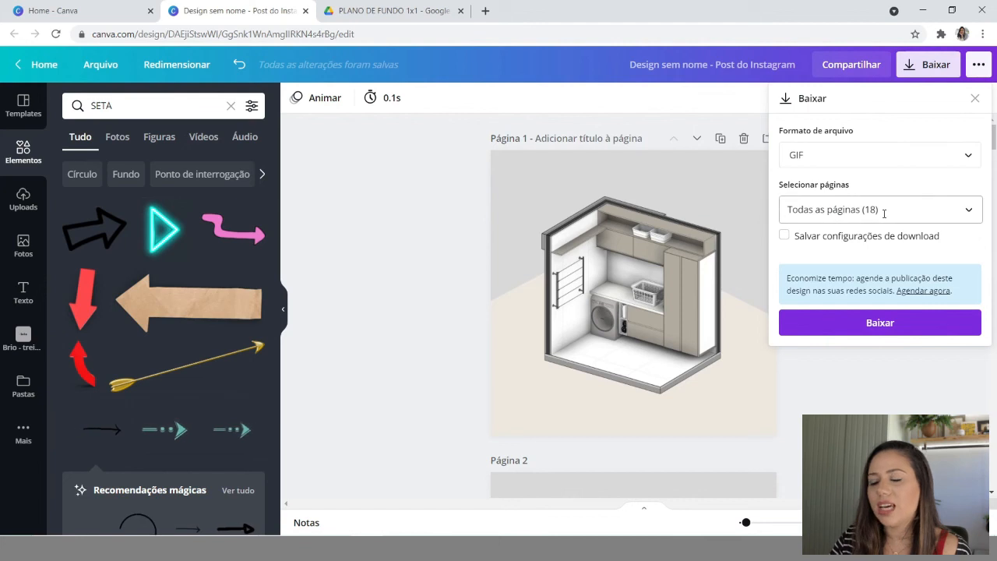
pyautogui.click(877, 324)
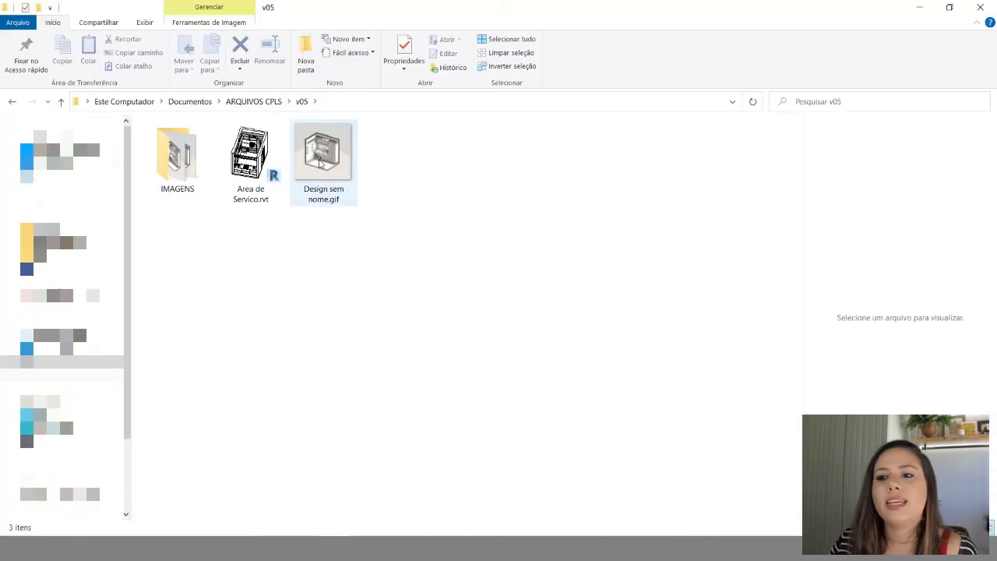
pyautogui.click(319, 162)
pyautogui.rightClick(327, 155)
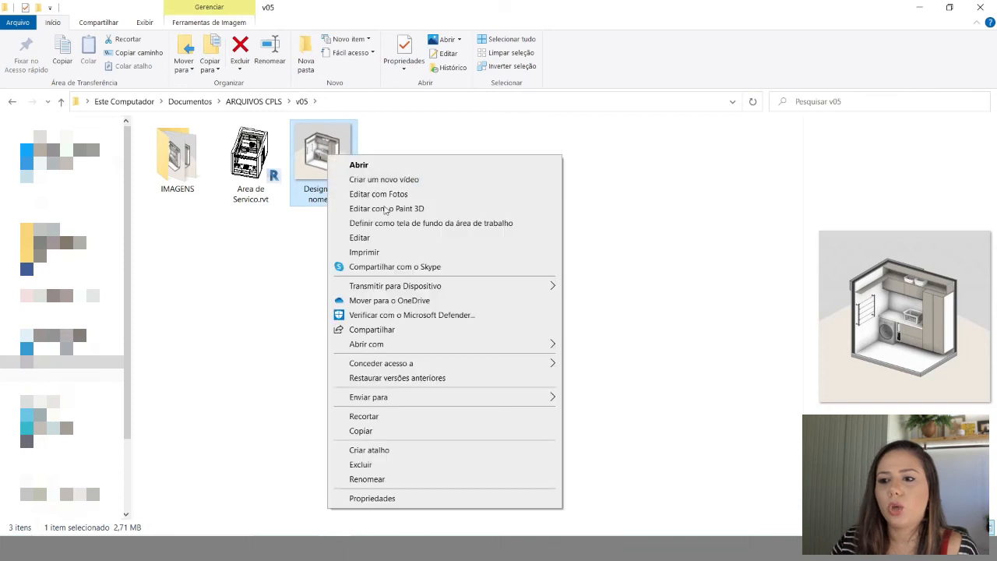
pyautogui.click(635, 358)
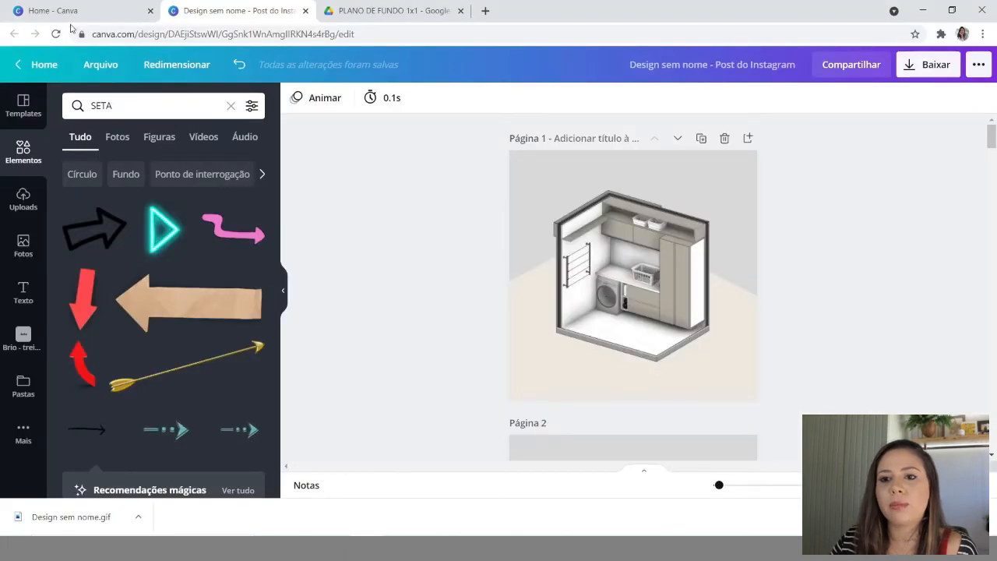
# - Rename the Canva design as "gif Serviço"
pyautogui.click(101, 65)
pyautogui.click(140, 99)
pyautogui.press('BackSpace')
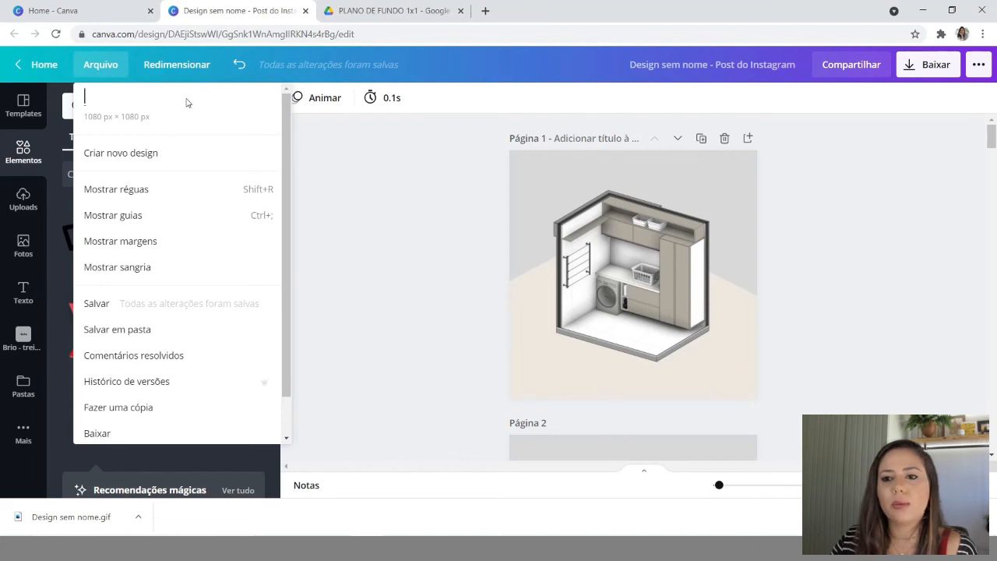
pyautogui.write('gif')
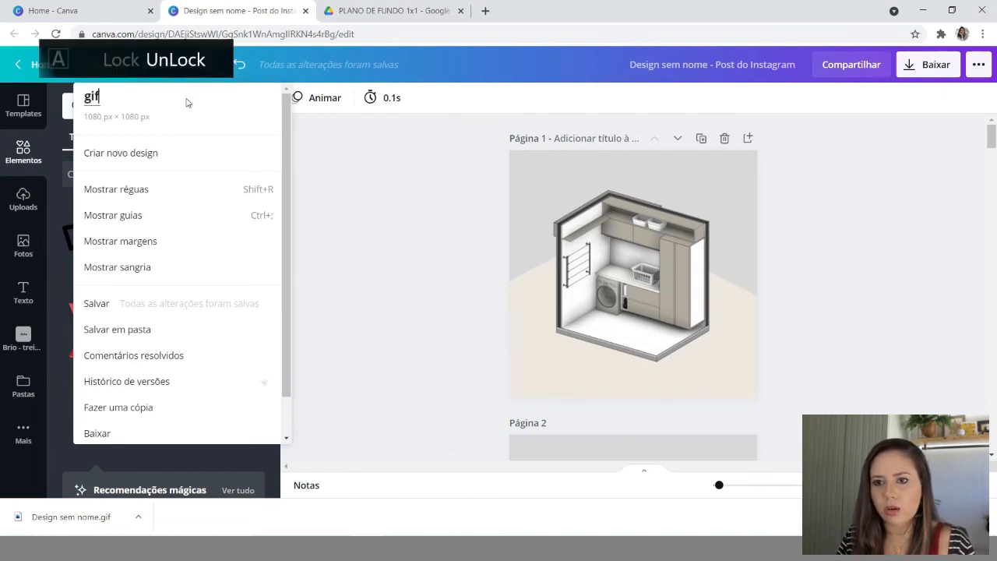
pyautogui.write(' Serviço')
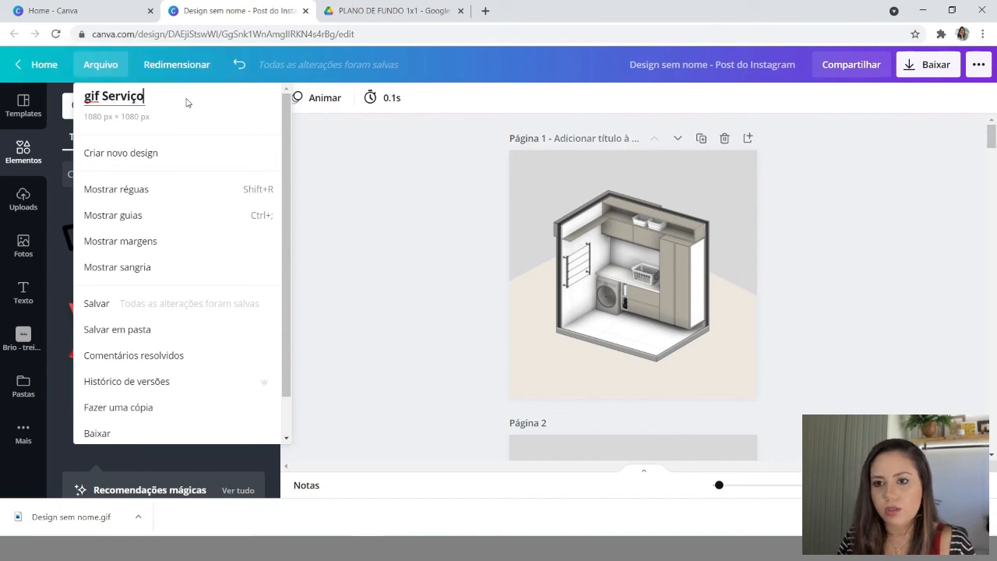
pyautogui.press('Return')
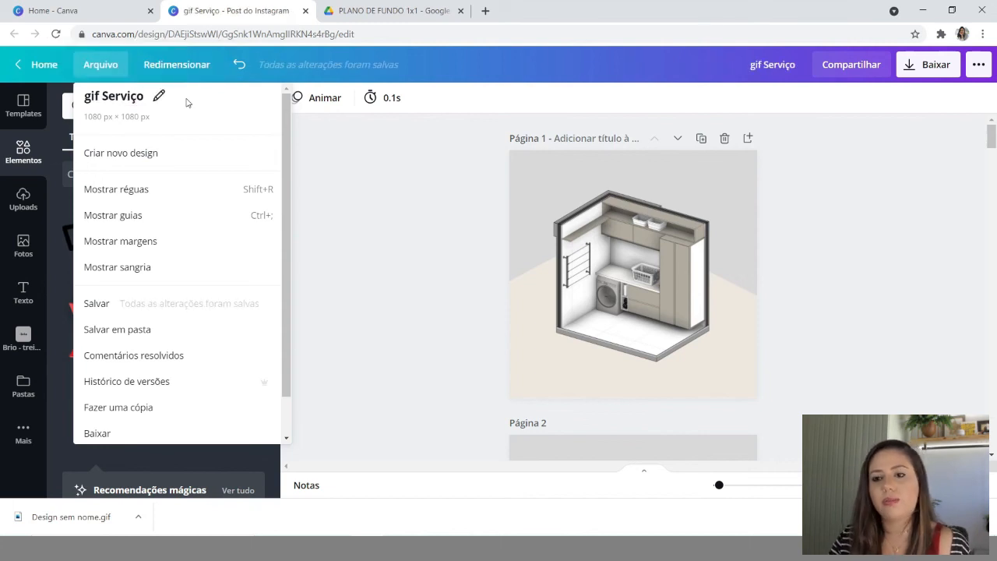
pyautogui.click(382, 201)
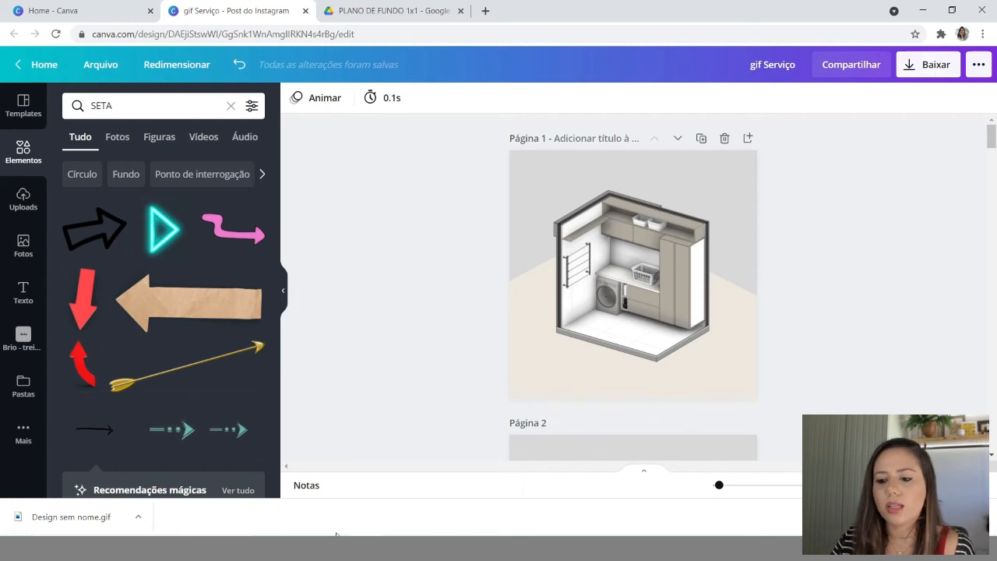
# - In File Explorer, rename the downloaded file Design sem nome.gif as Servico.gif and open it to view the animation
pyautogui.hotkey('alt', 'Tab')
pyautogui.rightClick(317, 175)
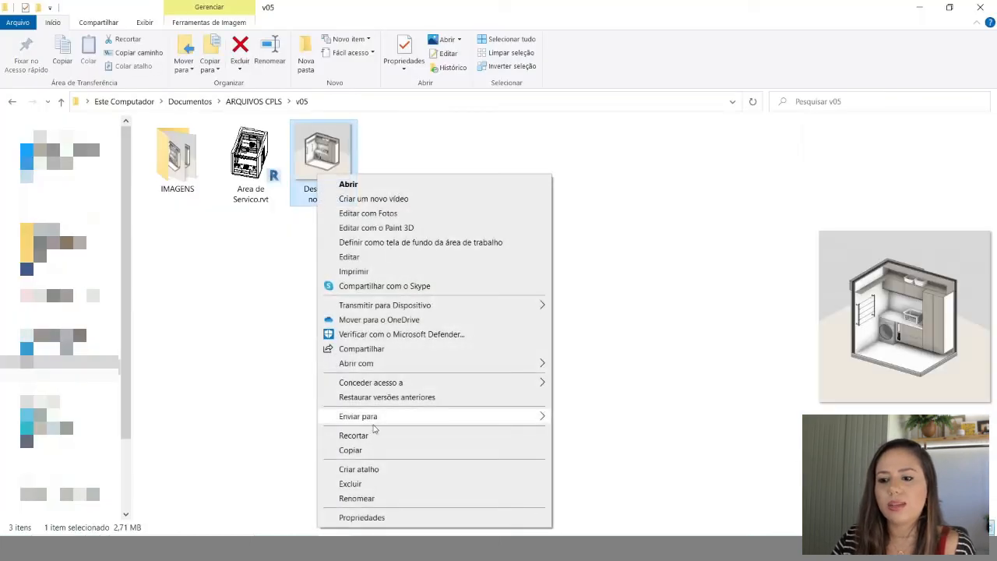
pyautogui.click(356, 502)
pyautogui.write('Servico')
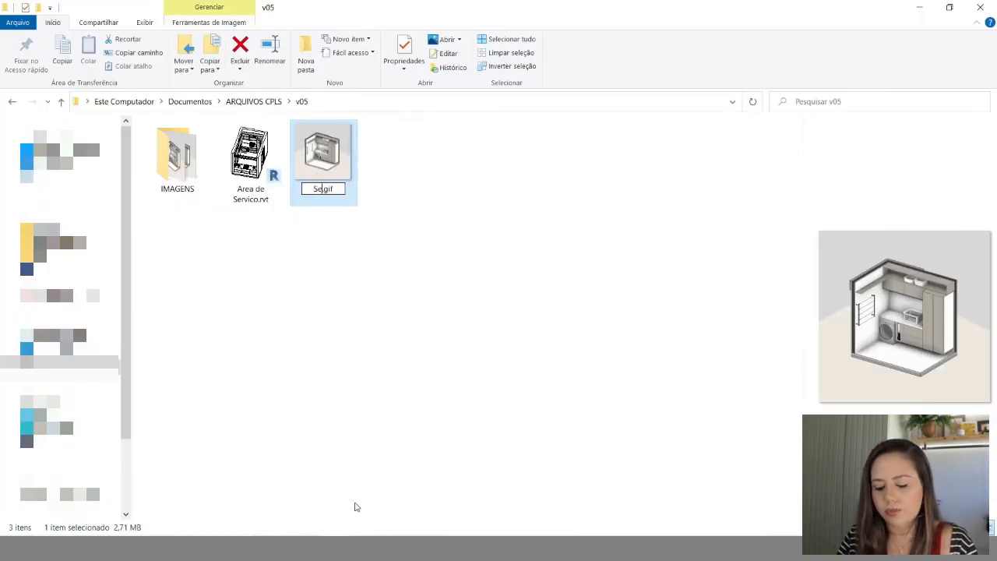
pyautogui.press('Return')
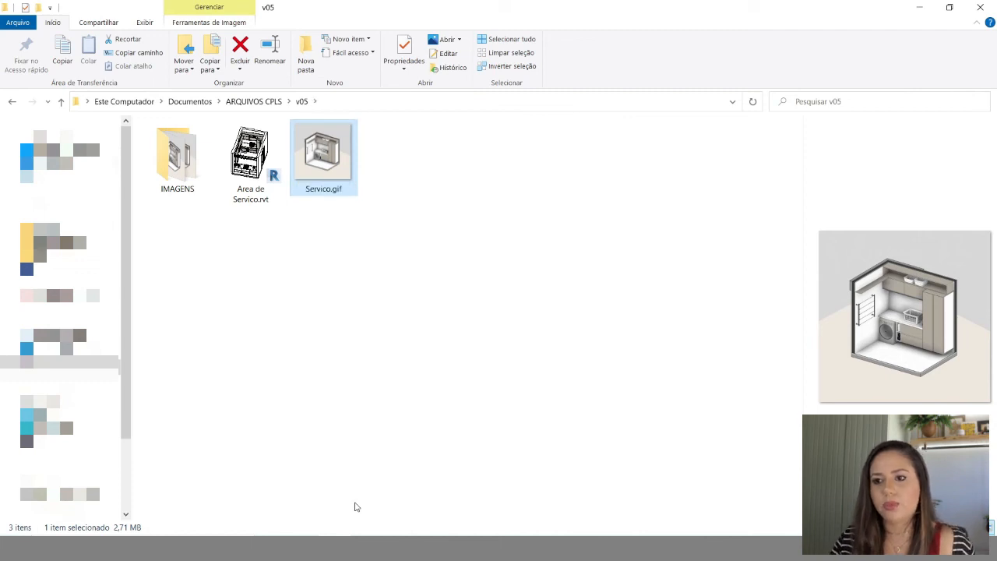
pyautogui.click(436, 380)
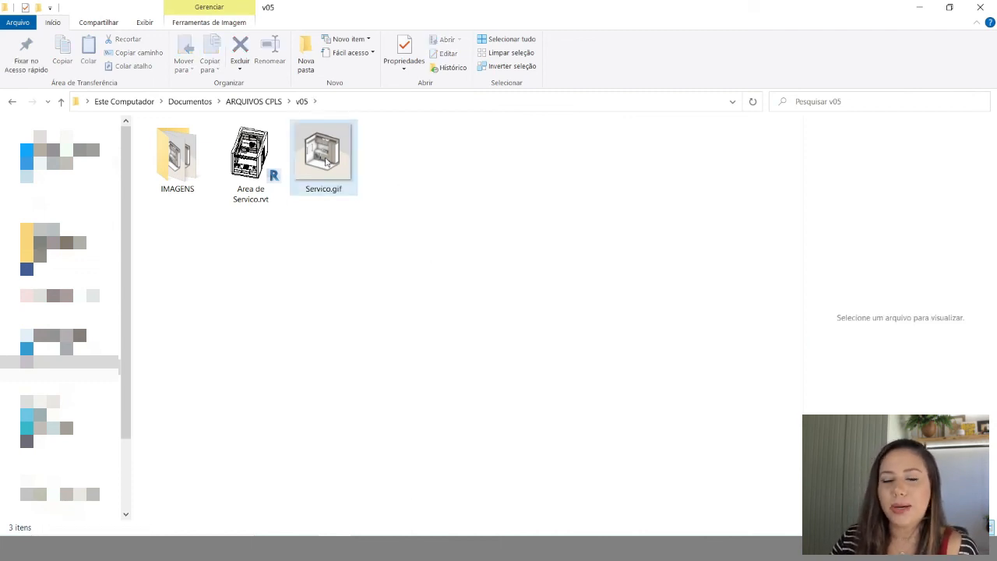
pyautogui.doubleClick(326, 161)
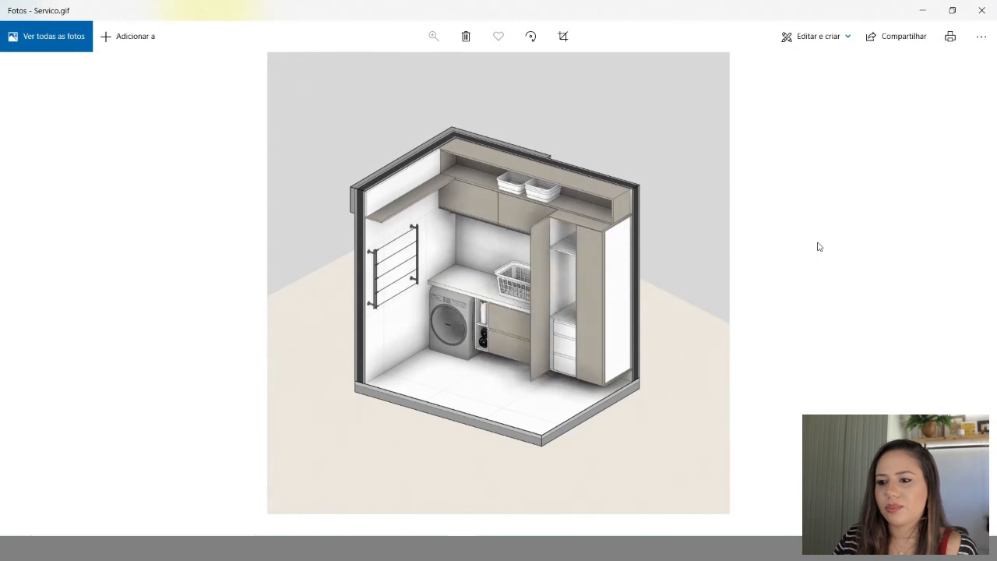